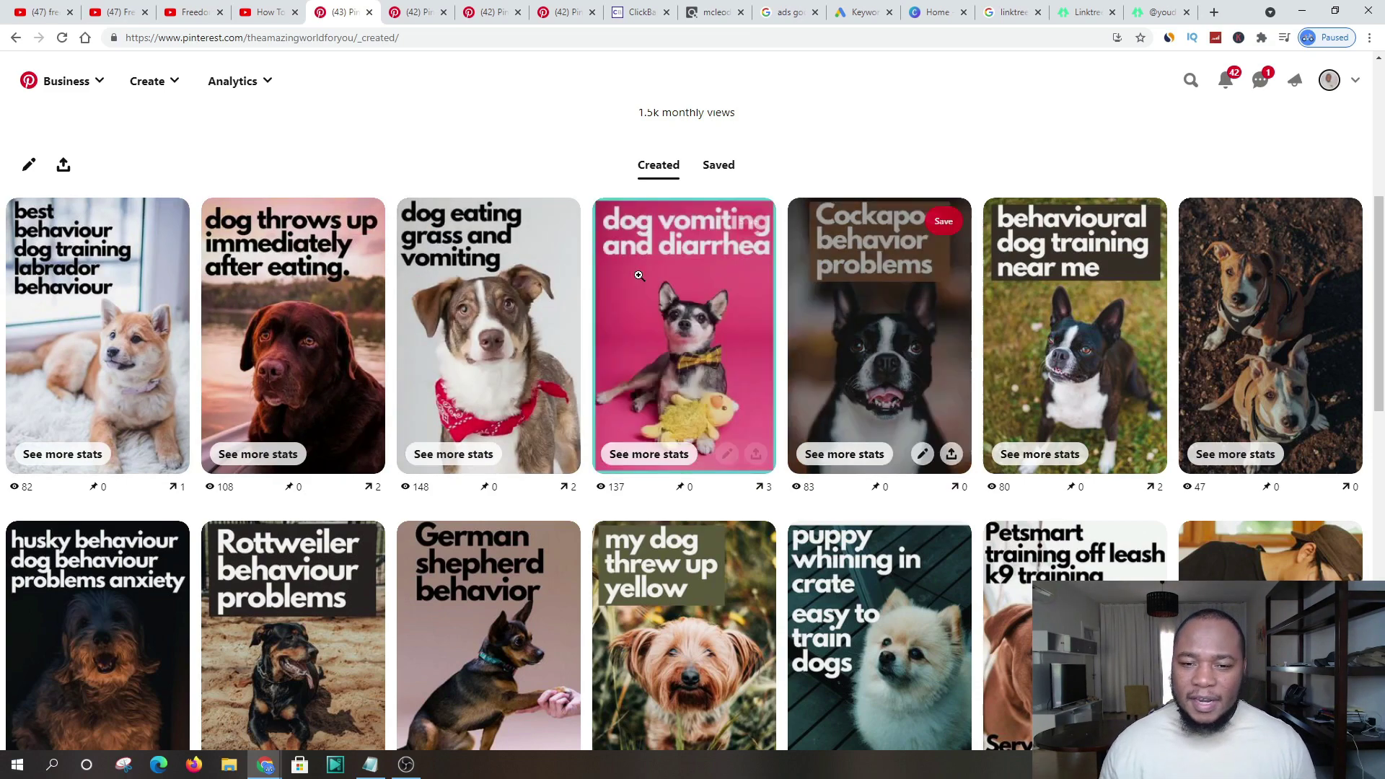
# - Open the Pin builder from the Pinterest business profile to start a new Pin
pyautogui.scroll(2, 649, 289)
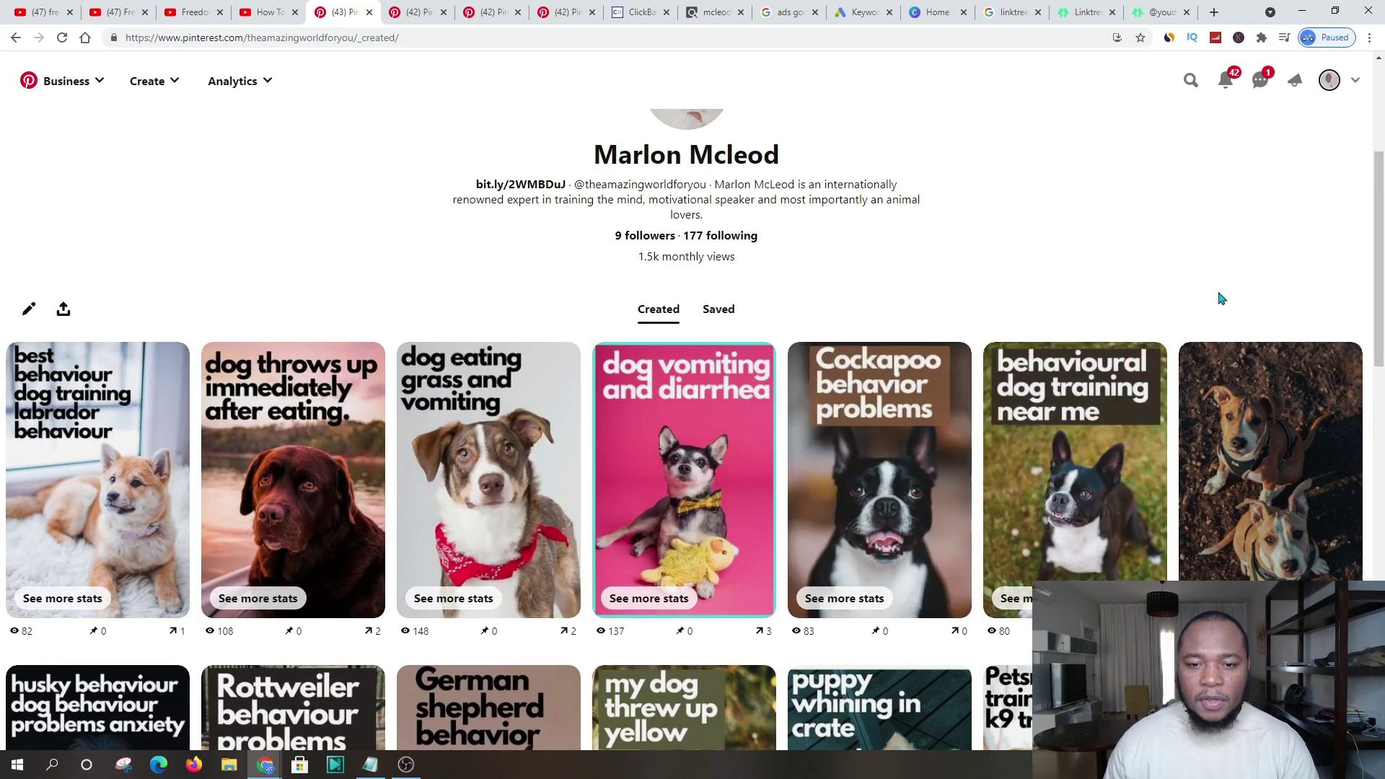
pyautogui.scroll(4, 690, 250)
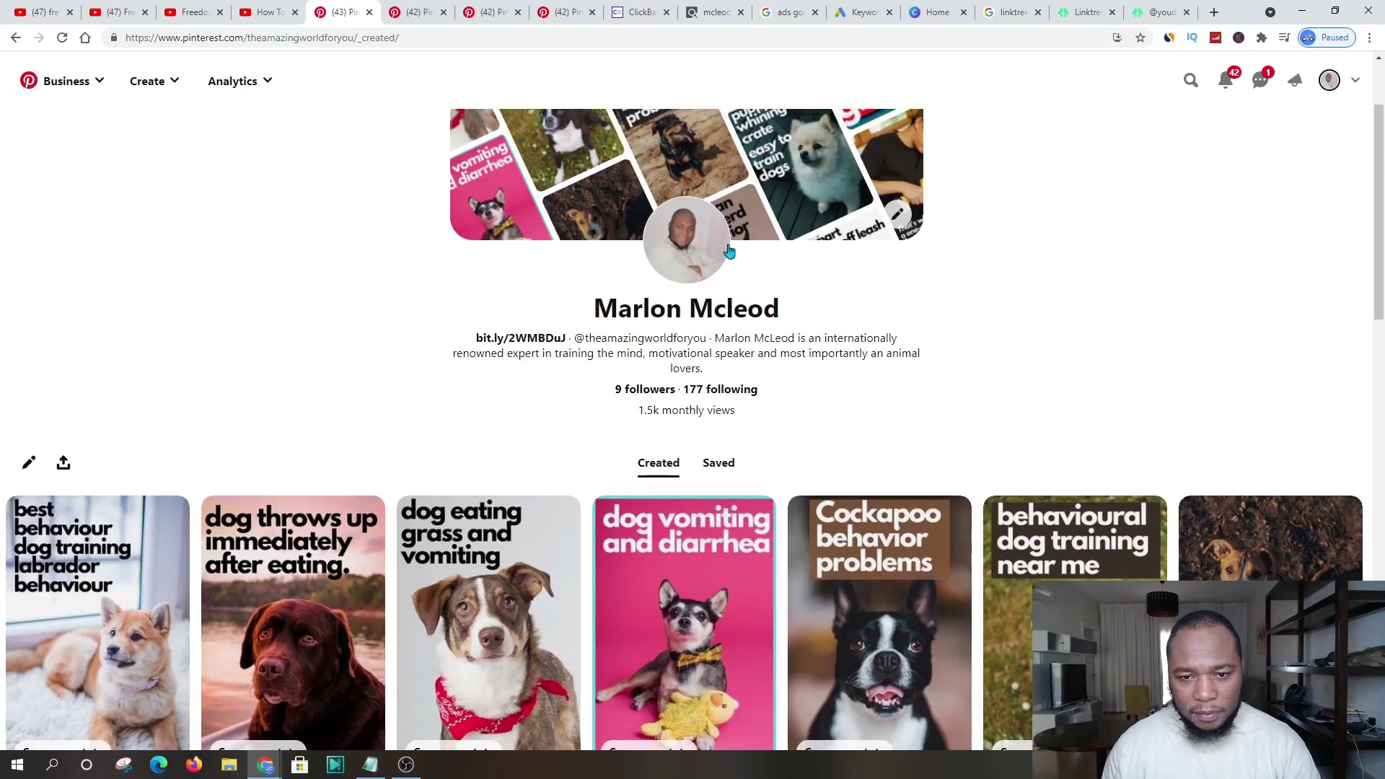
pyautogui.scroll(-2, 743, 315)
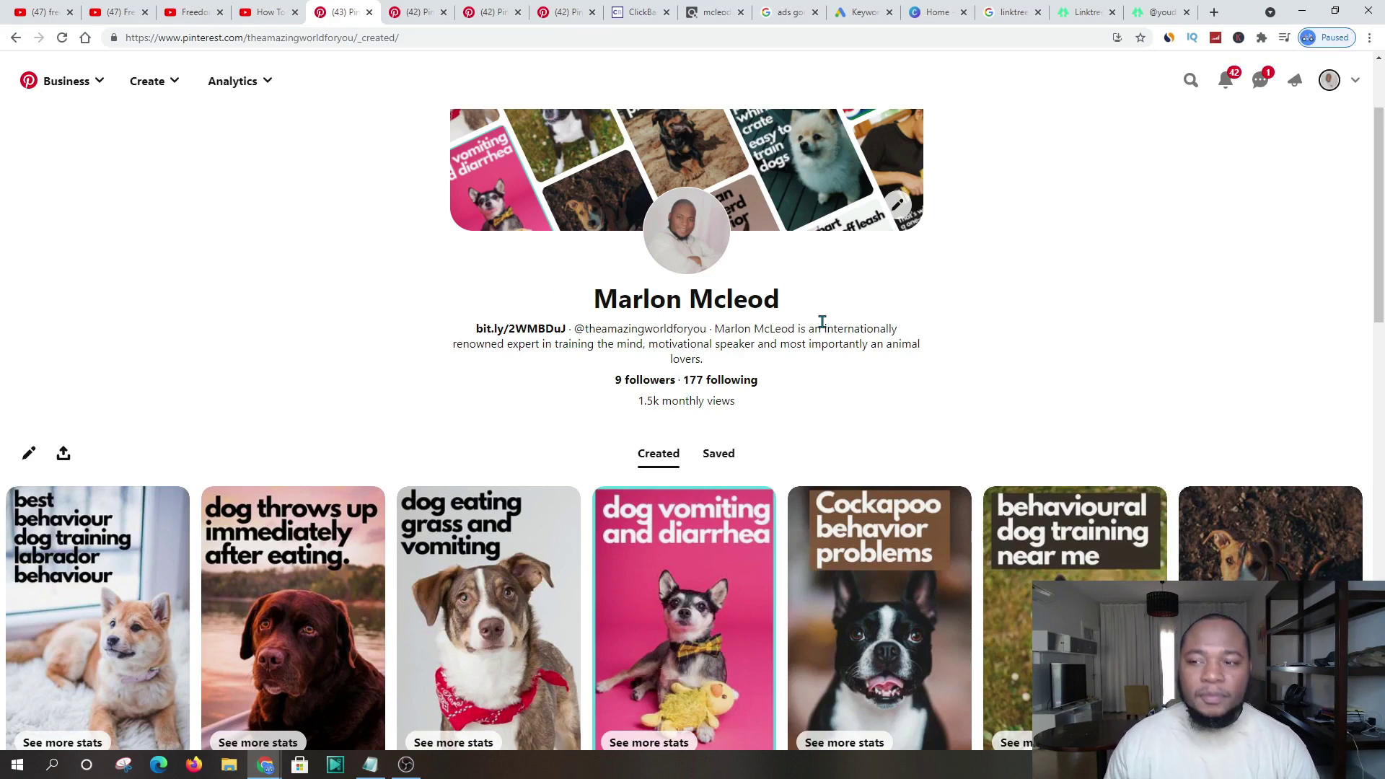
pyautogui.scroll(2, 309, 236)
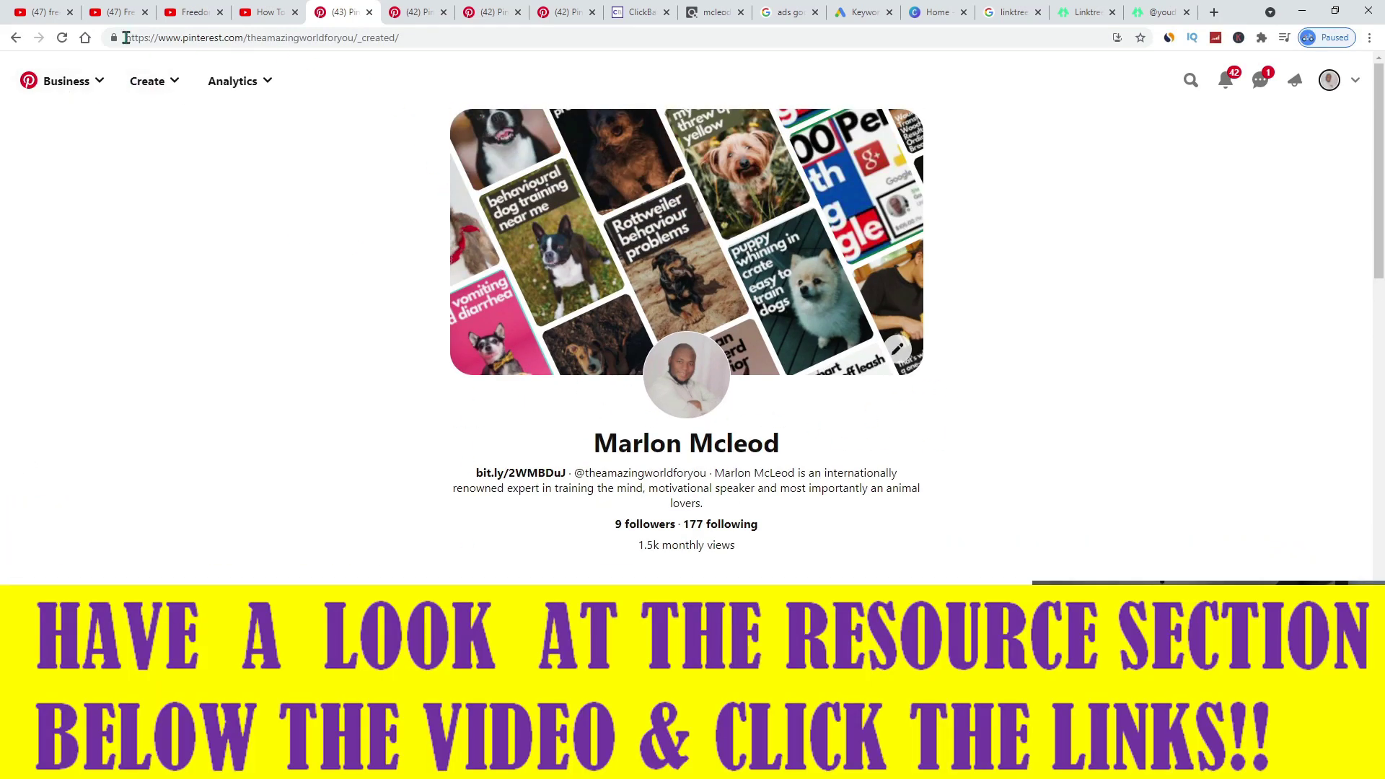
pyautogui.click(145, 84)
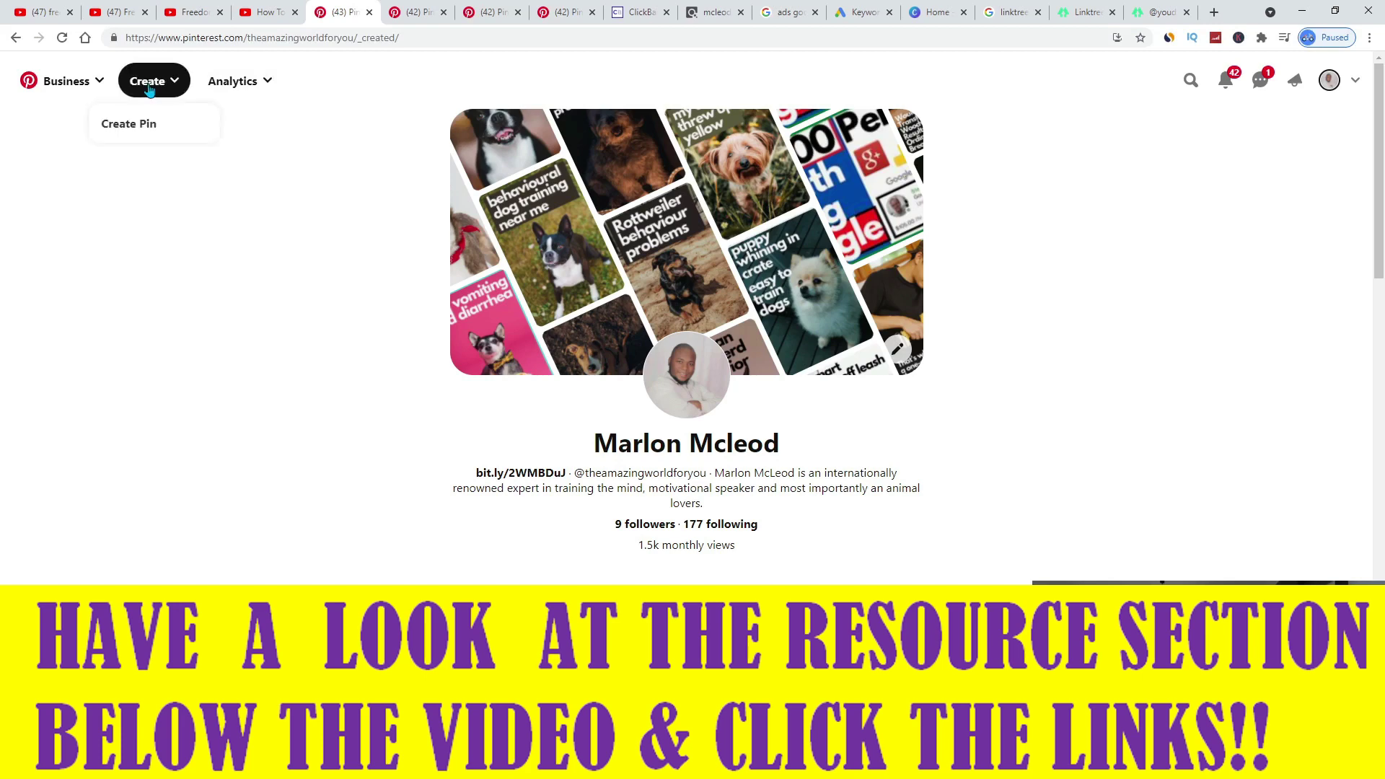
pyautogui.click(124, 133)
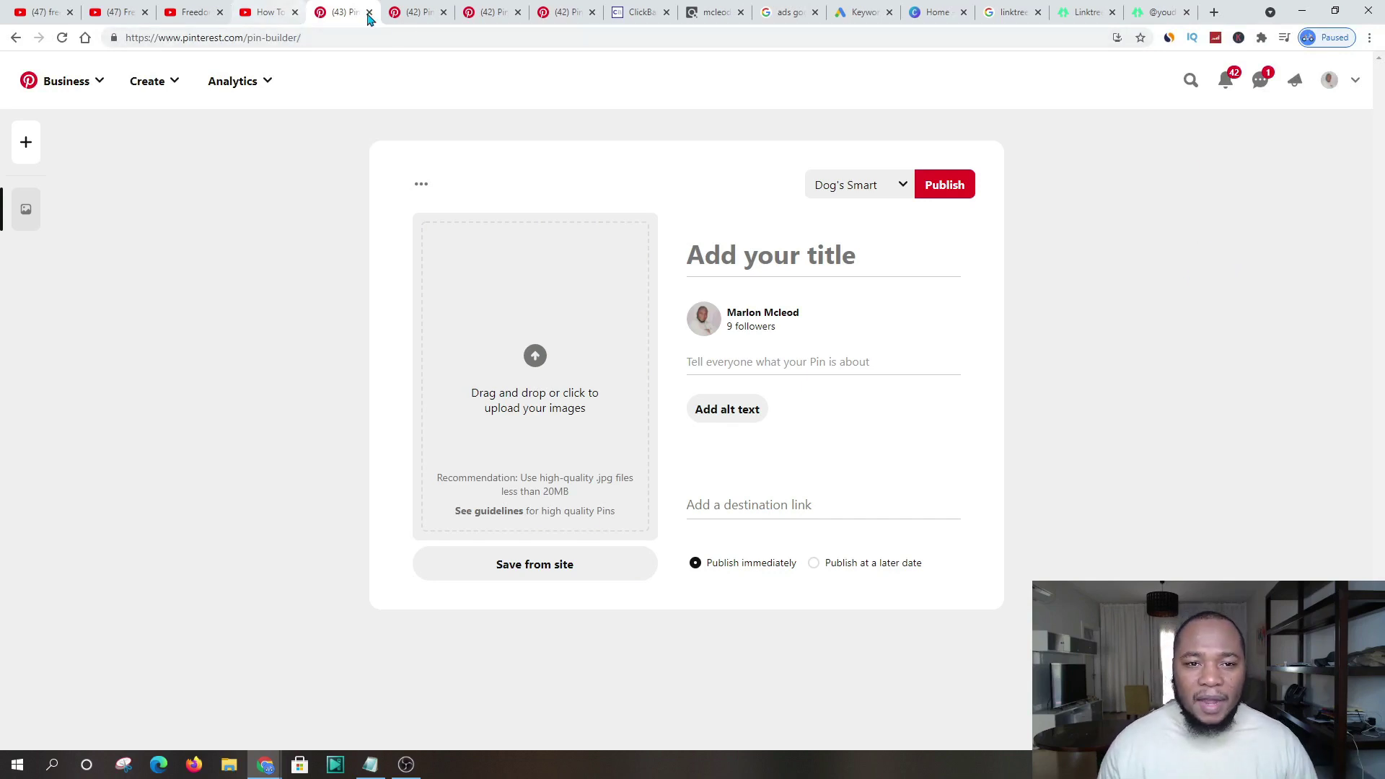
# - Switch to the ClickBank website and look over the marketplace results for "dog"
pyautogui.click(671, 9)
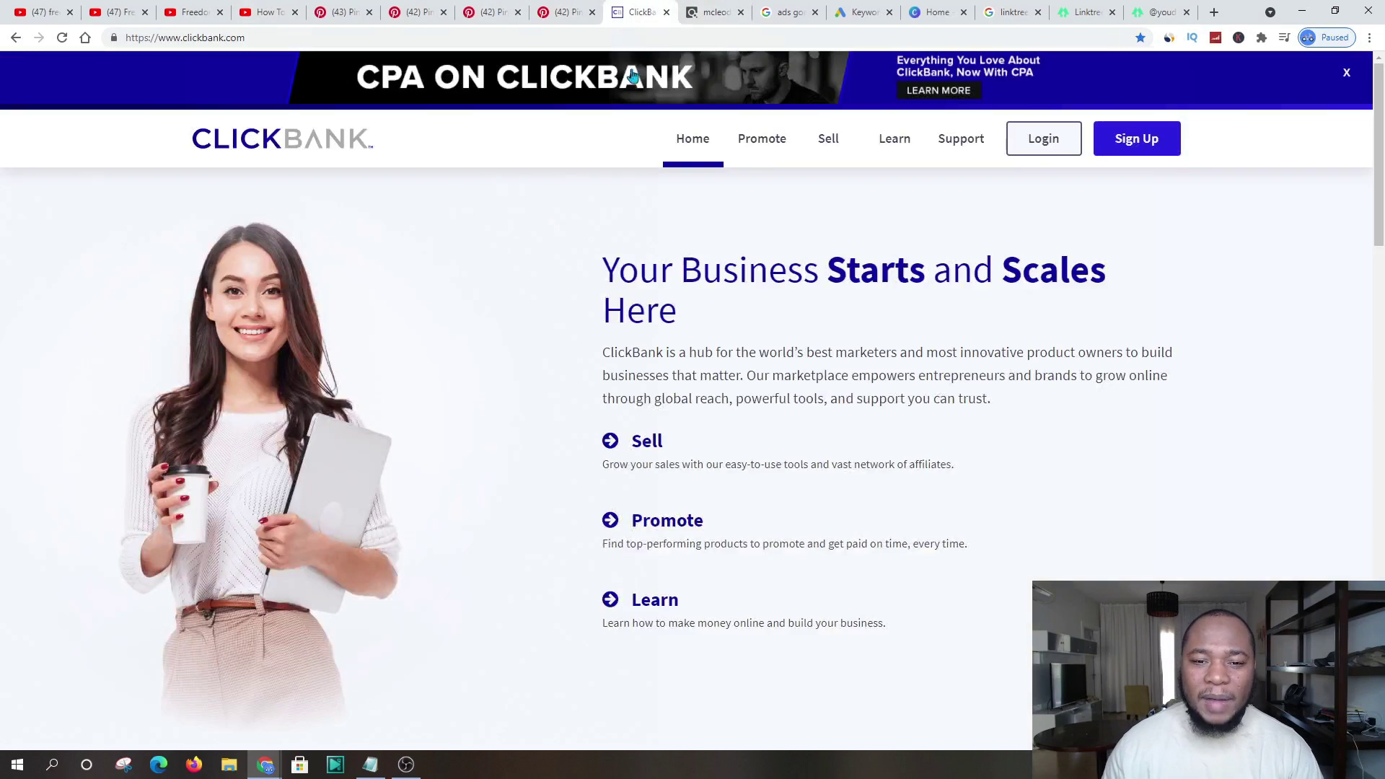
pyautogui.click(713, 10)
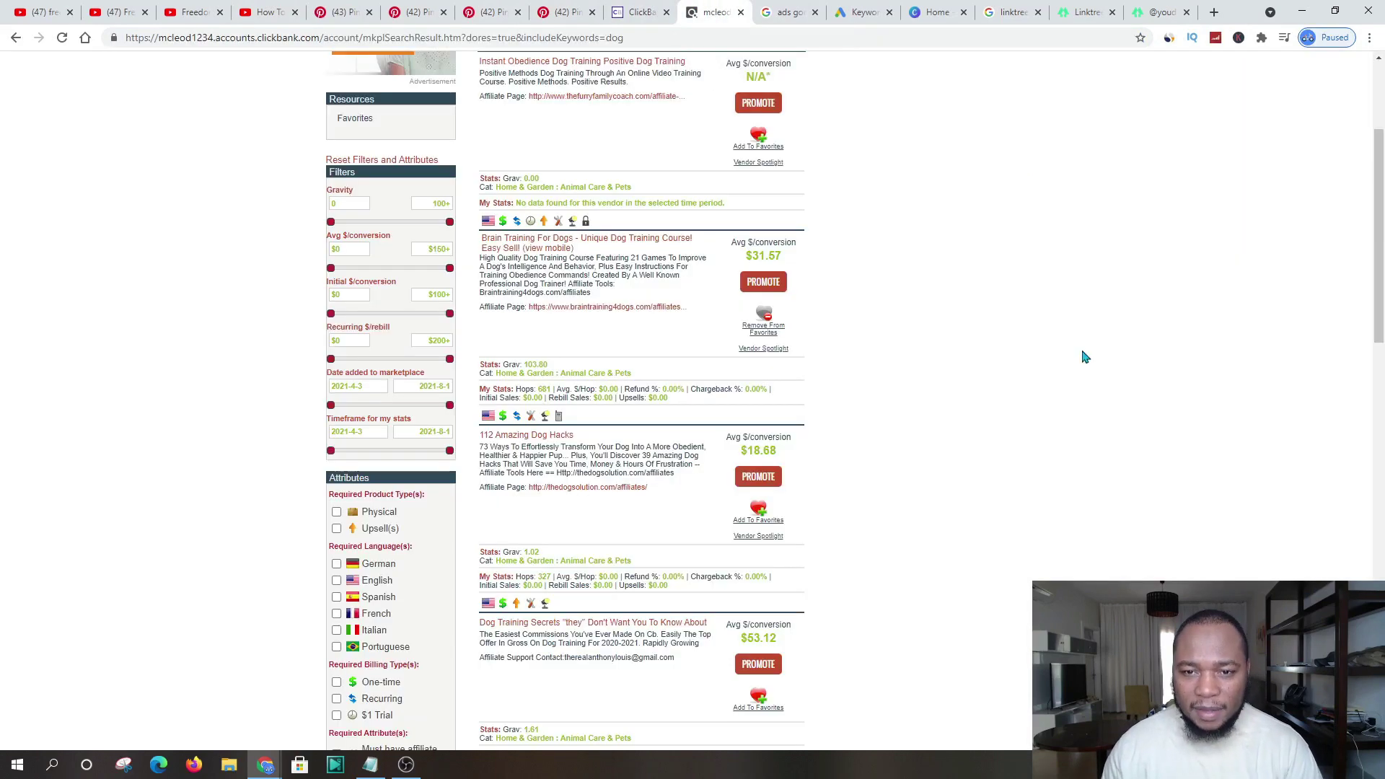
pyautogui.scroll(3, 1178, 445)
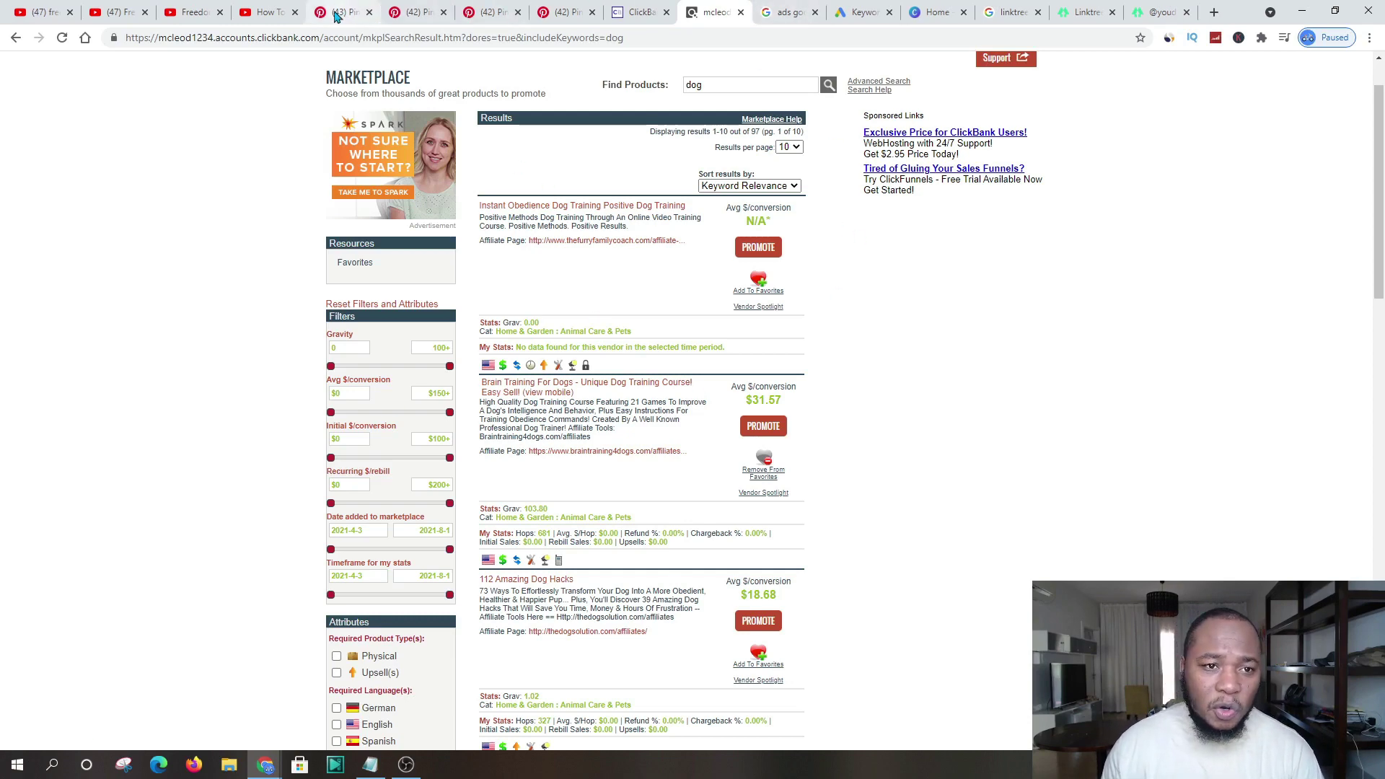
# - Find the Pinterest page with the forex trading search results and close it
pyautogui.click(360, 7)
pyautogui.click(271, 12)
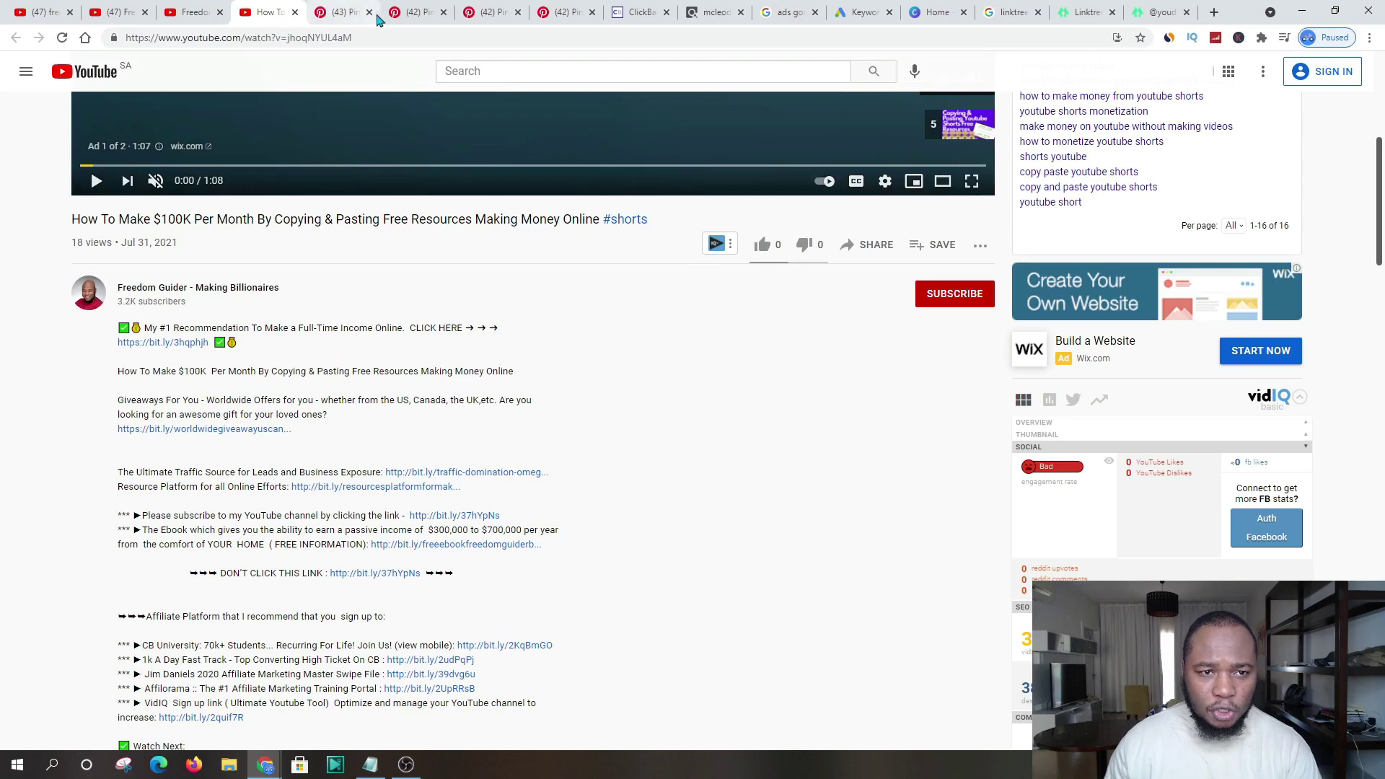
pyautogui.click(351, 11)
pyautogui.click(425, 12)
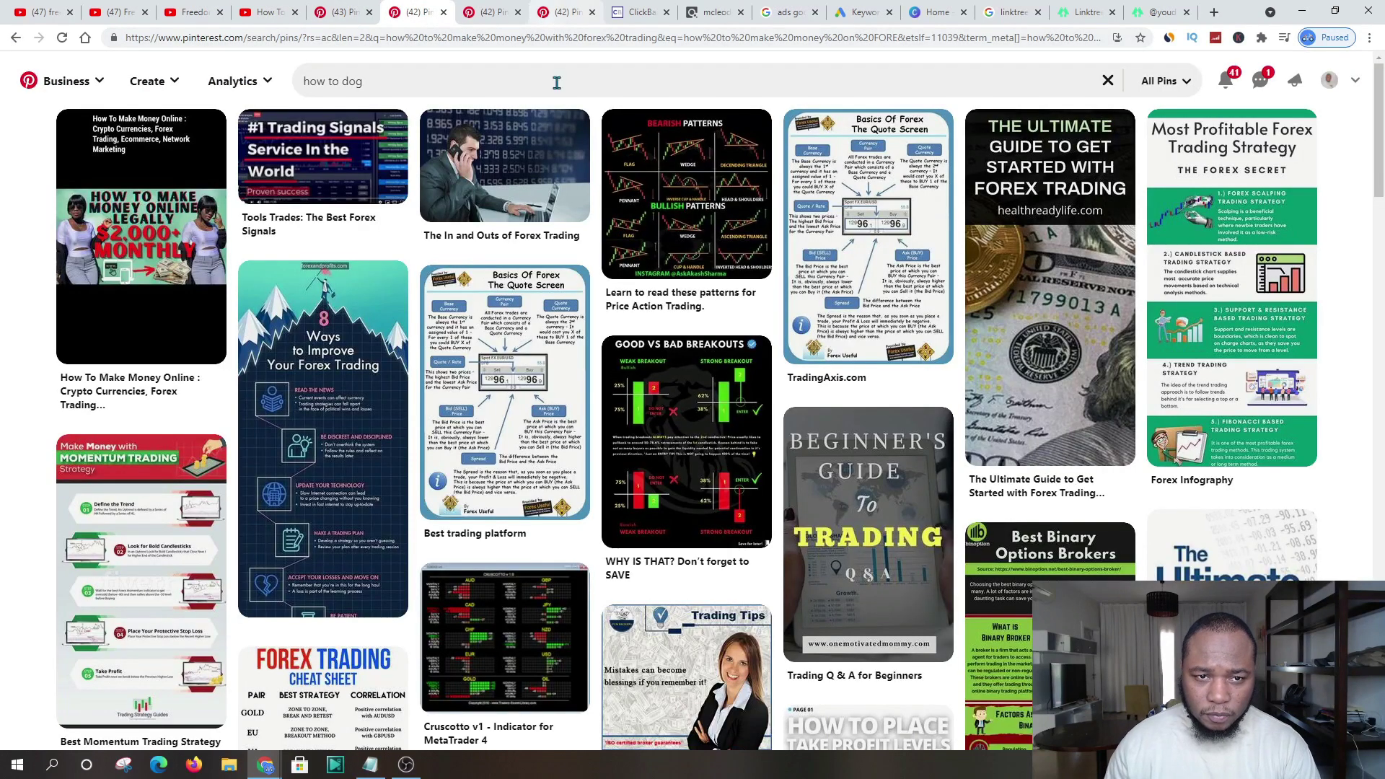
pyautogui.click(444, 12)
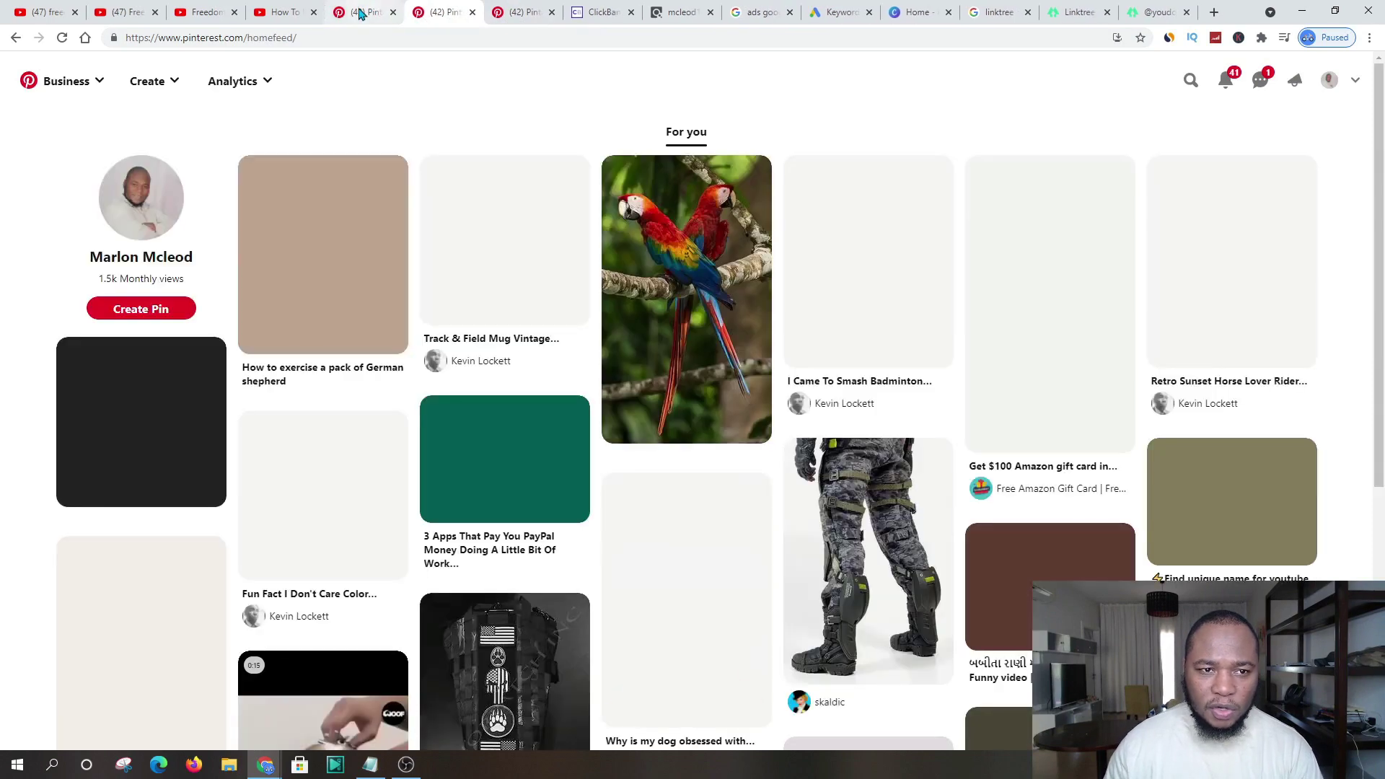
# - Return to the ClickBank marketplace and list the products in the Home & Garden subcategory Animal Care & Pets
pyautogui.click(682, 12)
pyautogui.scroll(1, 739, 145)
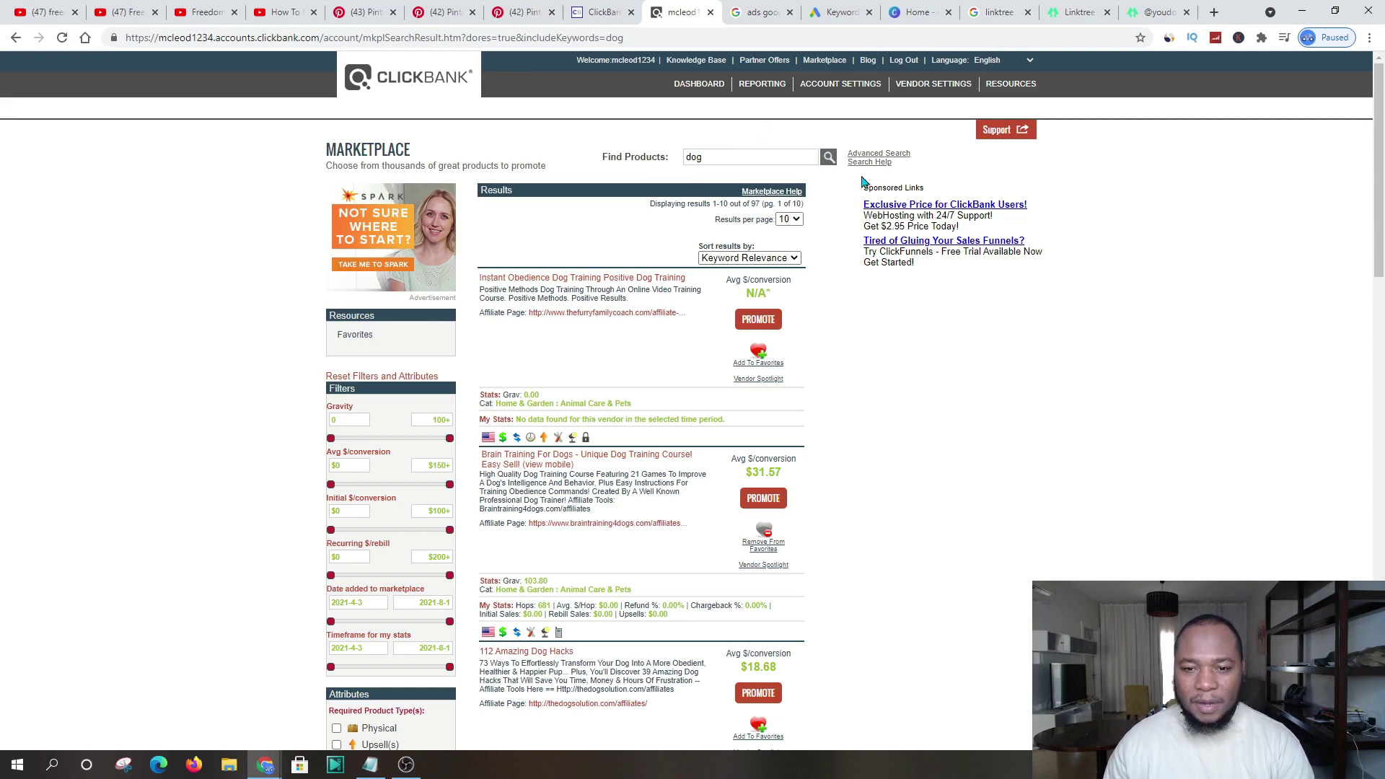
pyautogui.scroll(-10, 959, 334)
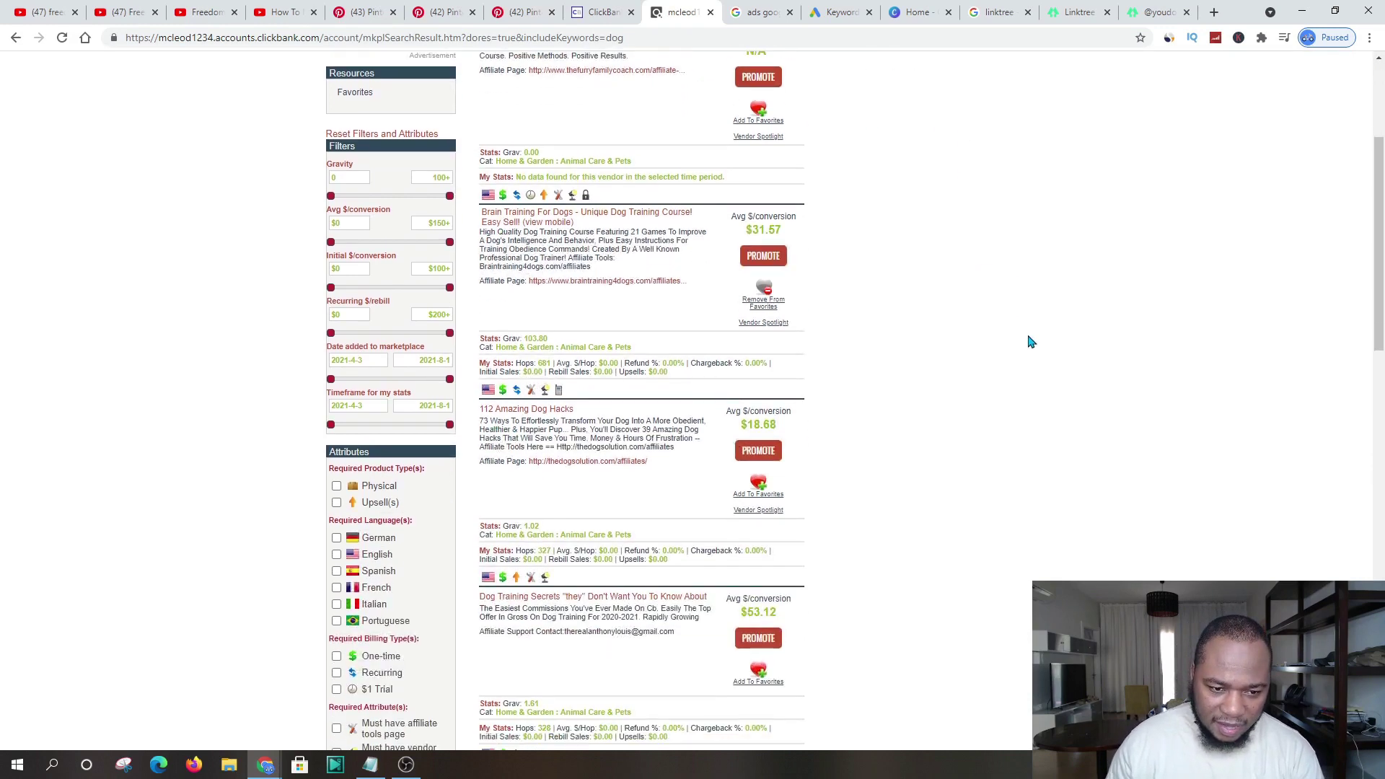
pyautogui.scroll(-6, 433, 282)
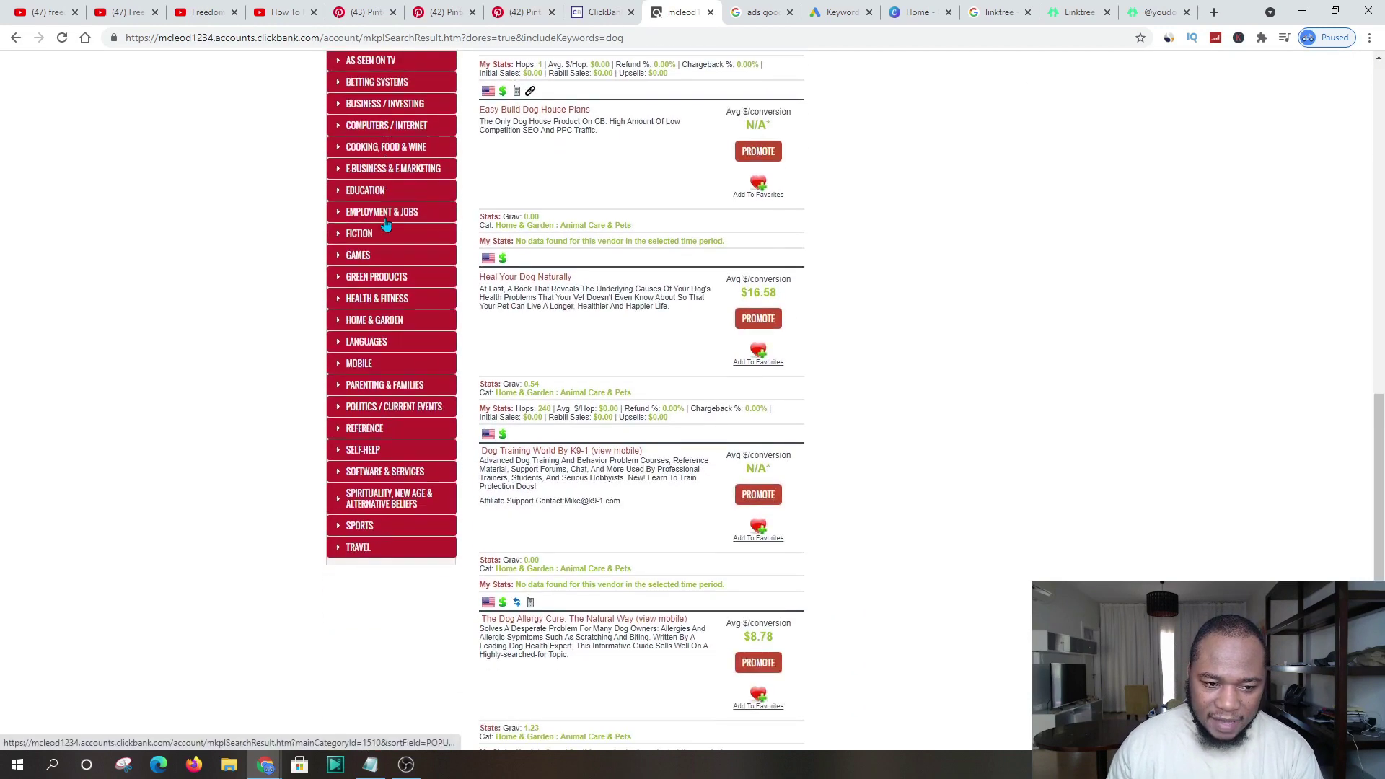
pyautogui.scroll(3, 404, 239)
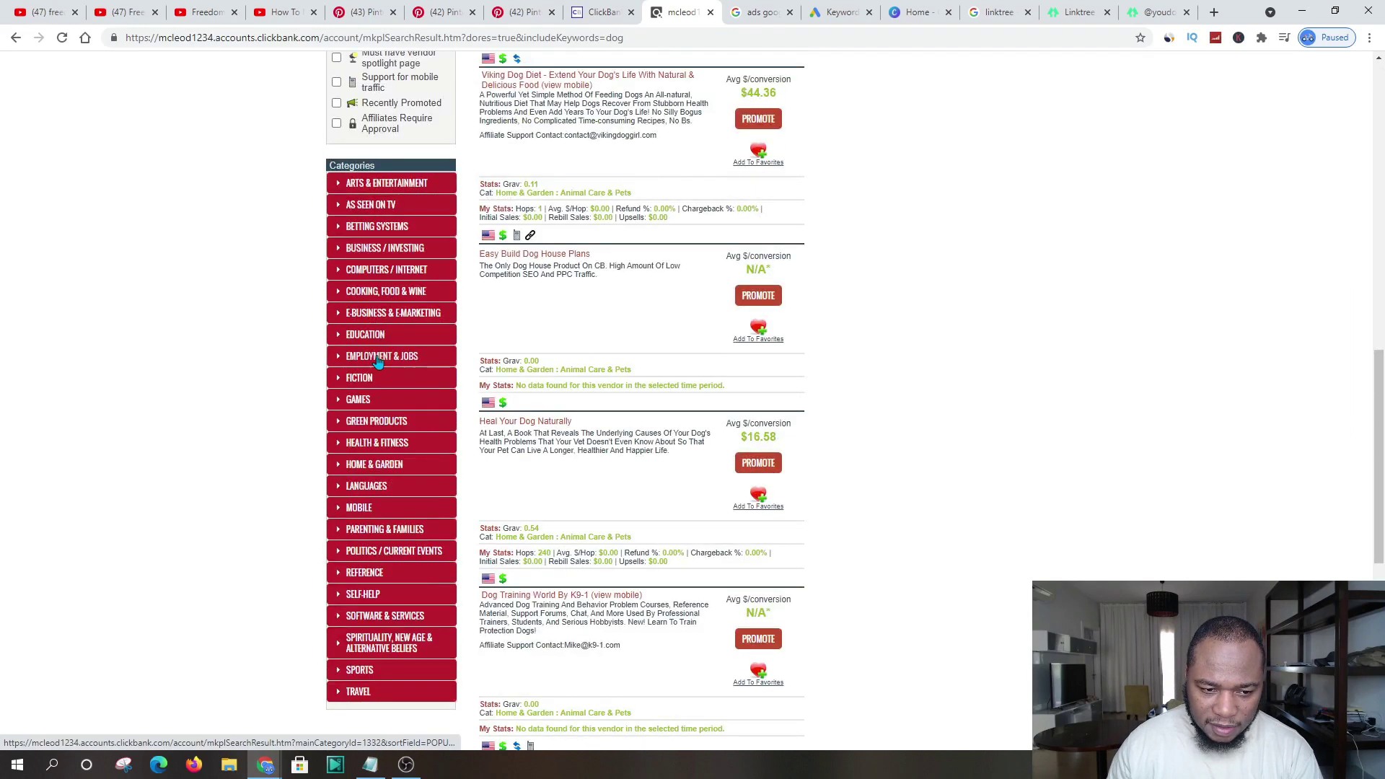
pyautogui.click(371, 470)
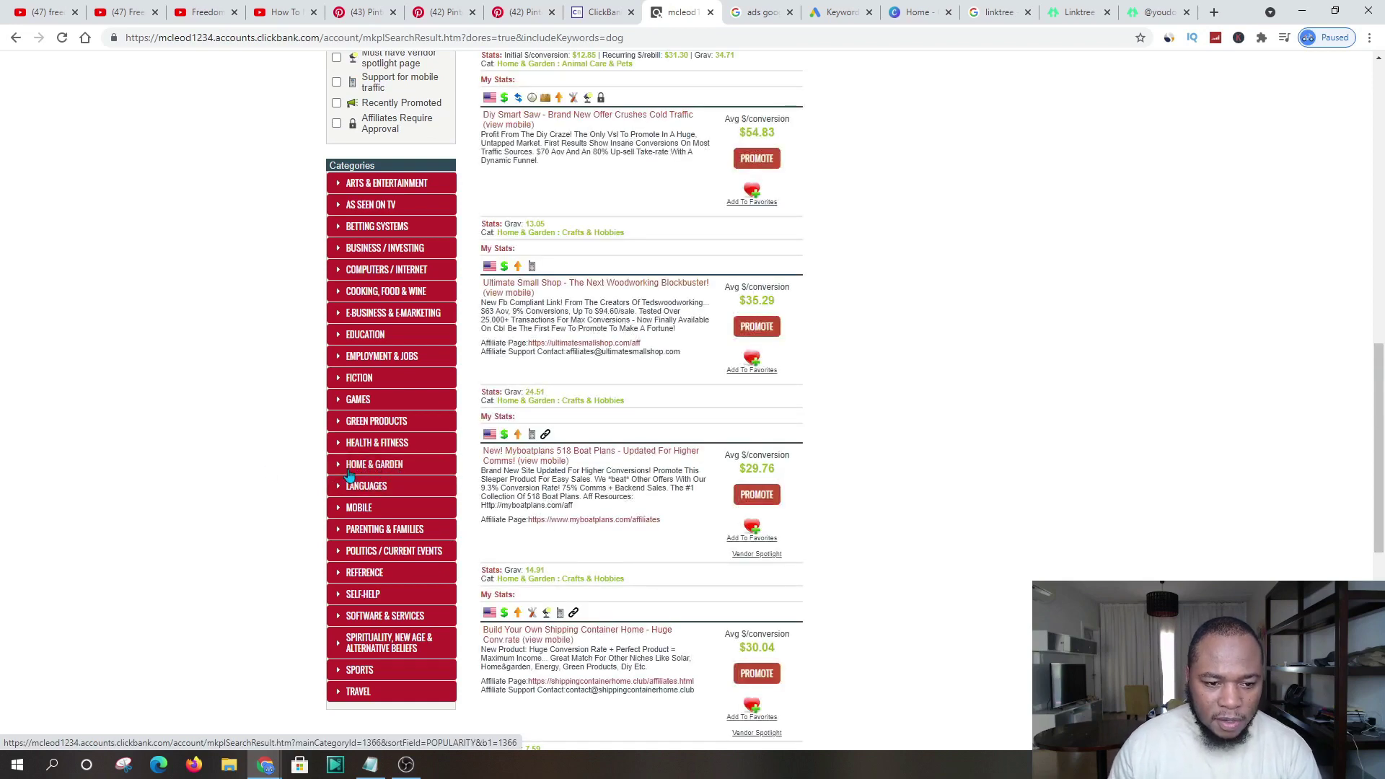
pyautogui.click(349, 473)
pyautogui.scroll(-1, 340, 492)
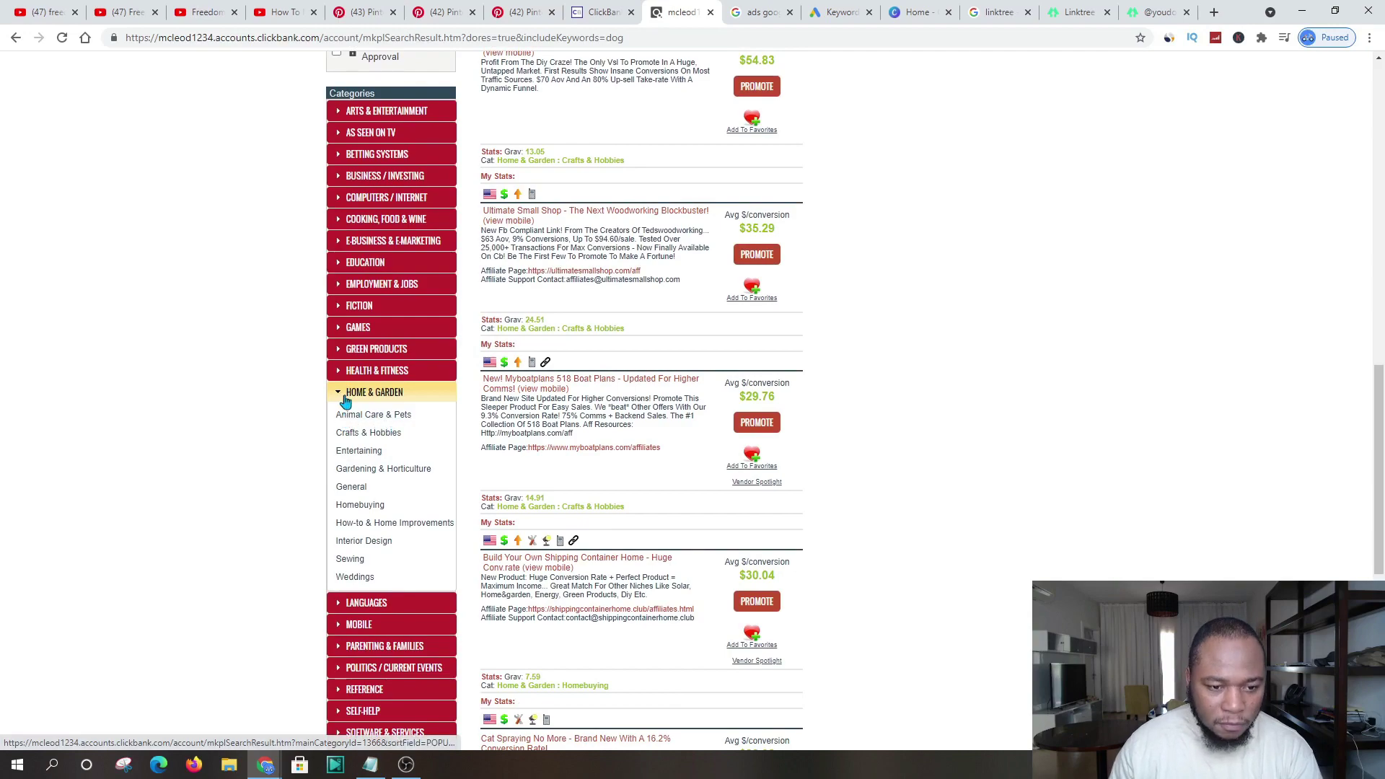
pyautogui.click(361, 415)
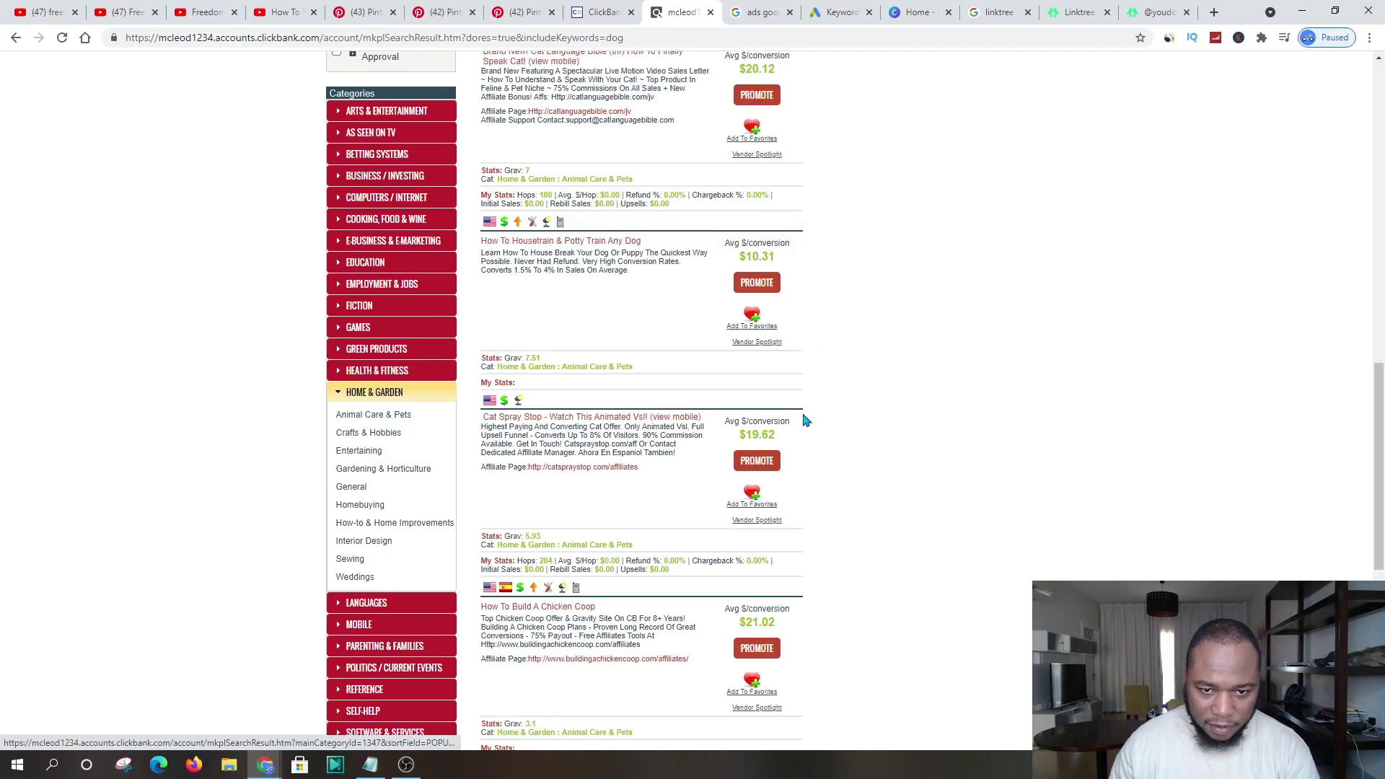
# - Generate a HopLink for the Brain Training For Dogs course with the tracking ID "pinterest"
pyautogui.scroll(15, 806, 421)
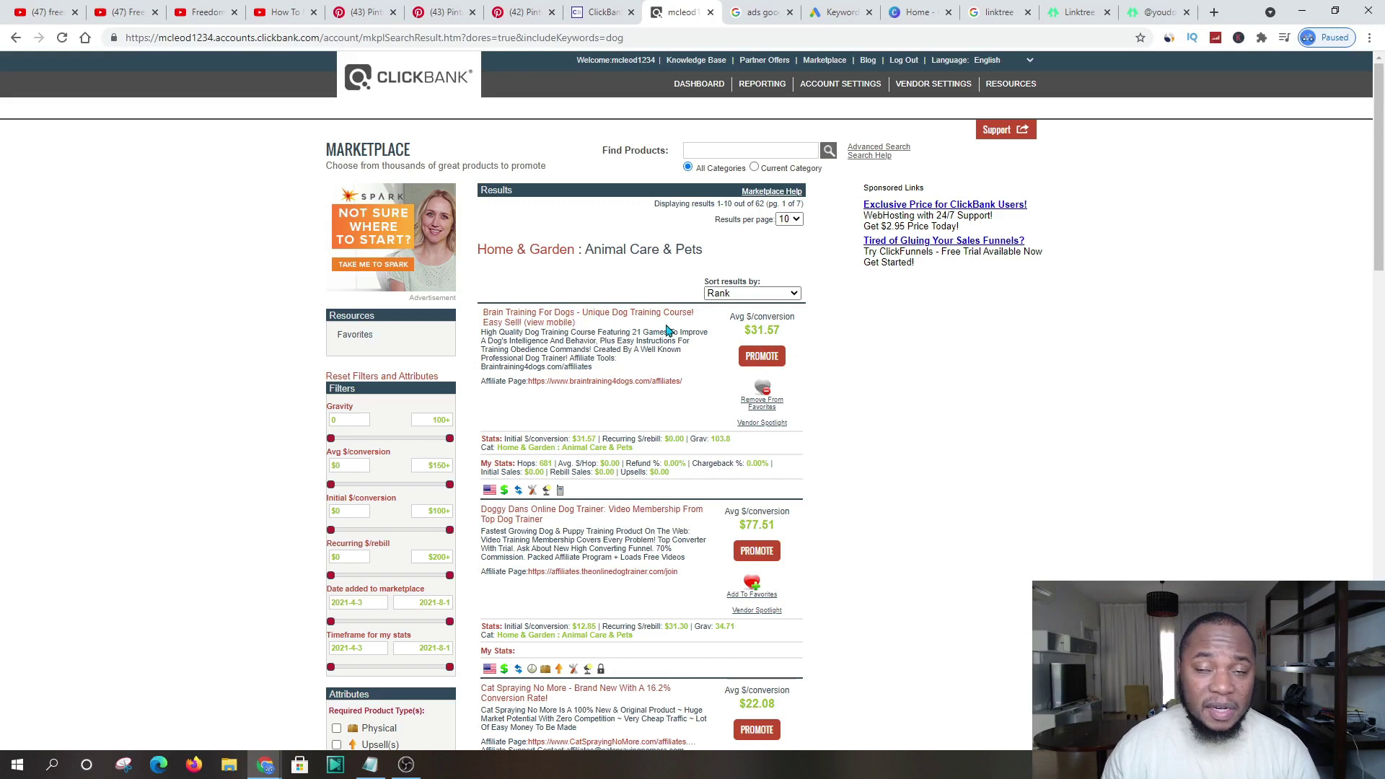
pyautogui.rightClick(764, 362)
pyautogui.click(857, 324)
pyautogui.click(764, 361)
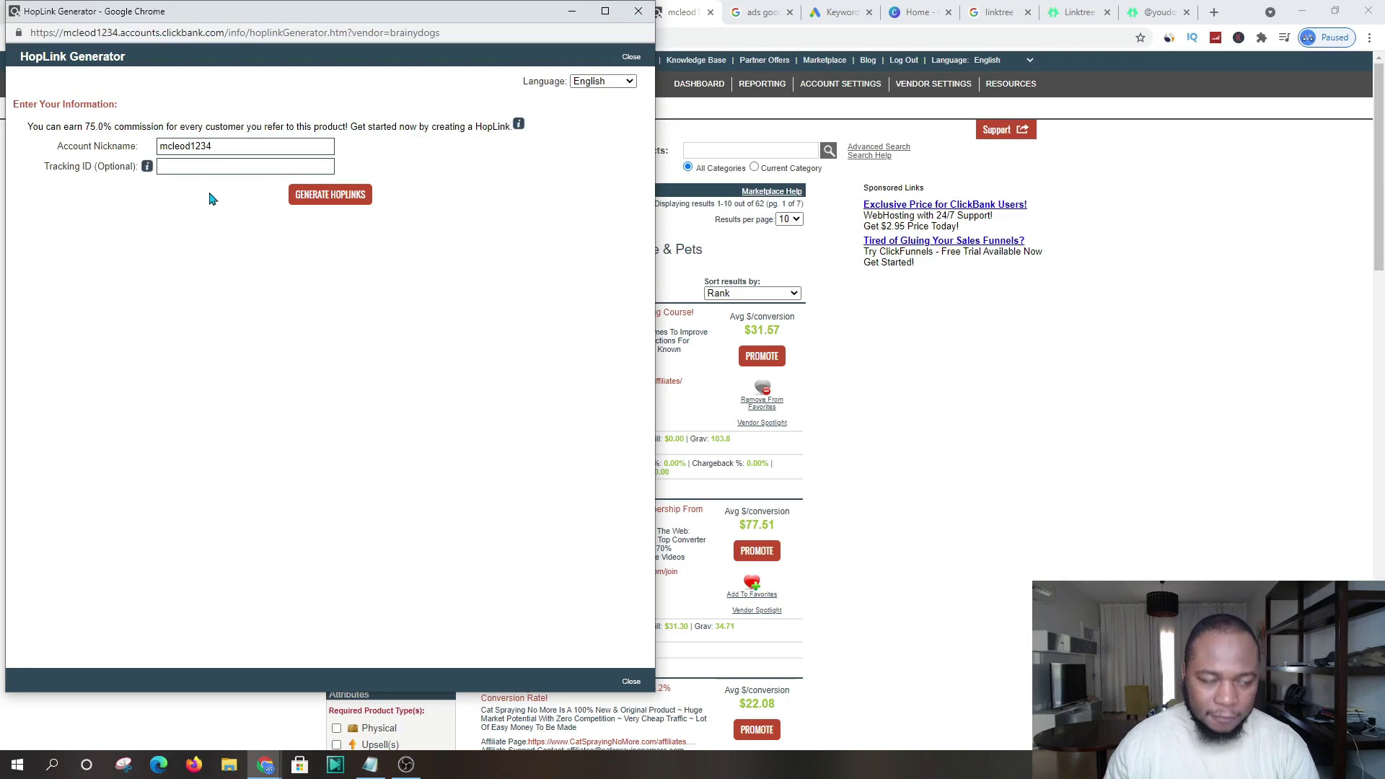
pyautogui.click(179, 166)
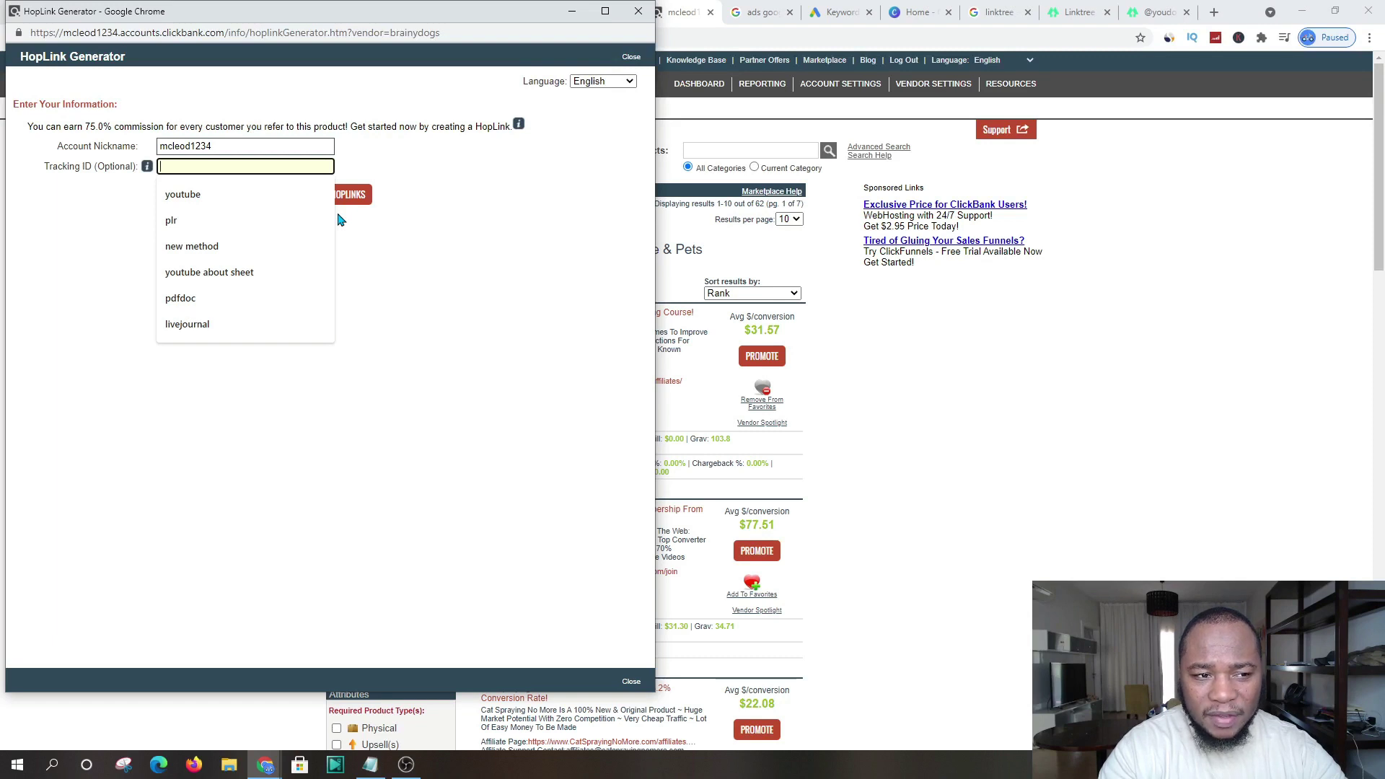
pyautogui.write('pinterest')
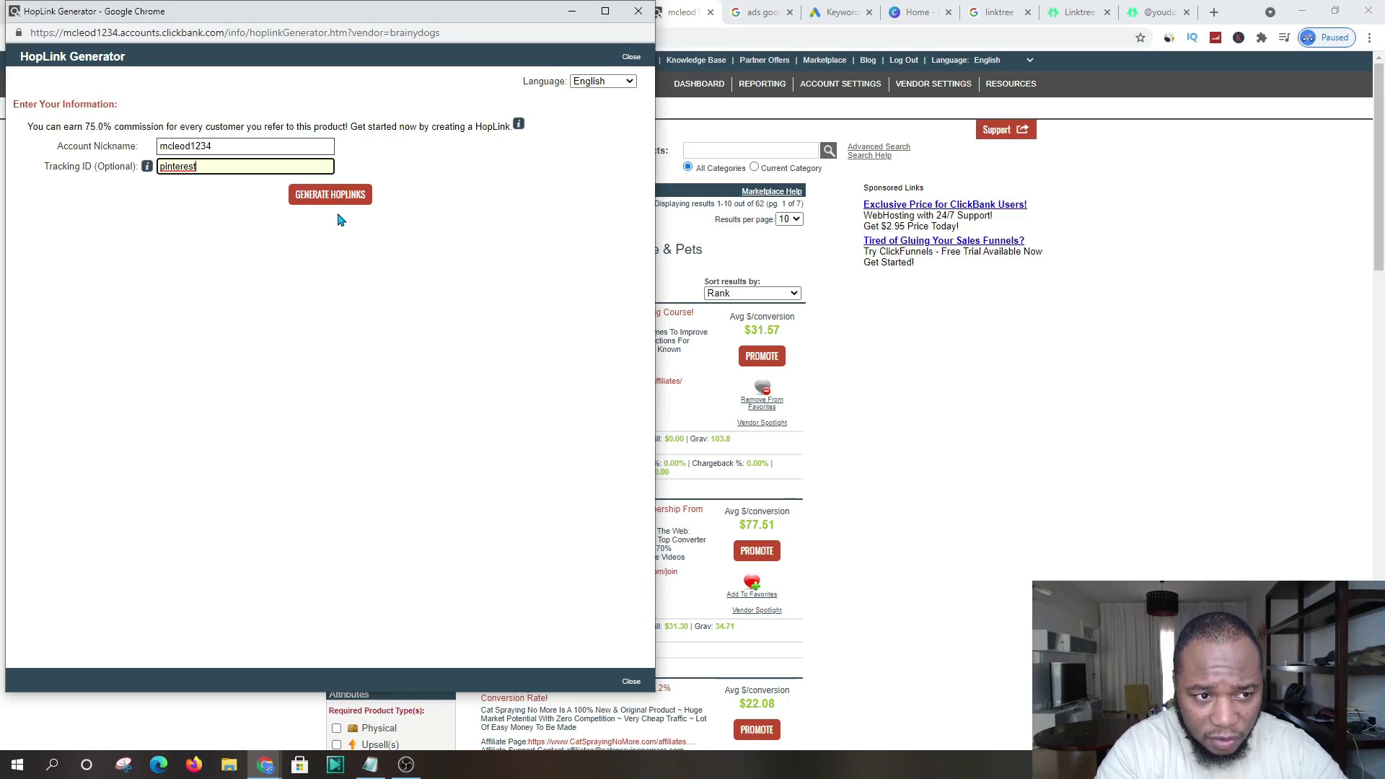
pyautogui.click(355, 196)
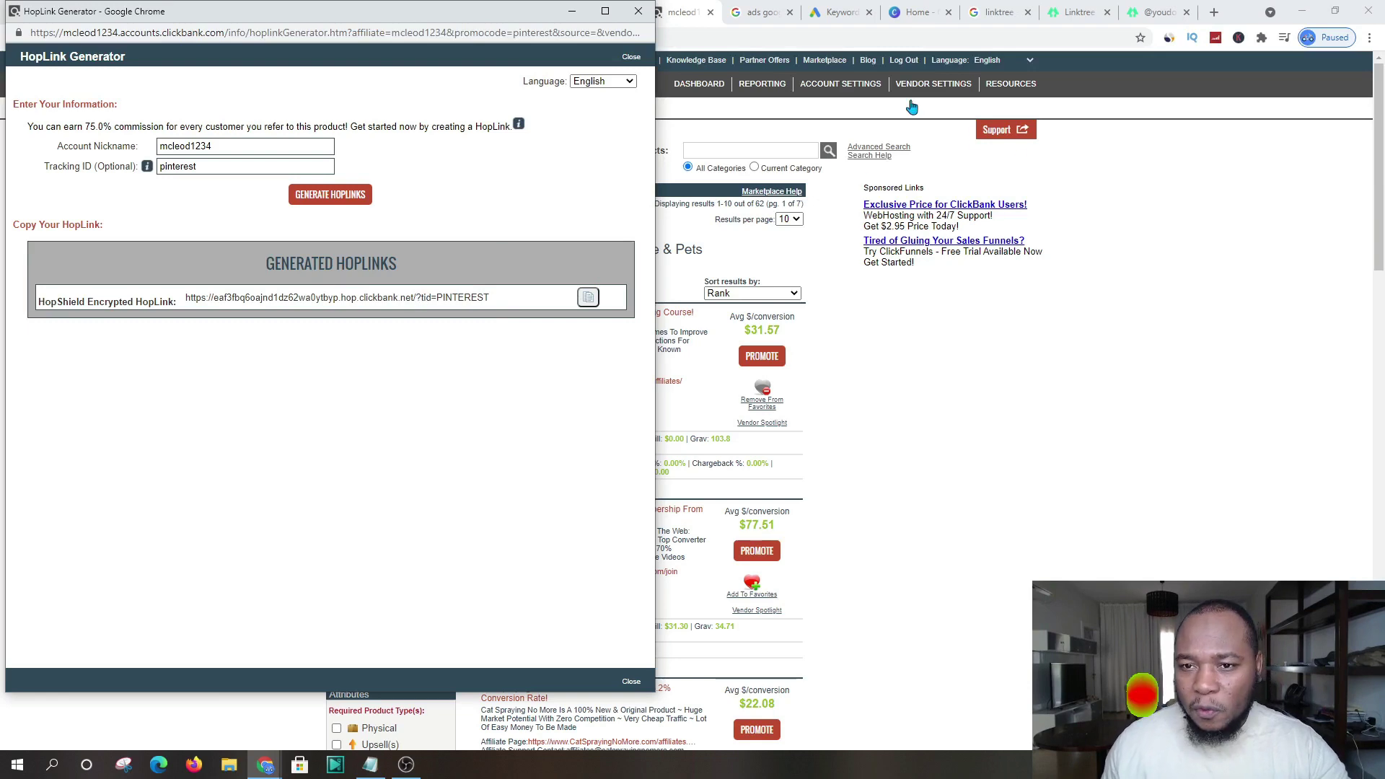
# - Copy the generated HopLink, paste it into the blank Notepad document, and minimize Notepad
pyautogui.click(588, 298)
pyautogui.click(572, 11)
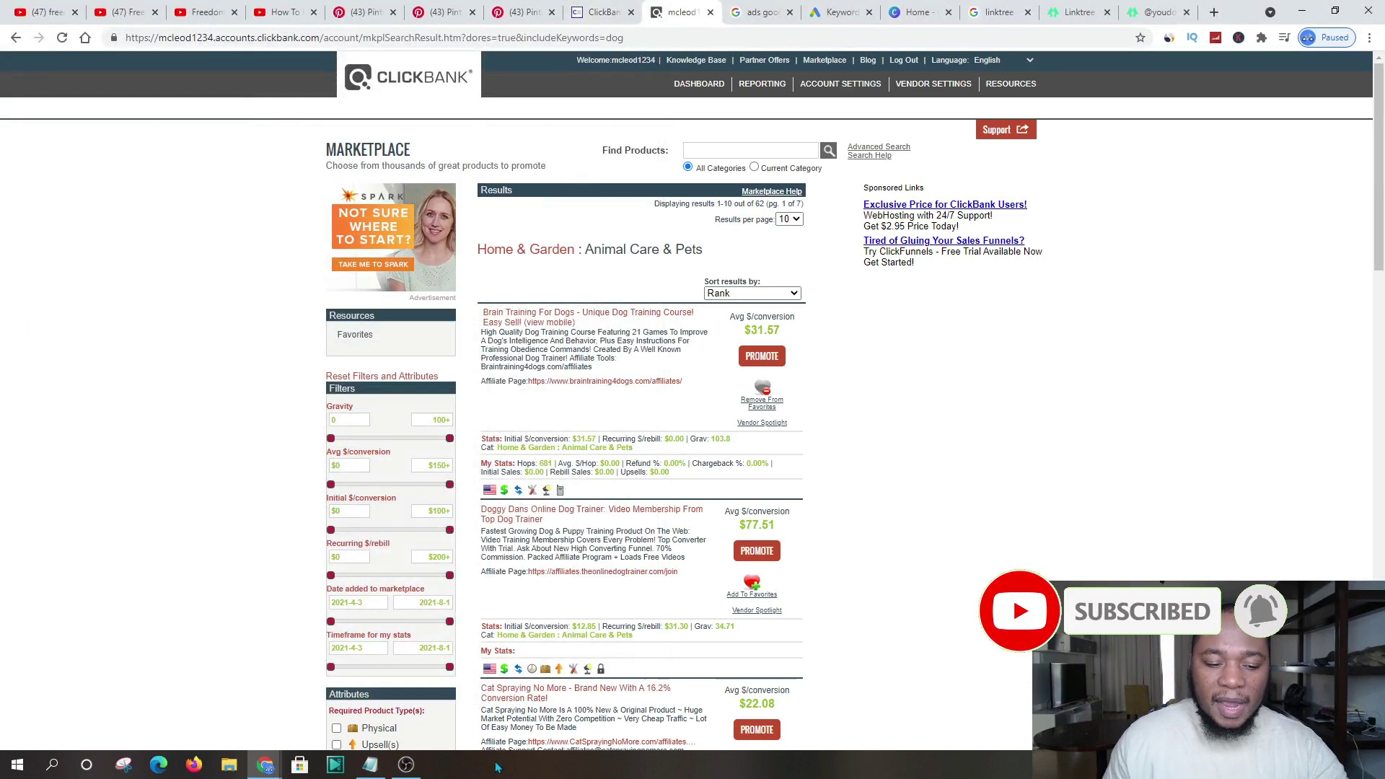
pyautogui.click(371, 766)
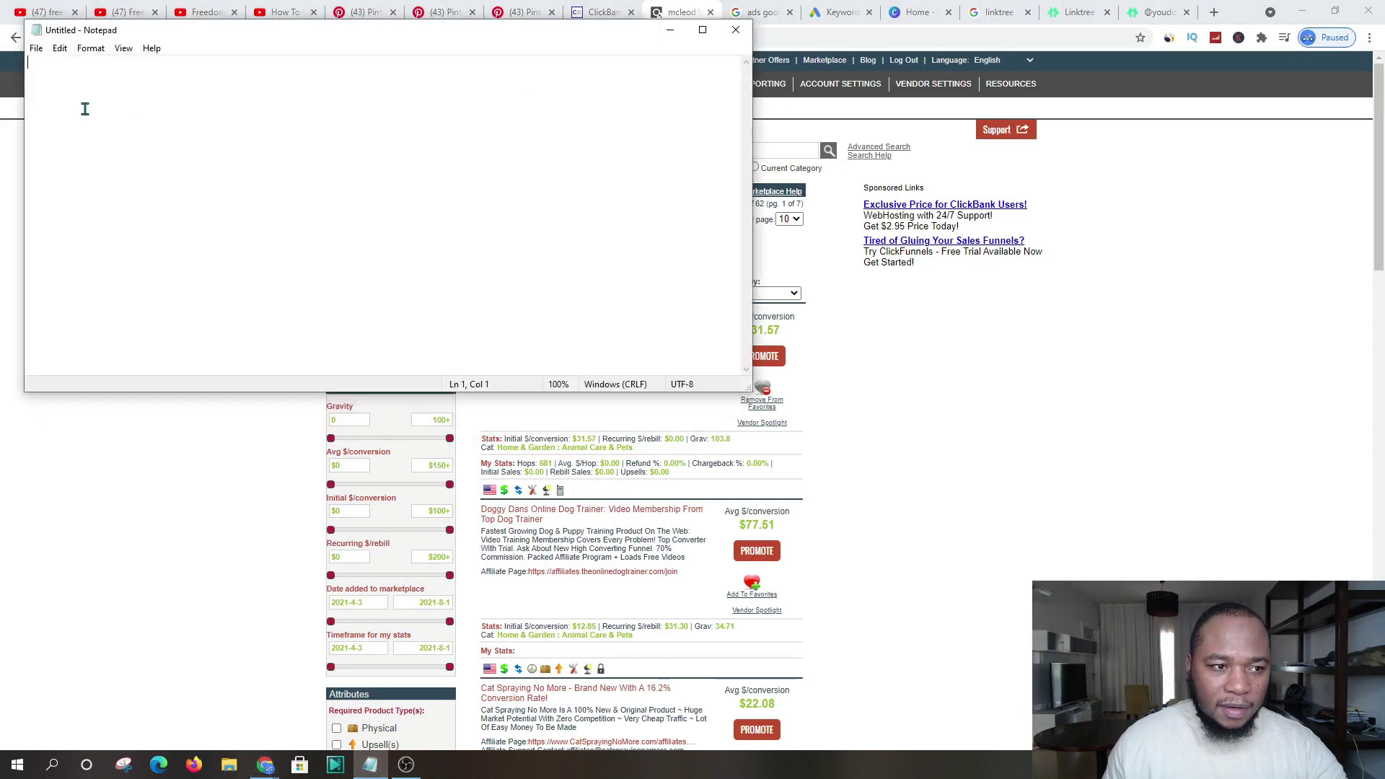
pyautogui.rightClick(85, 108)
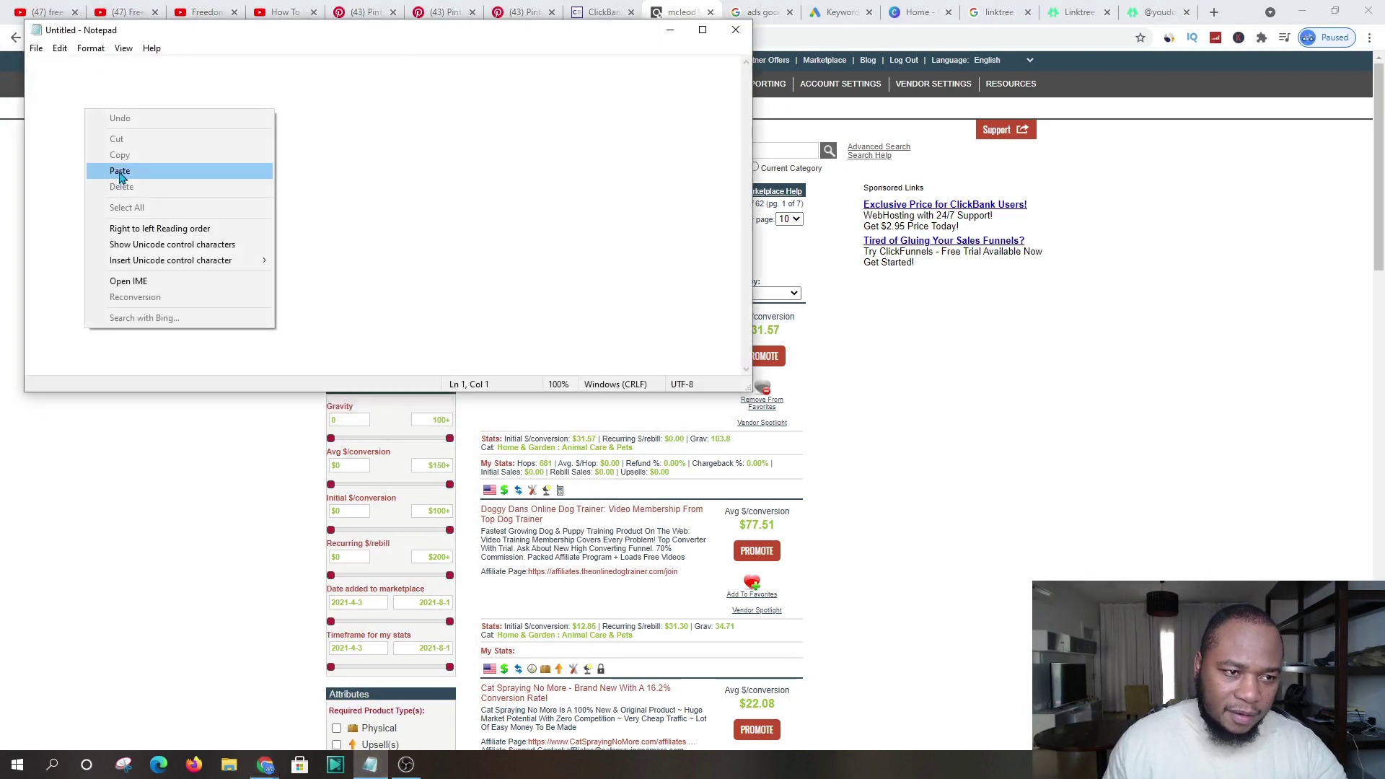
pyautogui.click(121, 173)
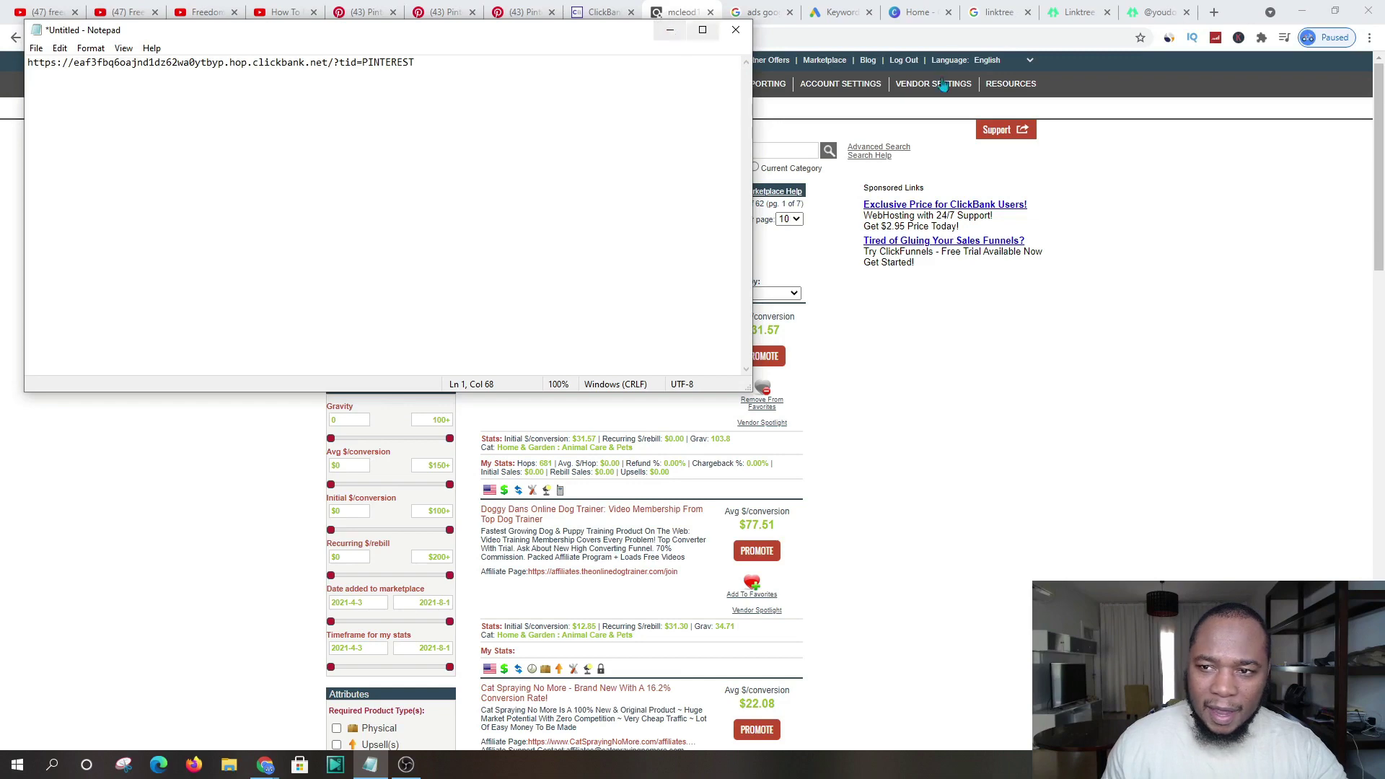
pyautogui.click(670, 34)
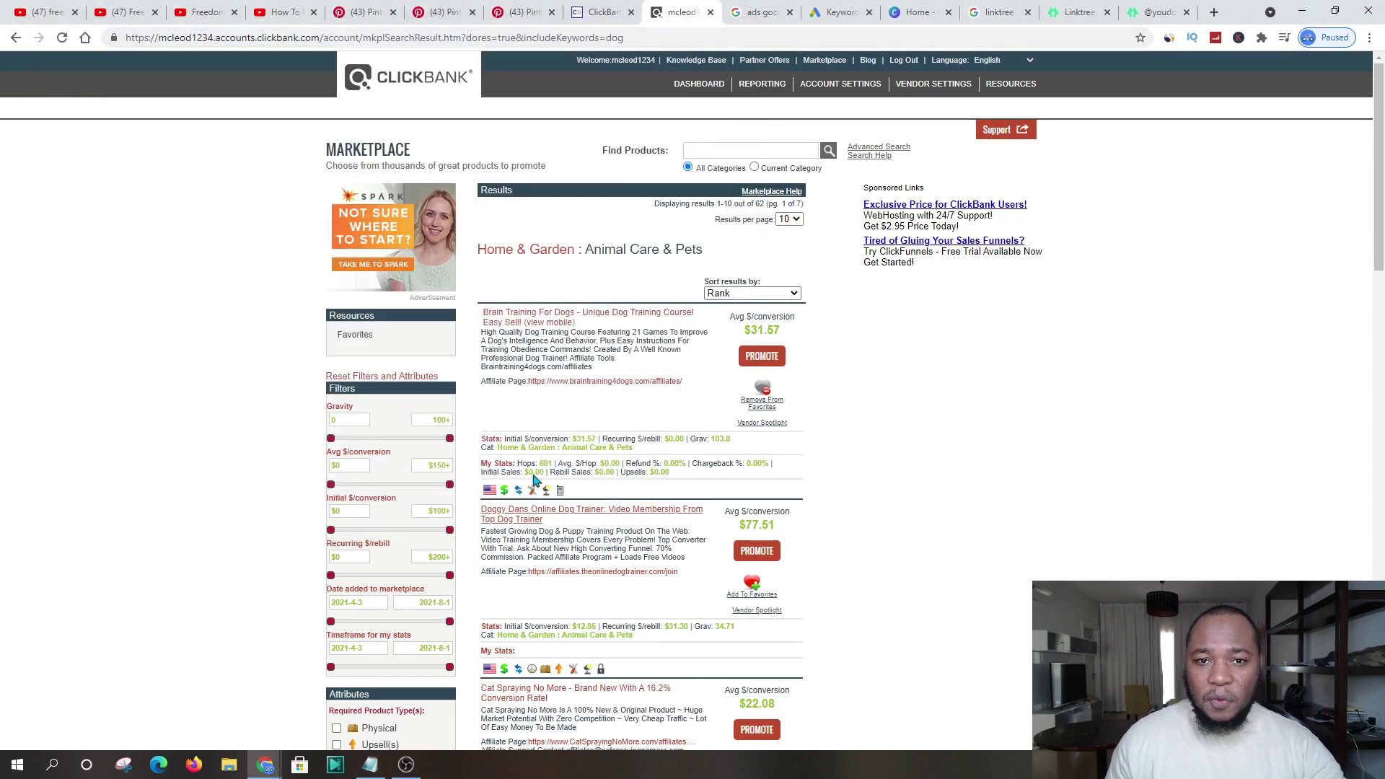
pyautogui.click(359, 14)
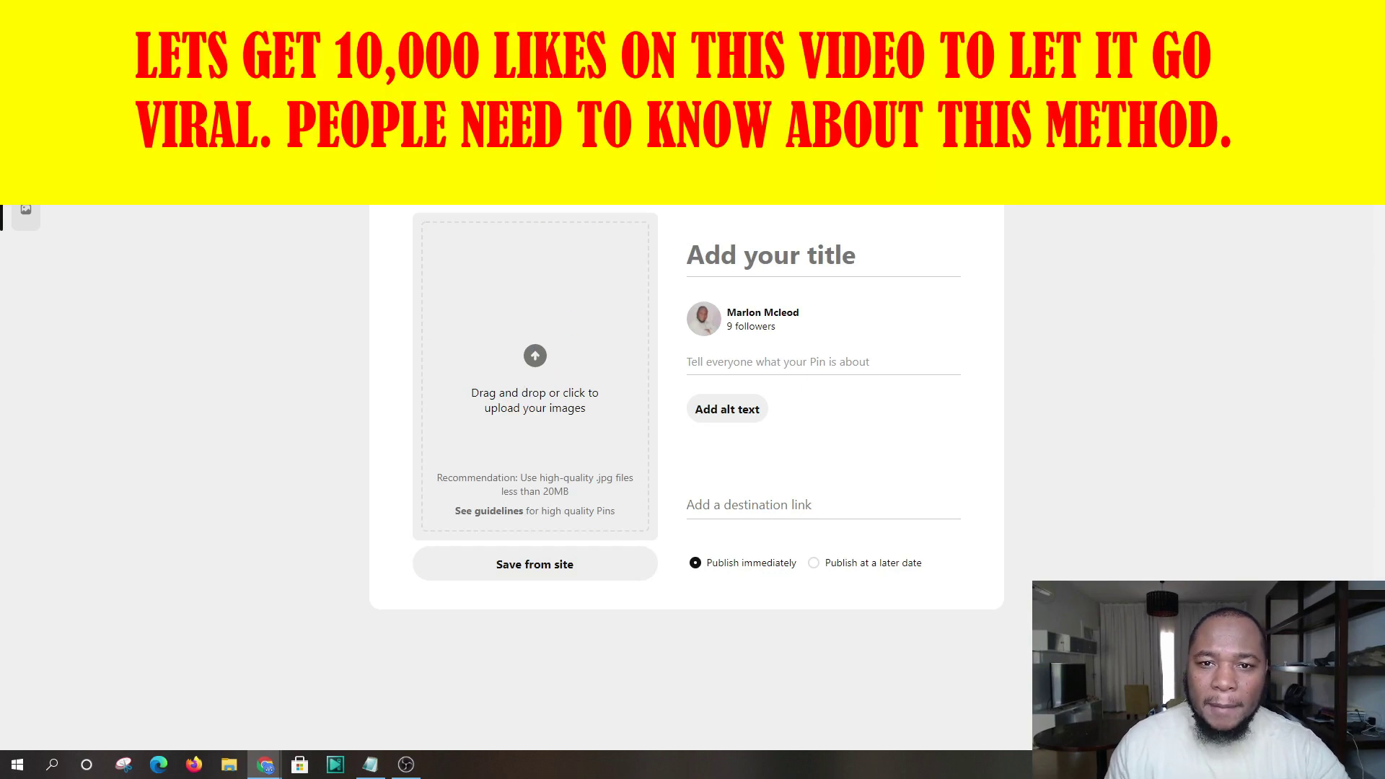
pyautogui.hotkey('ctrl', 'Tab')
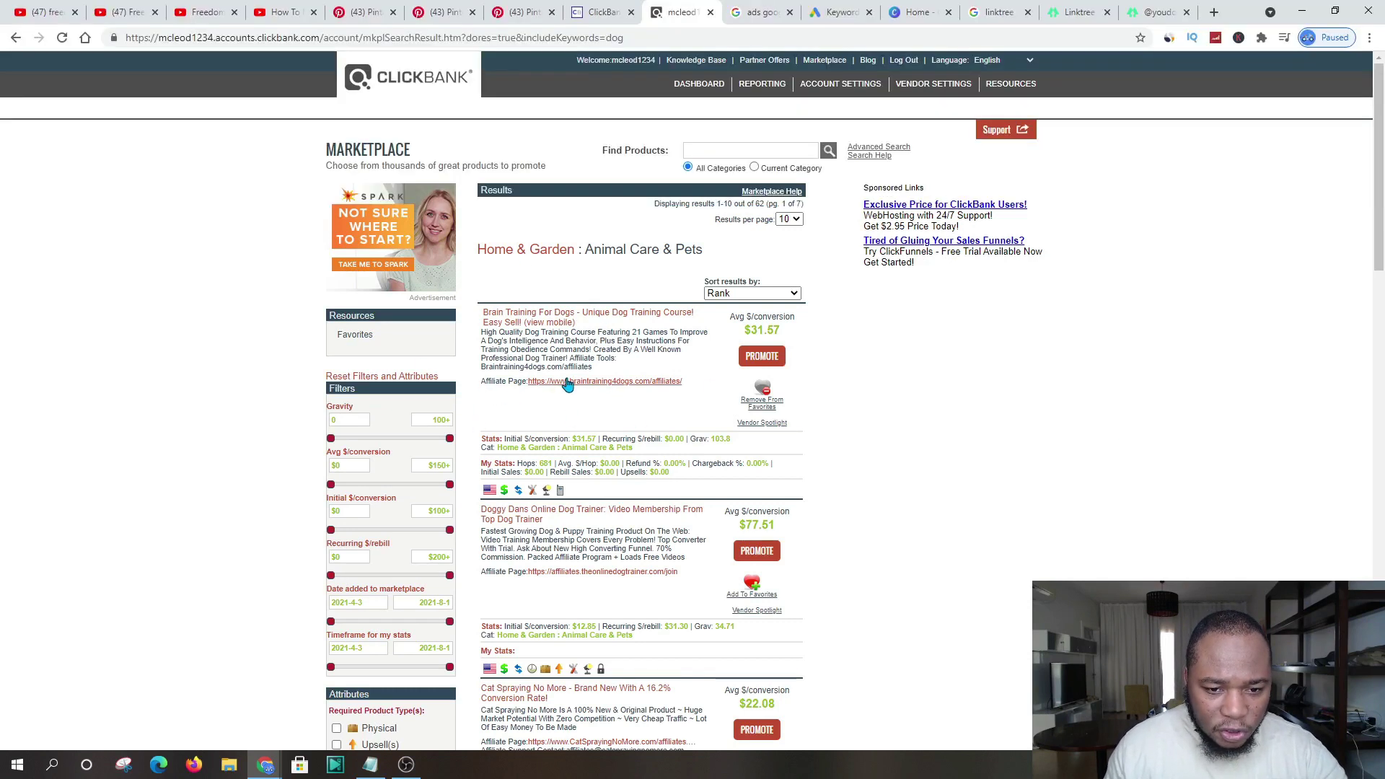
# - Open the Brain Training For Dogs affiliate page in a new tab and go to its list of promotional resources
pyautogui.rightClick(567, 381)
pyautogui.click(582, 392)
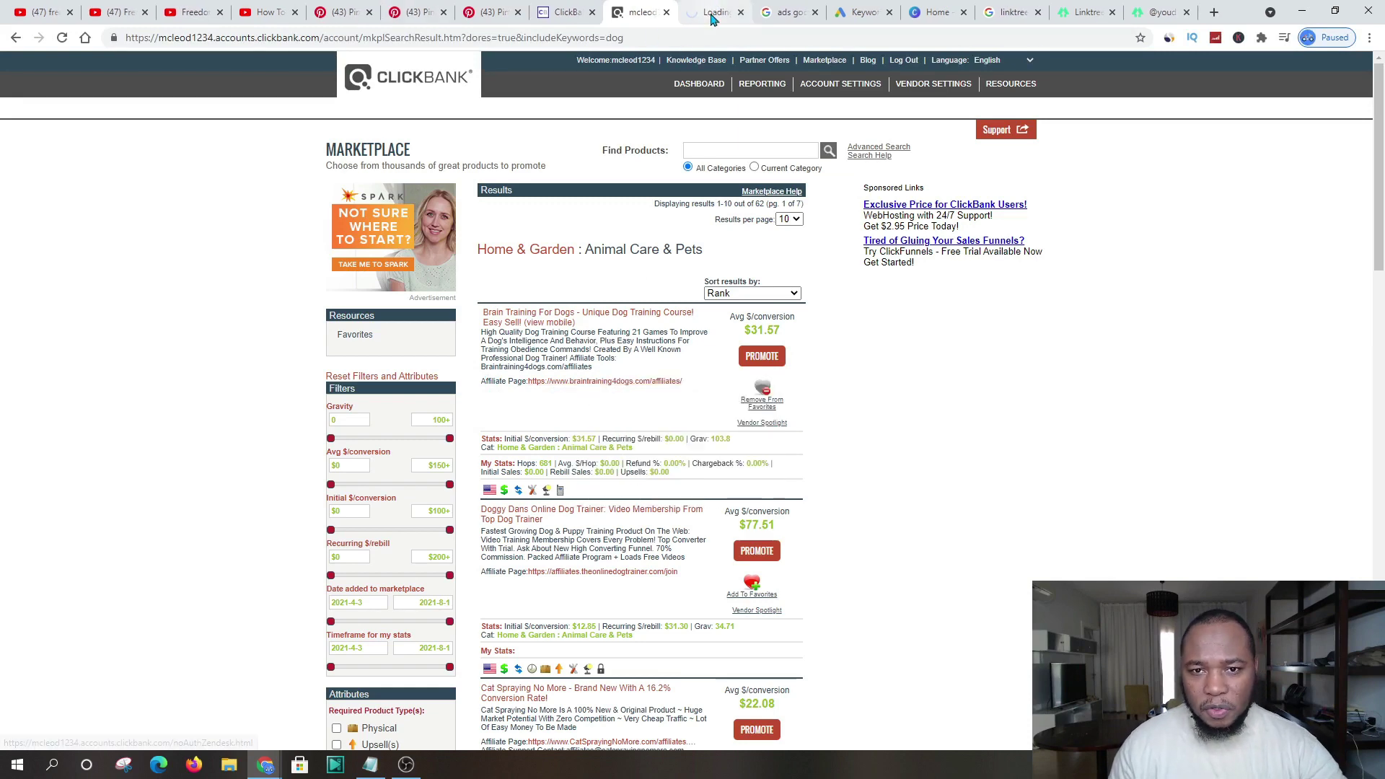
pyautogui.click(713, 14)
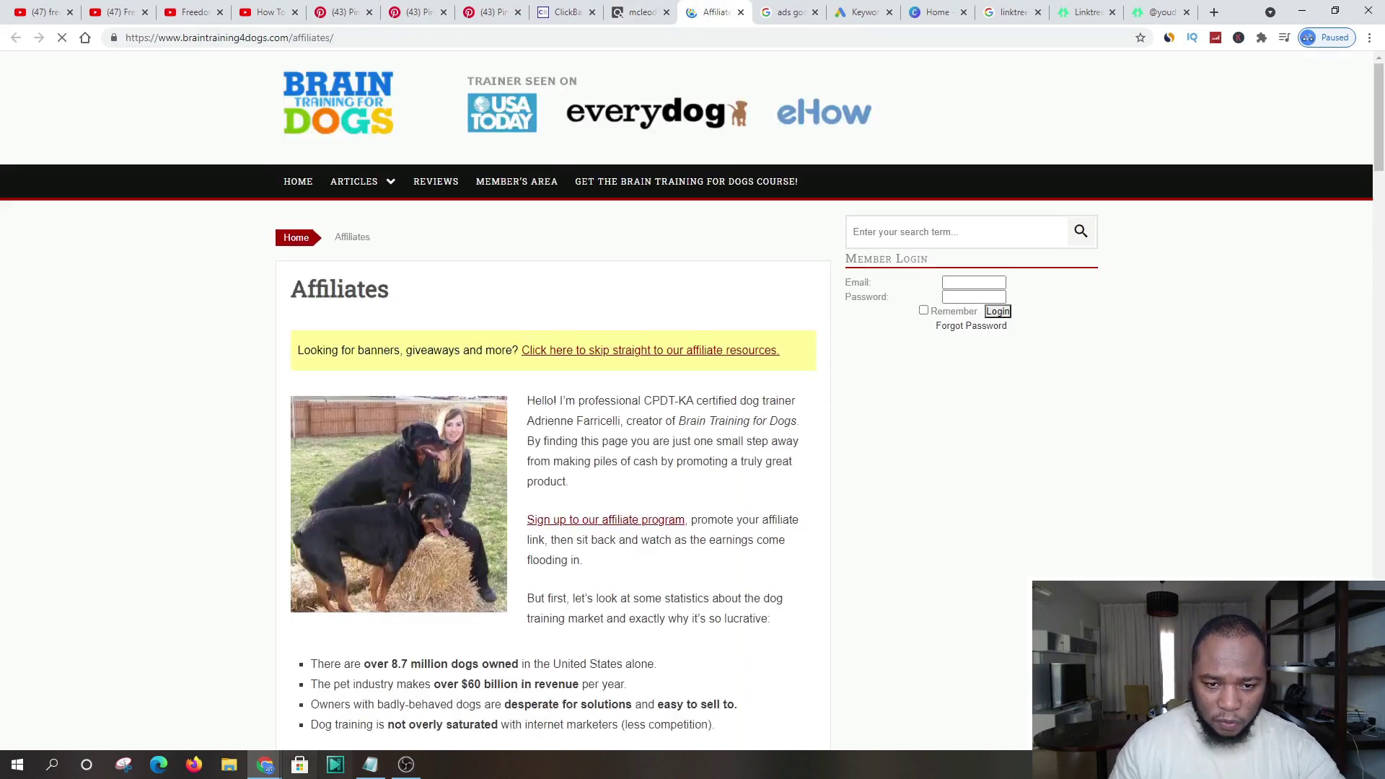
pyautogui.scroll(-2, 509, 388)
pyautogui.scroll(-10, 512, 391)
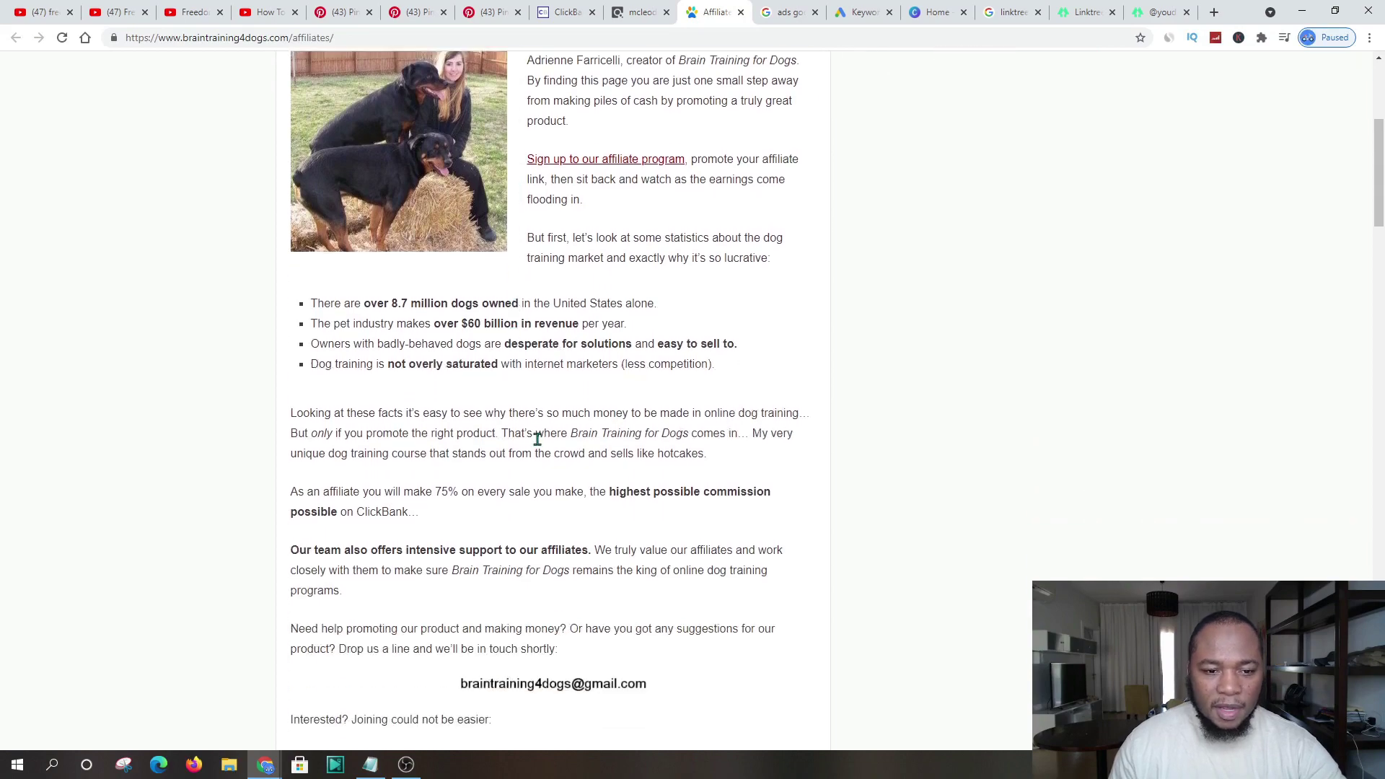
pyautogui.scroll(-12, 473, 406)
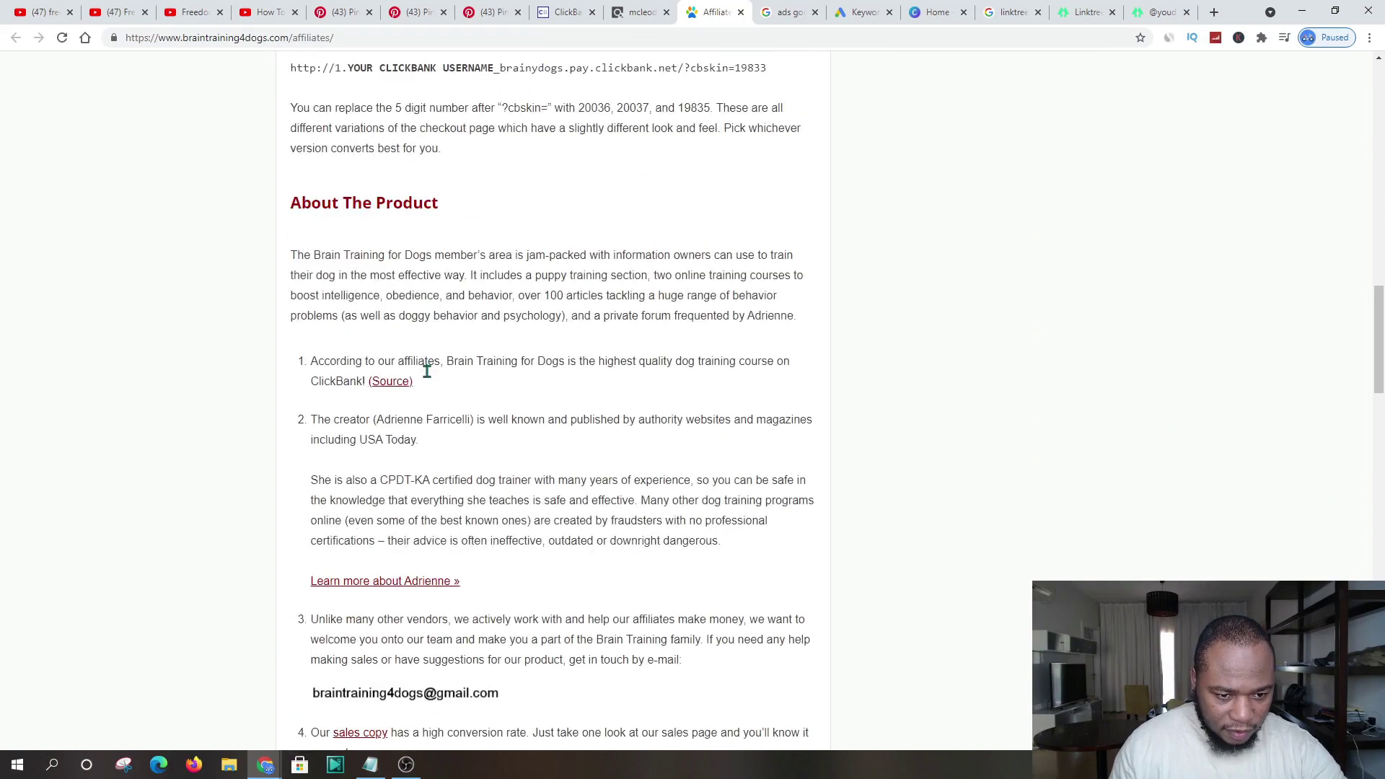
pyautogui.scroll(-2, 424, 394)
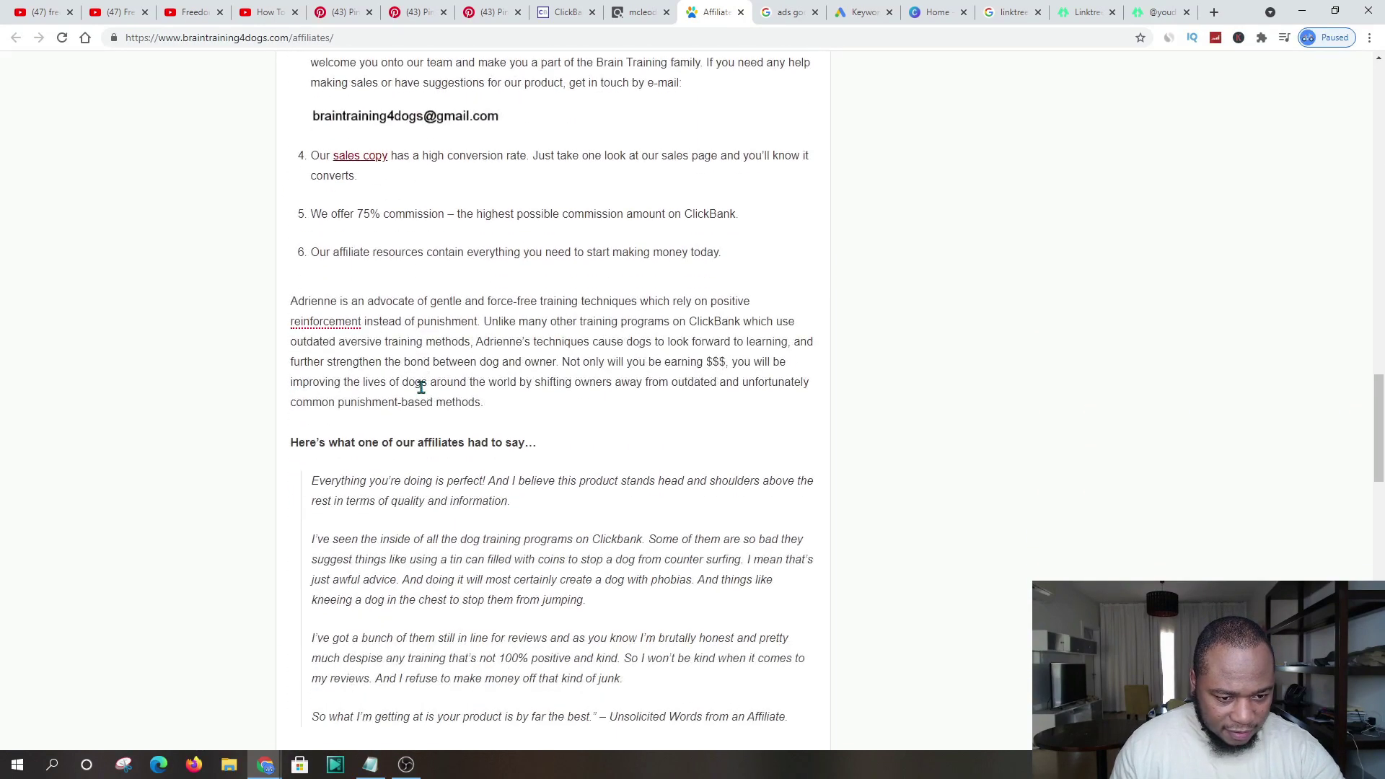
pyautogui.scroll(-11, 421, 387)
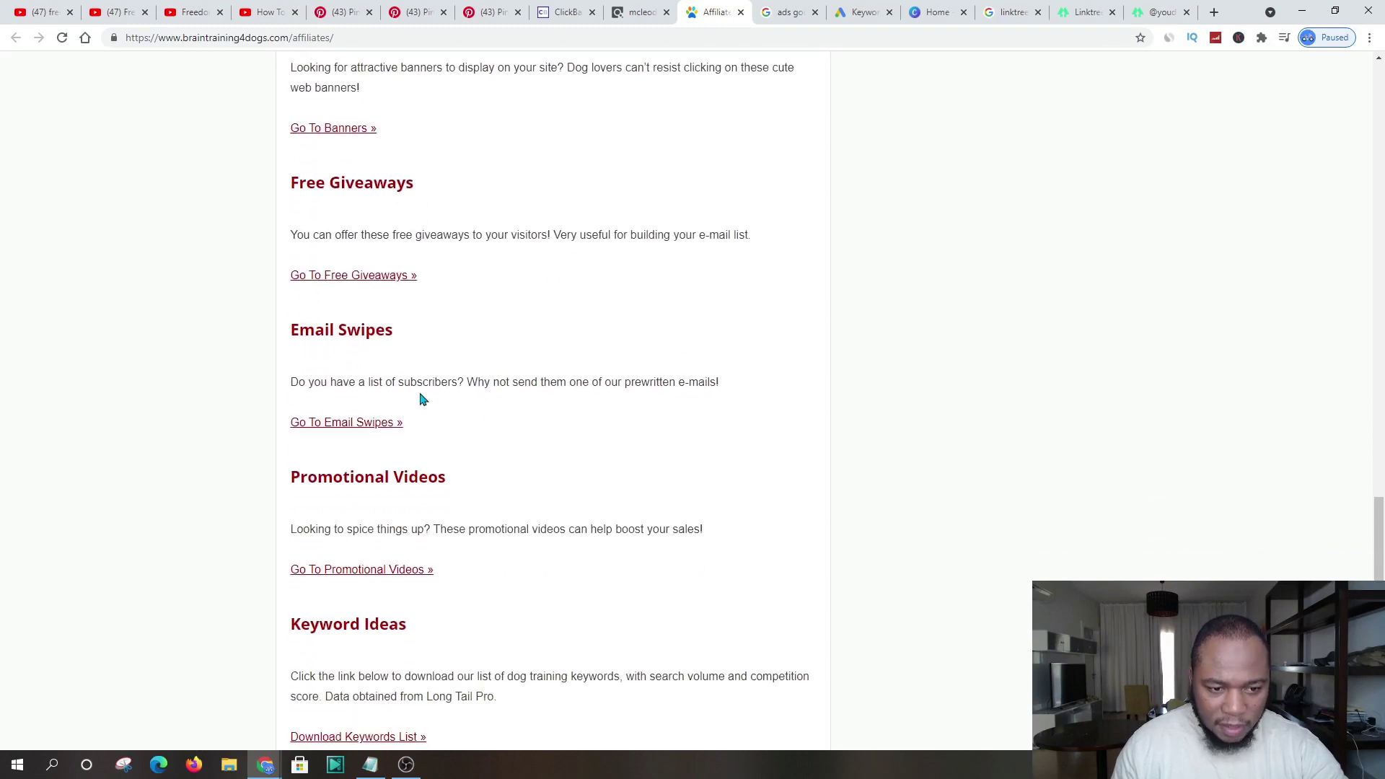
pyautogui.scroll(3, 422, 399)
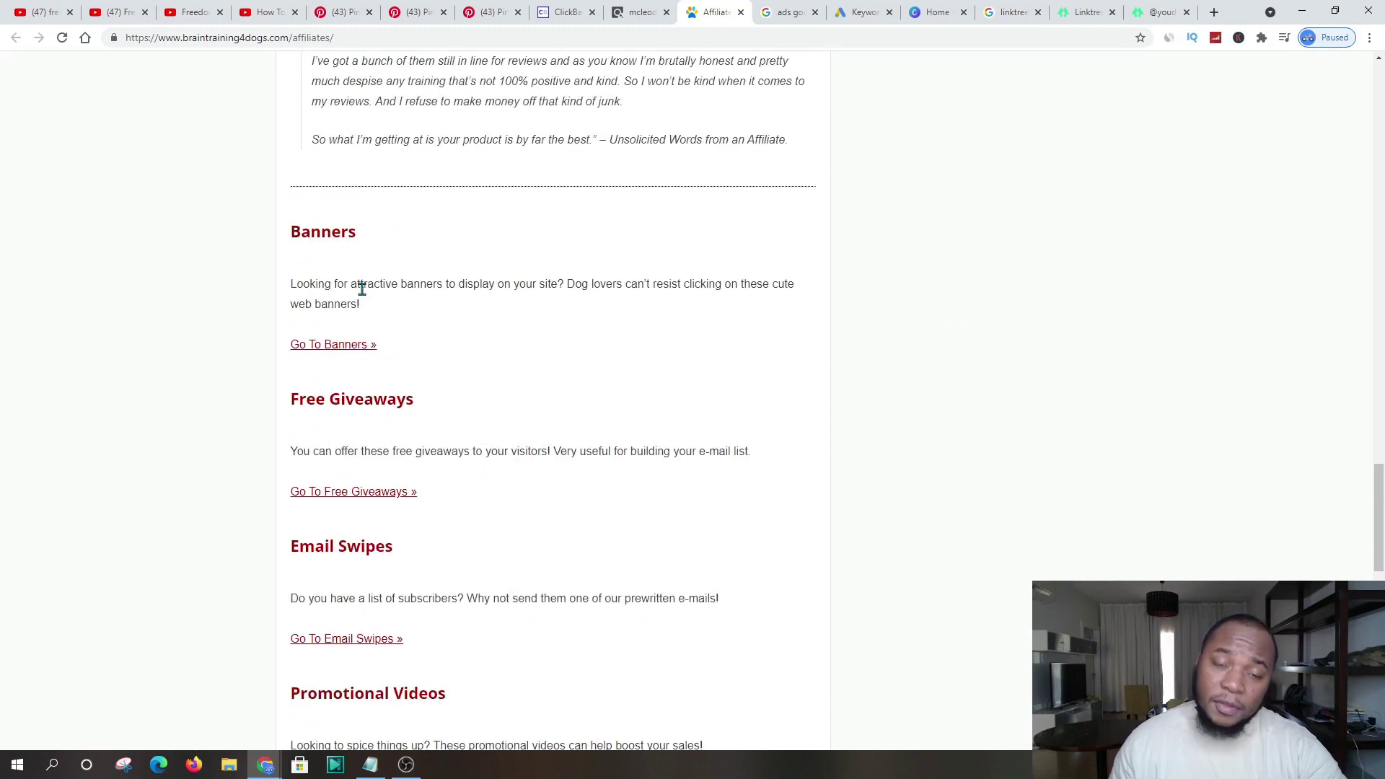
# - Open the affiliate Banners page in a new tab and find the 300 x 600 animated "Turn Your Dog Into A Genius" banner
pyautogui.rightClick(332, 347)
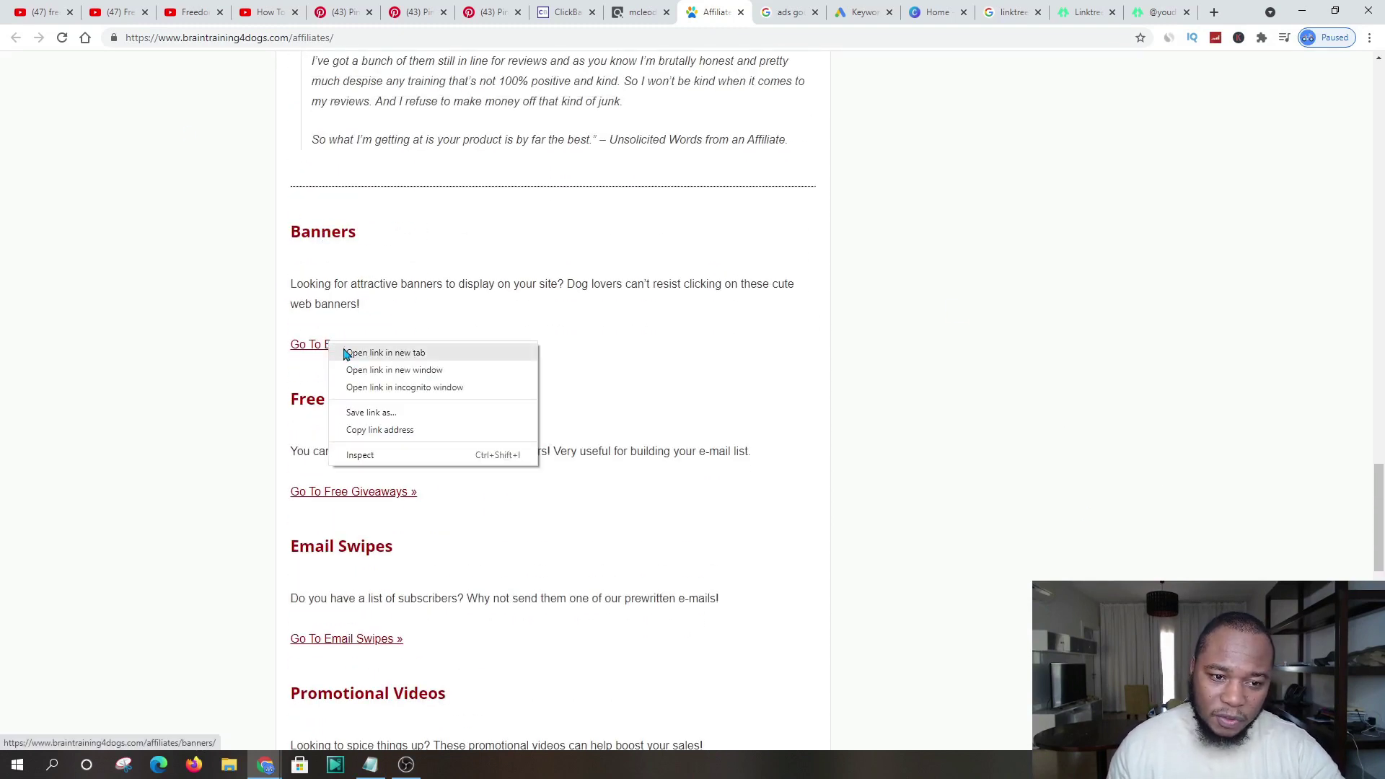
pyautogui.click(350, 353)
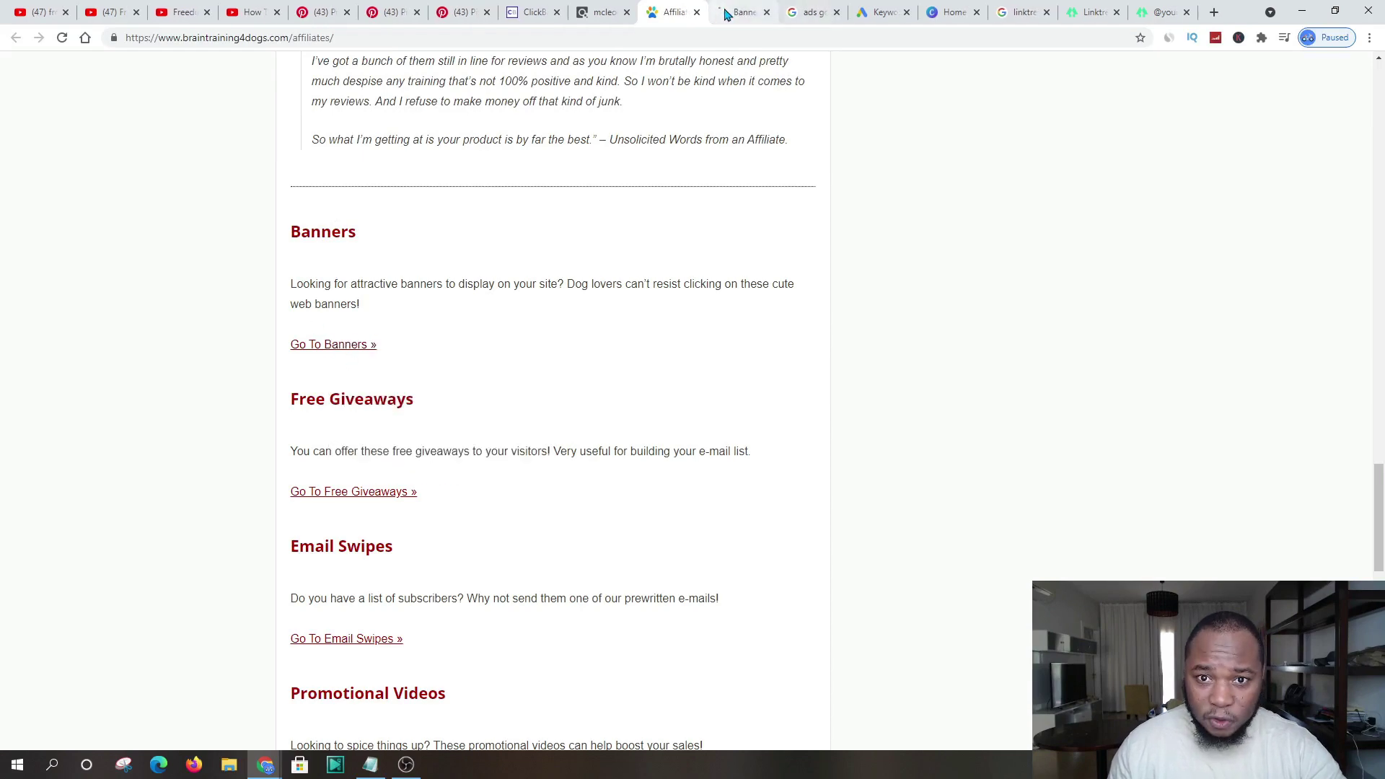
pyautogui.hotkey('ctrl', 'Tab')
pyautogui.scroll(-9, 570, 444)
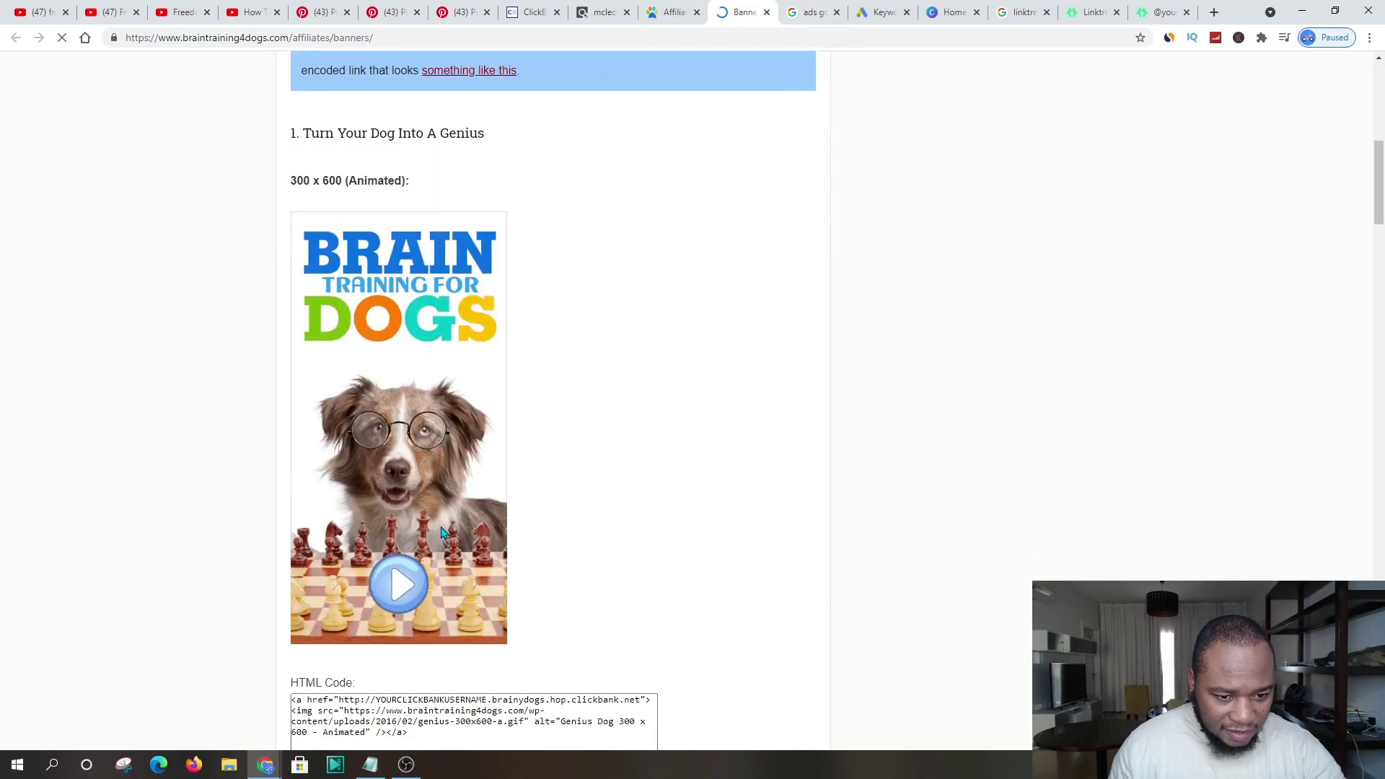
pyautogui.scroll(-3, 443, 526)
pyautogui.scroll(2, 464, 624)
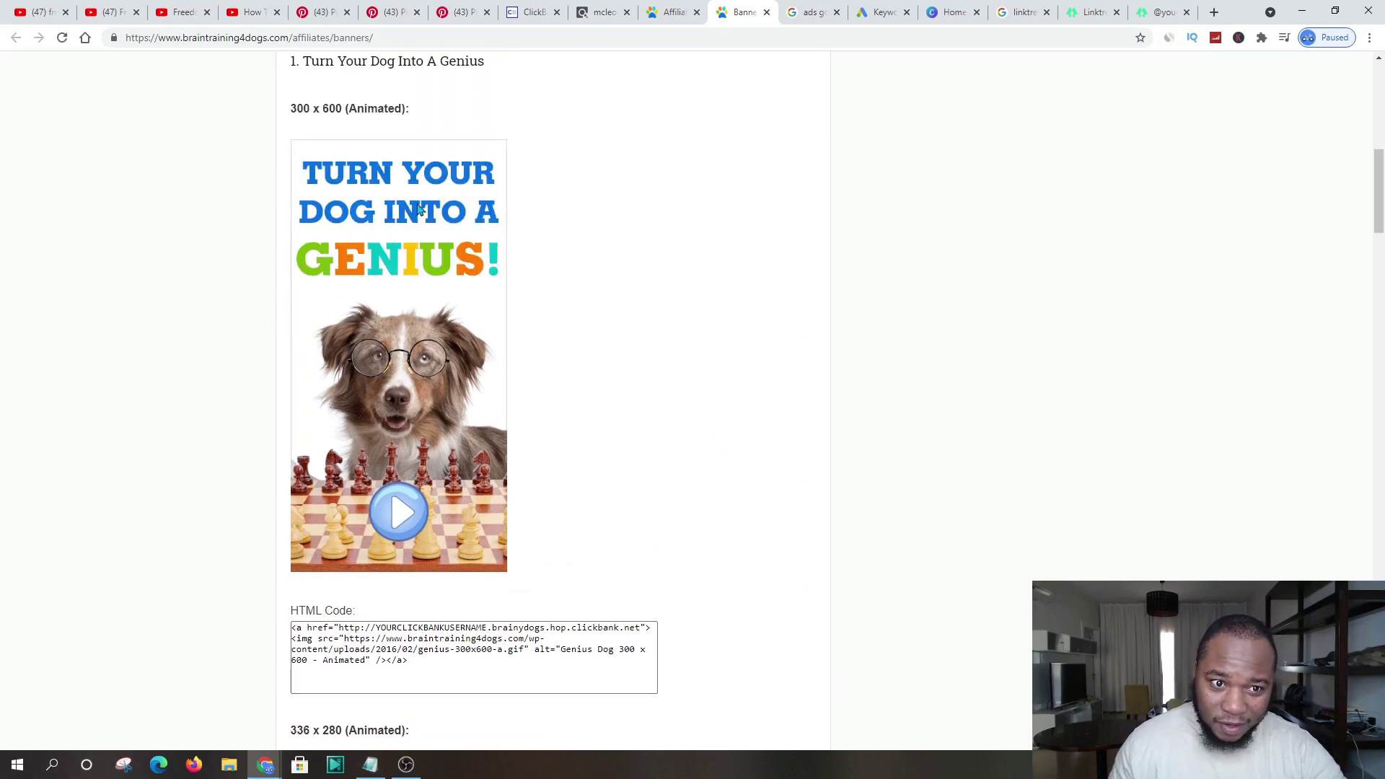
# - Capture the 300 x 600 dog banner with Snipping Tool, save it as PNG "pinterest" in the TEST MASDAR folder, and minimize Snipping Tool
pyautogui.click(124, 766)
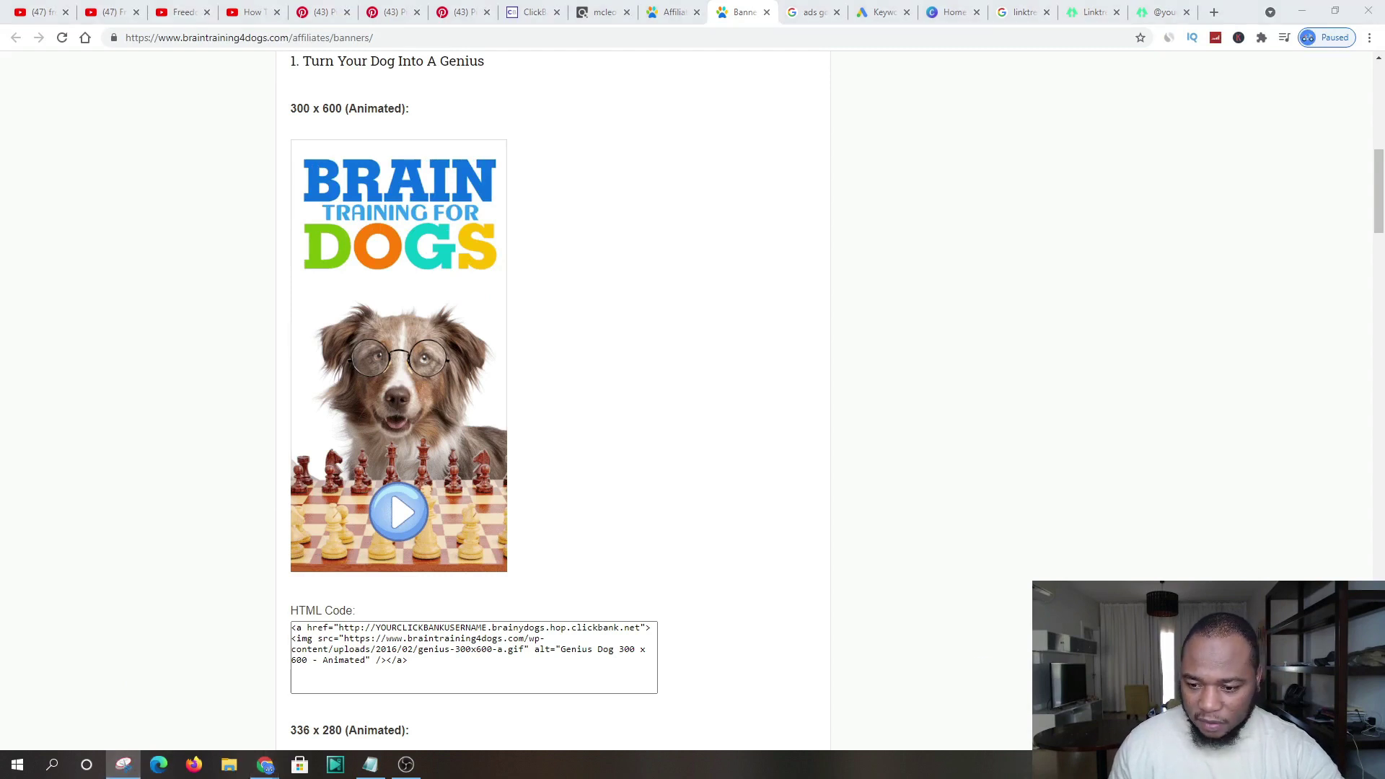
pyautogui.moveTo(286, 137); pyautogui.dragTo(515, 577)
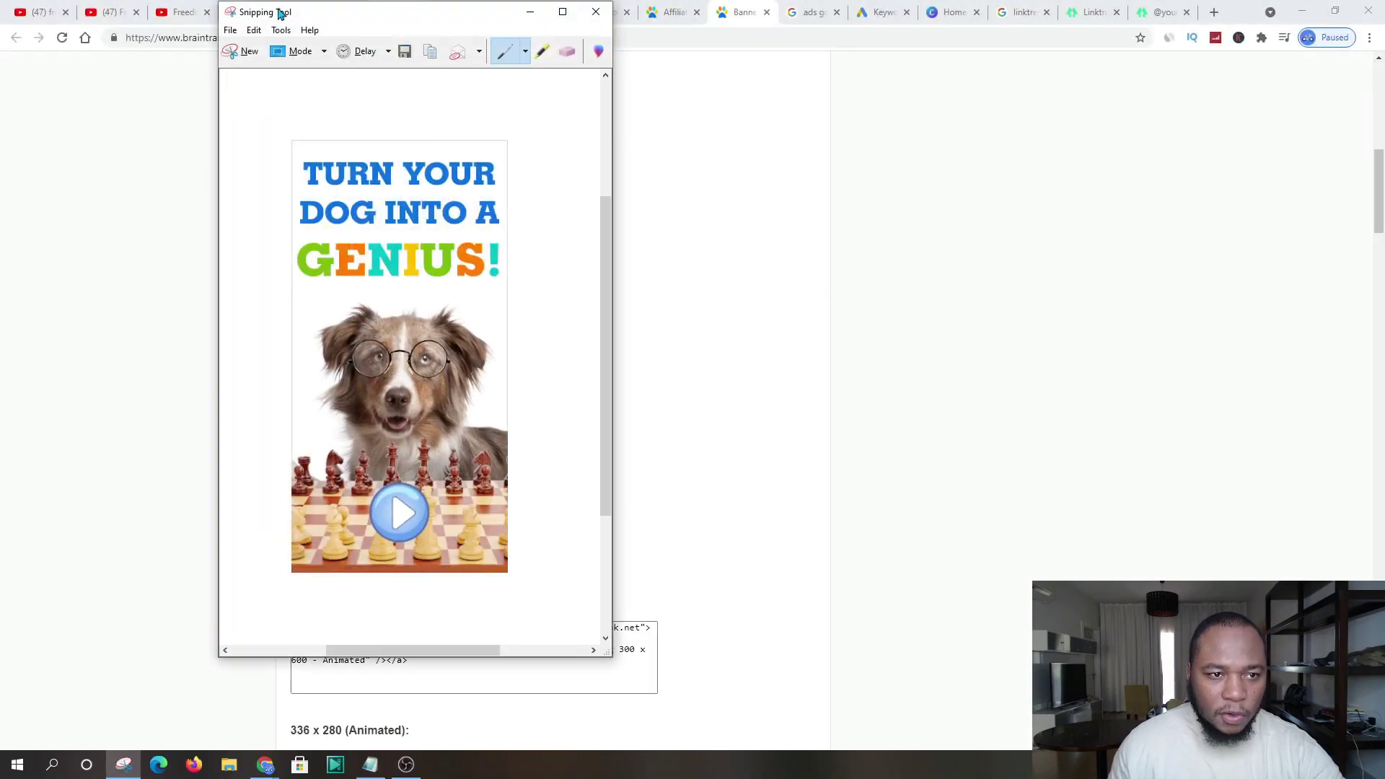
pyautogui.click(230, 30)
pyautogui.click(247, 68)
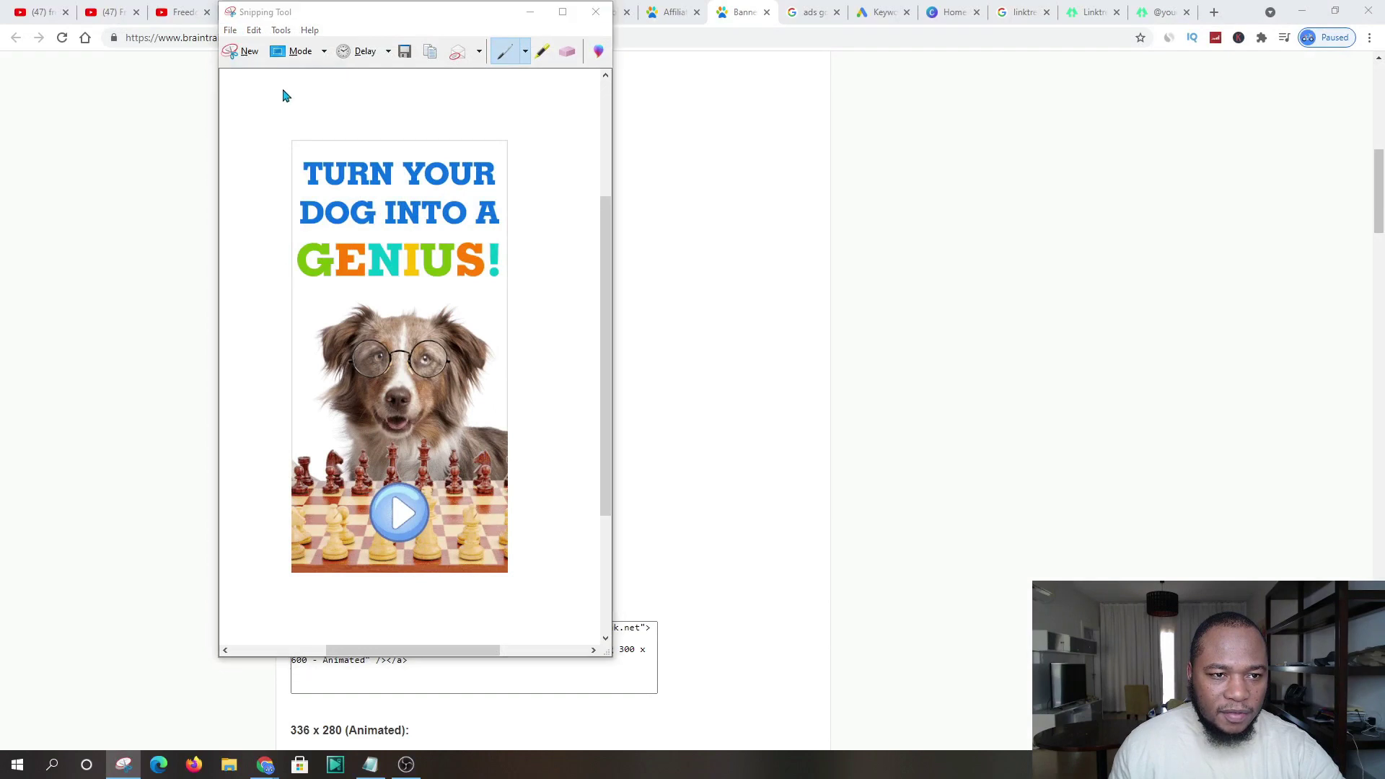
pyautogui.click(370, 330)
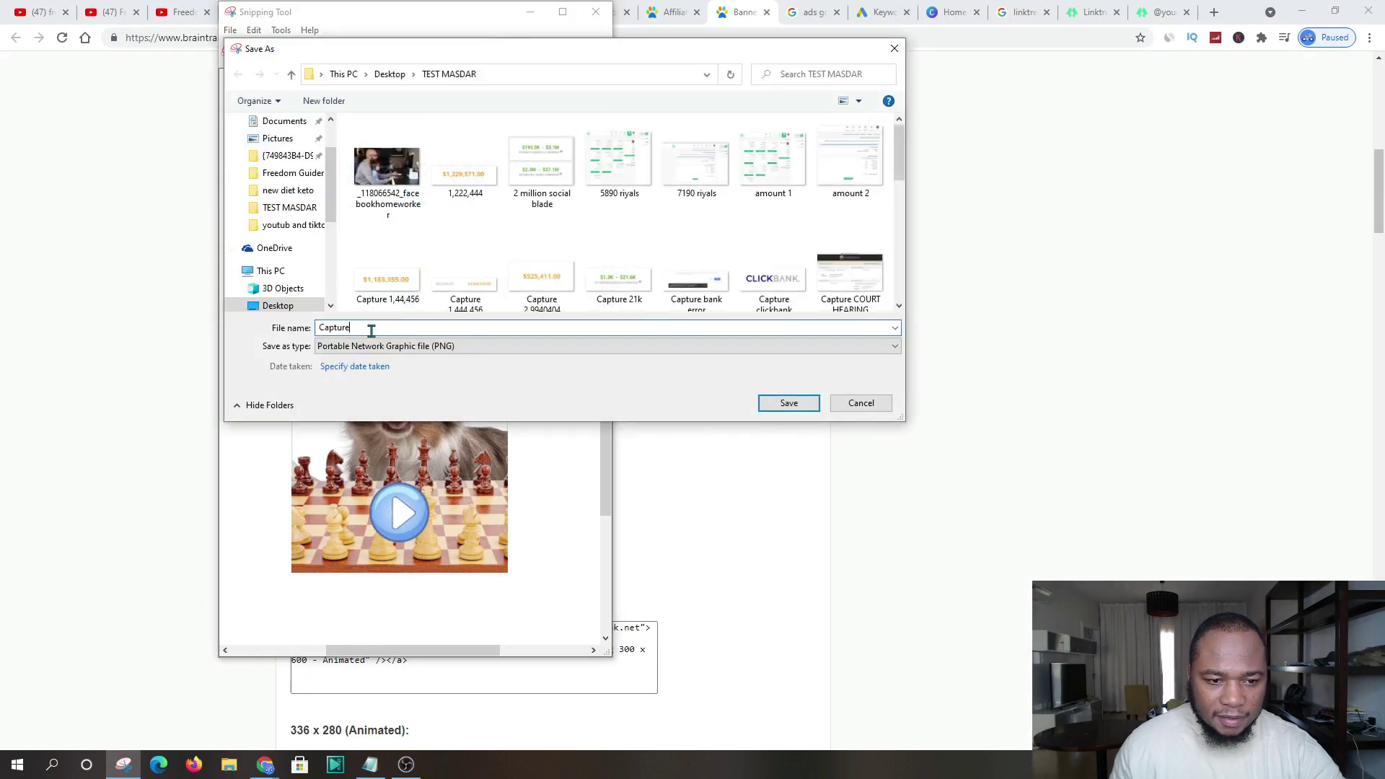
pyautogui.doubleClick(370, 329)
pyautogui.press('BackSpace')
pyautogui.write('pinterest')
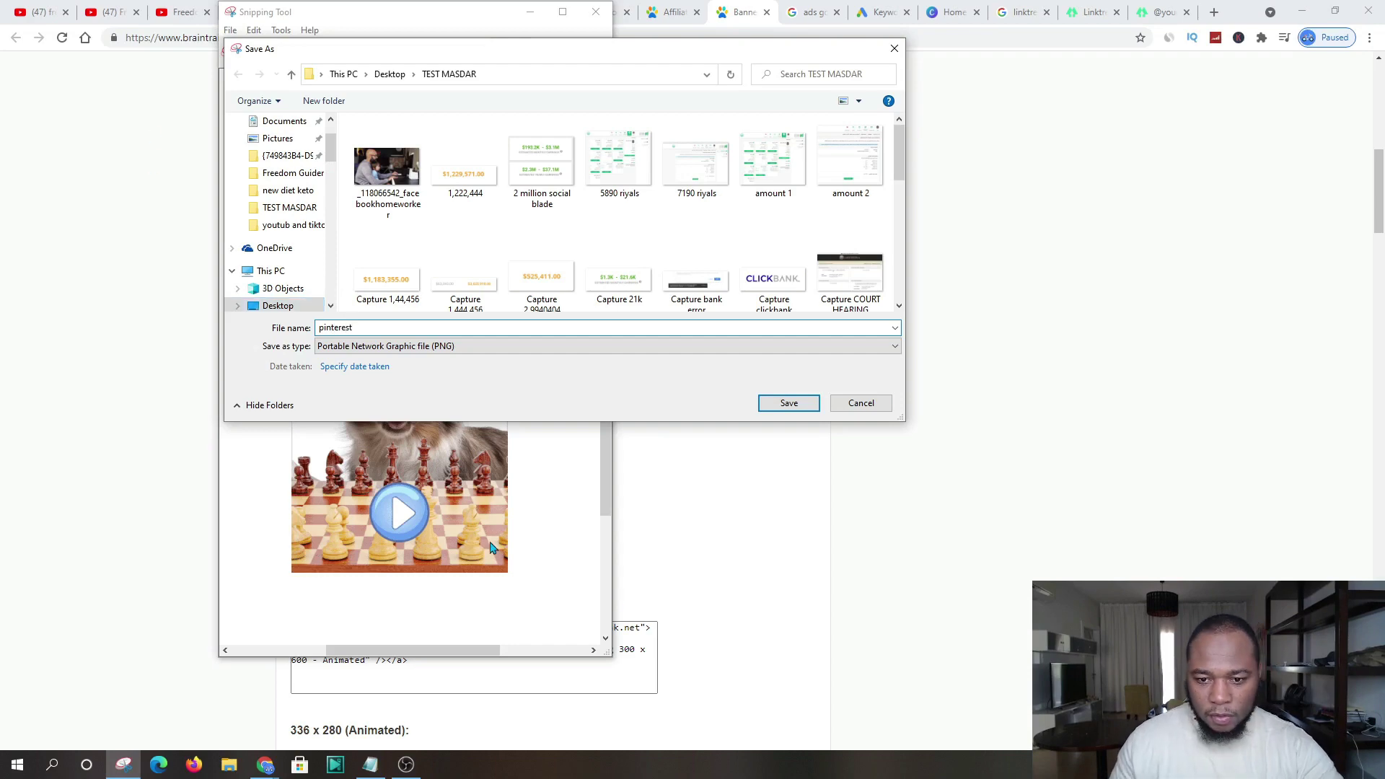
pyautogui.click(787, 403)
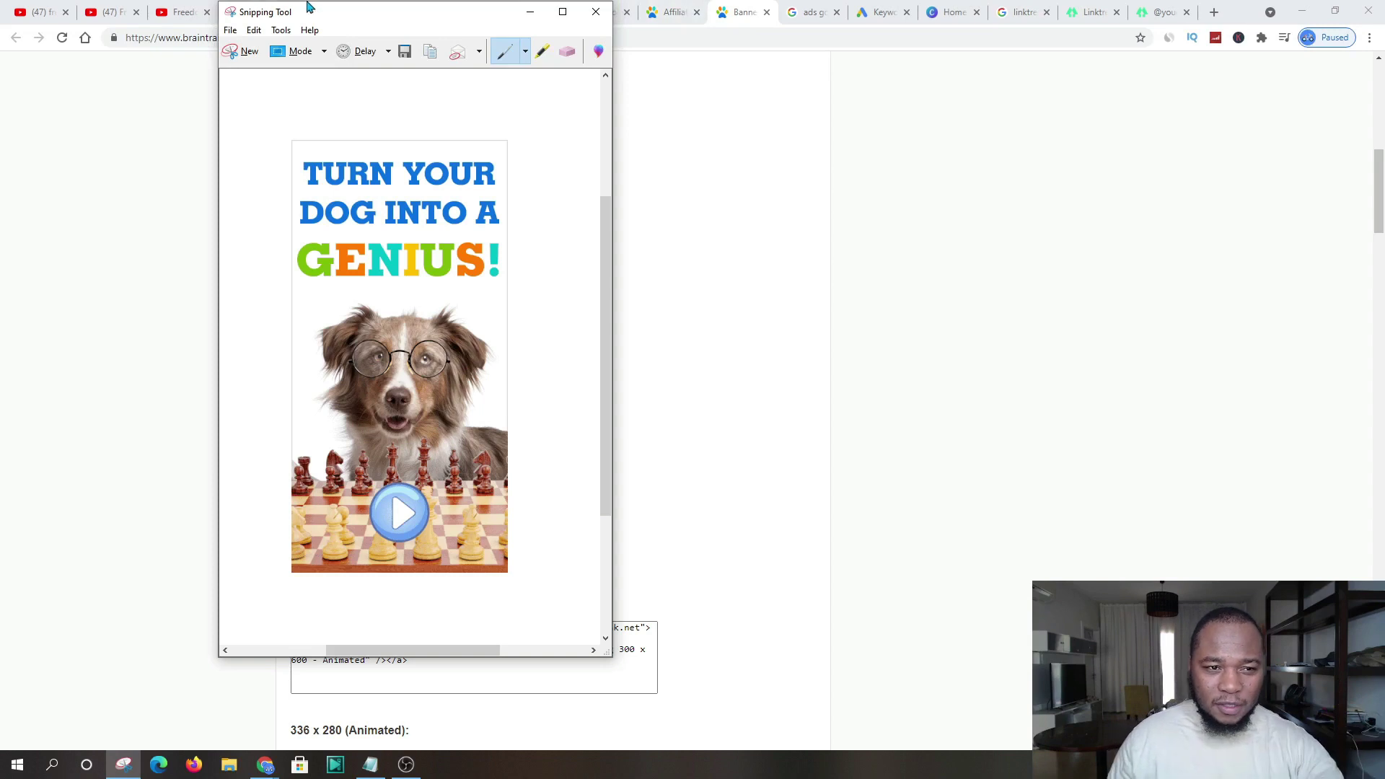
pyautogui.click(530, 13)
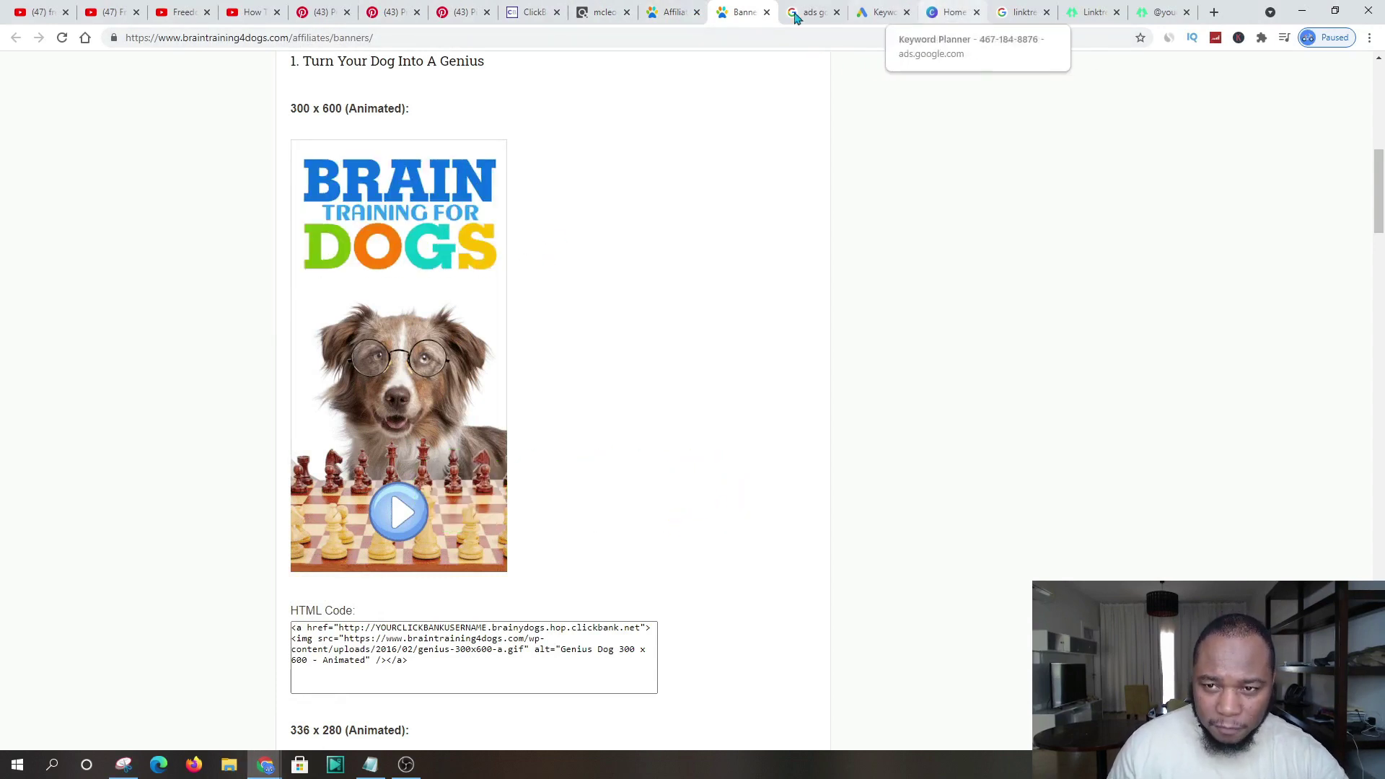
# - Switch to Canva, search for "pinterest pin", and choose the Pinterest Pin (1000 × 1500) format
pyautogui.click(946, 11)
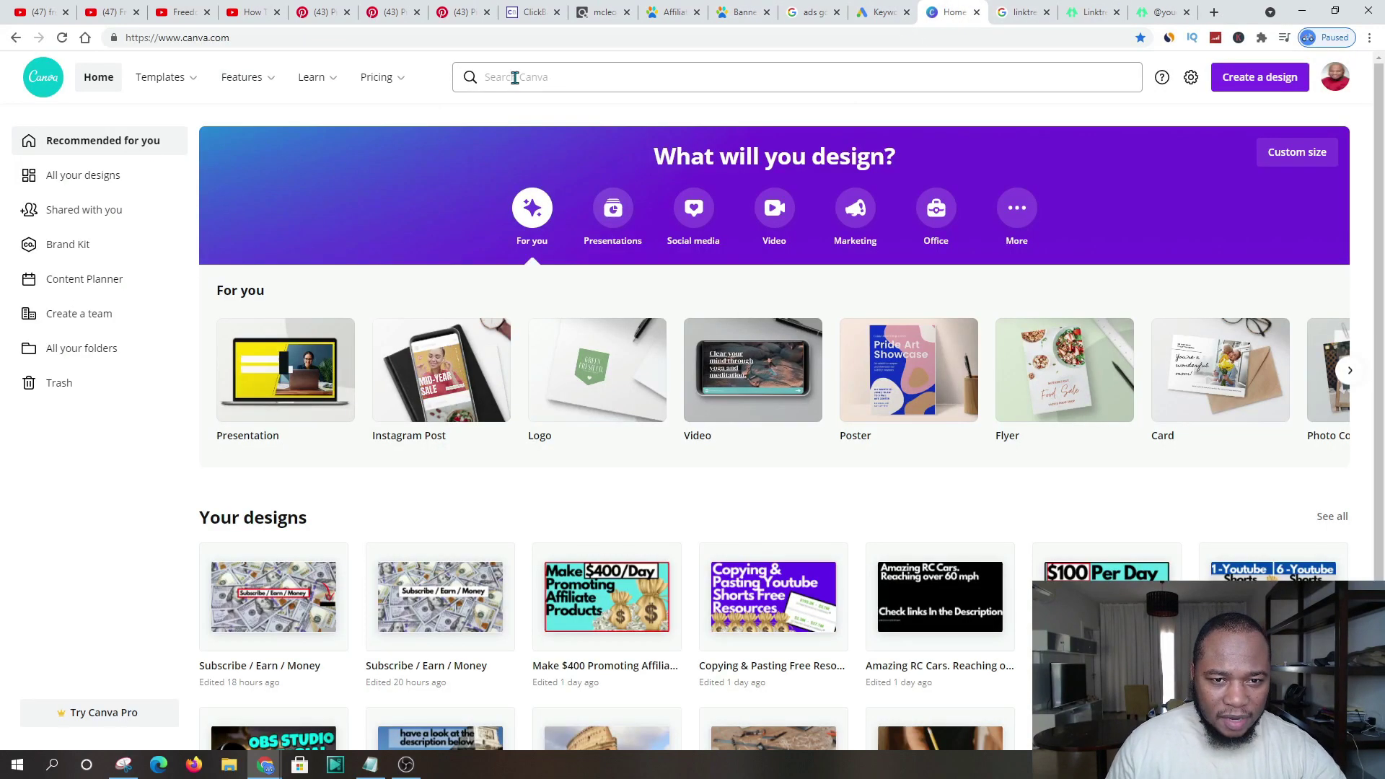
pyautogui.click(514, 78)
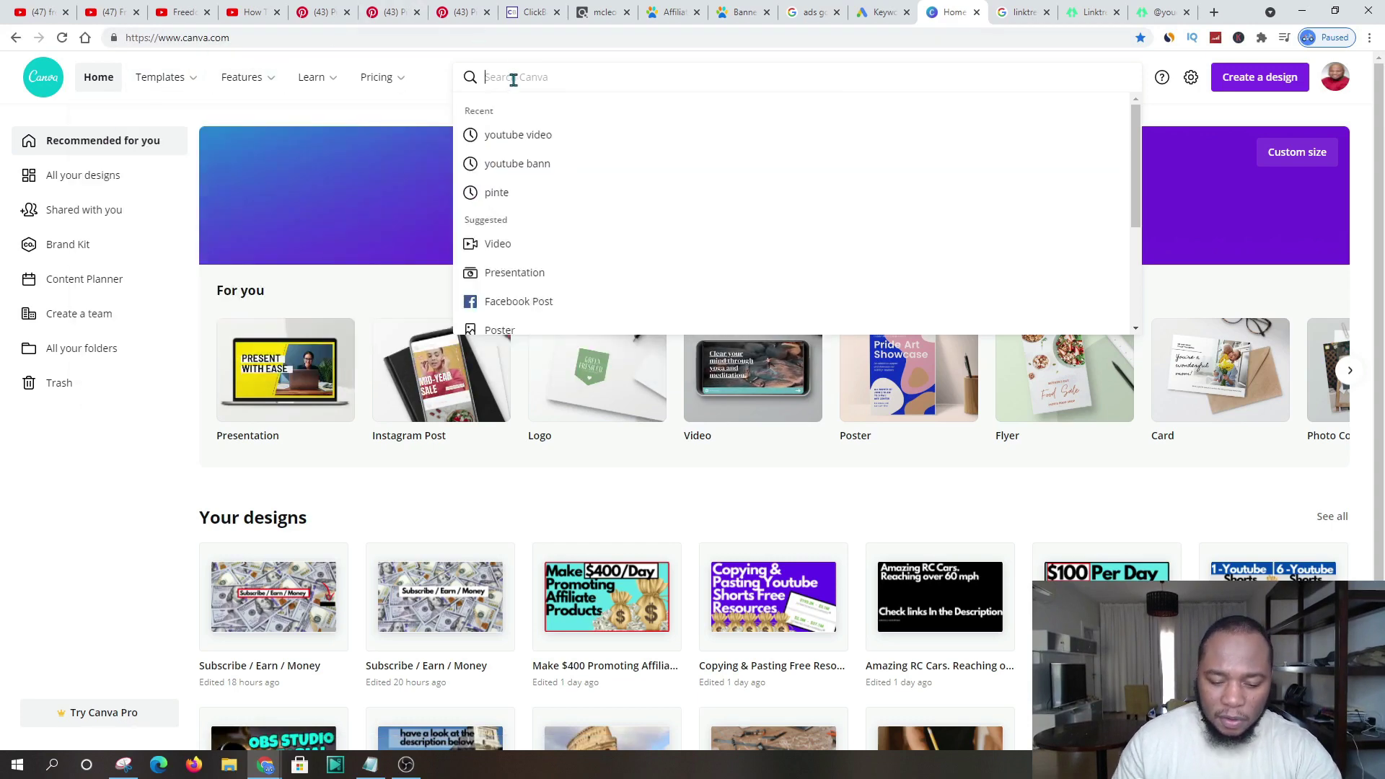
pyautogui.write('pinter')
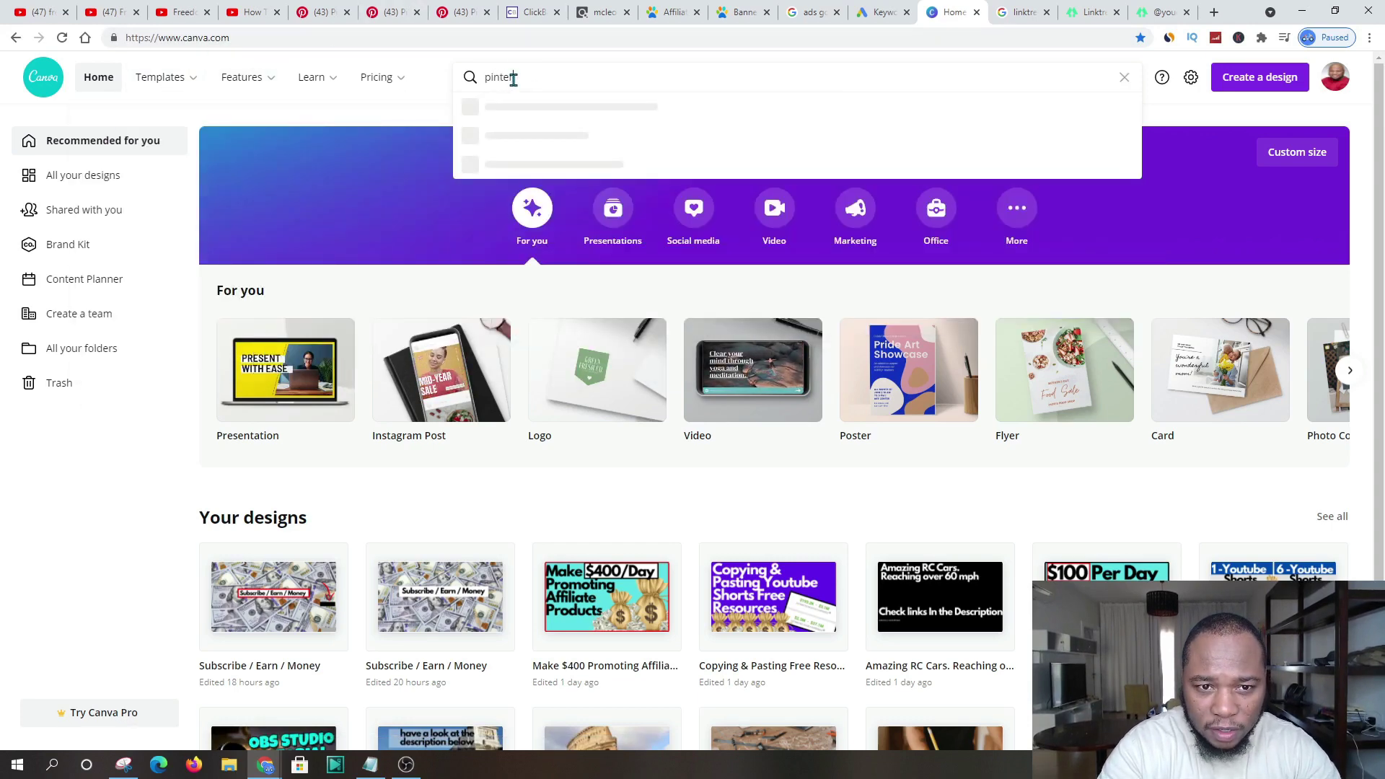
pyautogui.write('e')
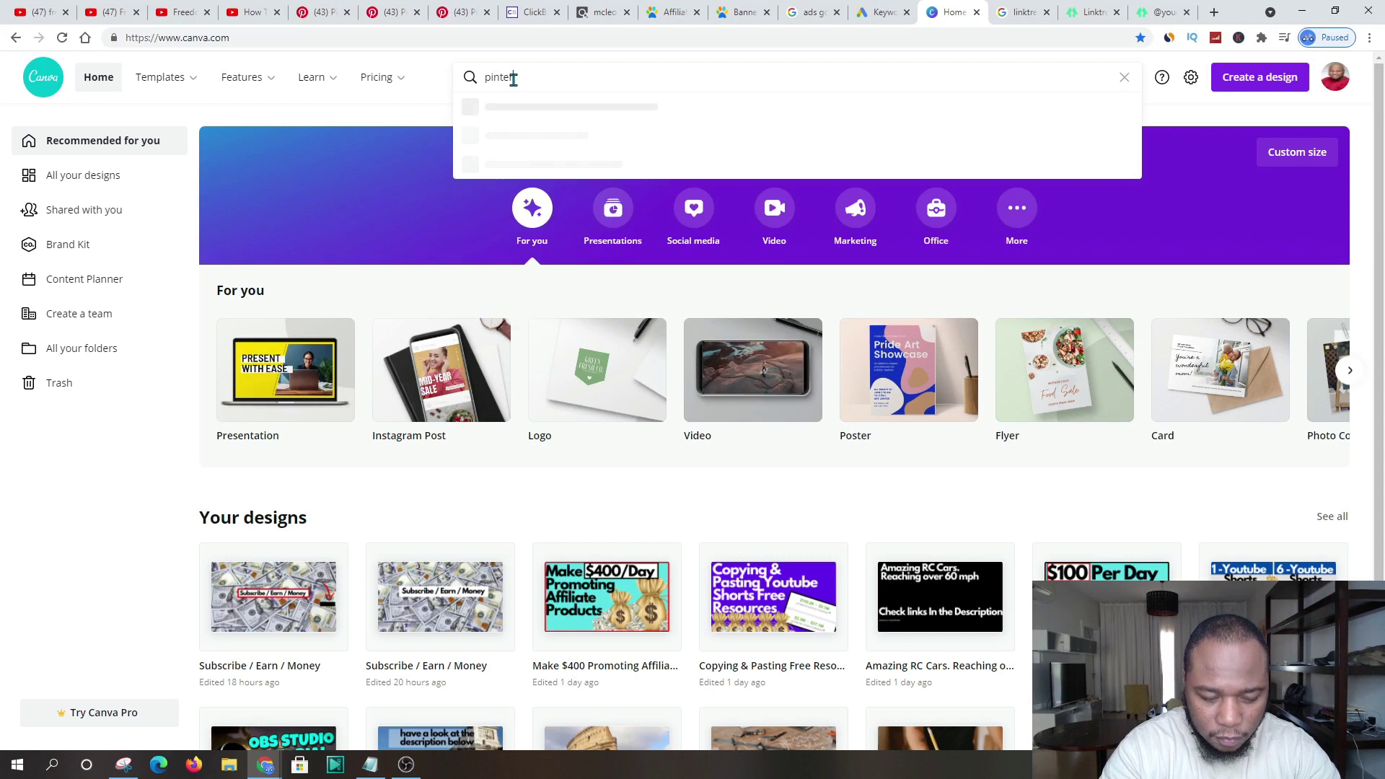
pyautogui.write('st pin')
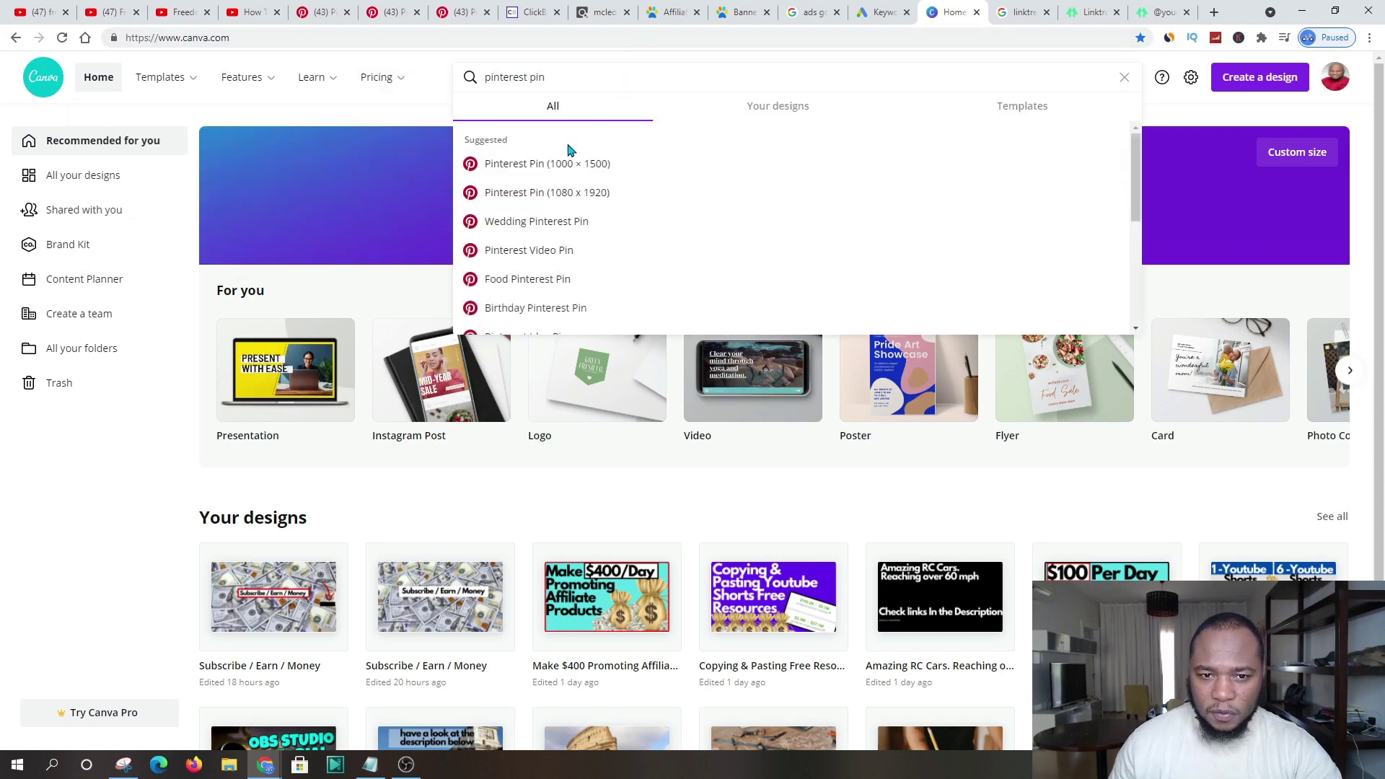
pyautogui.click(520, 165)
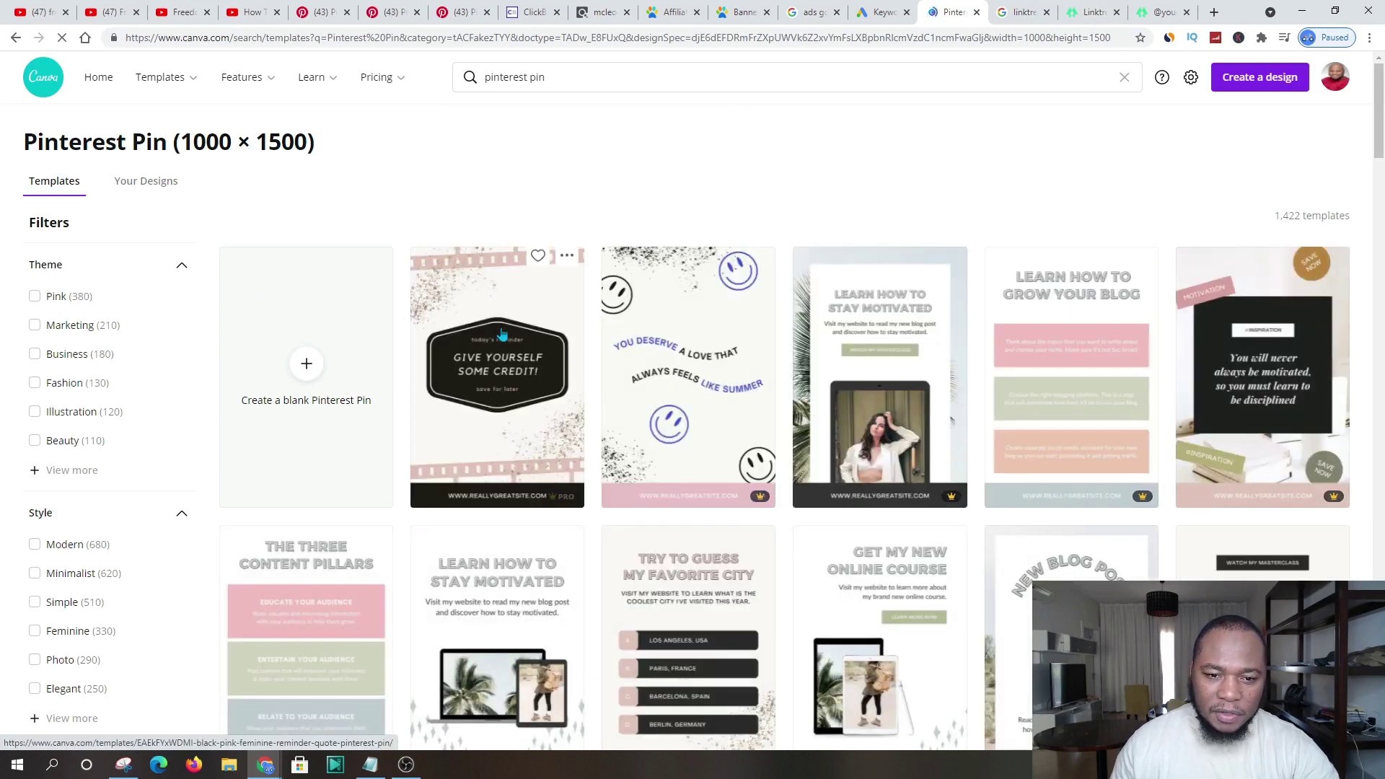
# - Look through the Pinterest Pin templates and create a blank Pinterest Pin design
pyautogui.scroll(-2, 639, 338)
pyautogui.scroll(-2, 505, 469)
pyautogui.scroll(-3, 685, 289)
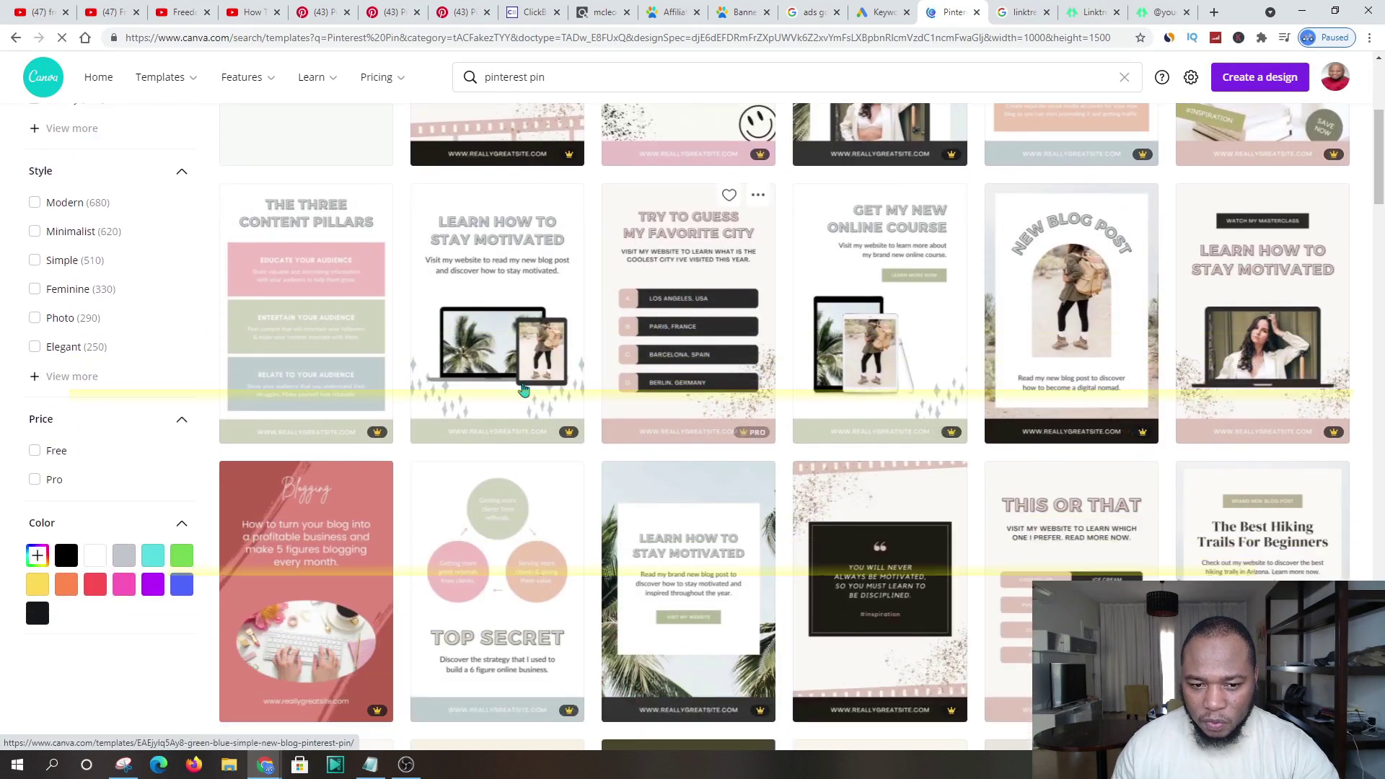
pyautogui.scroll(-3, 503, 505)
pyautogui.scroll(-5, 503, 505)
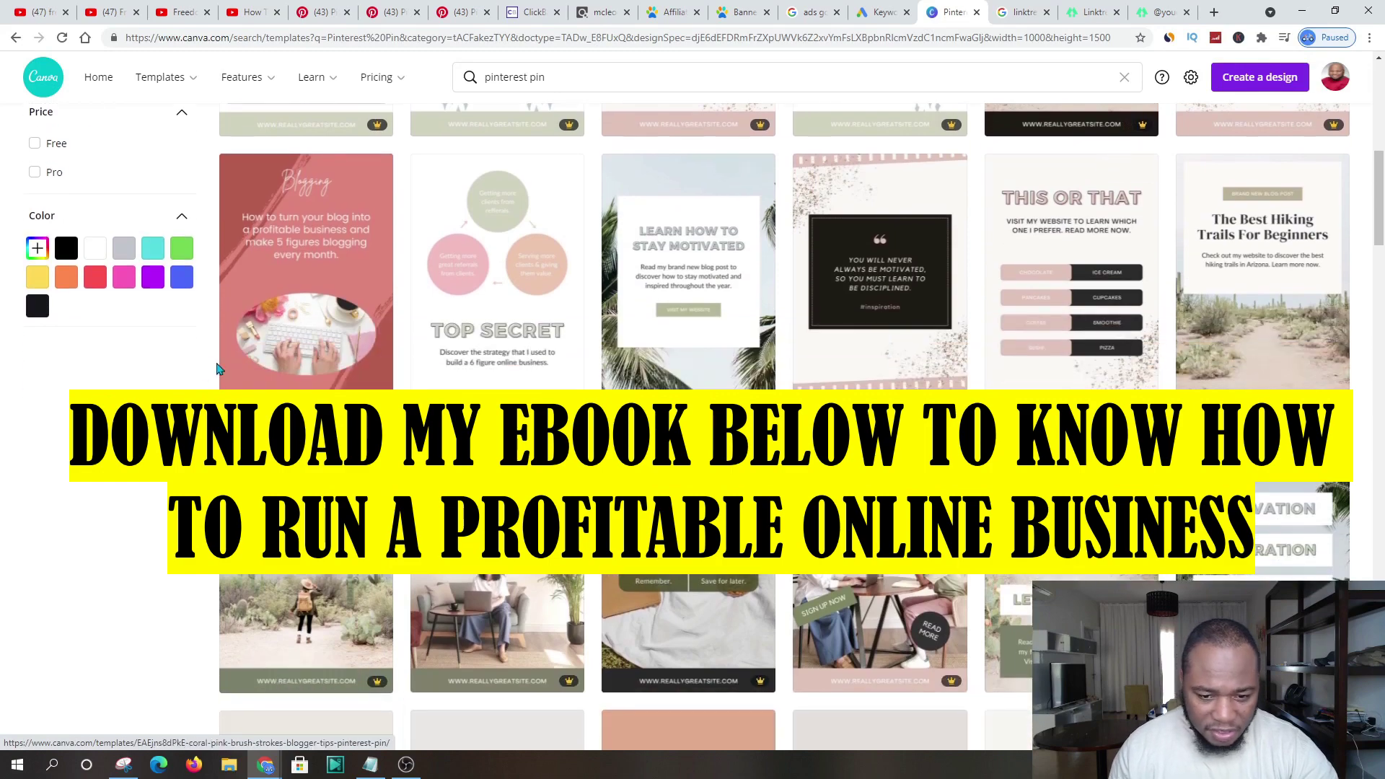
pyautogui.scroll(12, 503, 505)
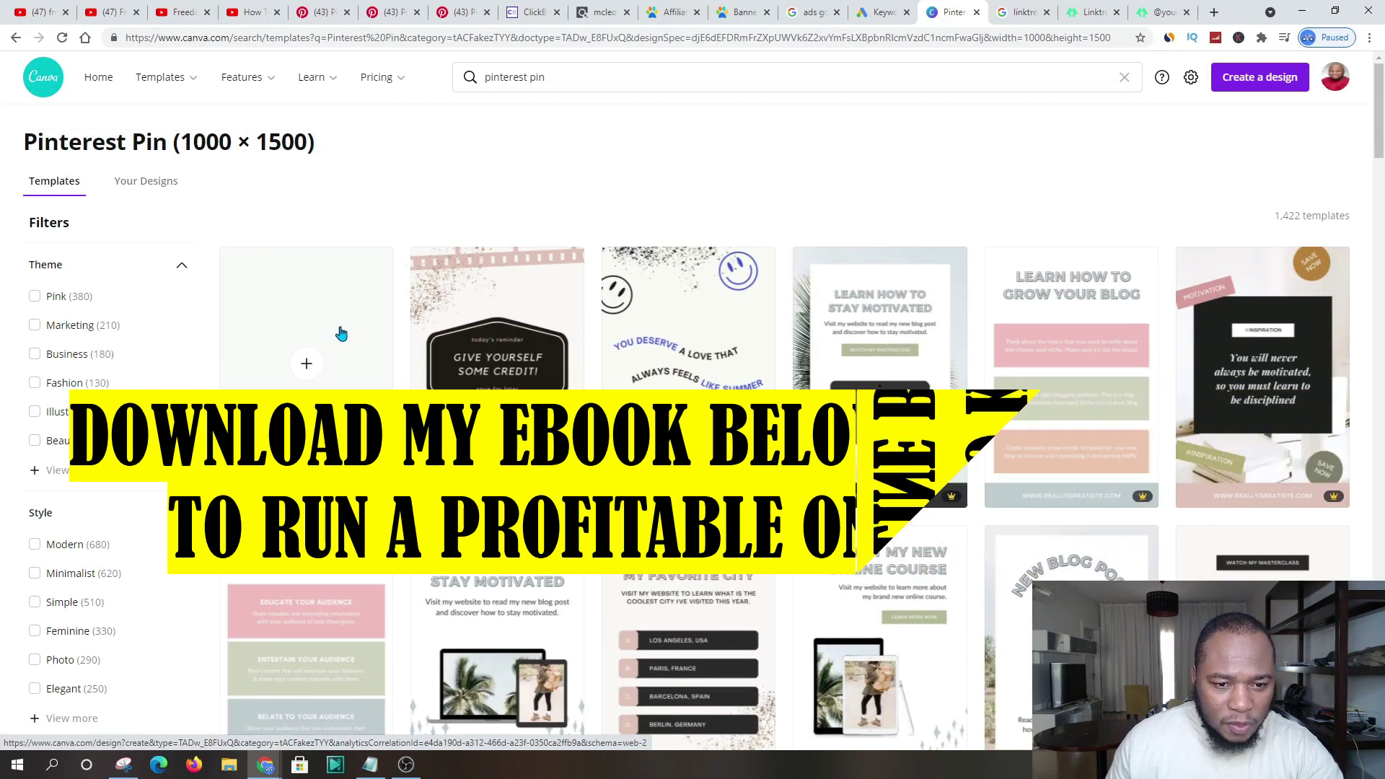
pyautogui.click(342, 333)
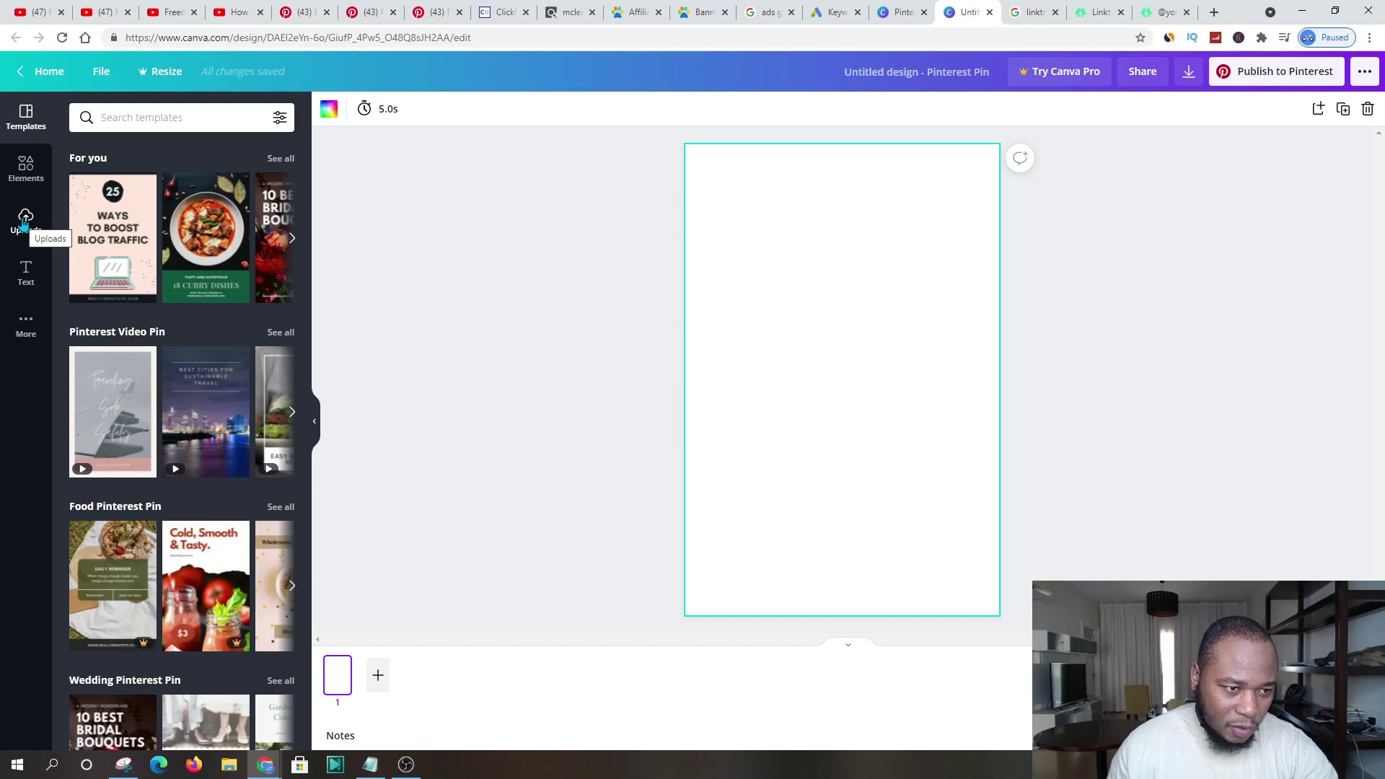
# - Upload the "pinterest" image from the TEST MASDAR folder on the device to Canva
pyautogui.click(24, 223)
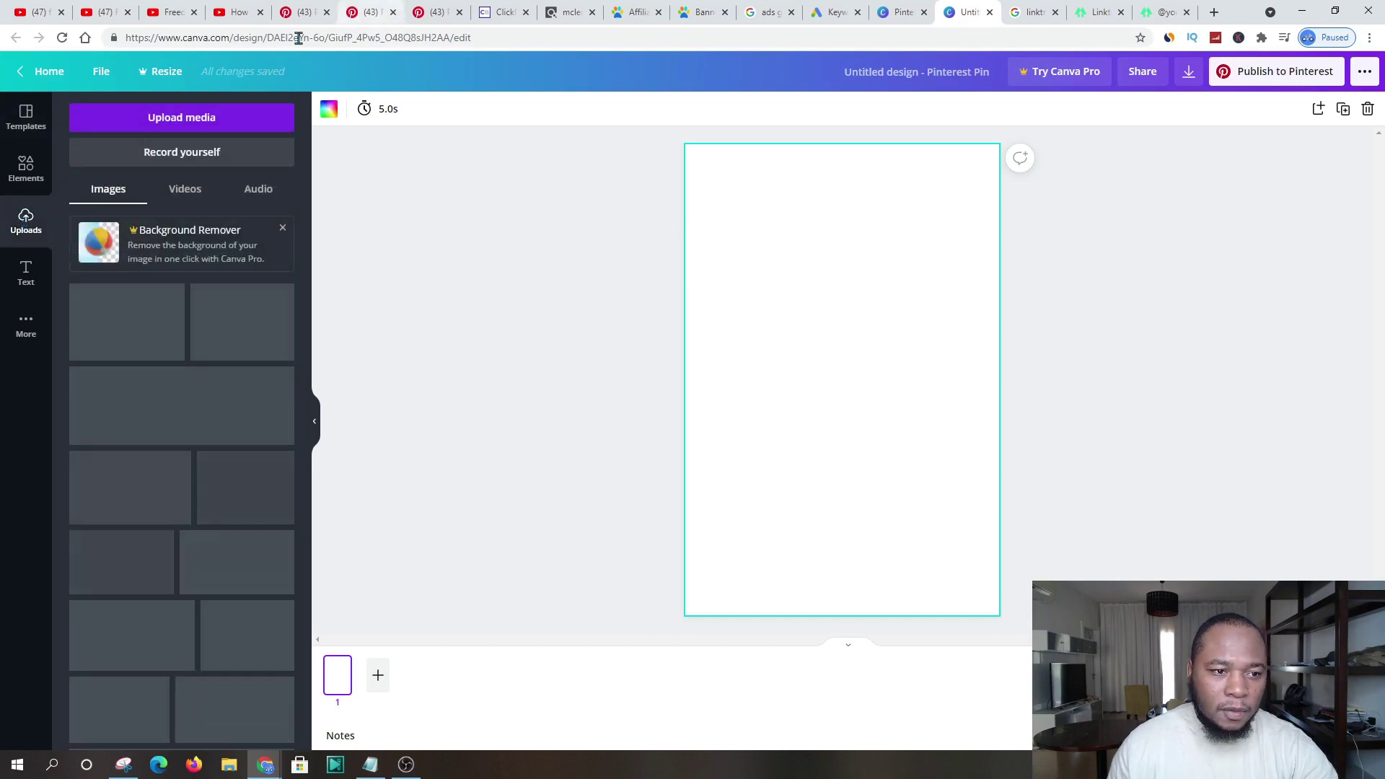
pyautogui.click(148, 121)
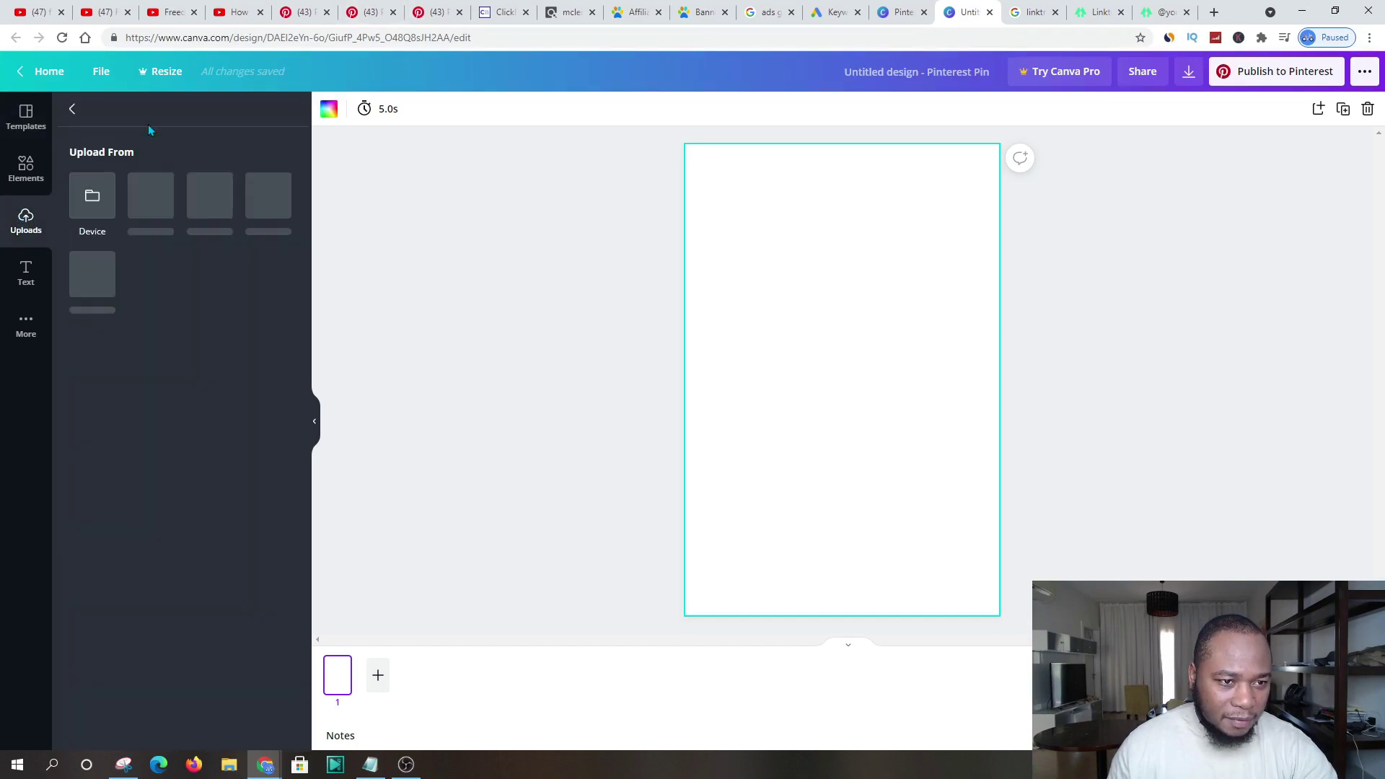
pyautogui.click(101, 192)
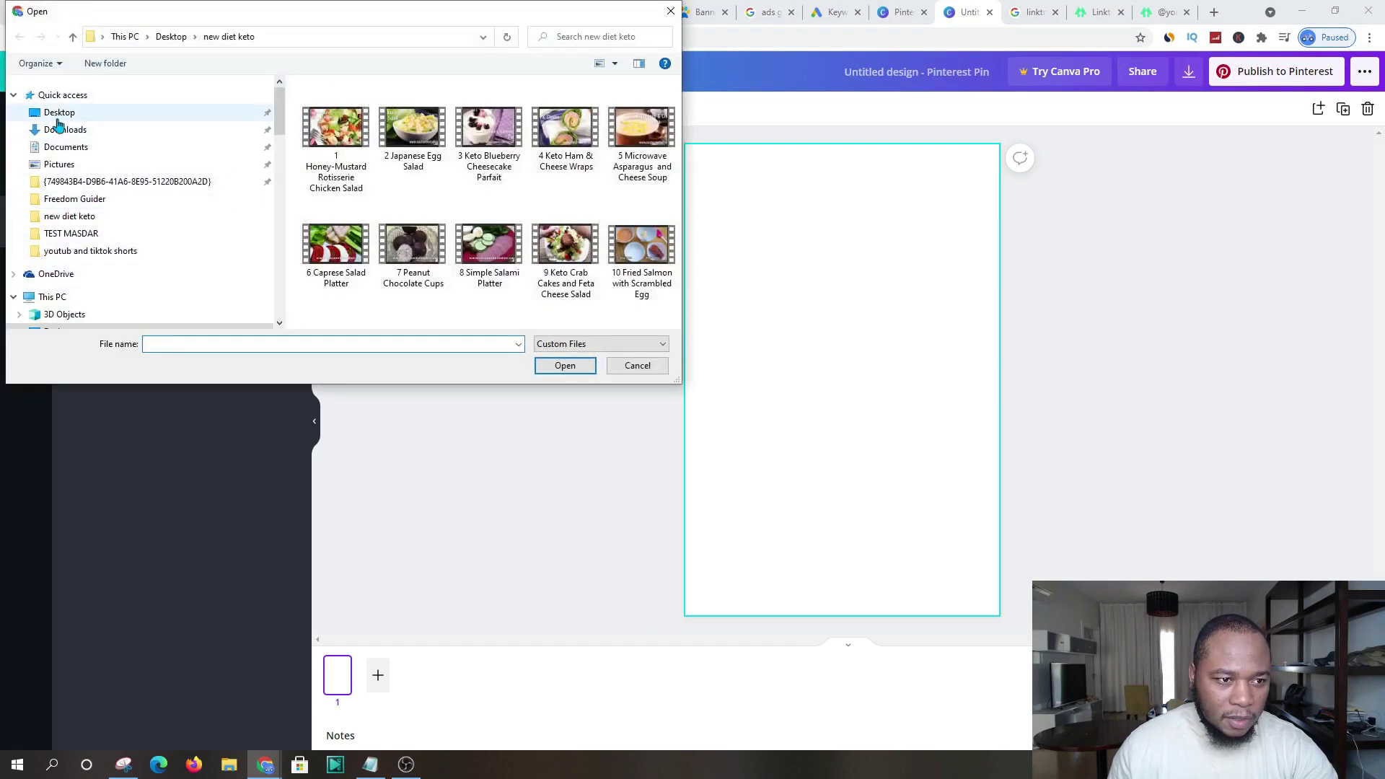
pyautogui.click(61, 114)
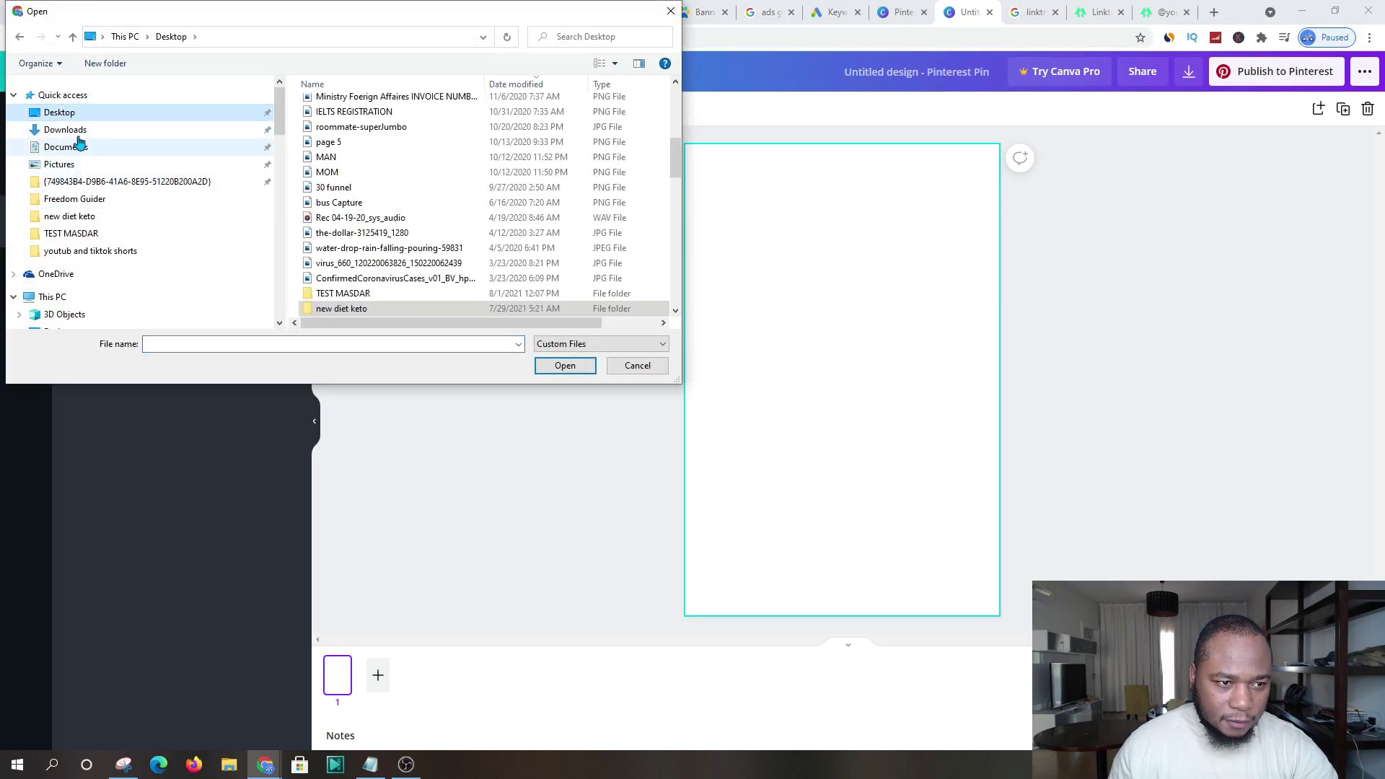
pyautogui.scroll(-1, 80, 142)
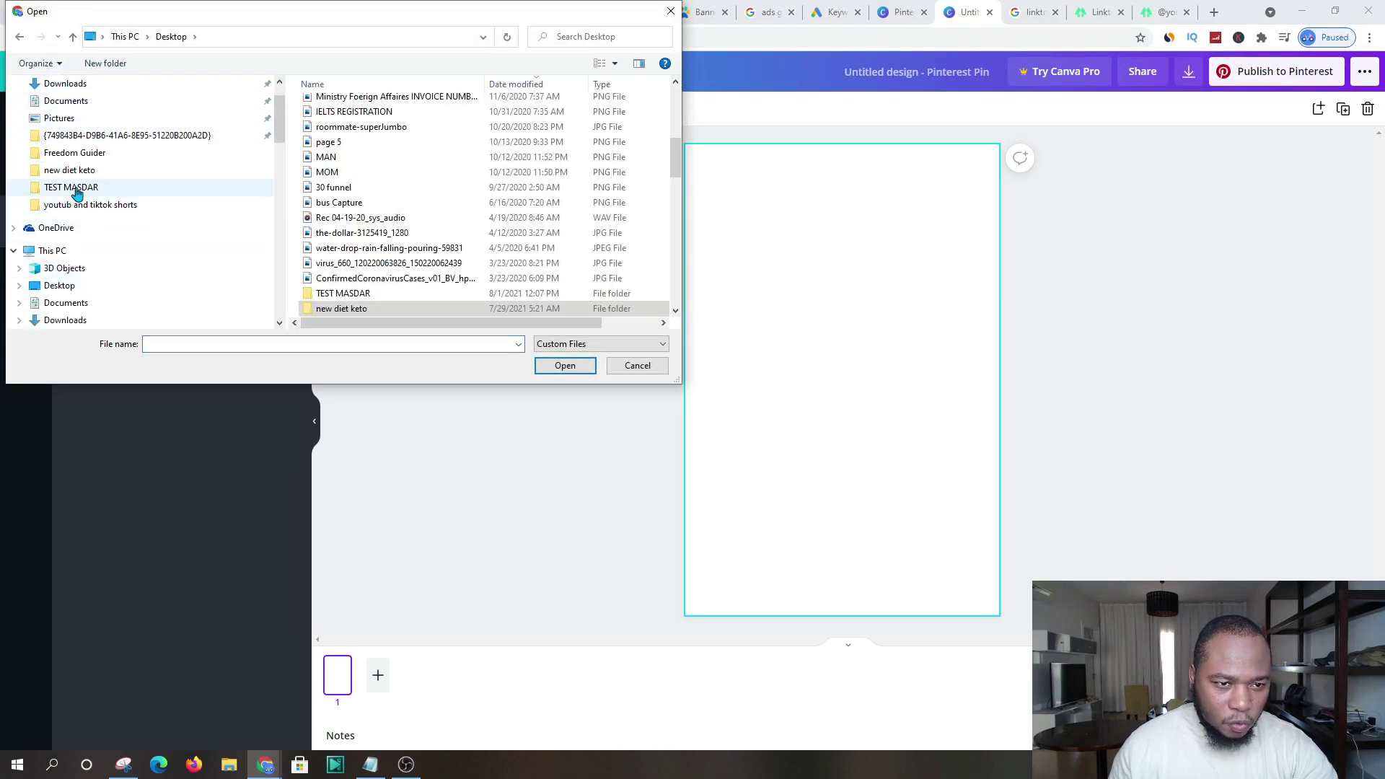
pyautogui.click(76, 193)
pyautogui.scroll(-5, 569, 280)
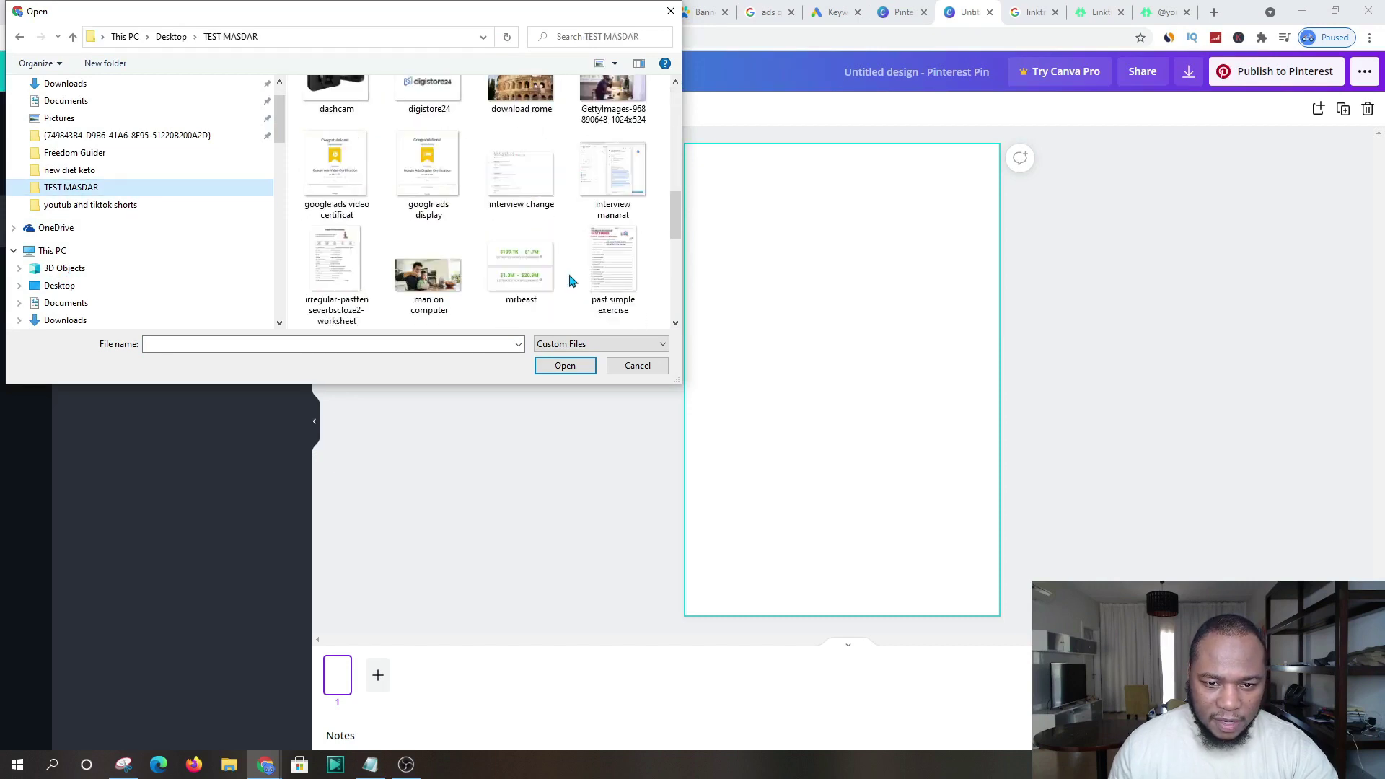
pyautogui.scroll(1, 569, 280)
pyautogui.scroll(-3, 569, 280)
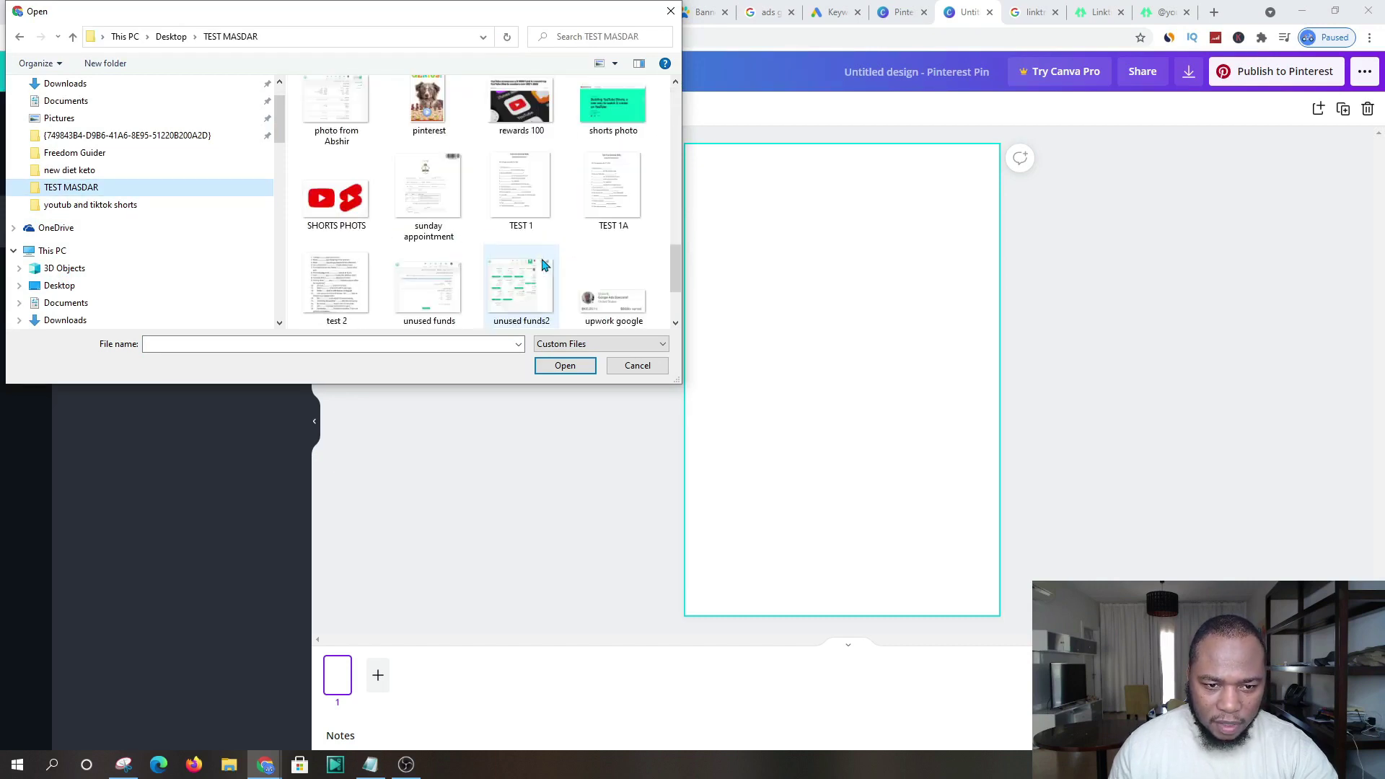
pyautogui.click(428, 115)
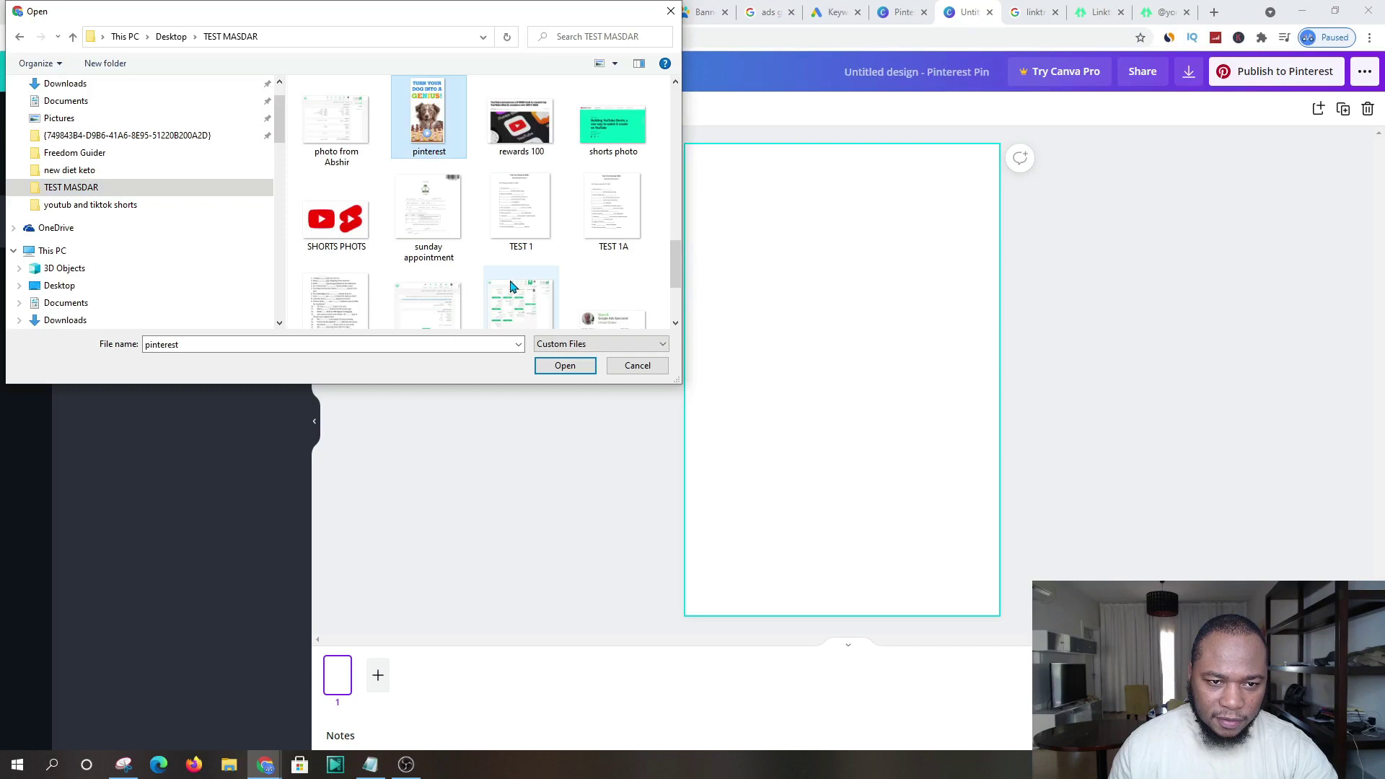
pyautogui.click(543, 365)
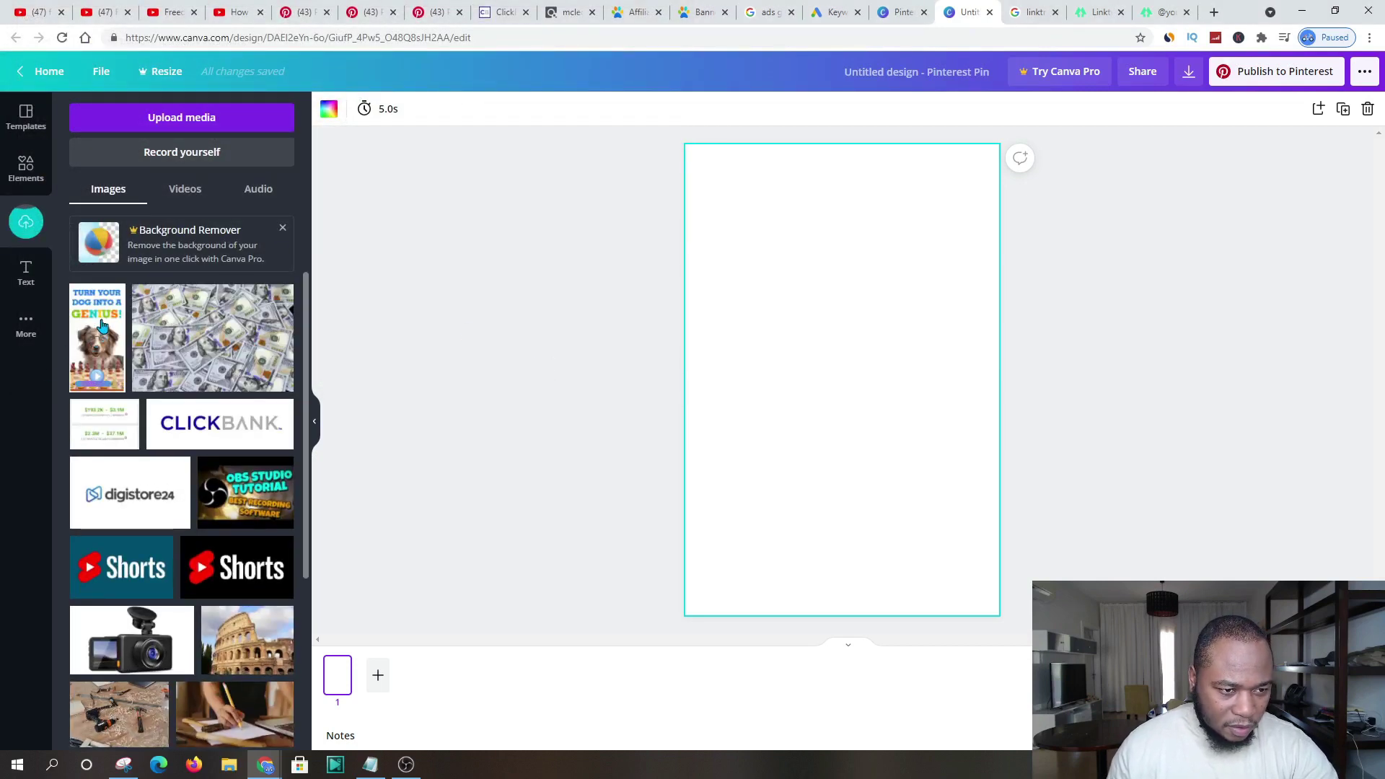
# - Place the uploaded dog banner on the blank pin and enlarge it to nearly fill the page, with "DOG INTO A GENIUS!" at the top
pyautogui.click(101, 326)
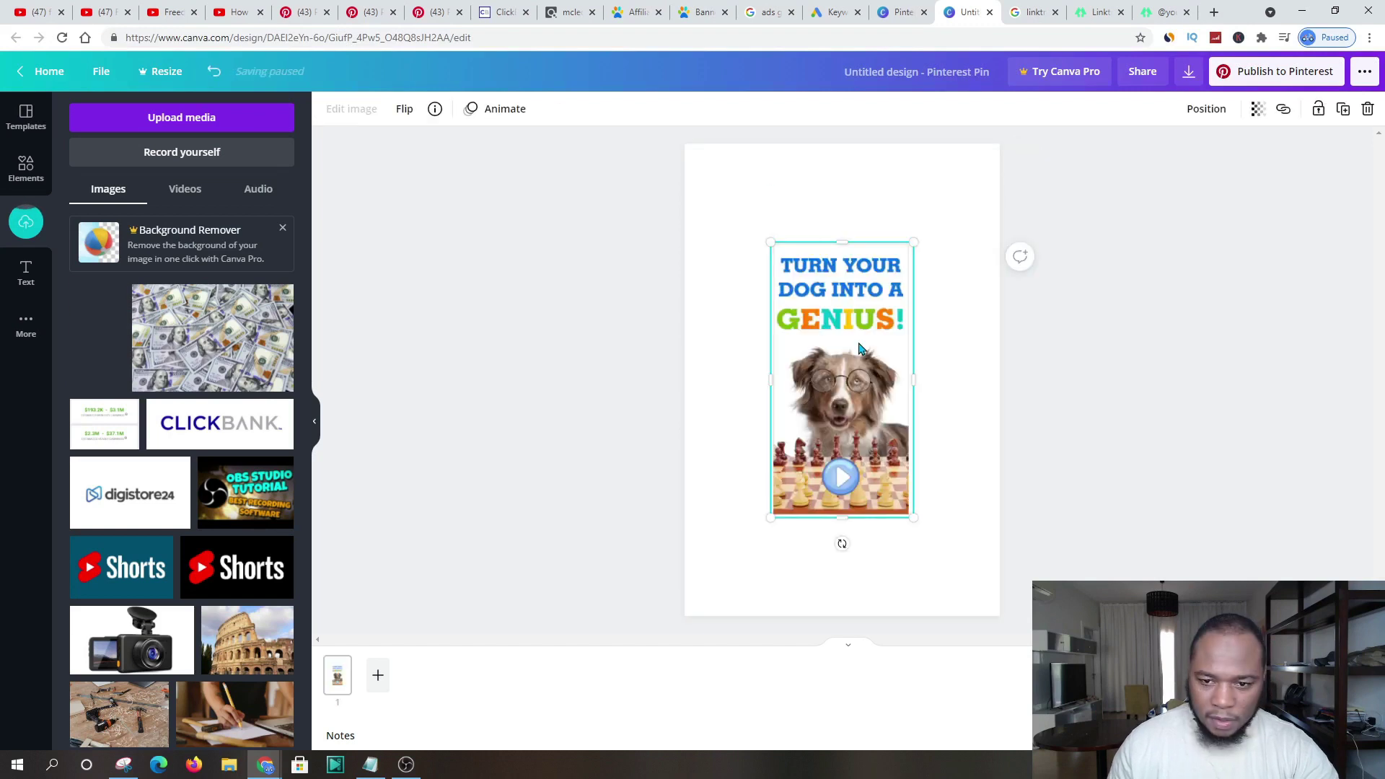
pyautogui.moveTo(855, 393); pyautogui.dragTo(777, 476)
pyautogui.moveTo(838, 319); pyautogui.dragTo(1024, 199)
pyautogui.moveTo(924, 369)
pyautogui.mouseDown()
pyautogui.moveTo(998, 365)
pyautogui.moveTo(917, 405)
pyautogui.moveTo(918, 357)
pyautogui.mouseUp()
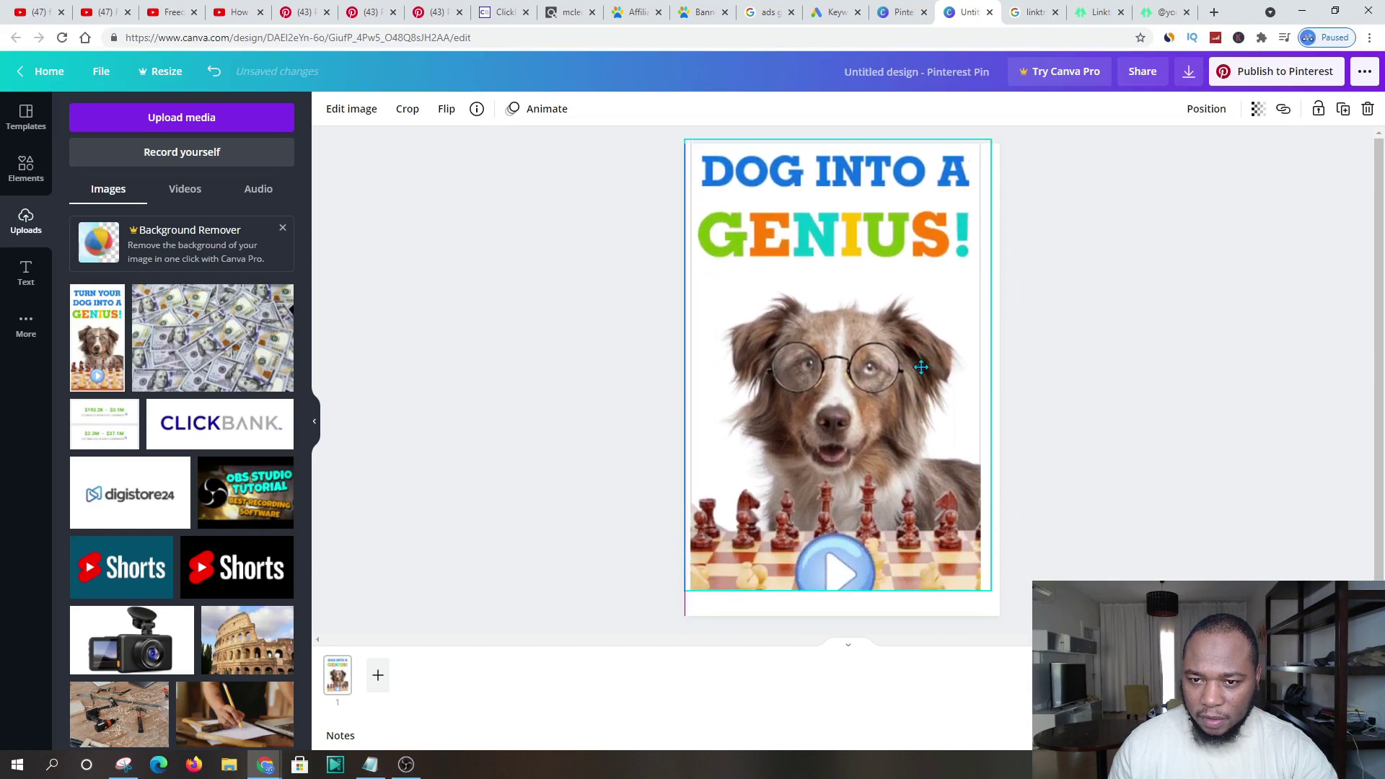
pyautogui.moveTo(685, 363); pyautogui.dragTo(686, 361)
pyautogui.moveTo(847, 526); pyautogui.dragTo(847, 456)
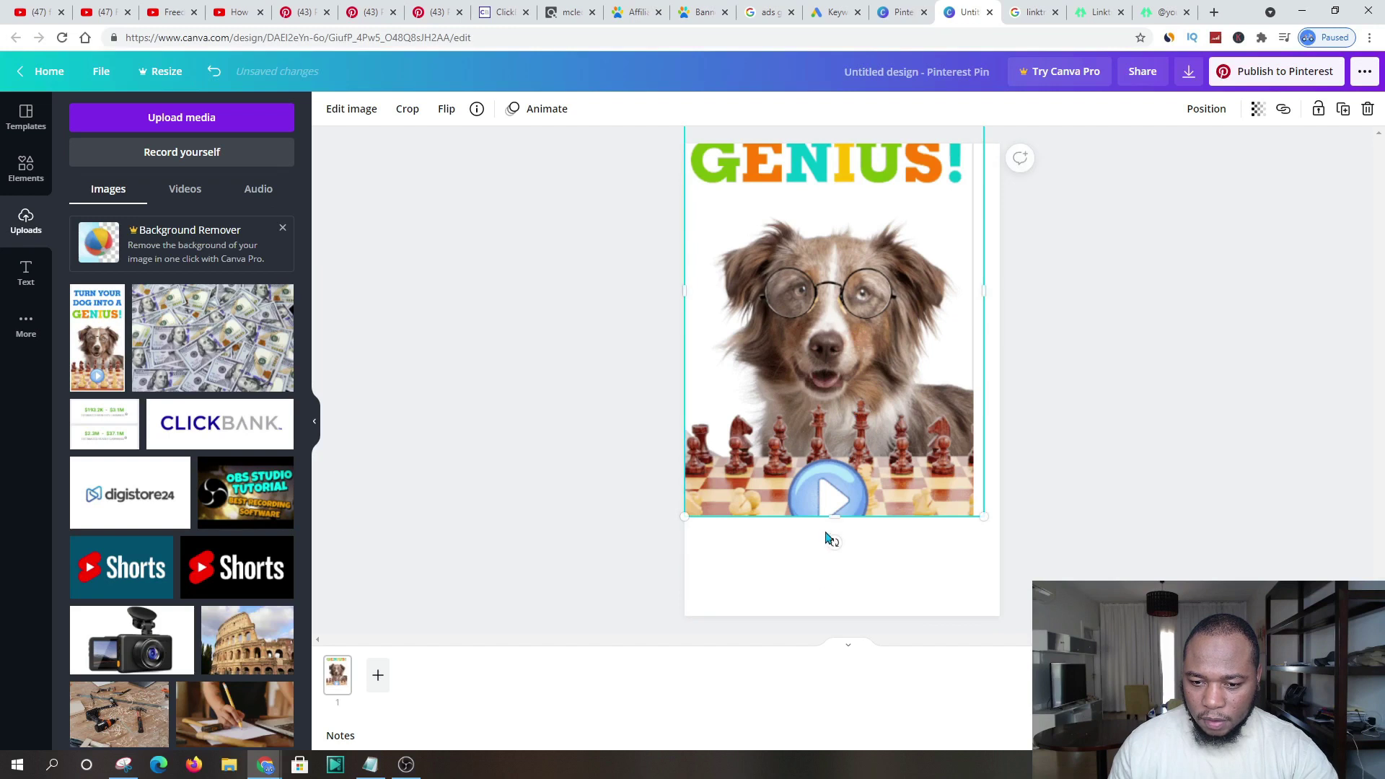
pyautogui.moveTo(834, 514); pyautogui.dragTo(831, 582)
pyautogui.moveTo(875, 421); pyautogui.dragTo(881, 505)
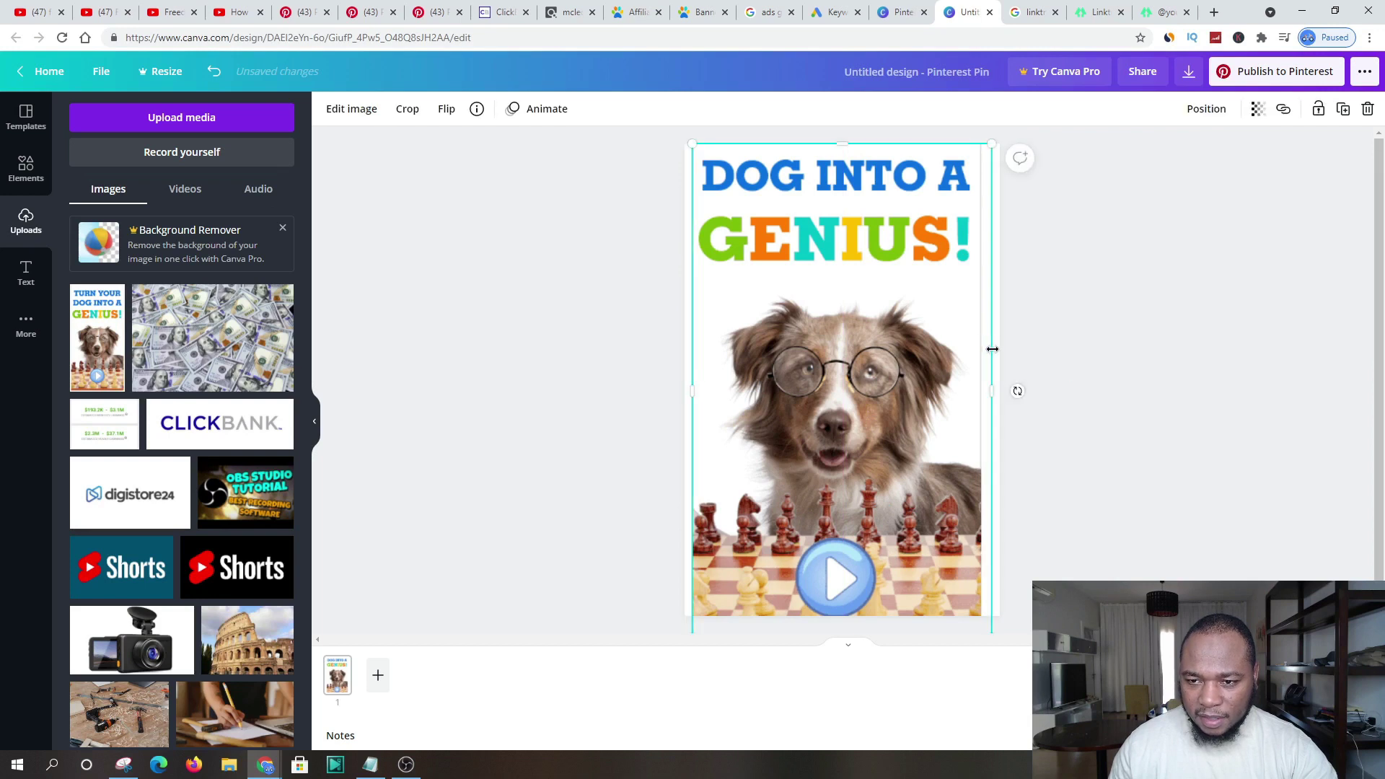
pyautogui.moveTo(992, 349); pyautogui.dragTo(999, 349)
pyautogui.moveTo(697, 399); pyautogui.dragTo(689, 396)
pyautogui.click(1264, 427)
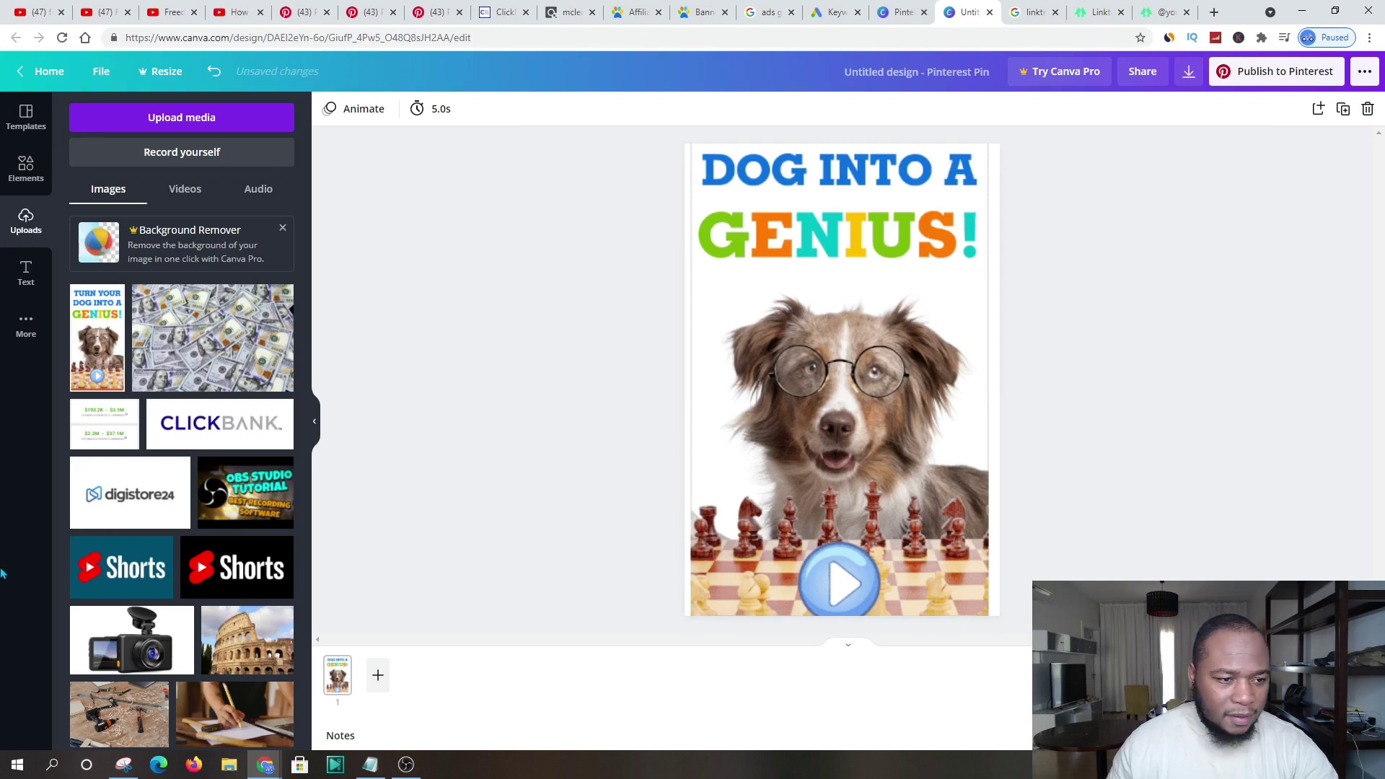
# - Add the "cold, smooth & tasty." font combination and move it to the lower part of the pin
pyautogui.click(27, 273)
pyautogui.click(108, 354)
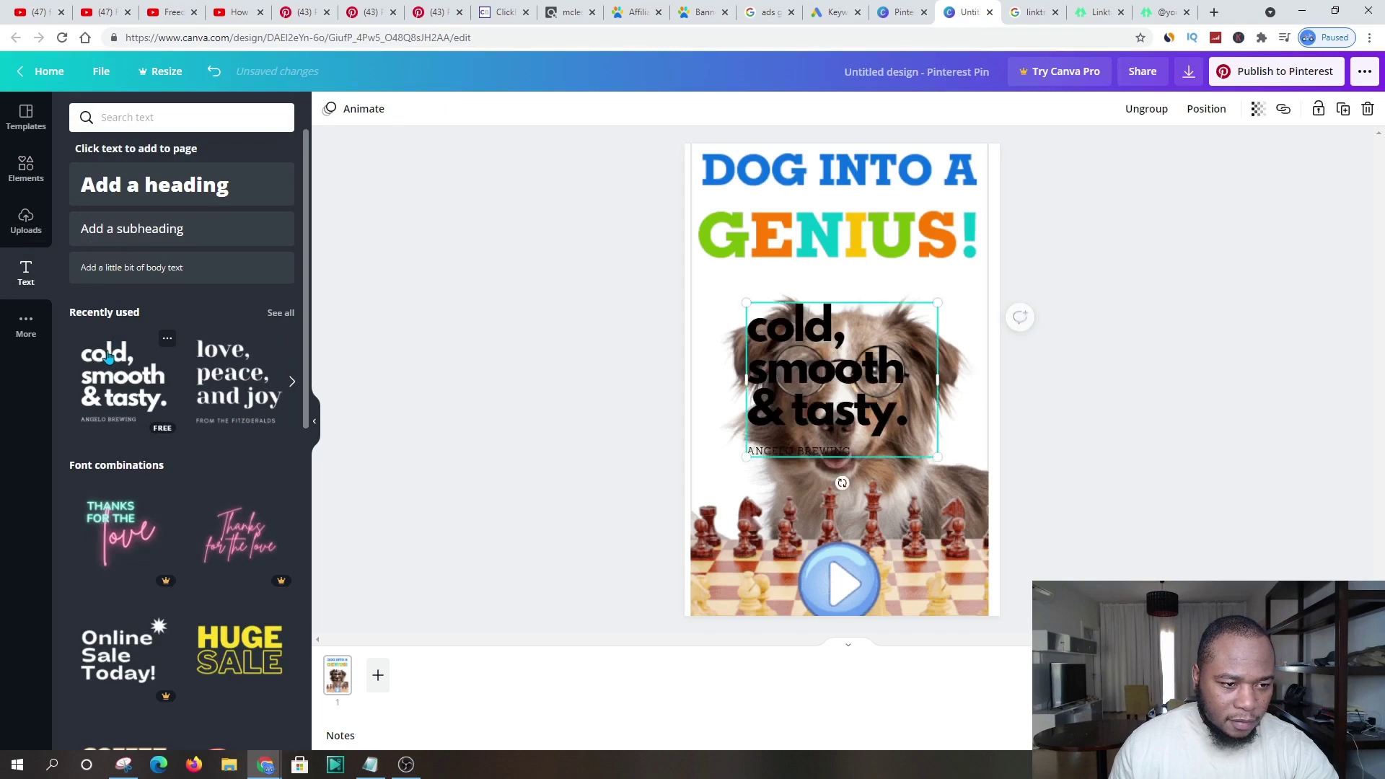
pyautogui.moveTo(799, 495); pyautogui.dragTo(777, 654)
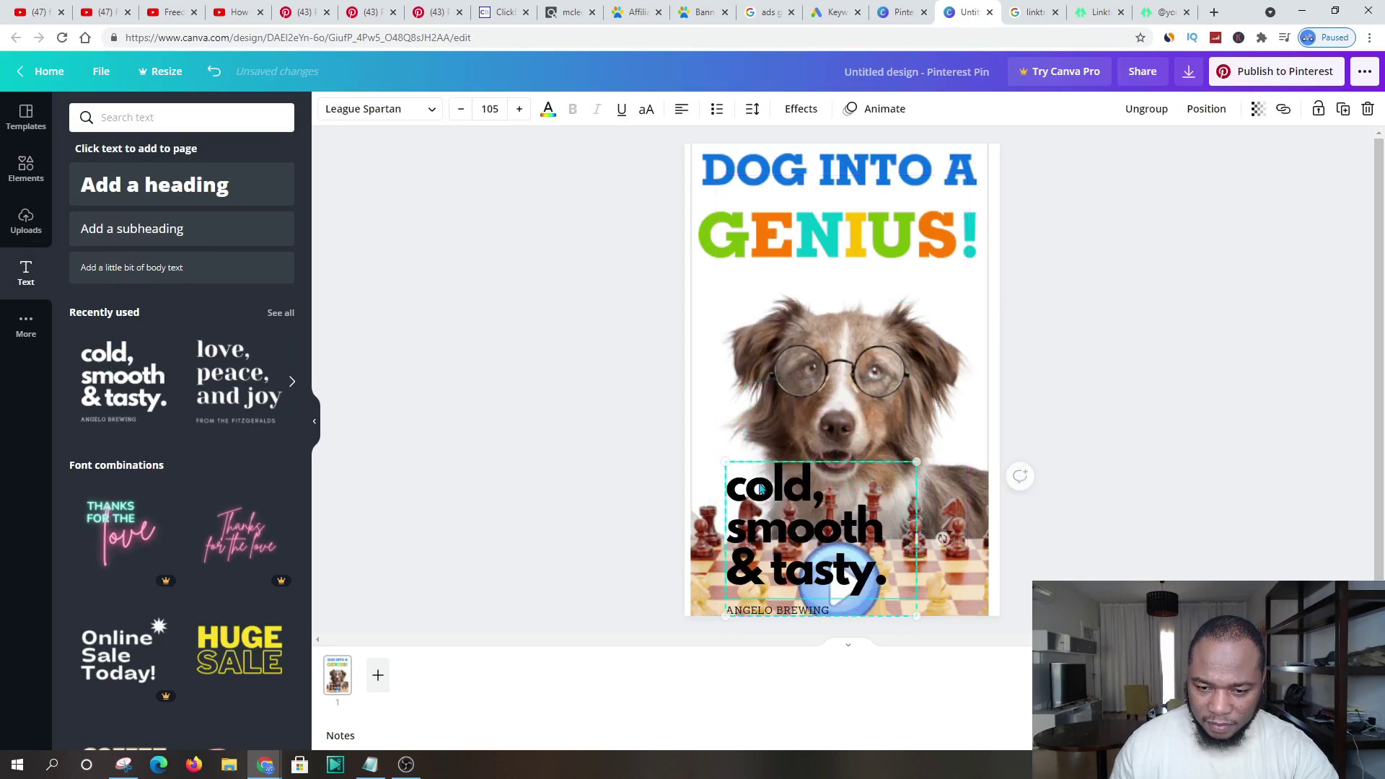
# - Replace the "cold, smooth & tasty." heading with "CLICK NOW TO GET ACCESS"
pyautogui.doubleClick(764, 479)
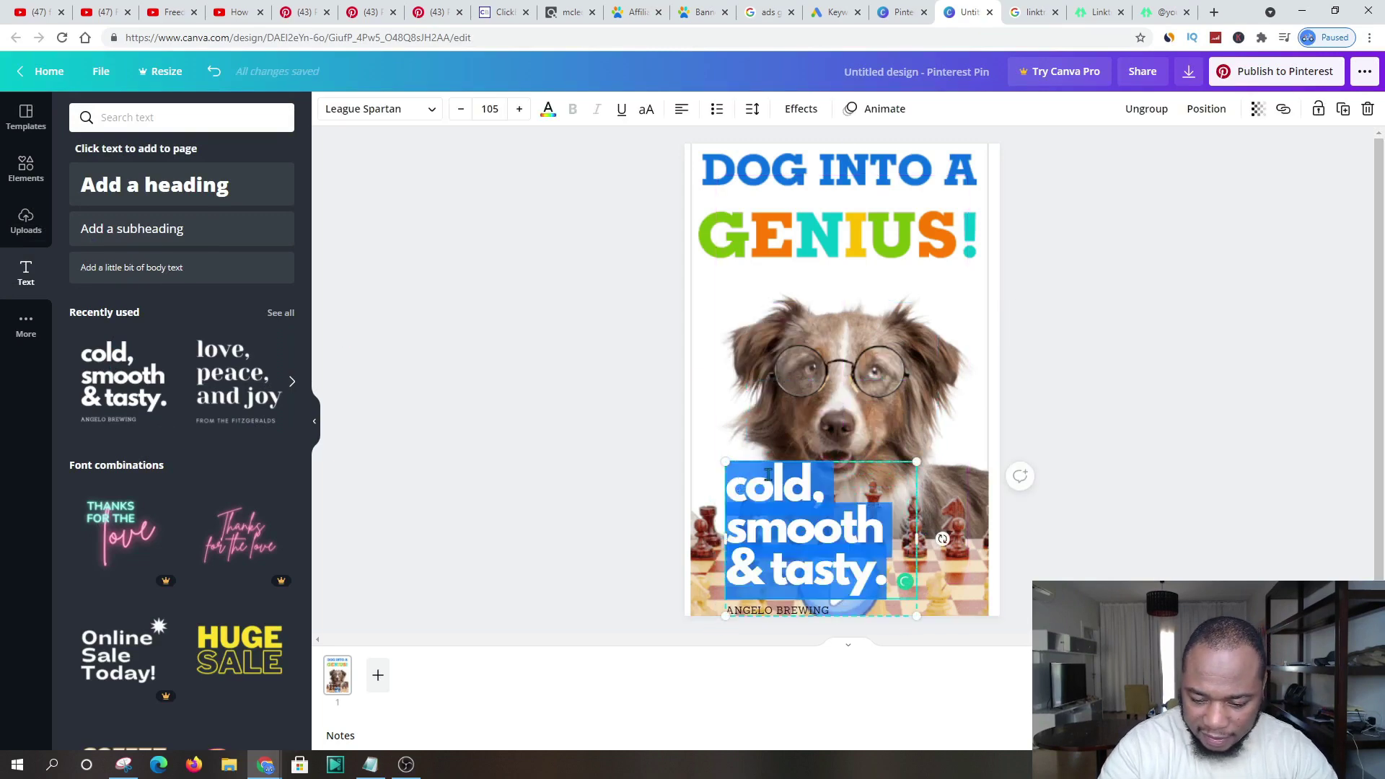
pyautogui.write('CV')
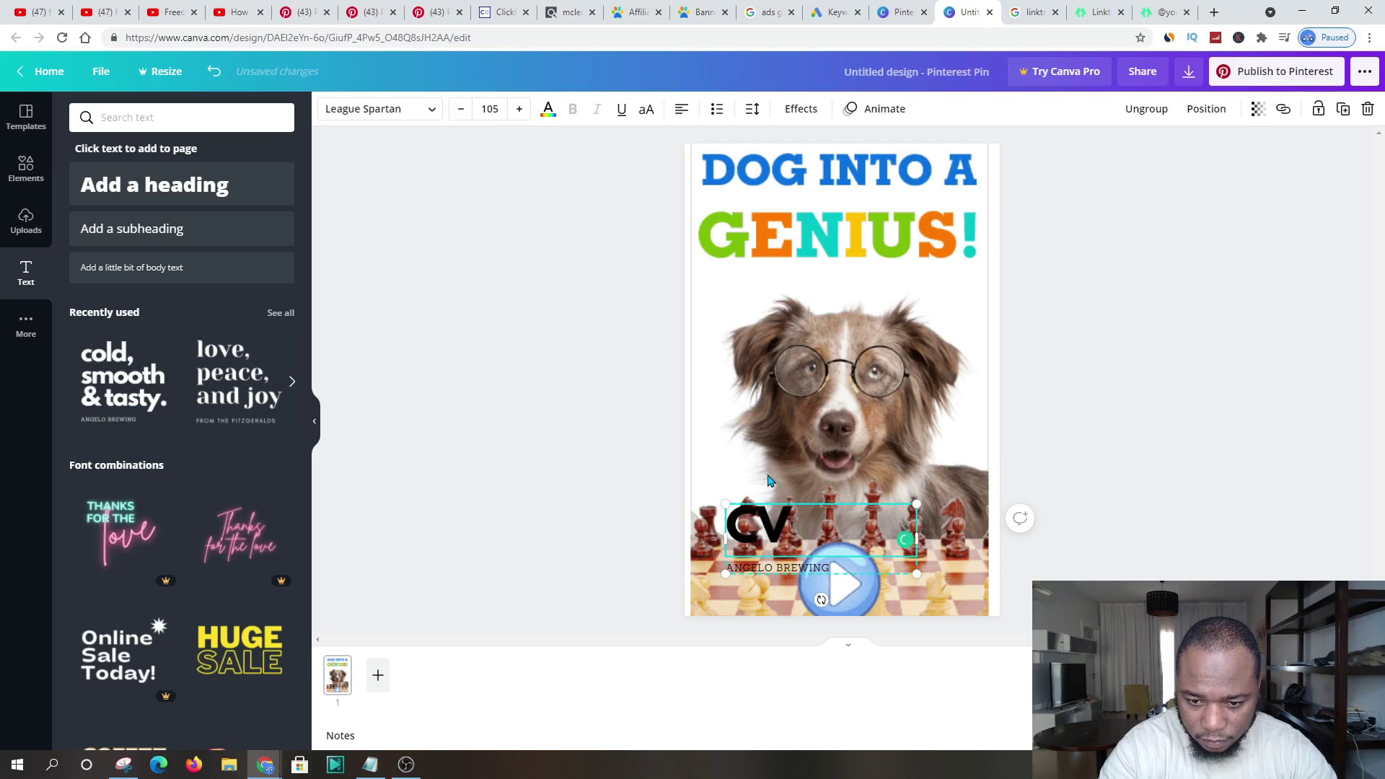
pyautogui.press('BackSpace')
pyautogui.write('LICK N')
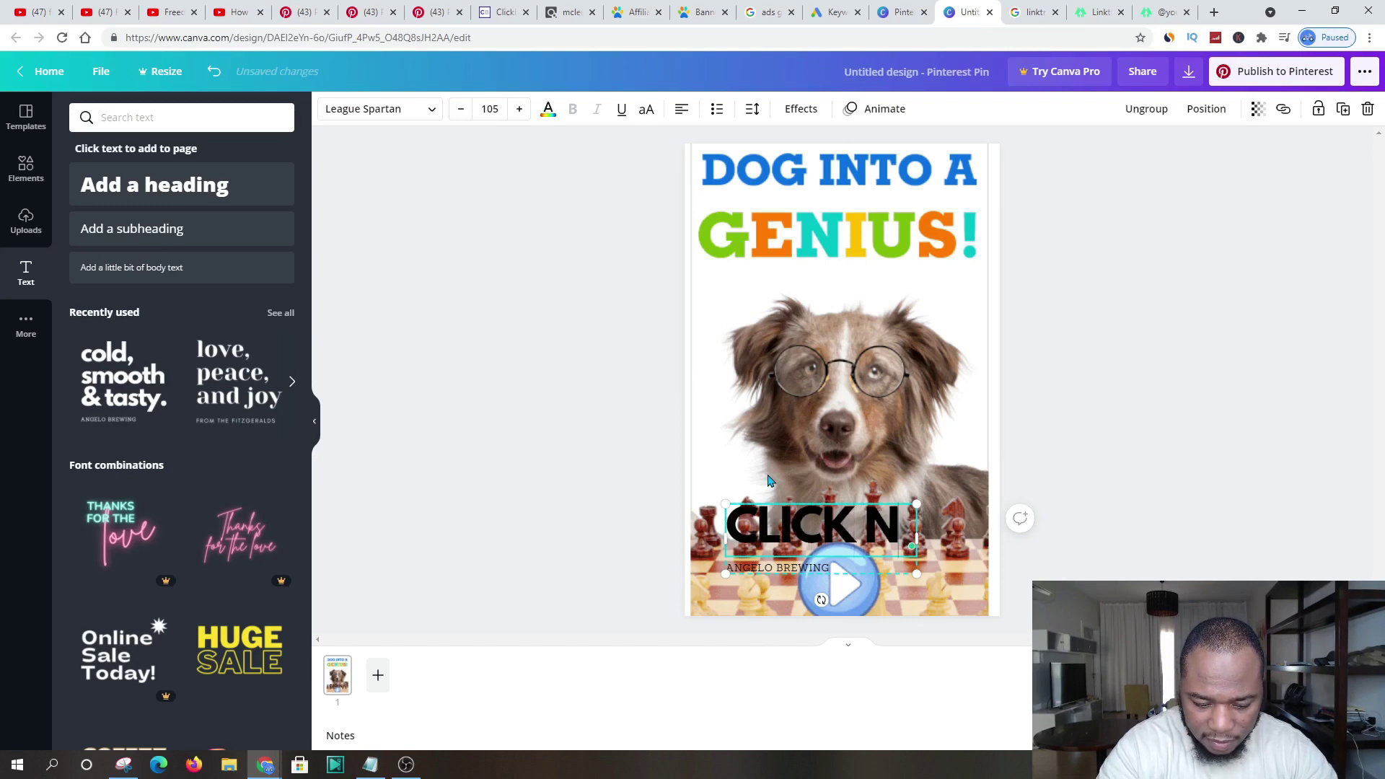
pyautogui.write('OW TO')
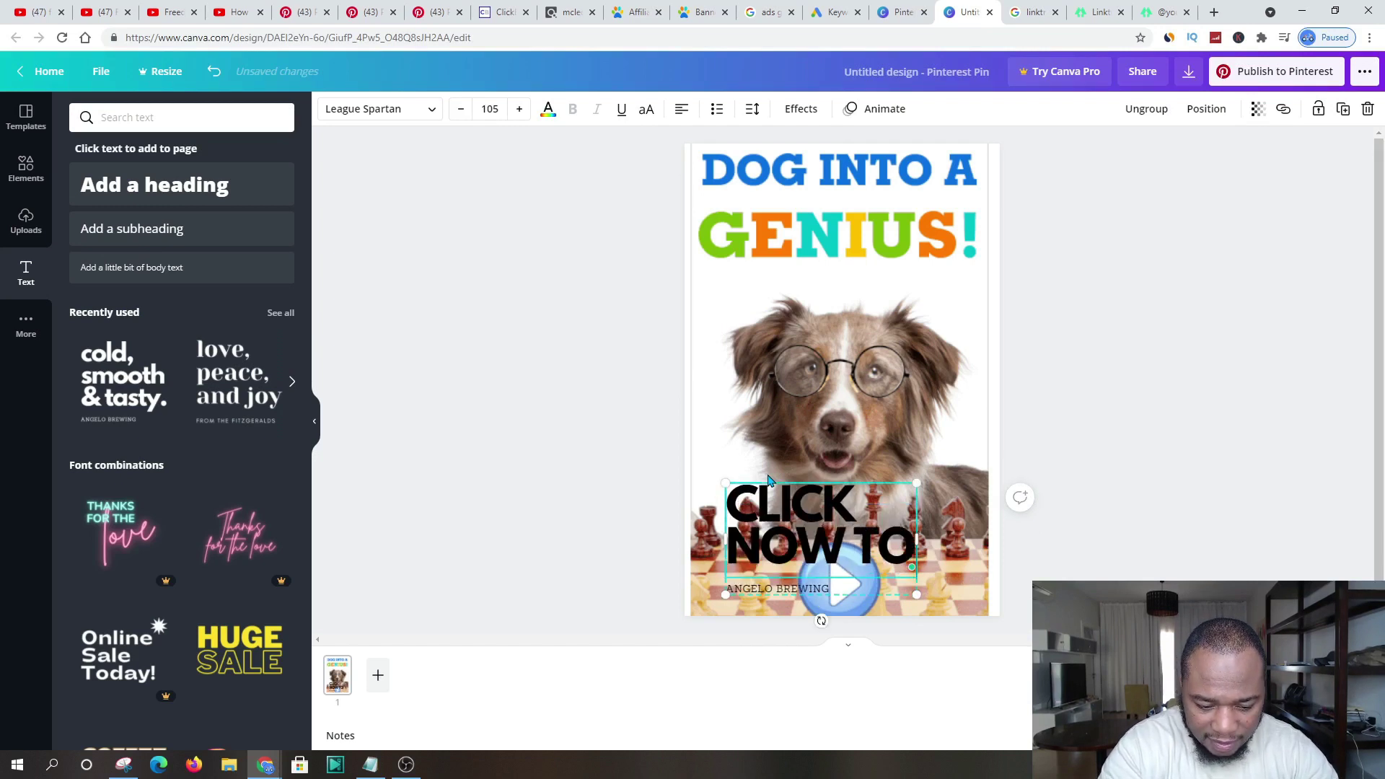
pyautogui.write(' GET ACEE')
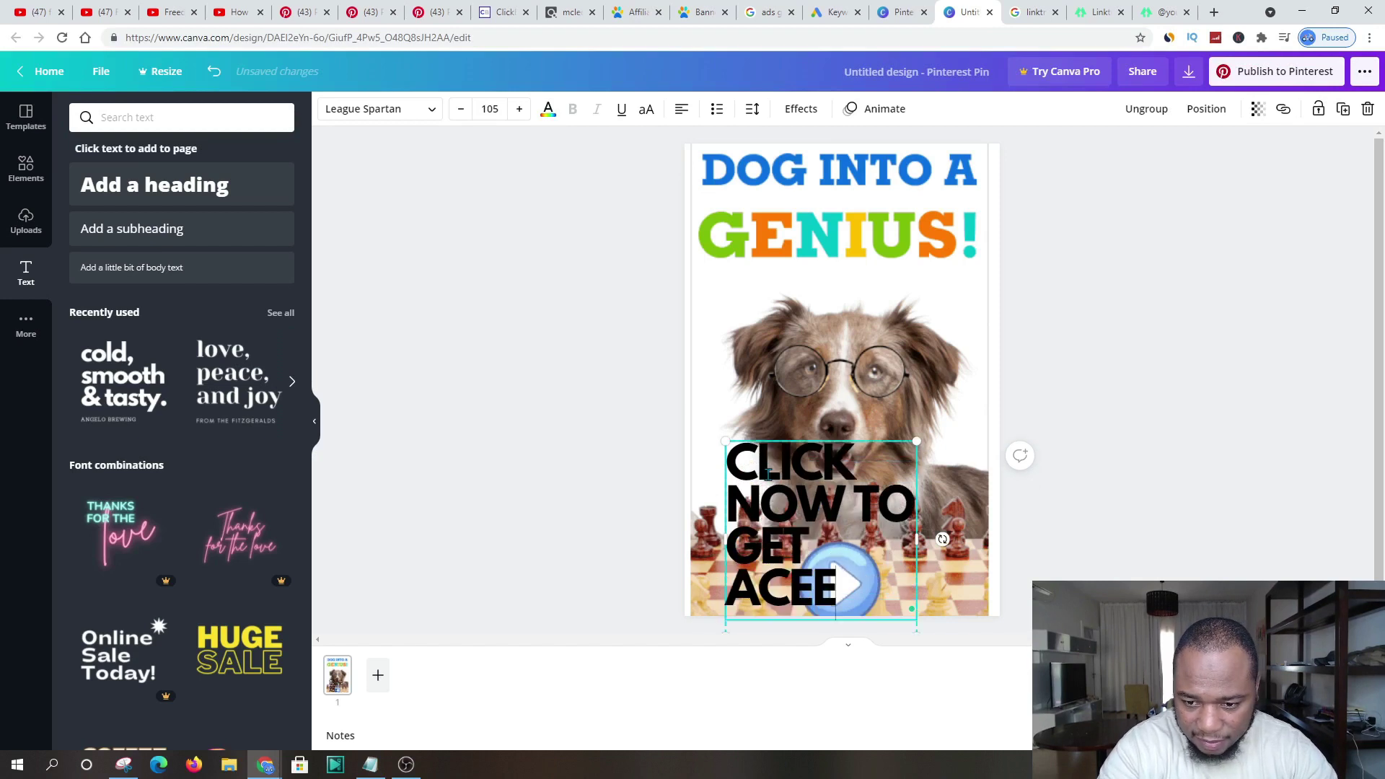
pyautogui.press('BackSpace')
pyautogui.press('BackSpace')
pyautogui.write('CESS')
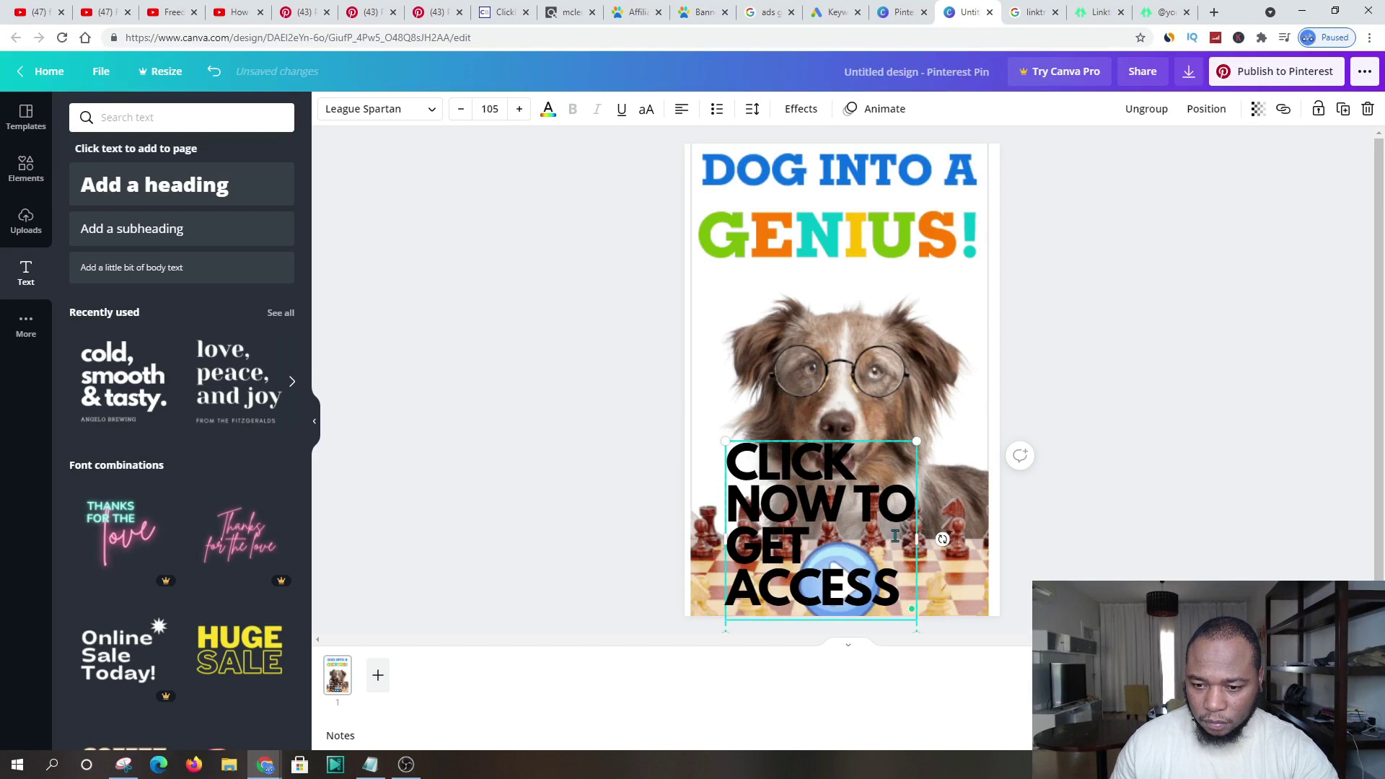
# - Widen the call-to-action text box across the pin and delete the small placeholder subtitle below it
pyautogui.moveTo(917, 539); pyautogui.dragTo(991, 538)
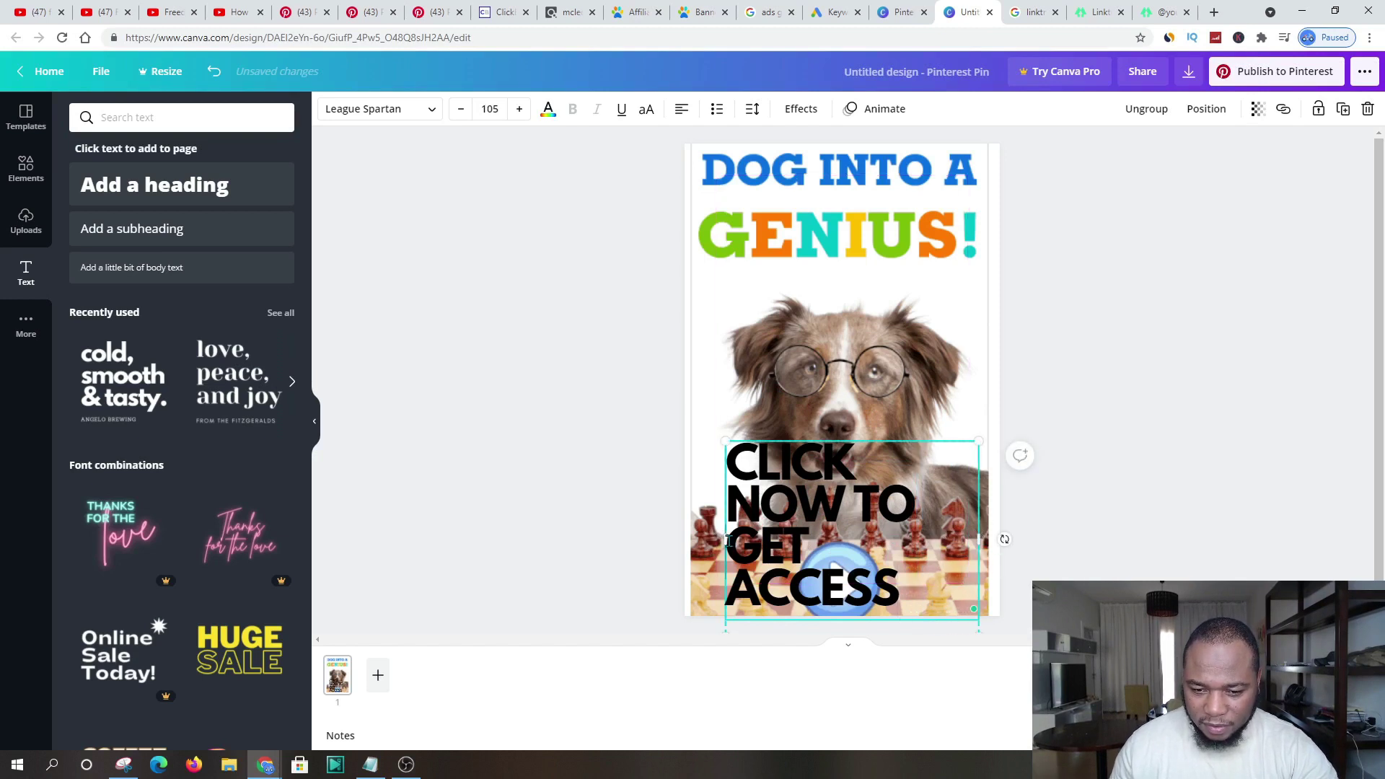
pyautogui.moveTo(724, 540); pyautogui.dragTo(699, 540)
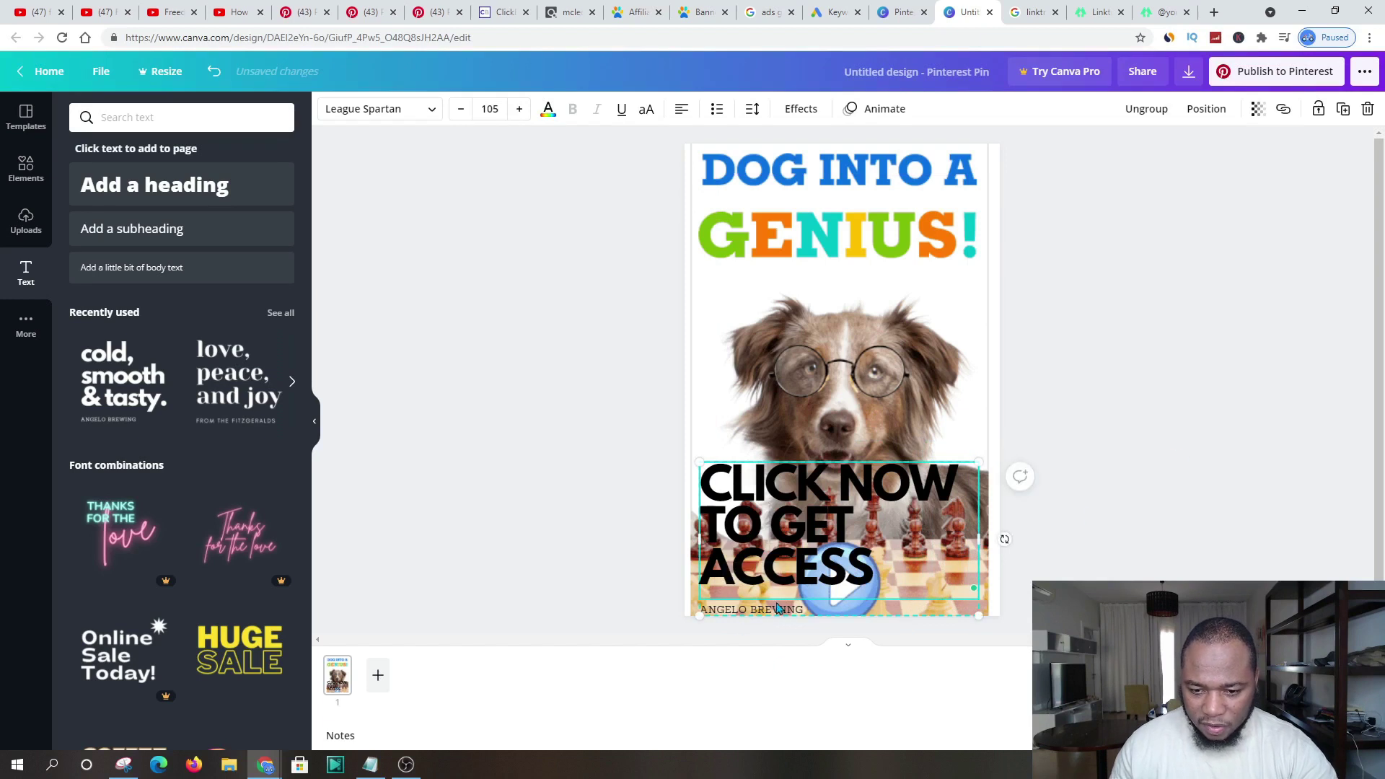
pyautogui.click(815, 612)
pyautogui.press('Delete')
pyautogui.click(1168, 433)
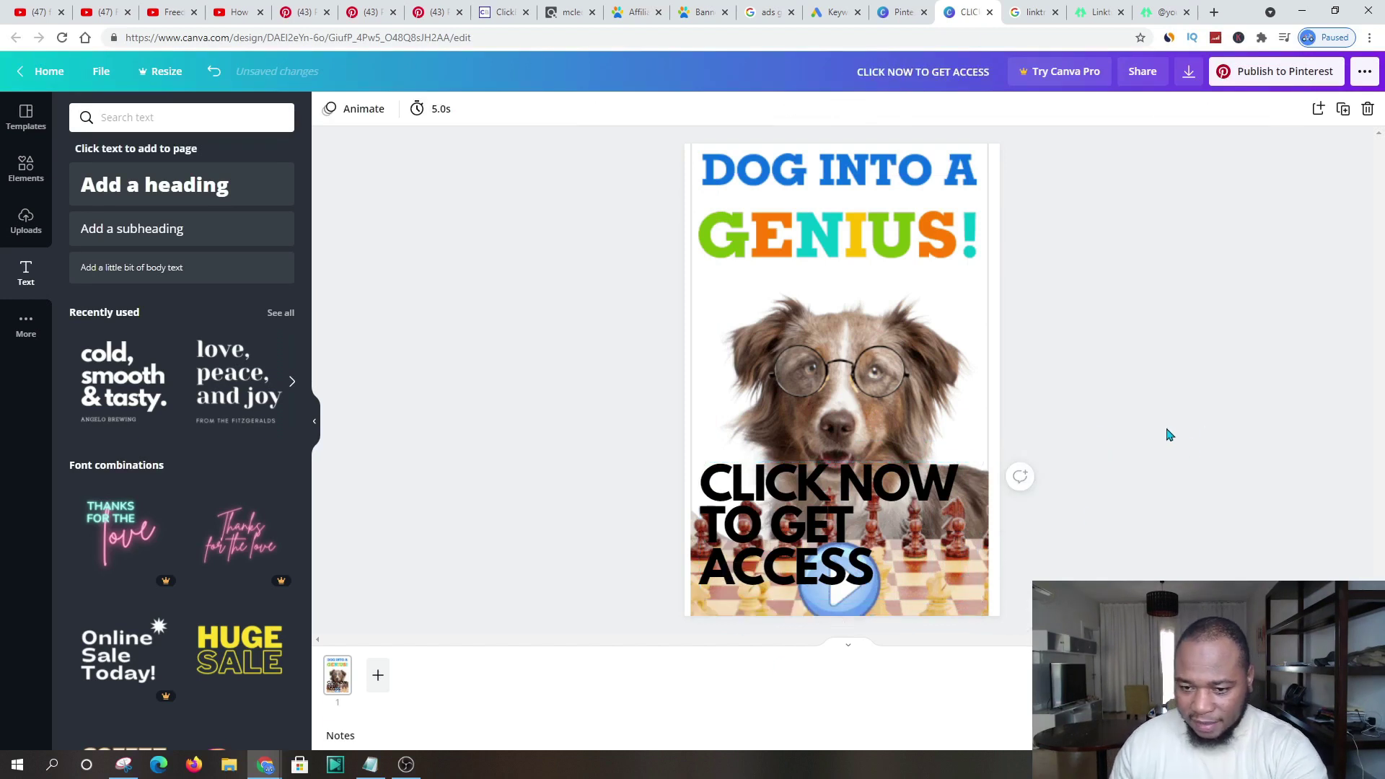
# - Add a filled square shape and place it behind the call-to-action text in the pin's lower left area
pyautogui.click(26, 167)
pyautogui.click(136, 329)
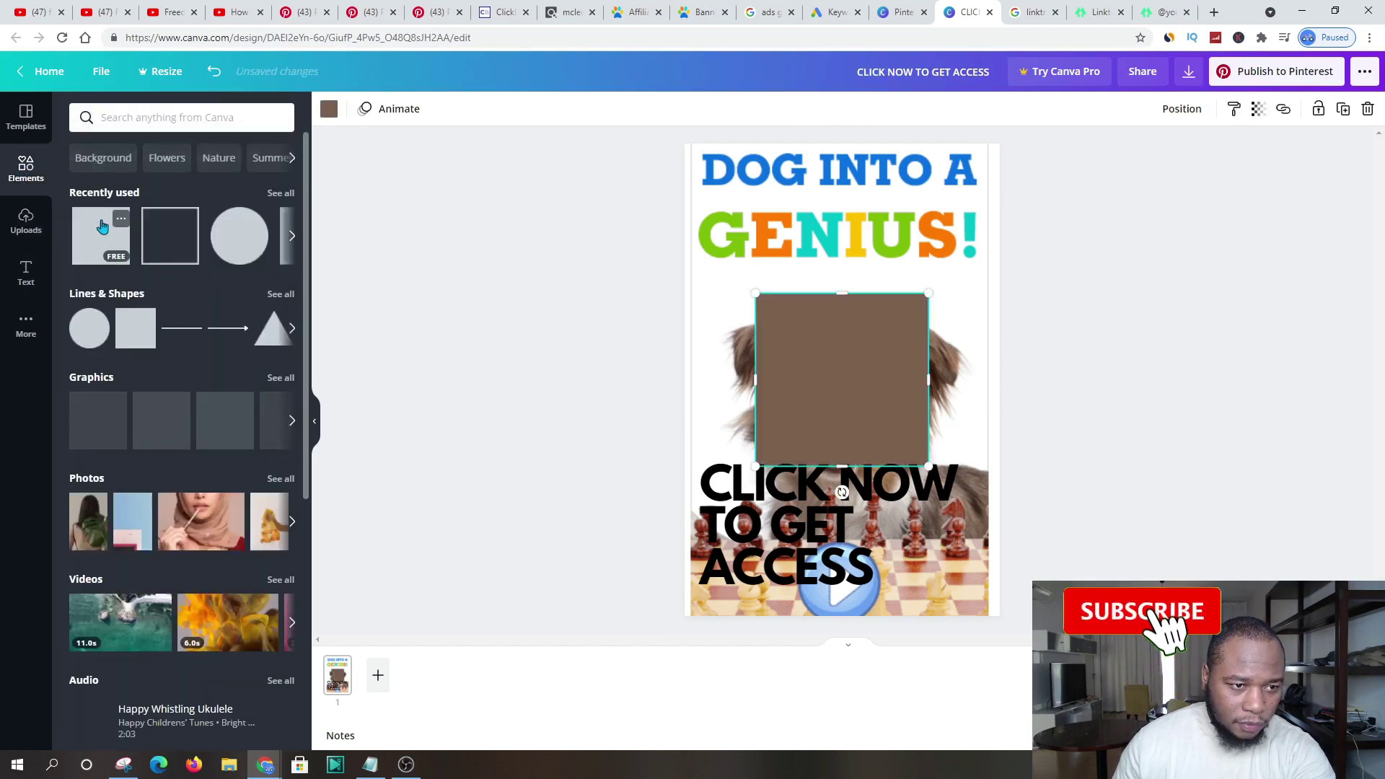
pyautogui.moveTo(835, 371); pyautogui.dragTo(773, 548)
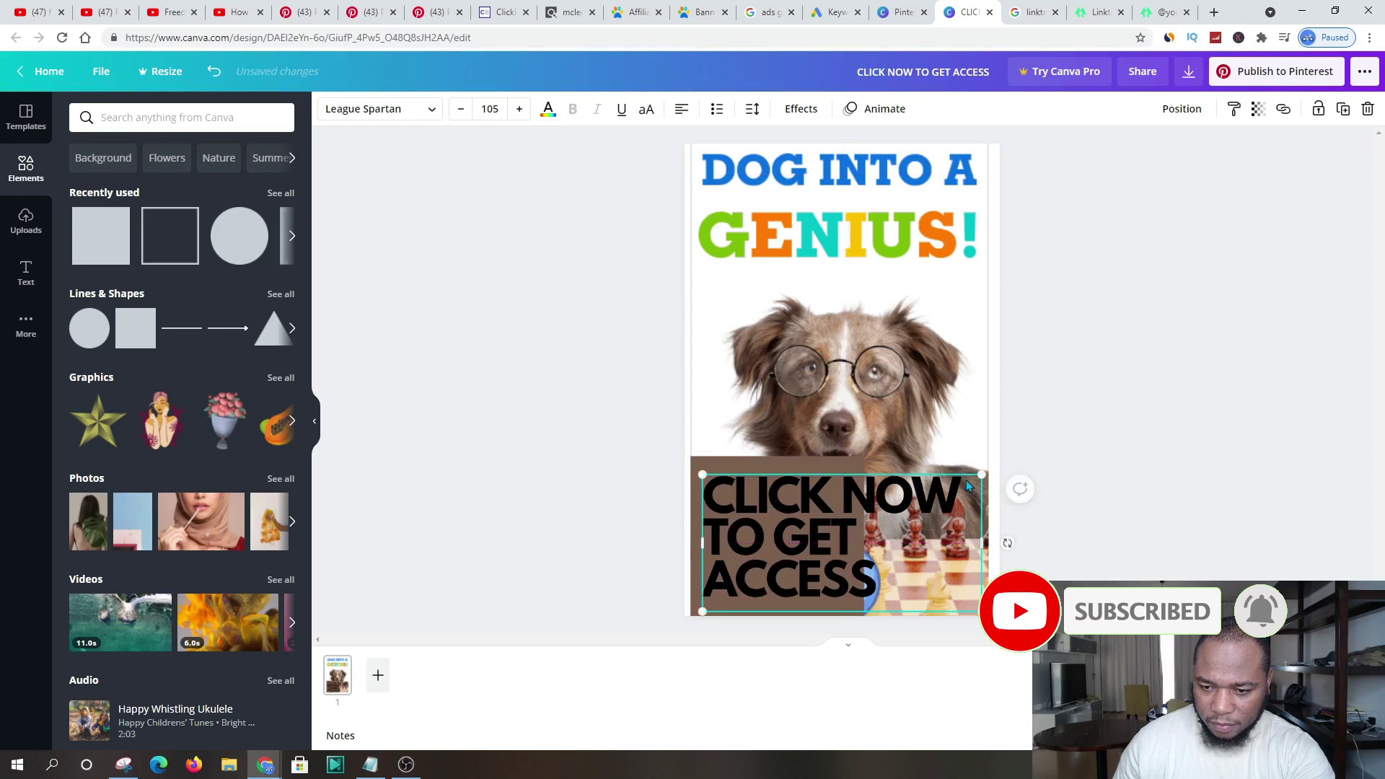
# - Shrink the call-to-action text to size 72, widen its box so it wraps onto two lines, and reposition it near the pin's bottom
pyautogui.moveTo(982, 474); pyautogui.dragTo(922, 517)
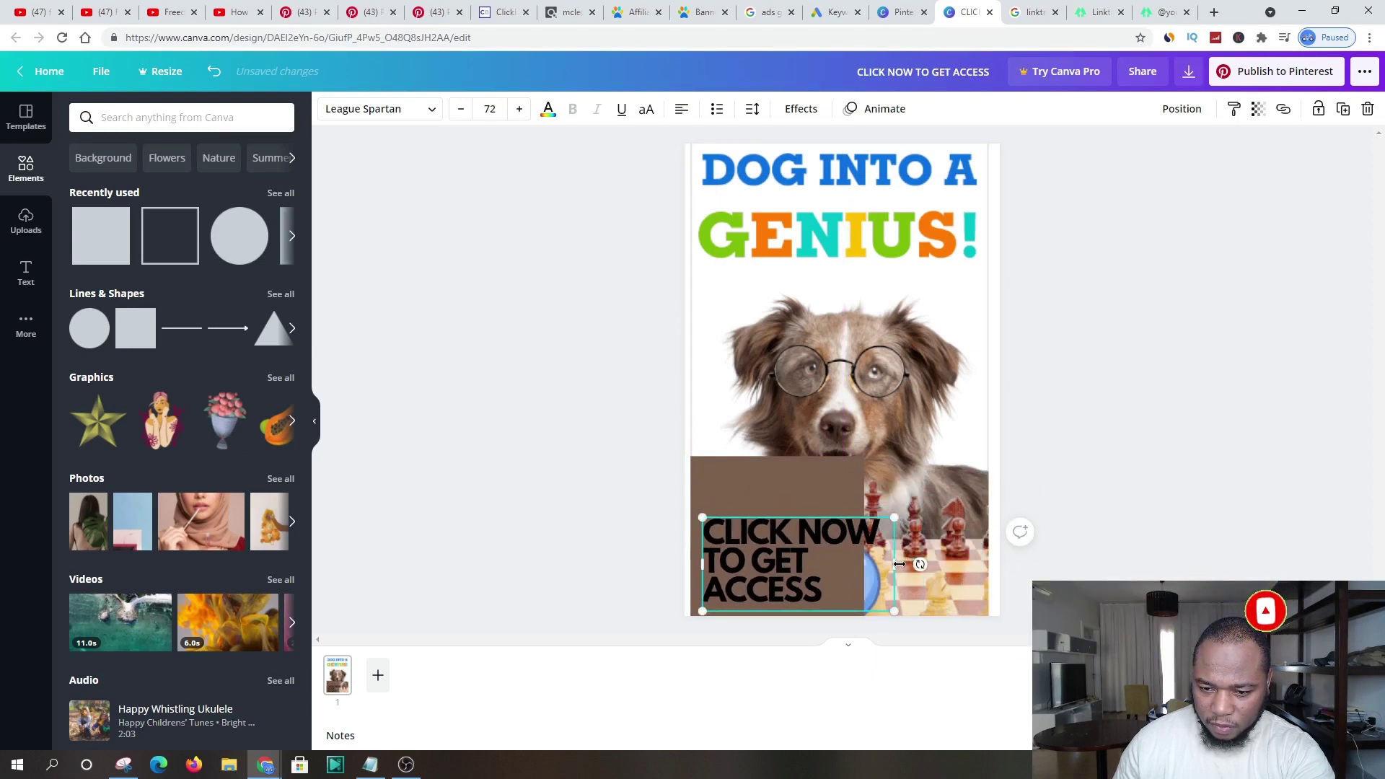
pyautogui.moveTo(939, 576); pyautogui.dragTo(986, 602)
pyautogui.click(987, 602)
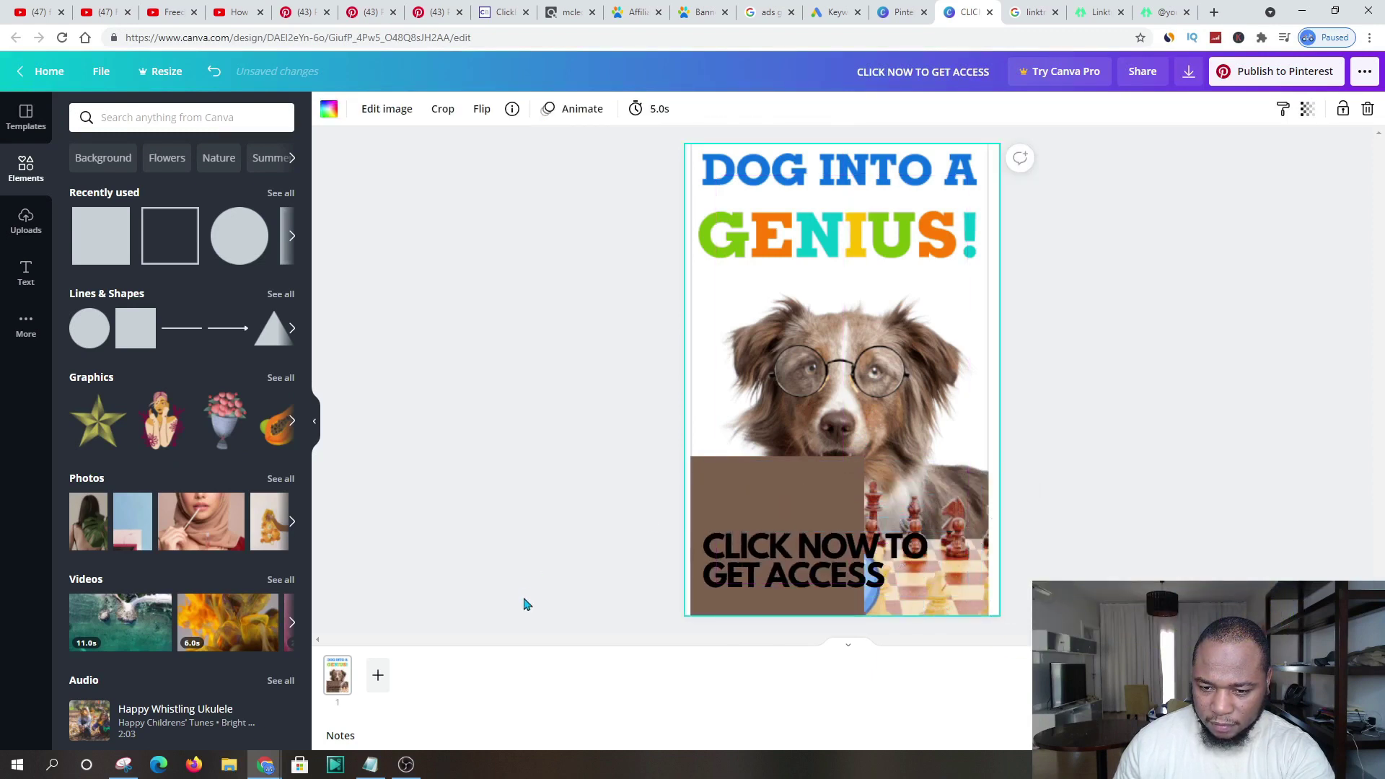
pyautogui.click(724, 572)
# - Resize the brown shape into a wide, low rectangle that frames the two-line "CLICK NOW TO GET ACCESS" text
pyautogui.click(727, 499)
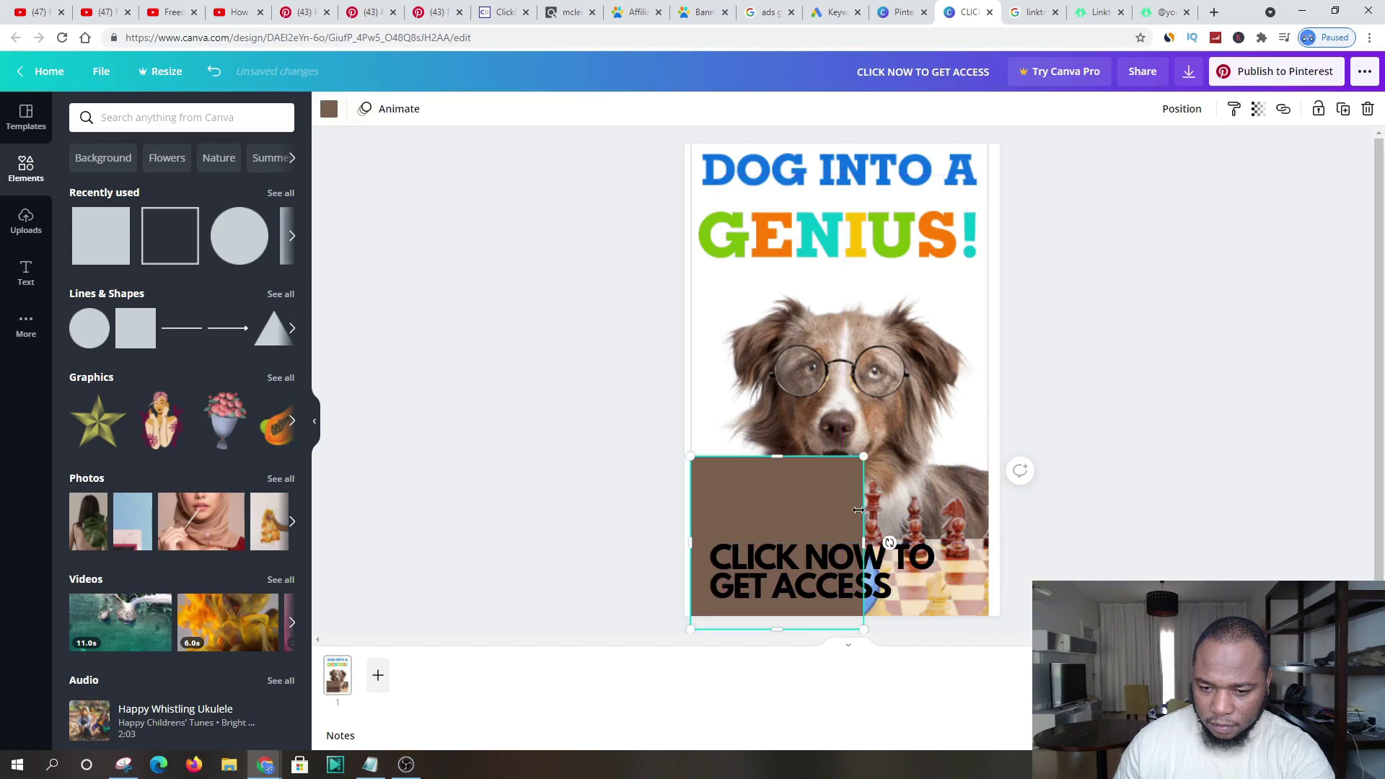
pyautogui.moveTo(865, 526); pyautogui.dragTo(977, 526)
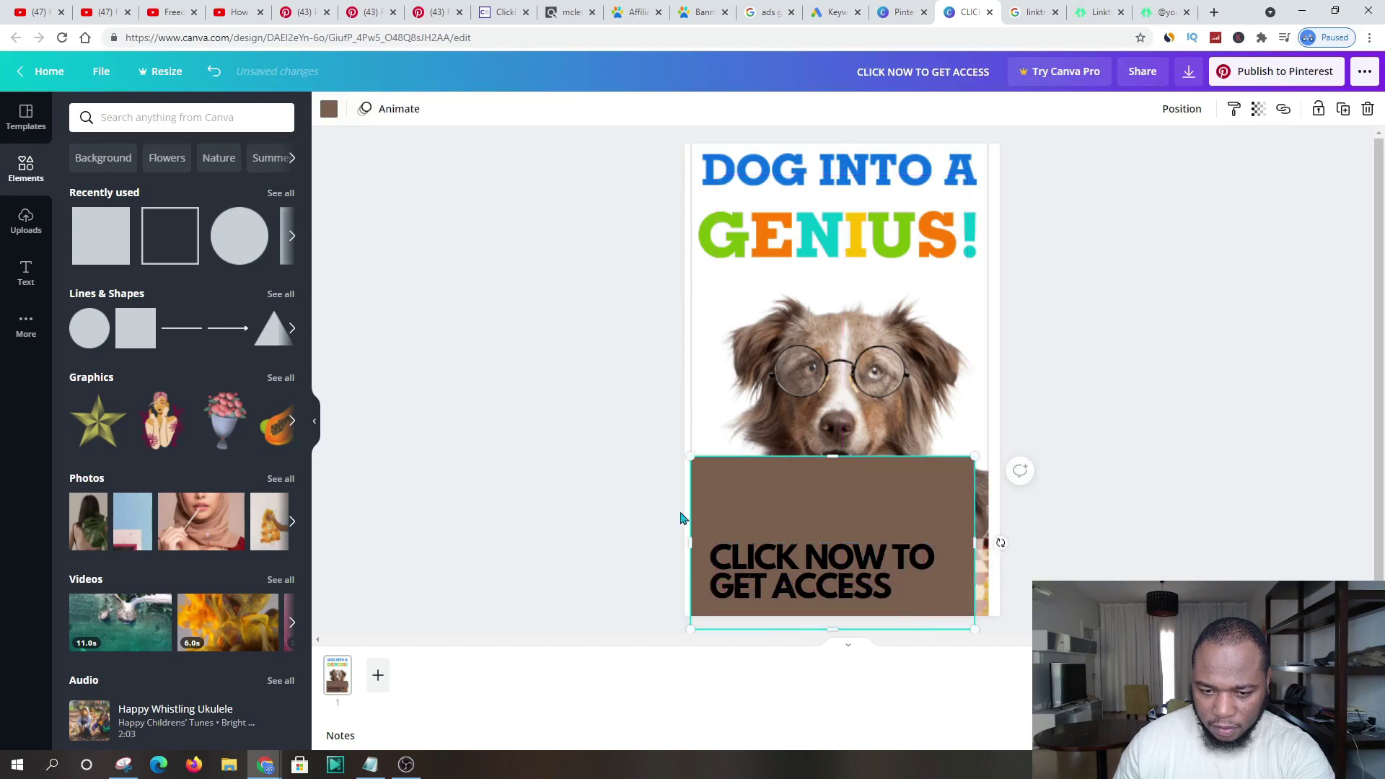
pyautogui.moveTo(691, 512); pyautogui.dragTo(709, 512)
pyautogui.moveTo(792, 458); pyautogui.dragTo(792, 521)
pyautogui.moveTo(707, 581); pyautogui.dragTo(702, 581)
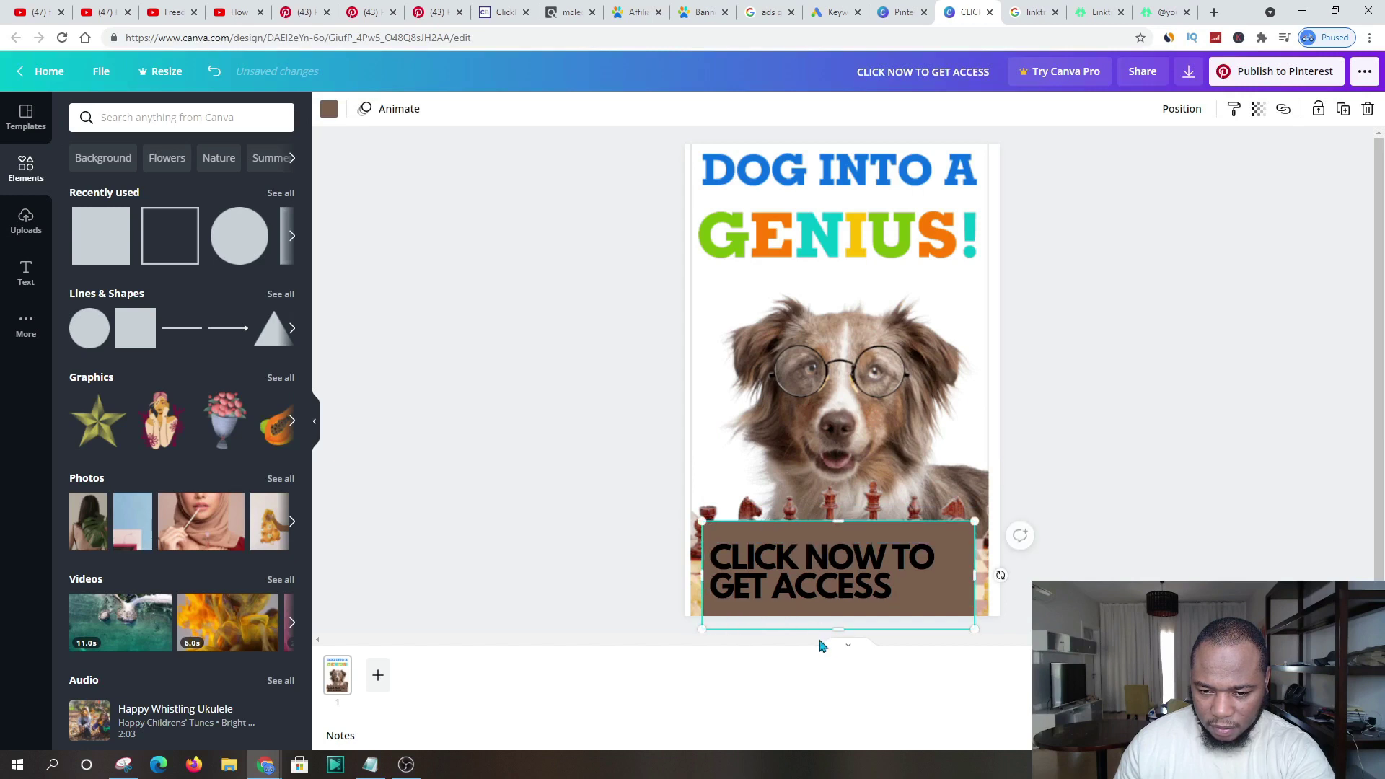
pyautogui.moveTo(826, 611); pyautogui.dragTo(826, 590)
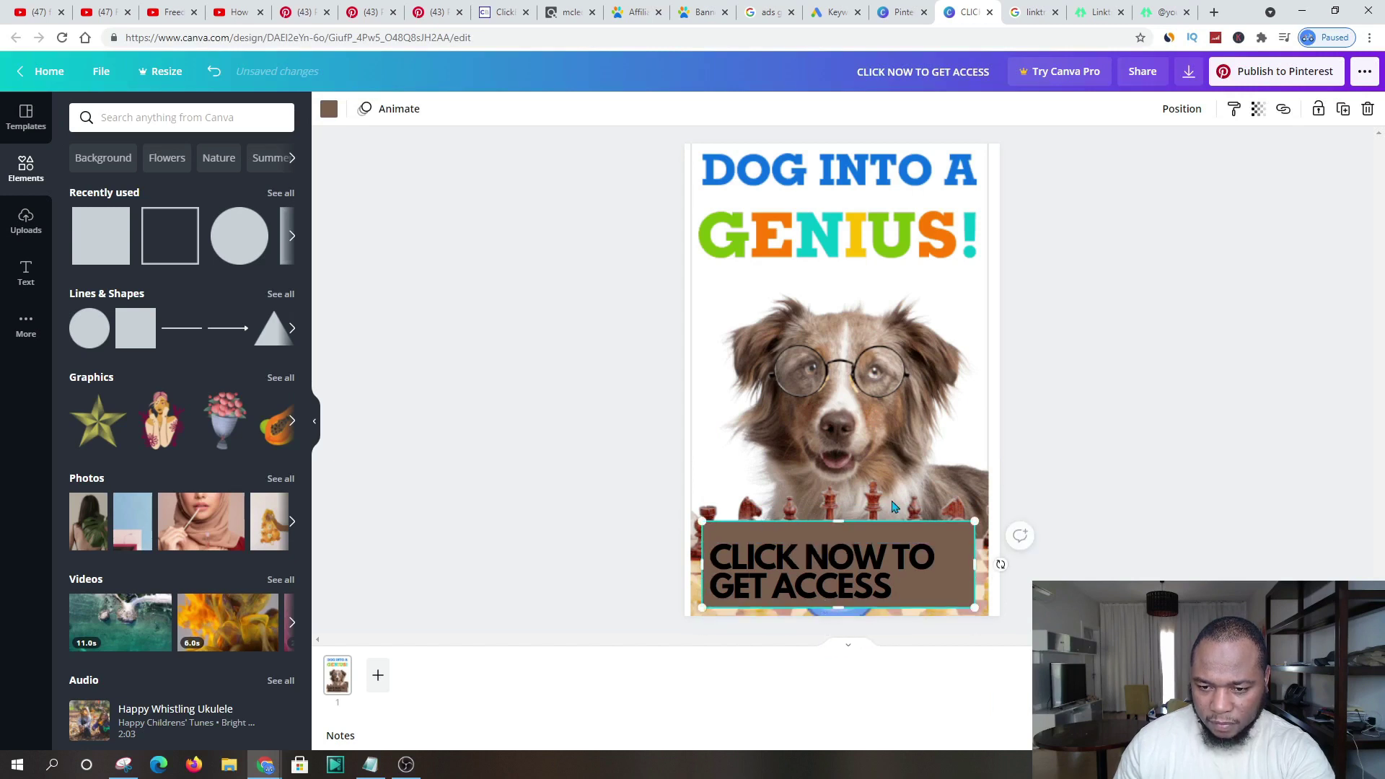
pyautogui.moveTo(837, 520); pyautogui.dragTo(836, 532)
pyautogui.click(1122, 479)
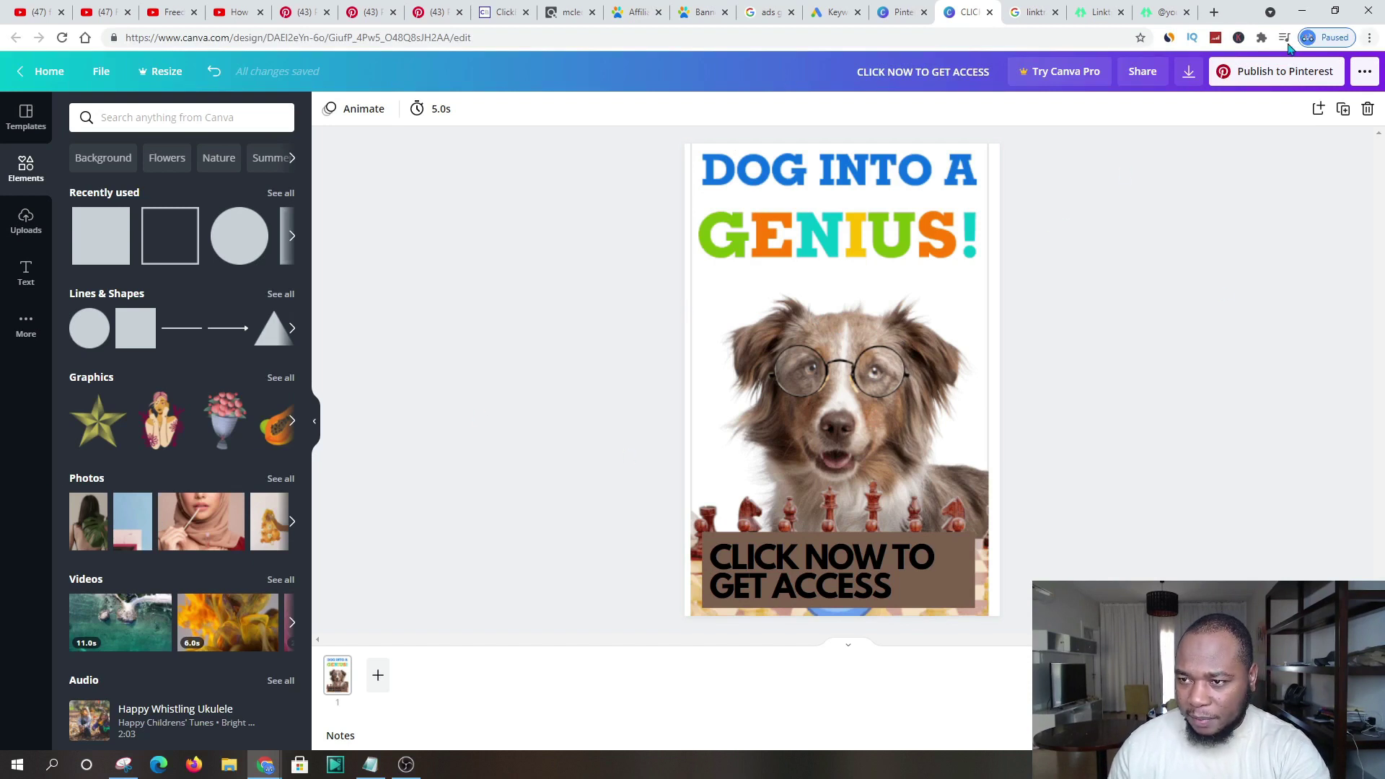
# - Download the finished pin design as a PNG file and dismiss the Canva Pro trial offer
pyautogui.click(1277, 75)
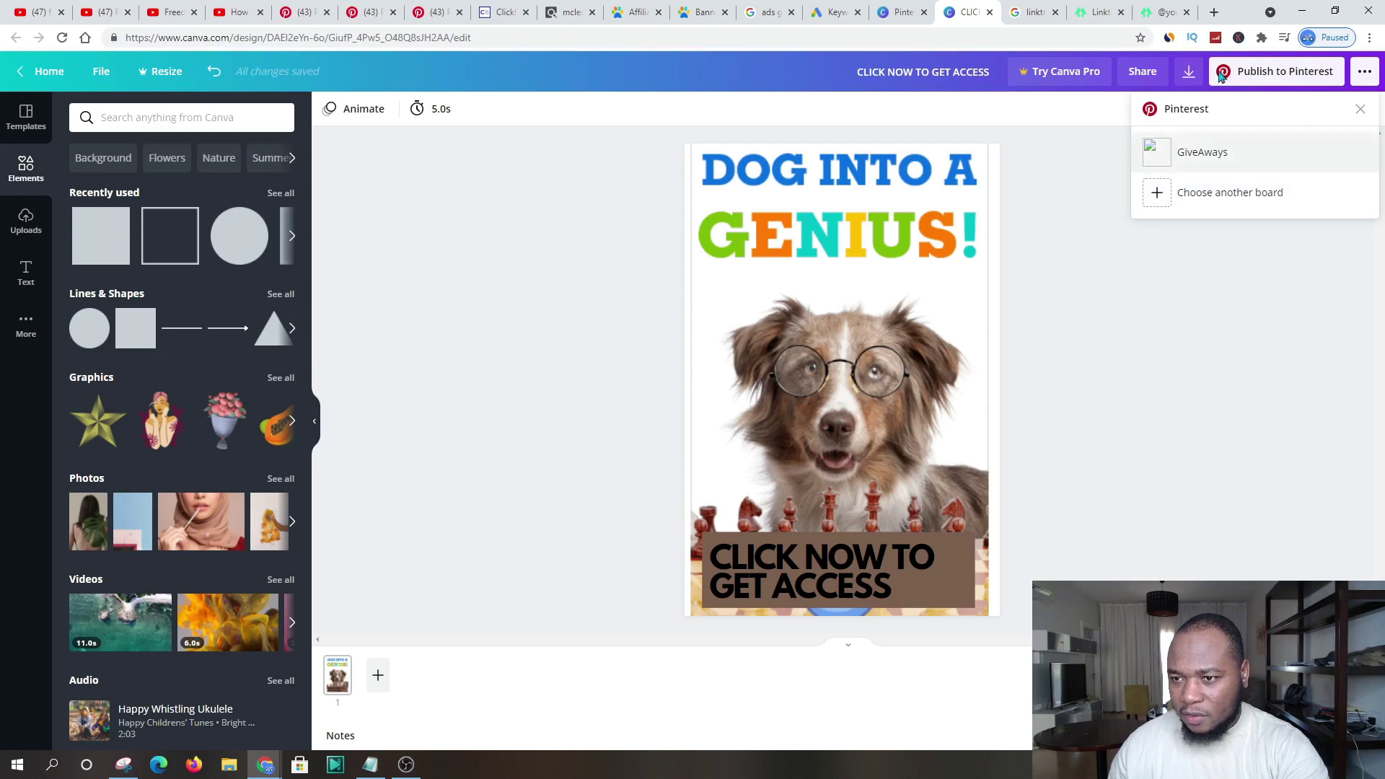
pyautogui.click(1086, 148)
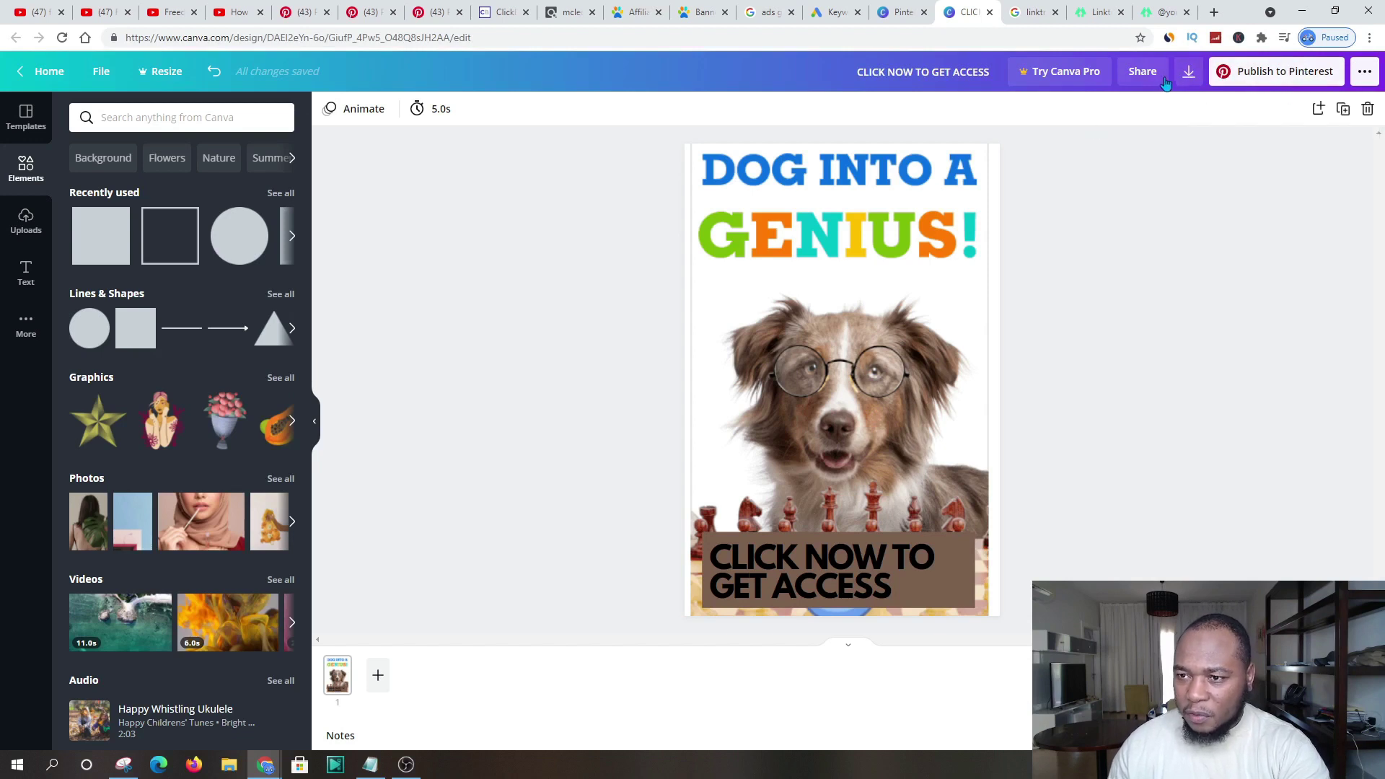
pyautogui.click(1188, 75)
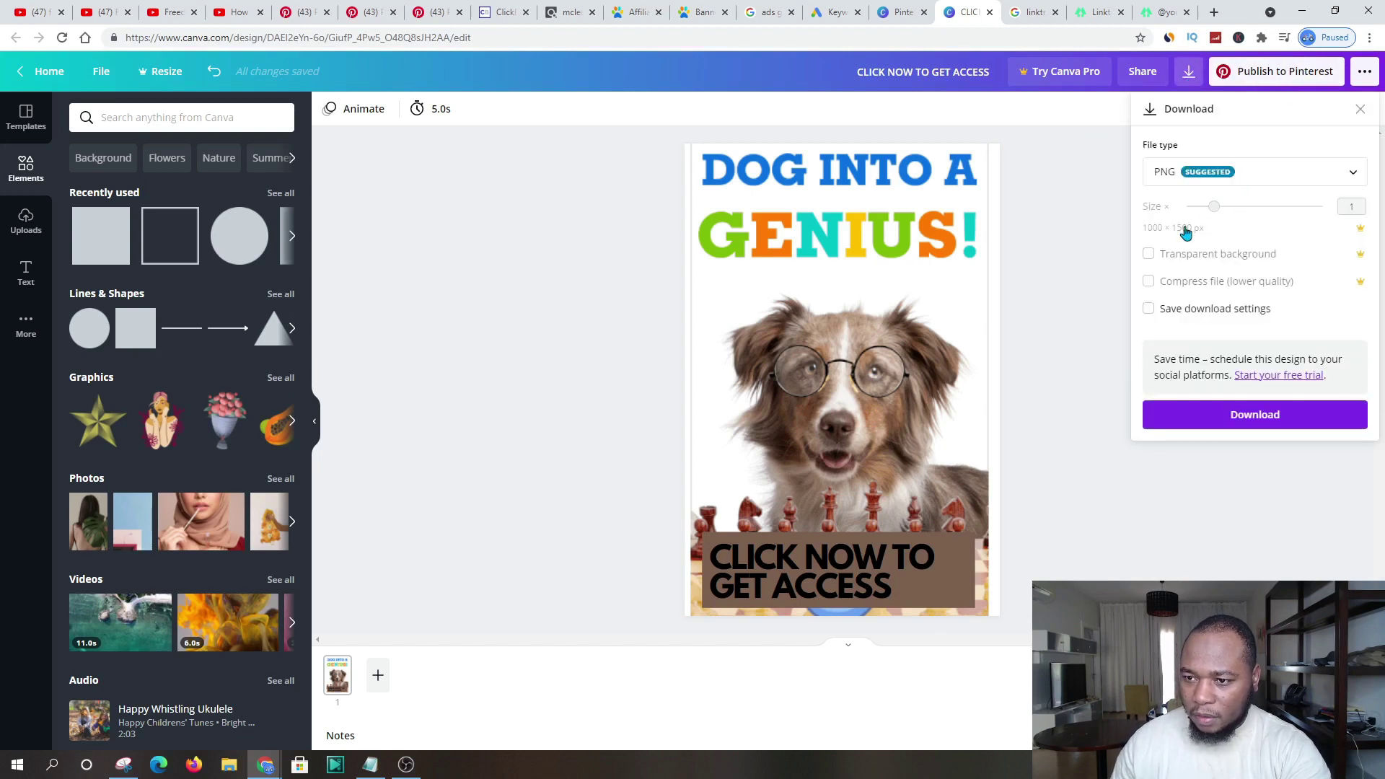
pyautogui.click(1263, 423)
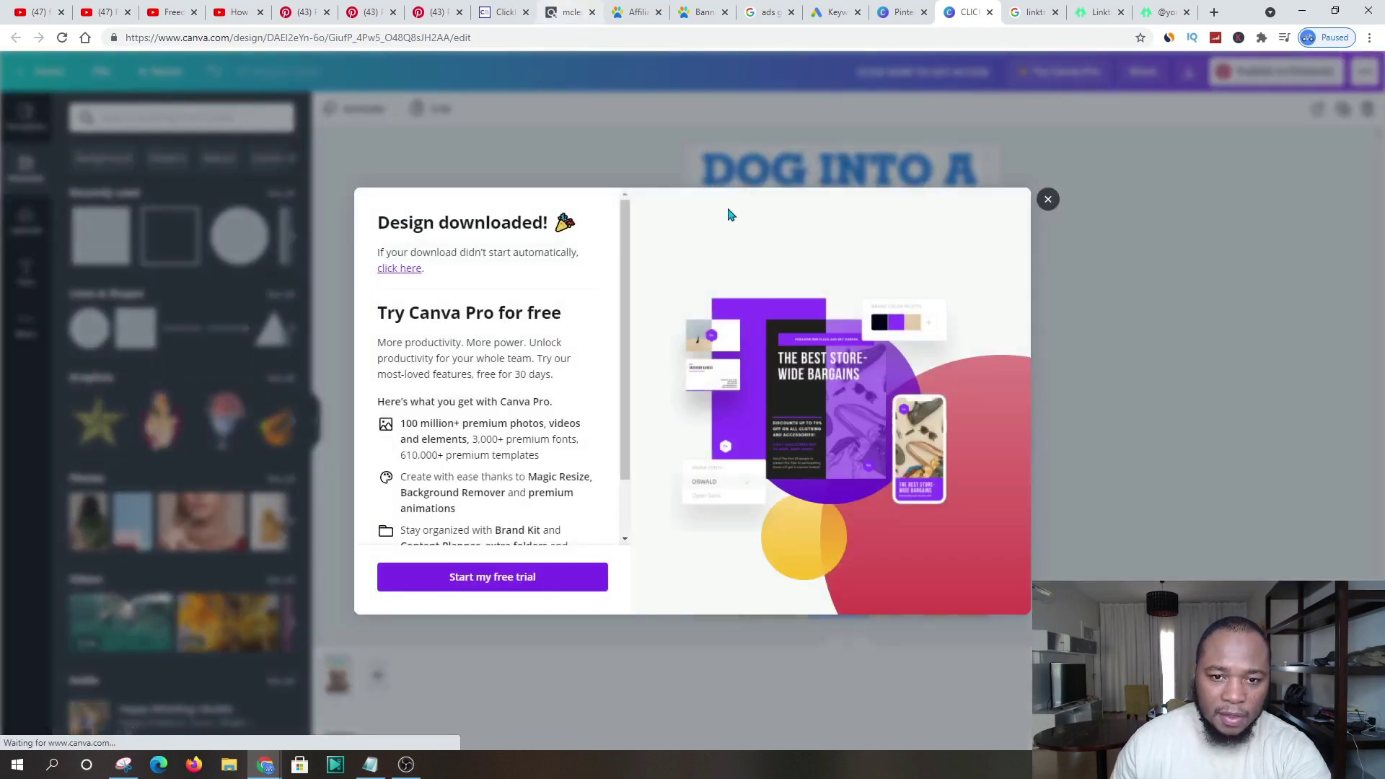
pyautogui.click(1048, 179)
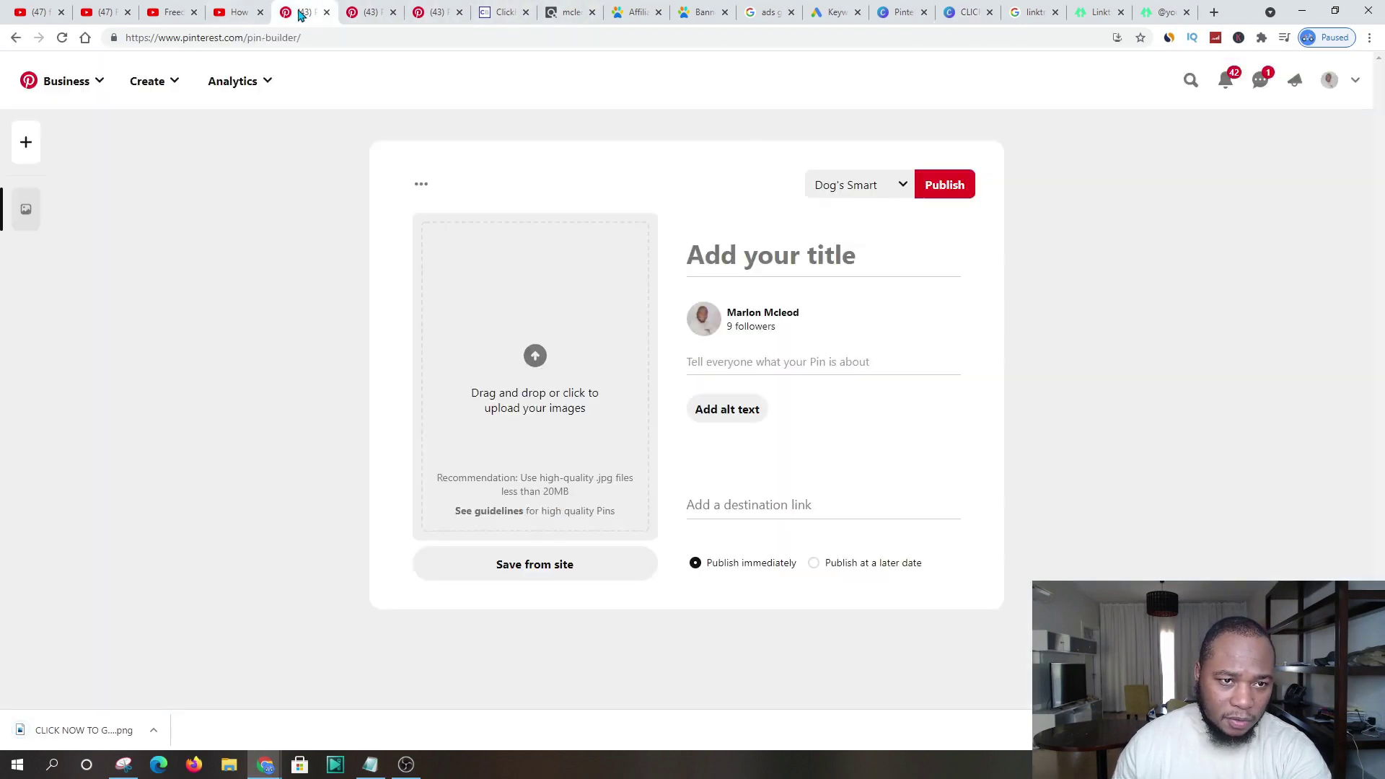
# - Switch to Pinterest's pin builder and upload the "CLICK NOW TO GET ACCESS" image from the Downloads folder
pyautogui.click(301, 12)
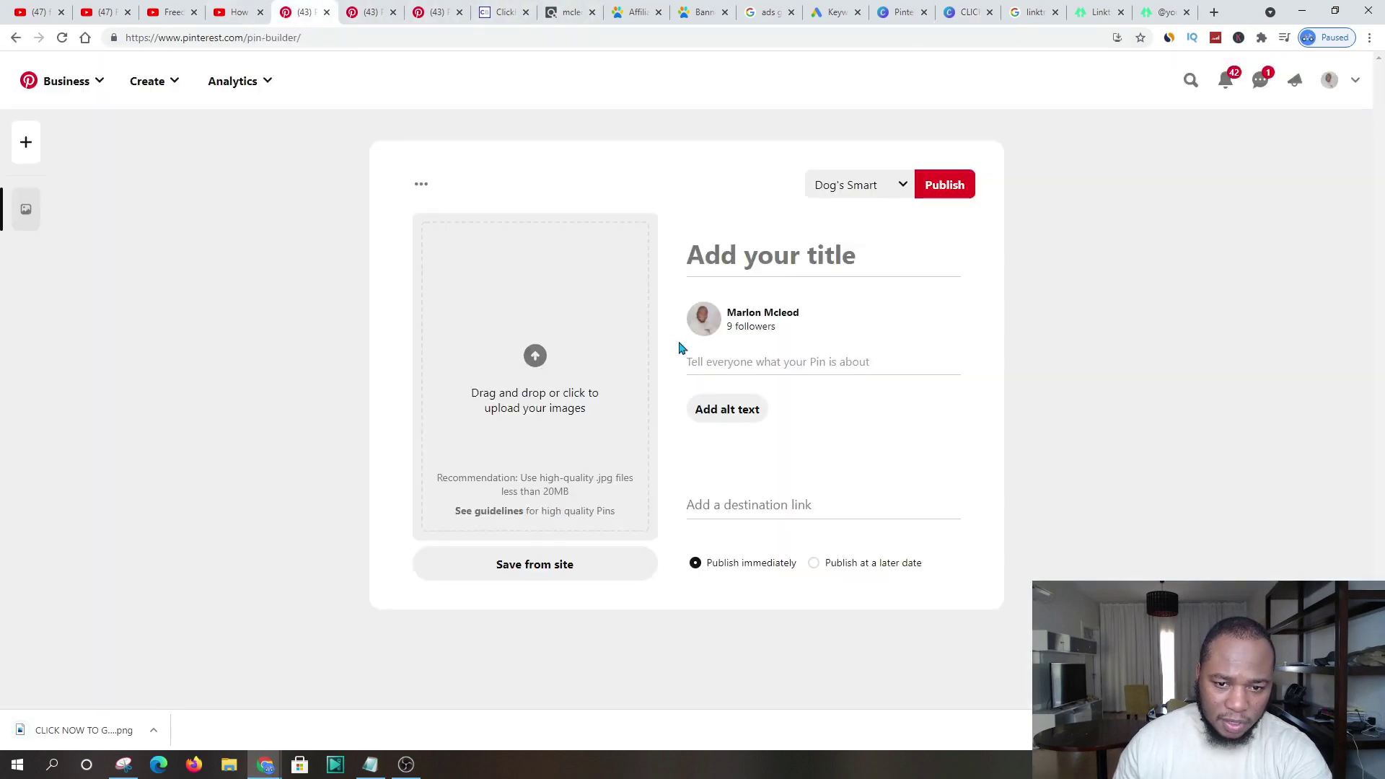
pyautogui.click(538, 358)
pyautogui.click(65, 130)
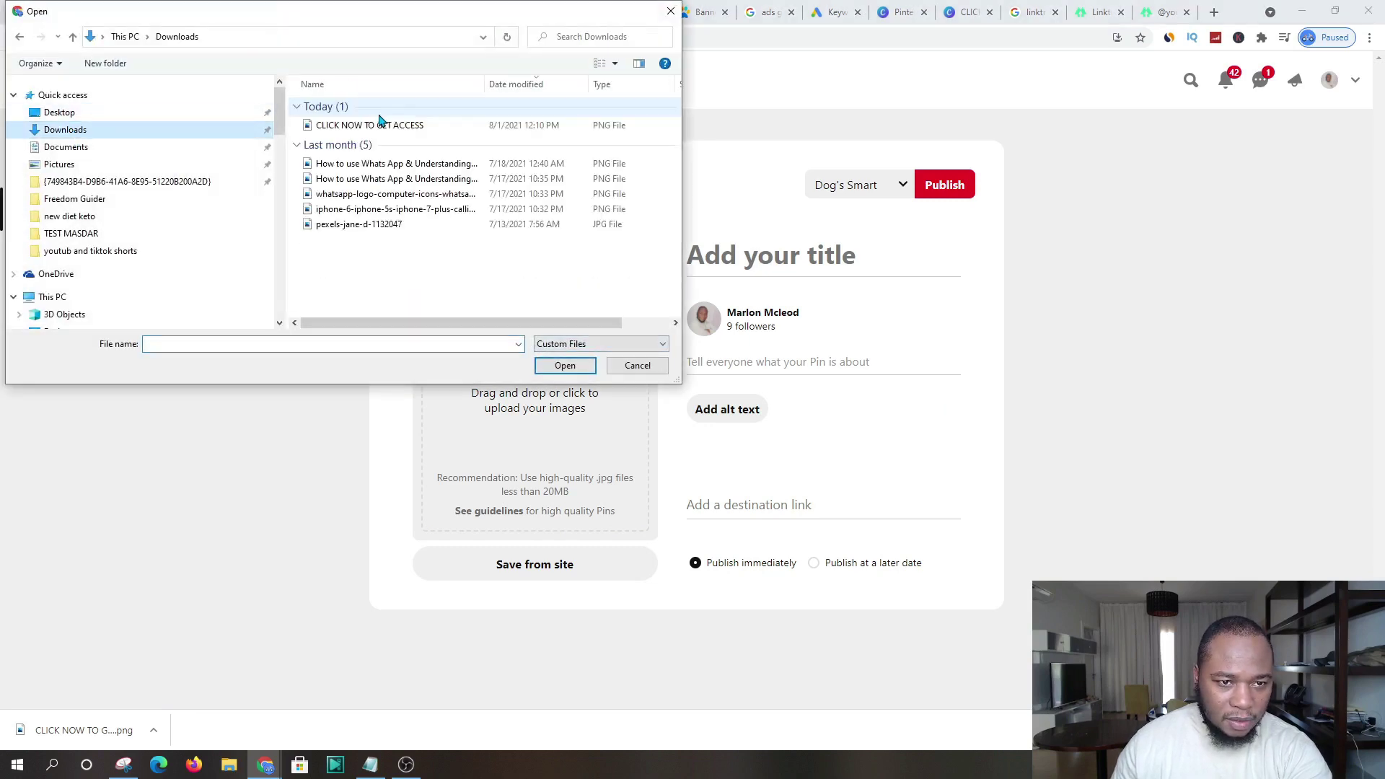
pyautogui.click(377, 124)
pyautogui.click(577, 366)
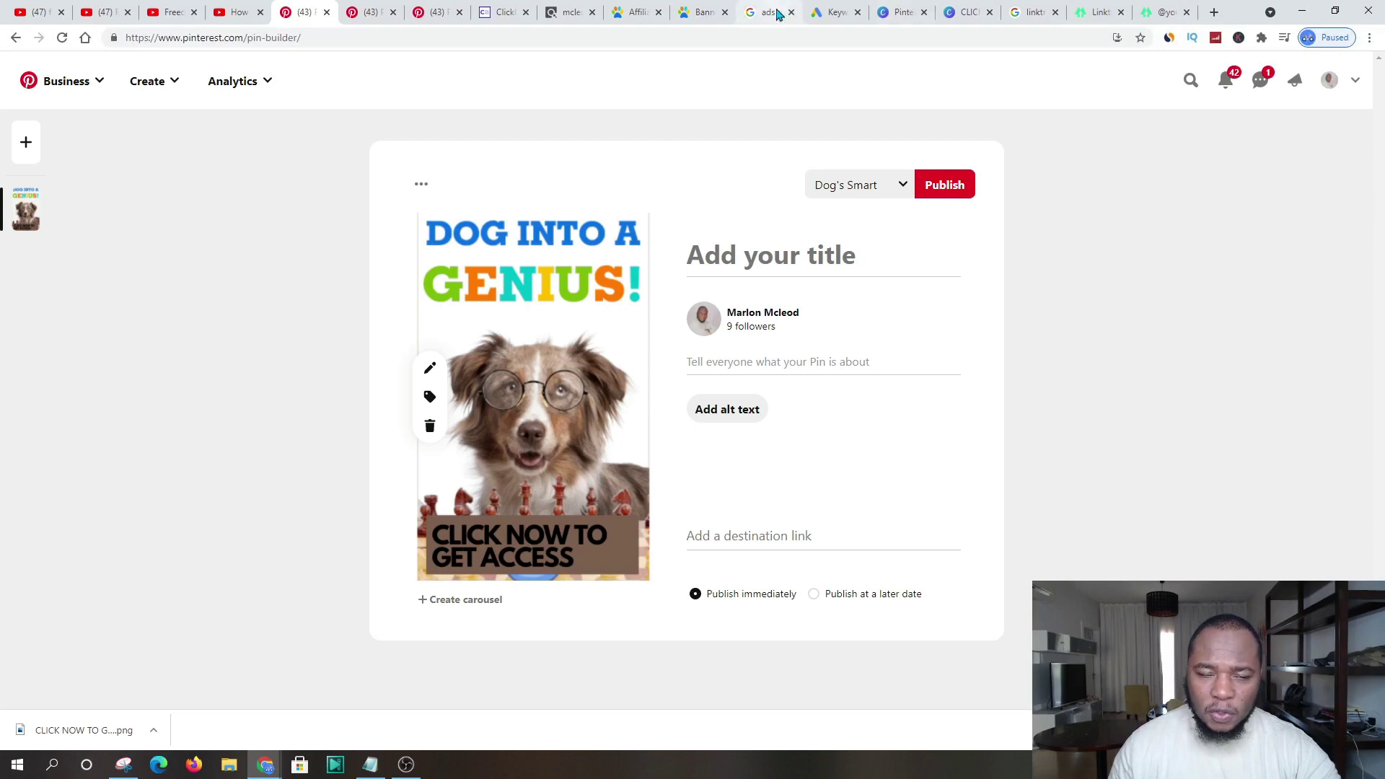
# - Switch to the Google Ads Keyword Planner and enter "Dog Training" as the keyword for discovering new keywords
pyautogui.click(756, 22)
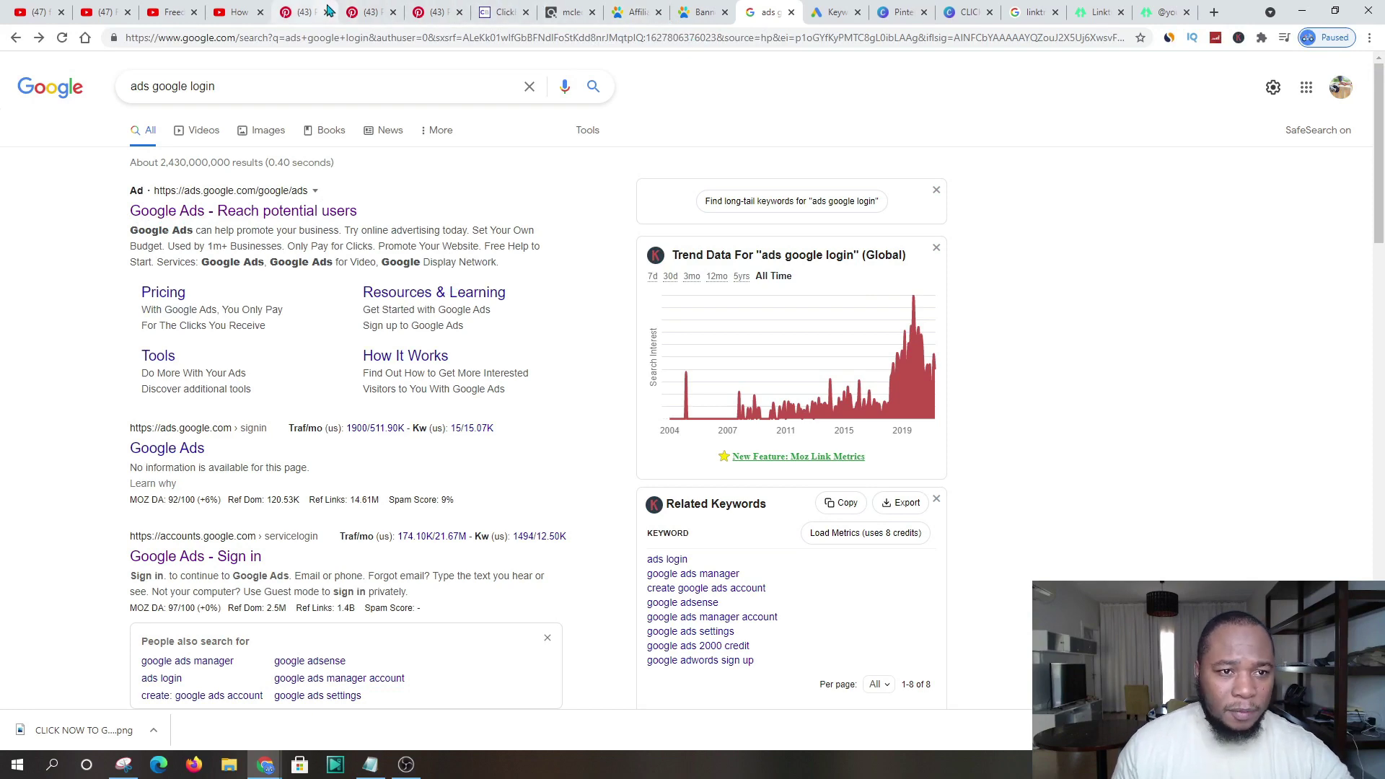
pyautogui.click(304, 13)
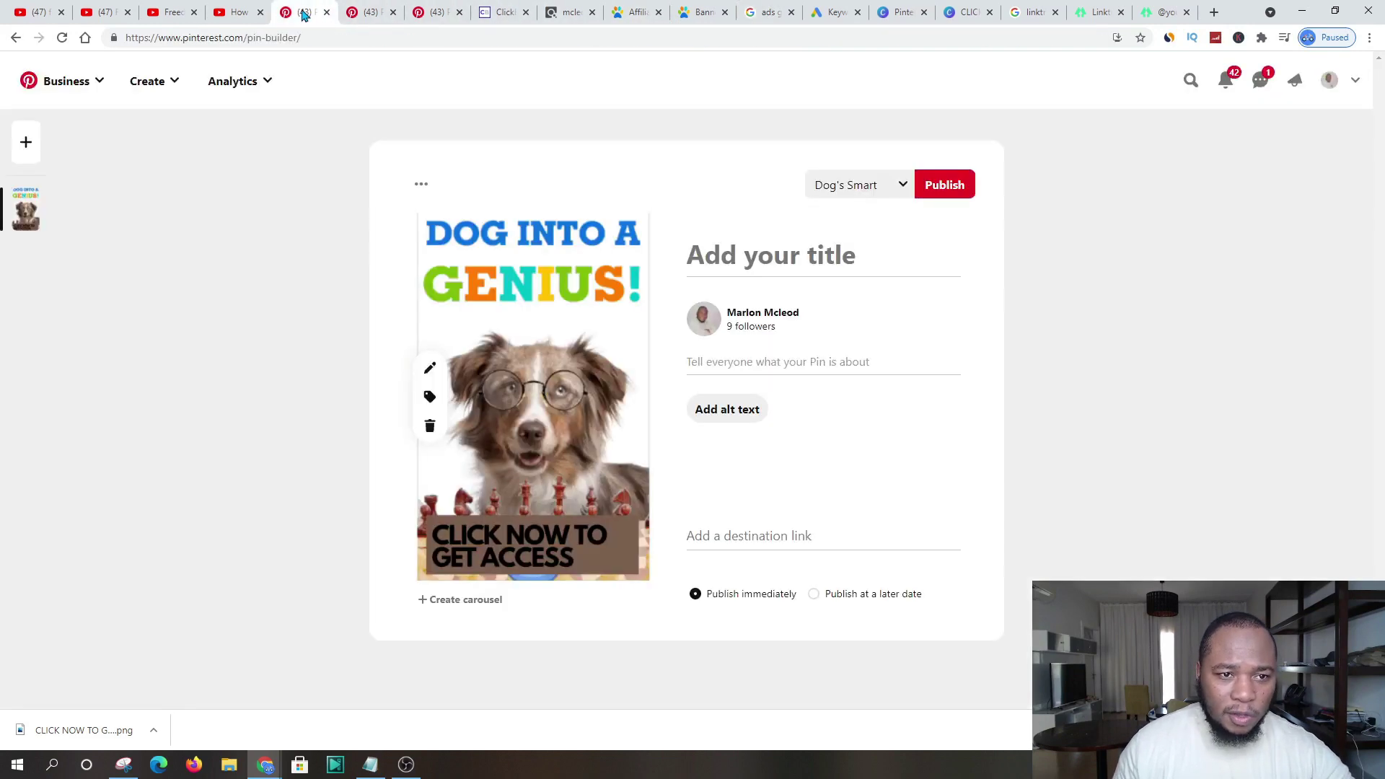
pyautogui.click(759, 13)
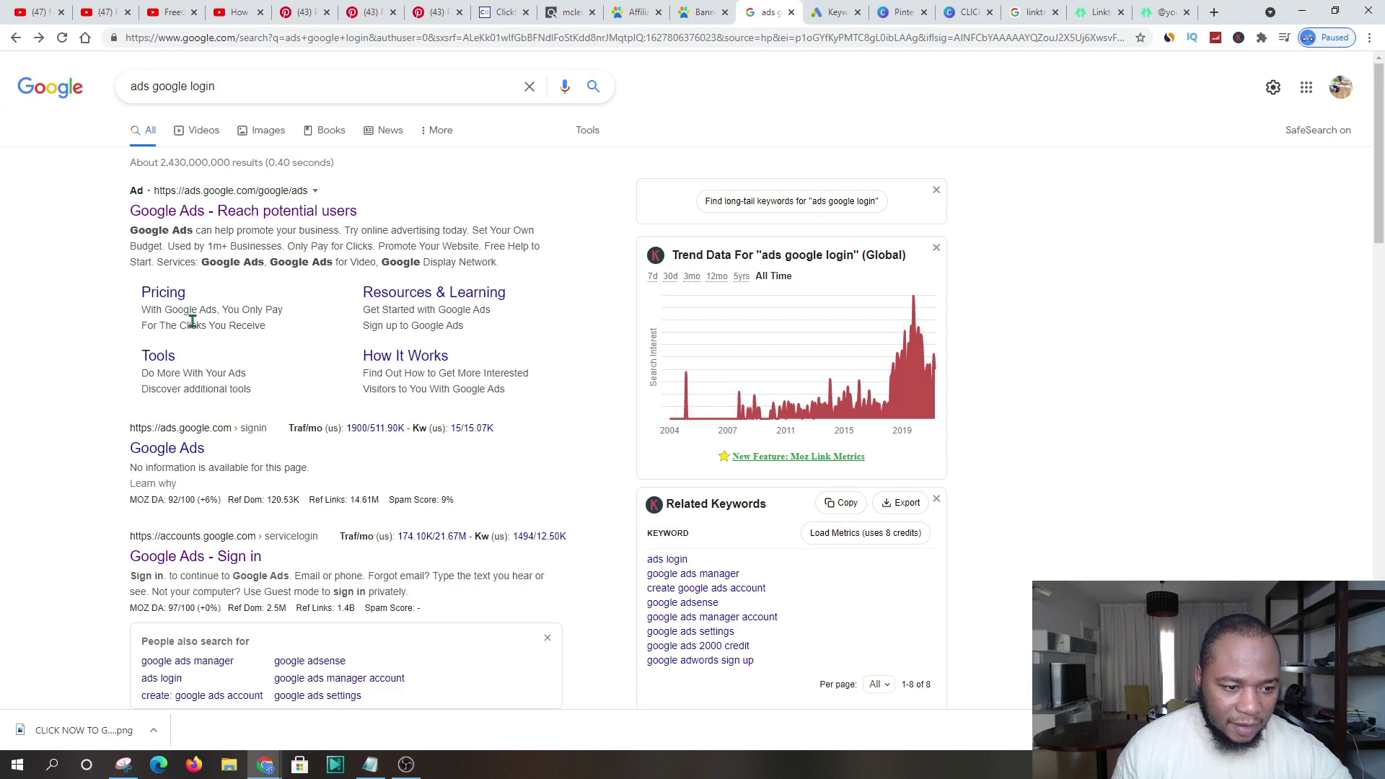
pyautogui.click(835, 13)
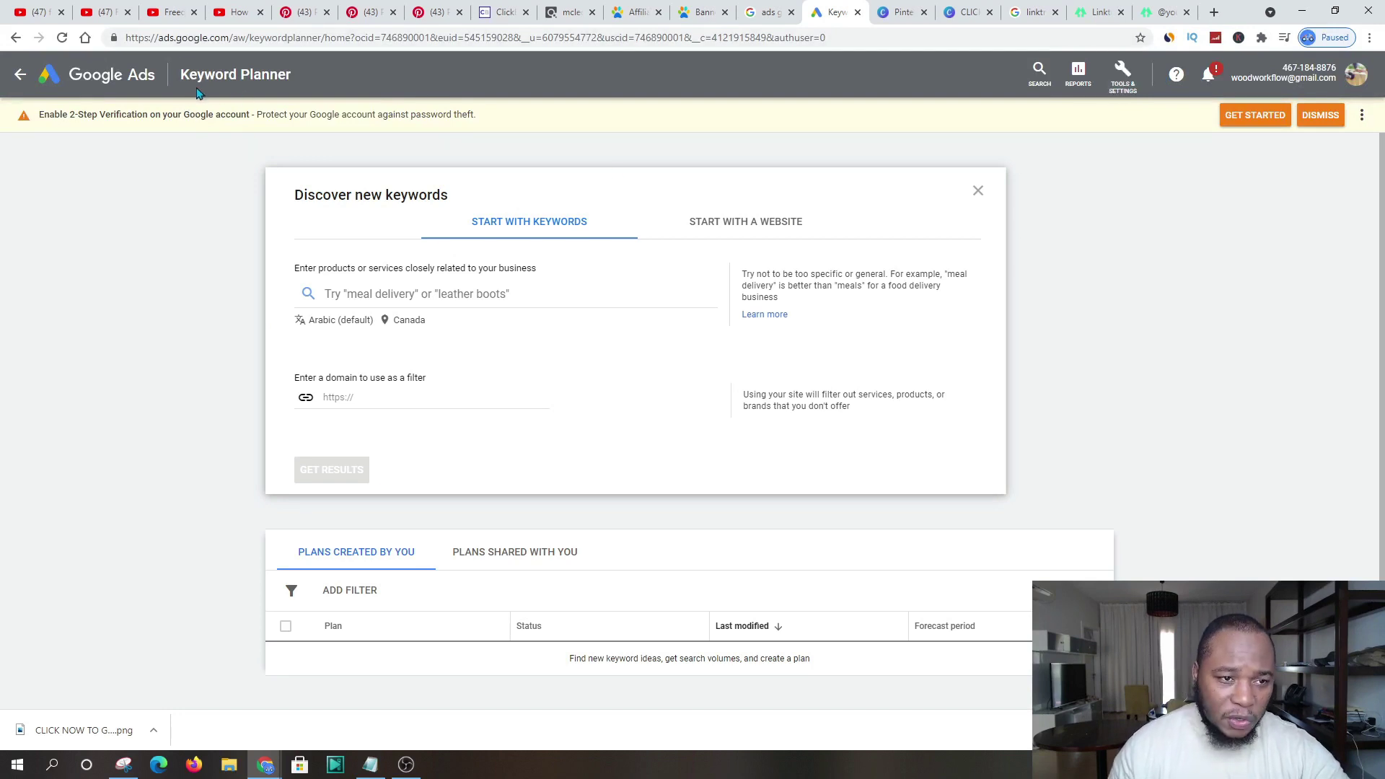
pyautogui.click(367, 296)
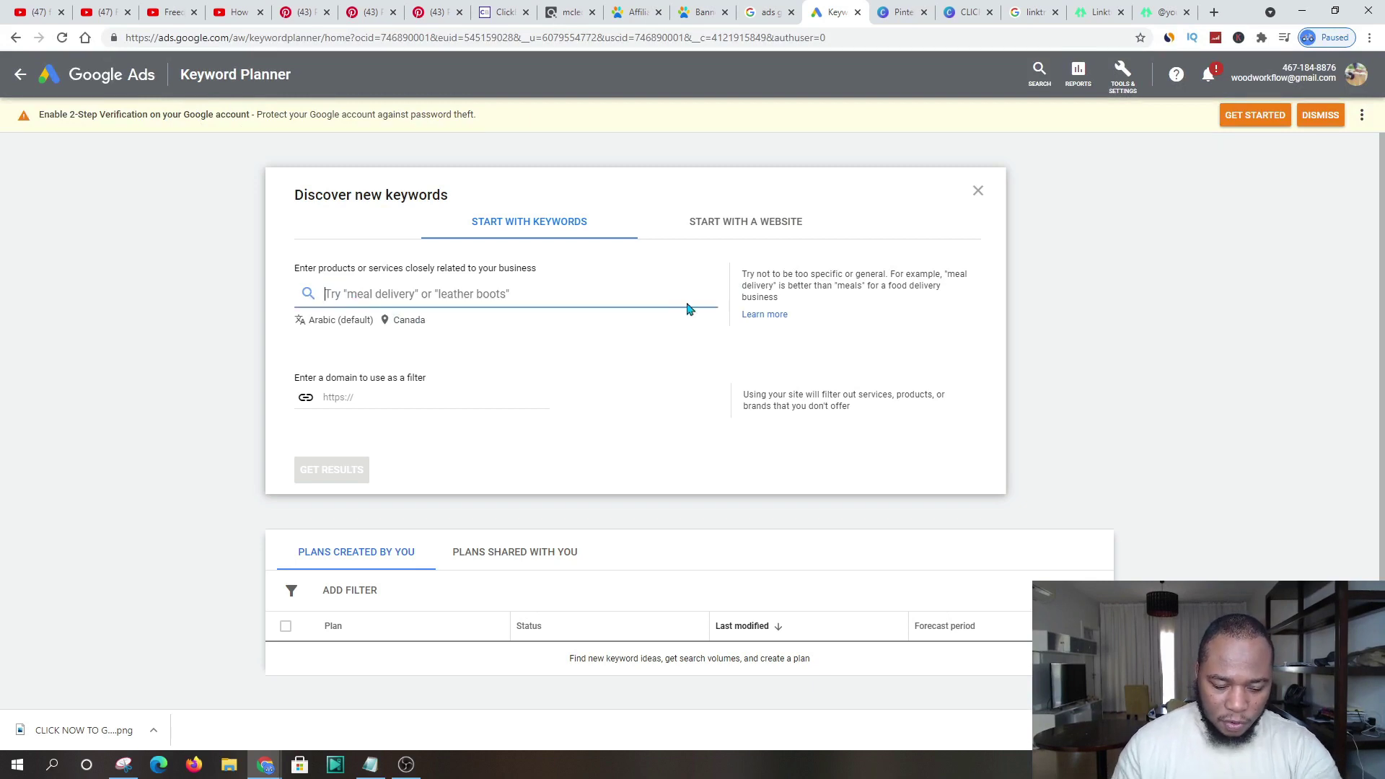
pyautogui.write('d')
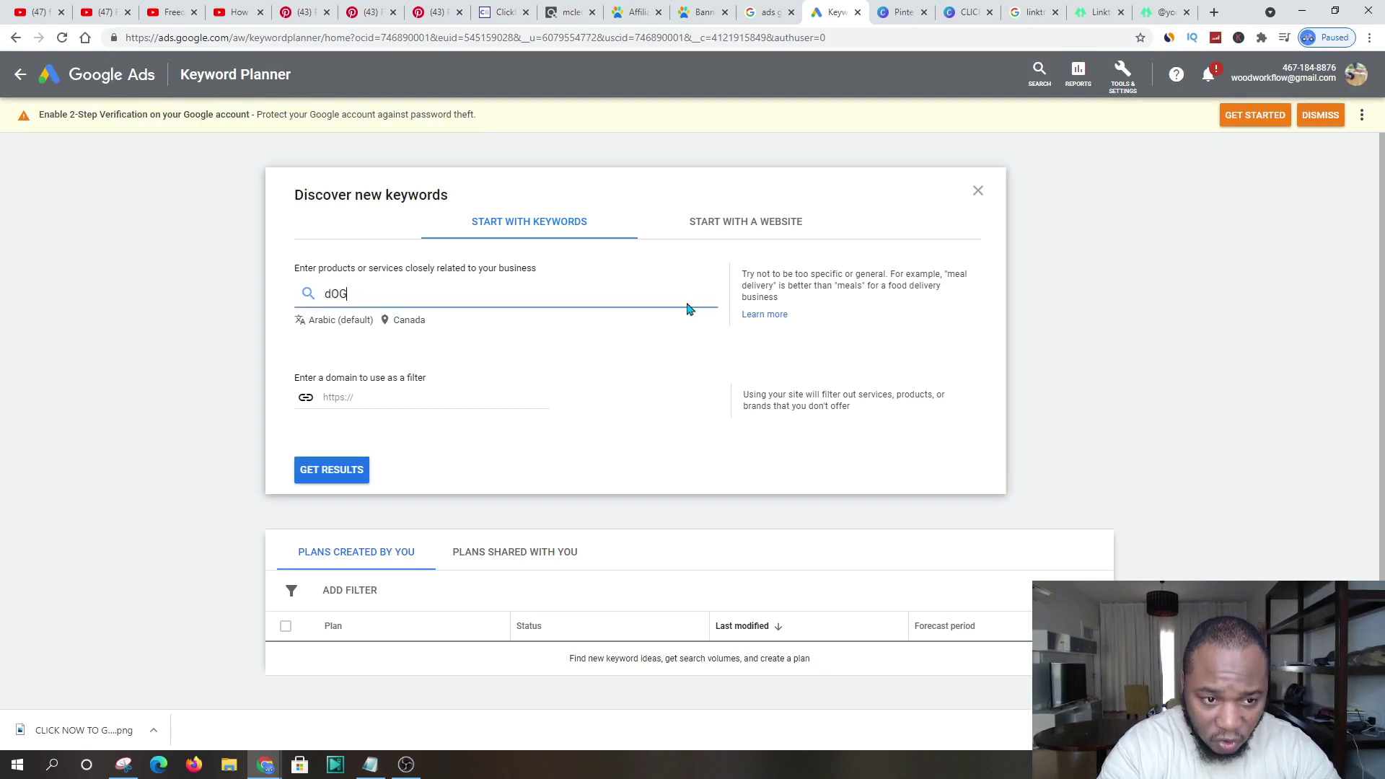
pyautogui.write('OG')
pyautogui.press('BackSpace')
pyautogui.press('BackSpace')
pyautogui.press('BackSpace')
pyautogui.press('BackSpace')
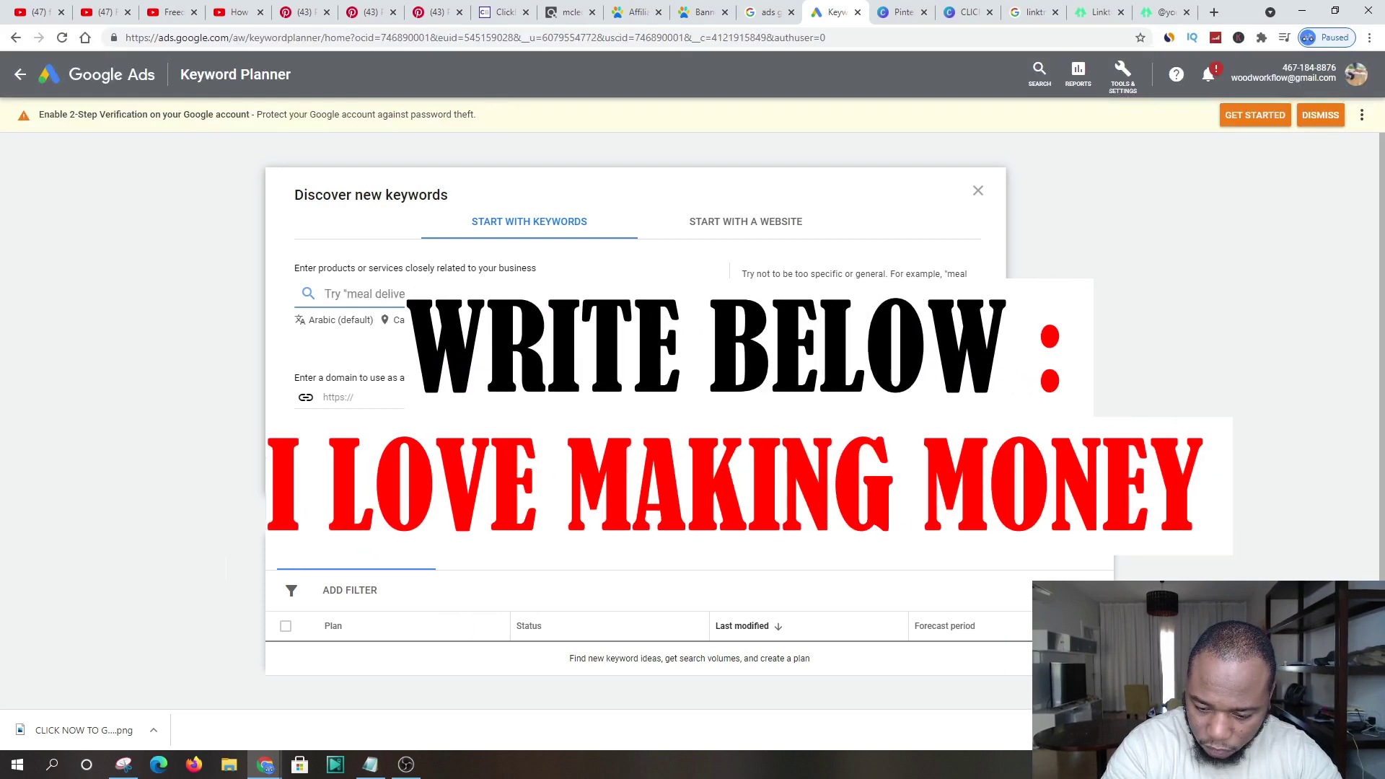
pyautogui.write('Dog T')
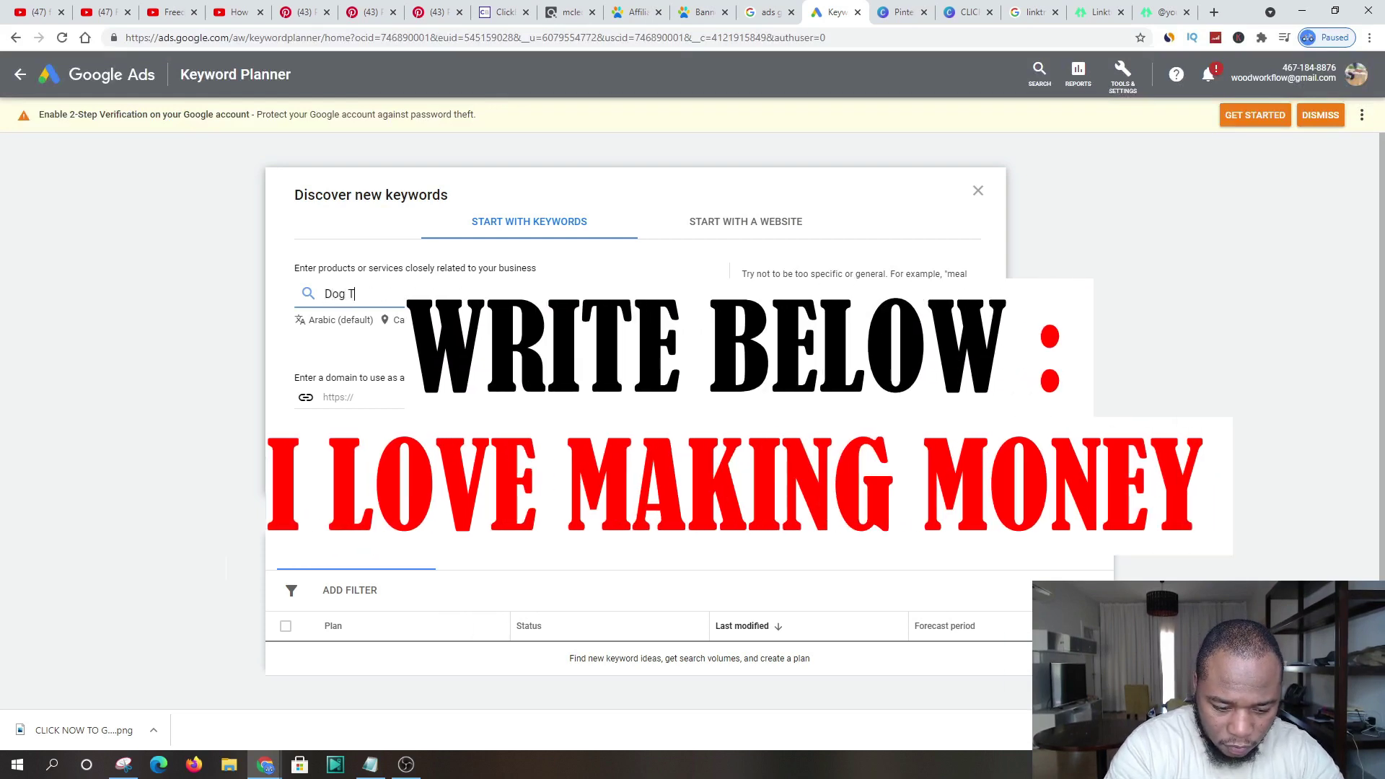
pyautogui.write('ng')
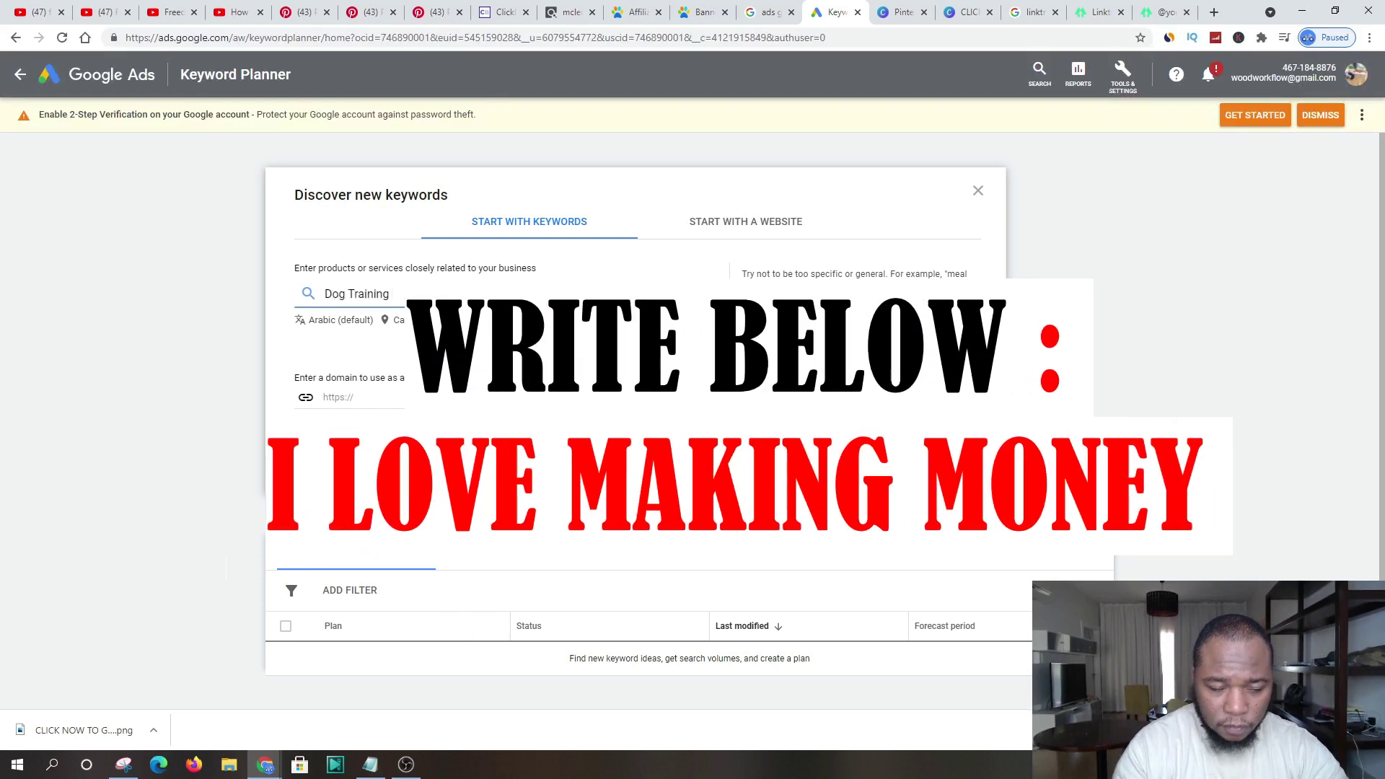
# - Set the keyword search language to English
pyautogui.click(340, 321)
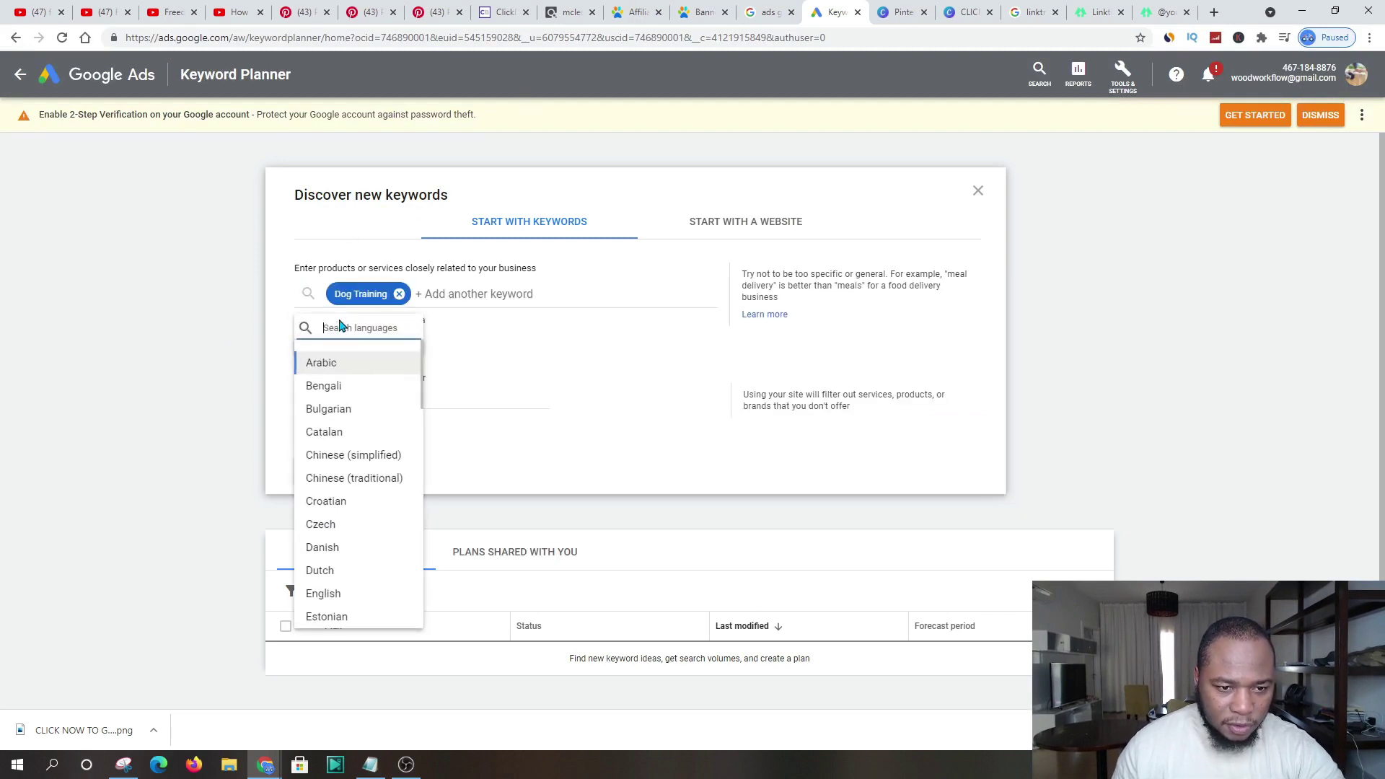
pyautogui.scroll(-1, 375, 426)
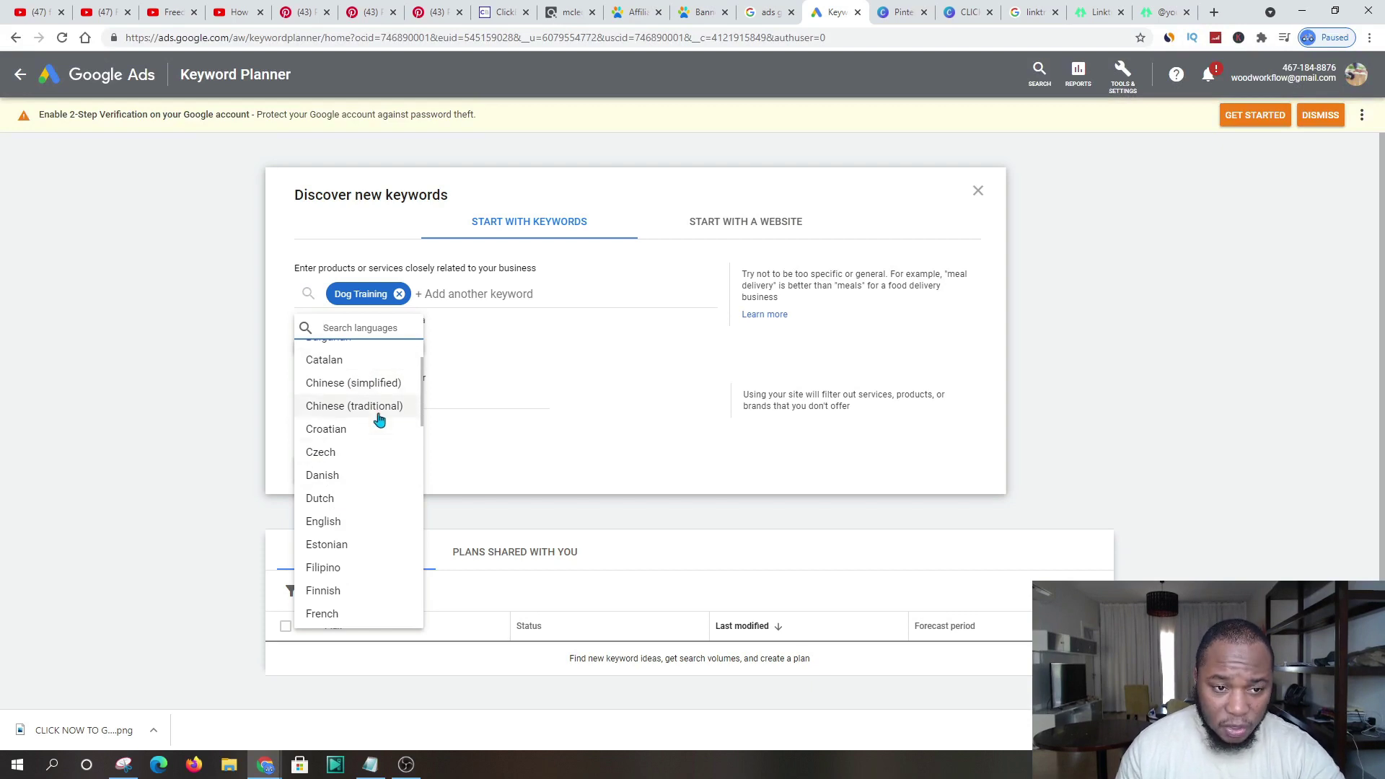
pyautogui.click(344, 529)
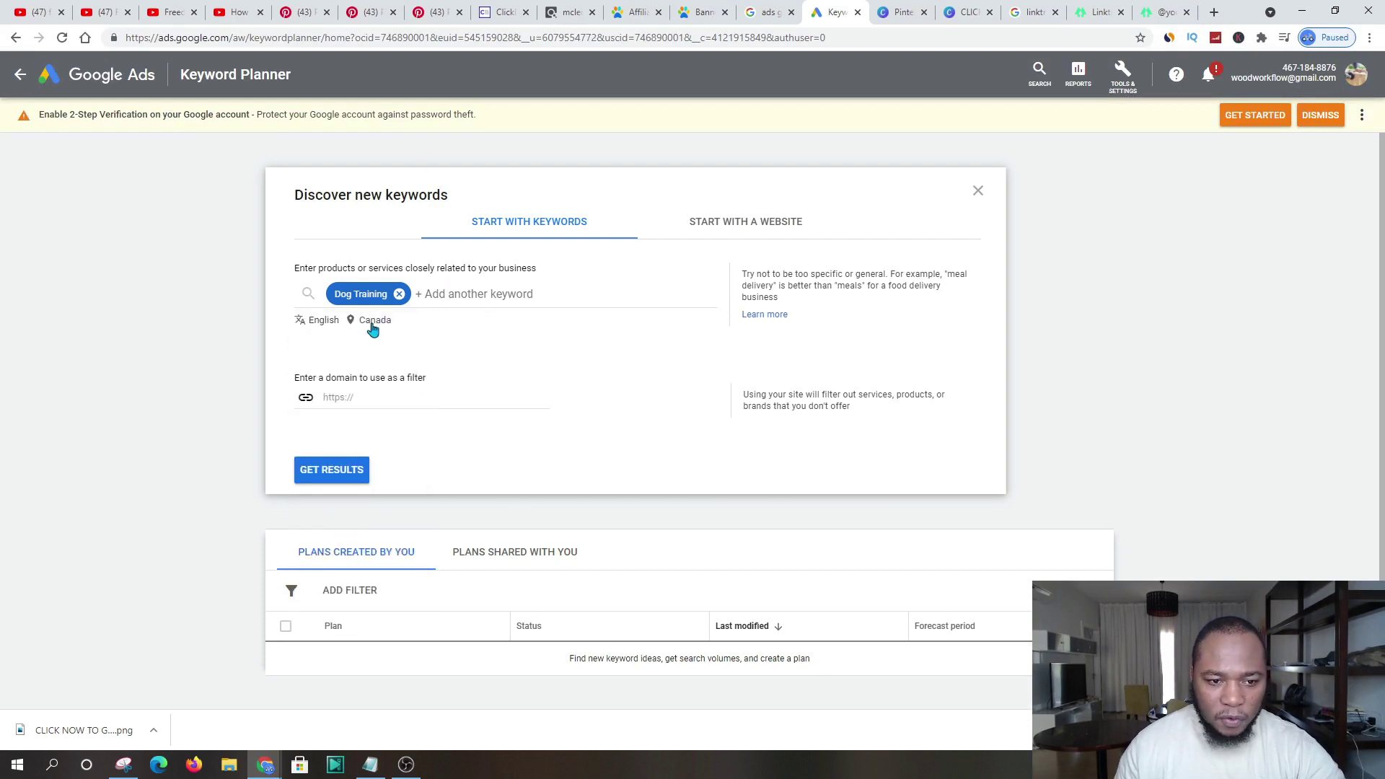
# - Add the United States, the United Kingdom and New Zealand to the targeted locations and save them
pyautogui.click(377, 321)
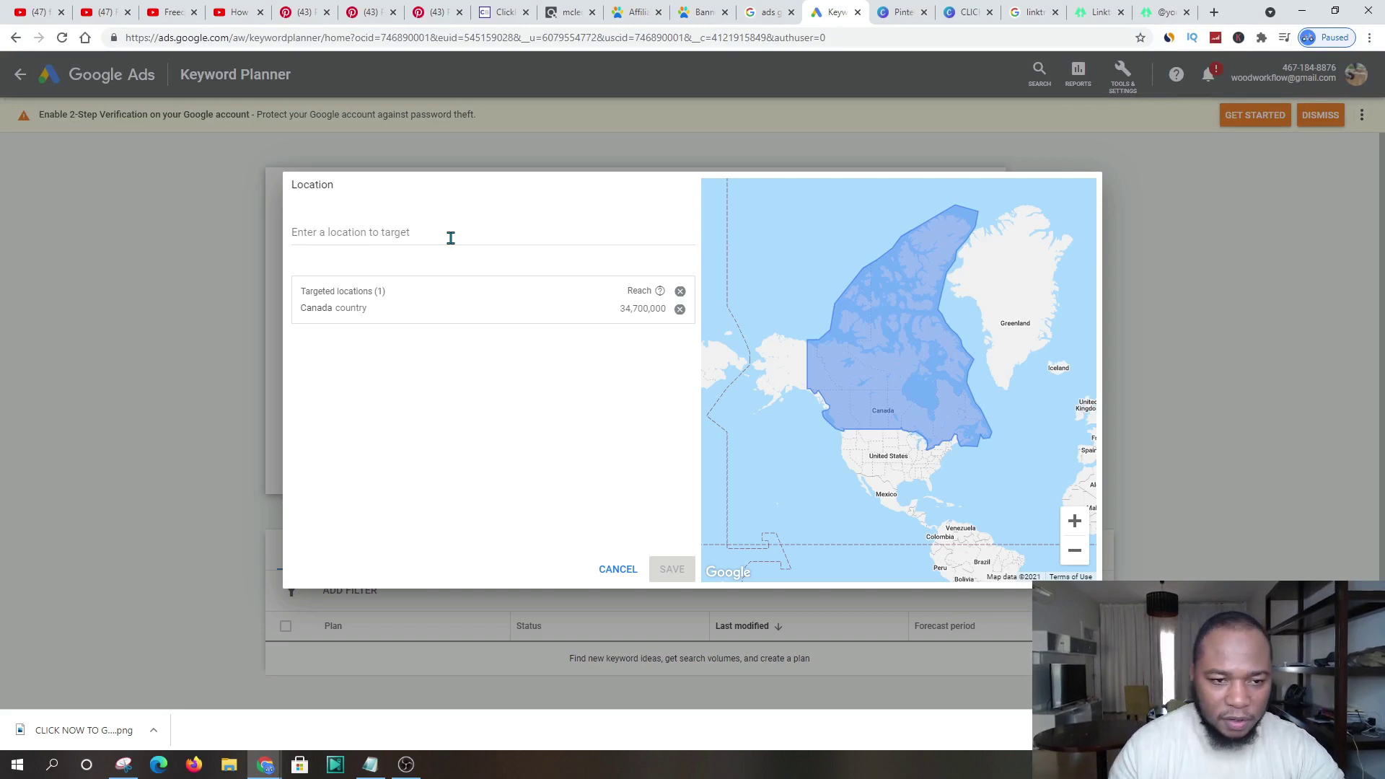
pyautogui.click(356, 235)
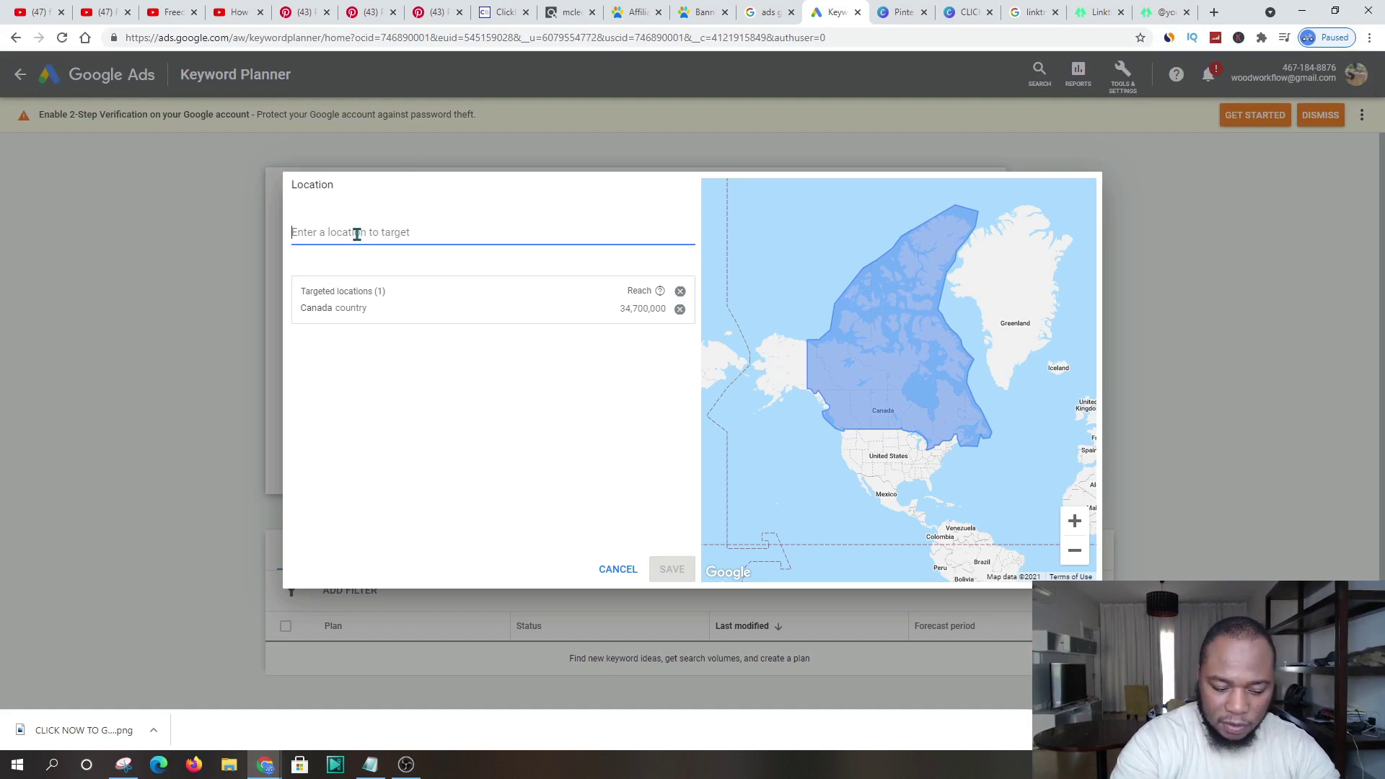
pyautogui.write('United')
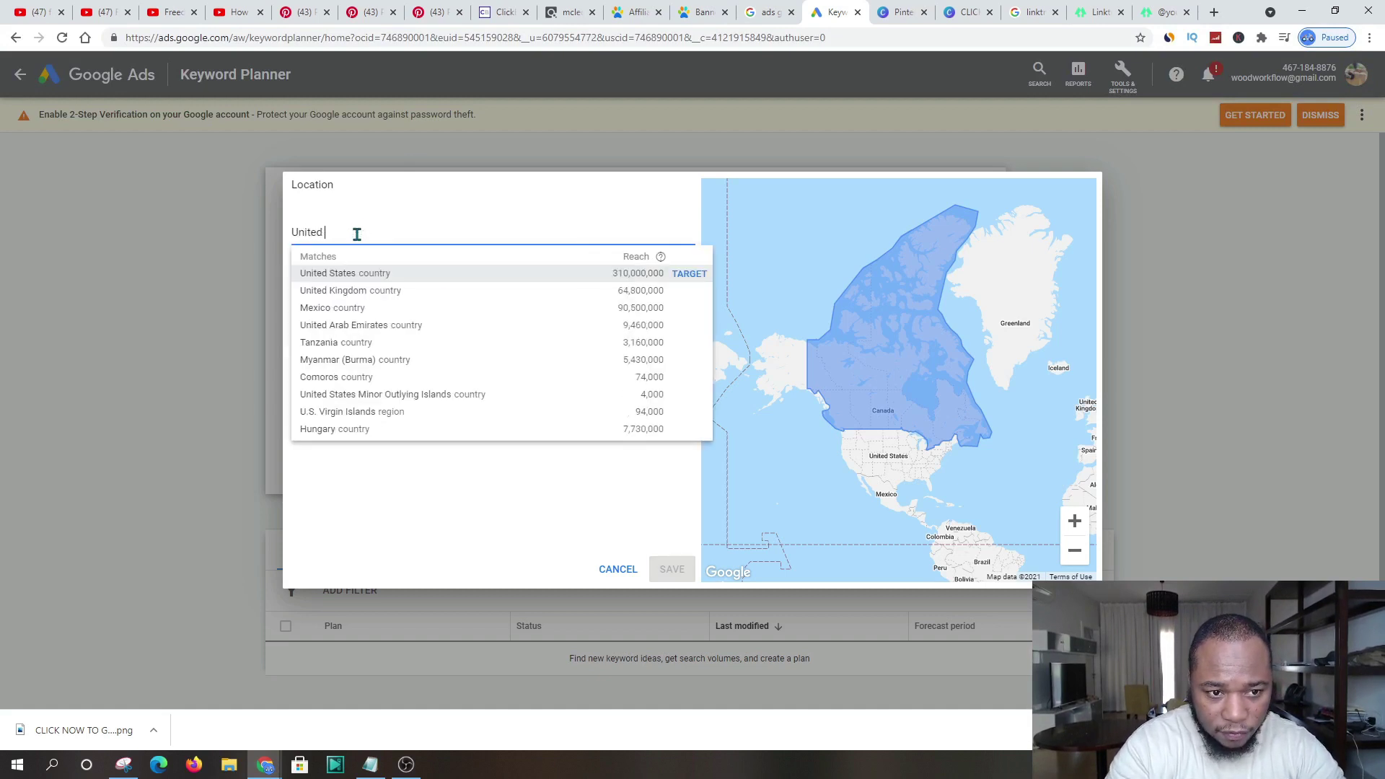
pyautogui.click(384, 275)
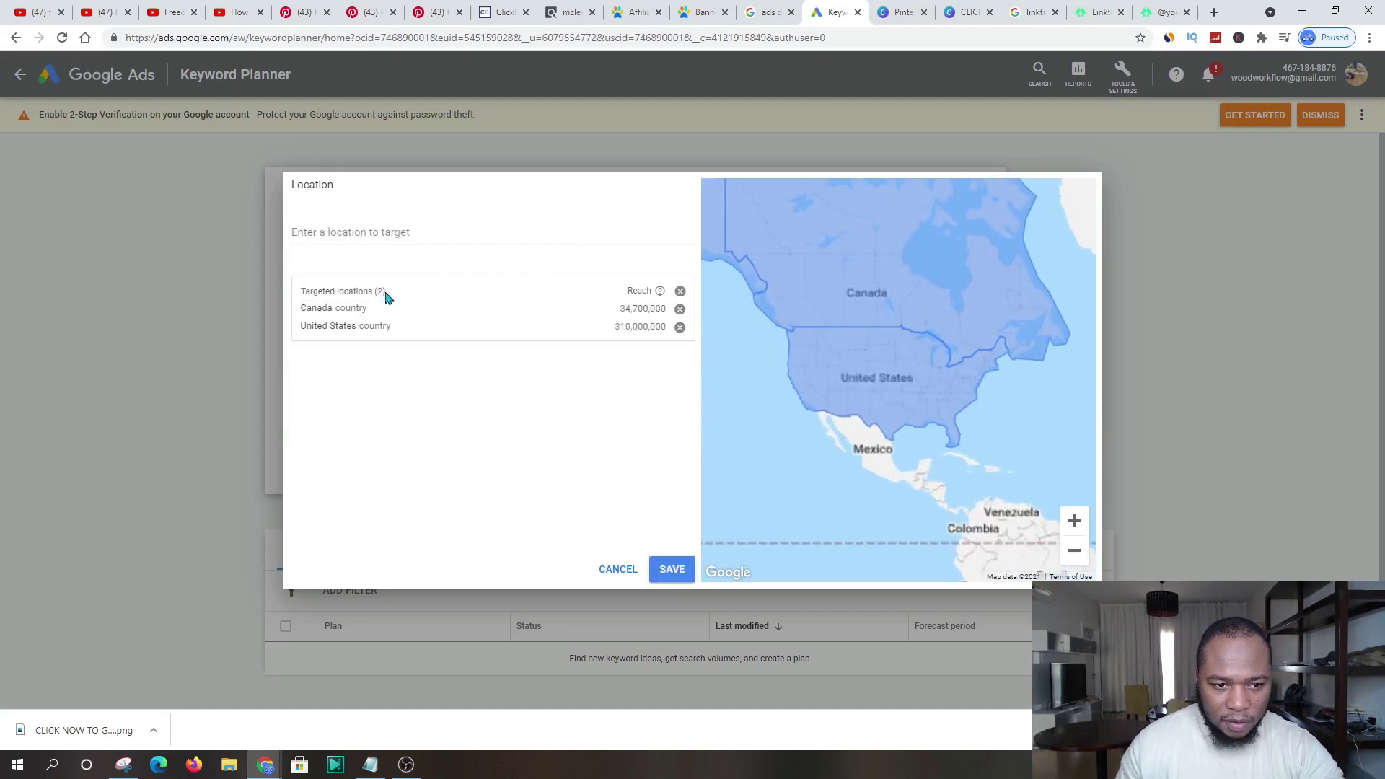
pyautogui.write('United')
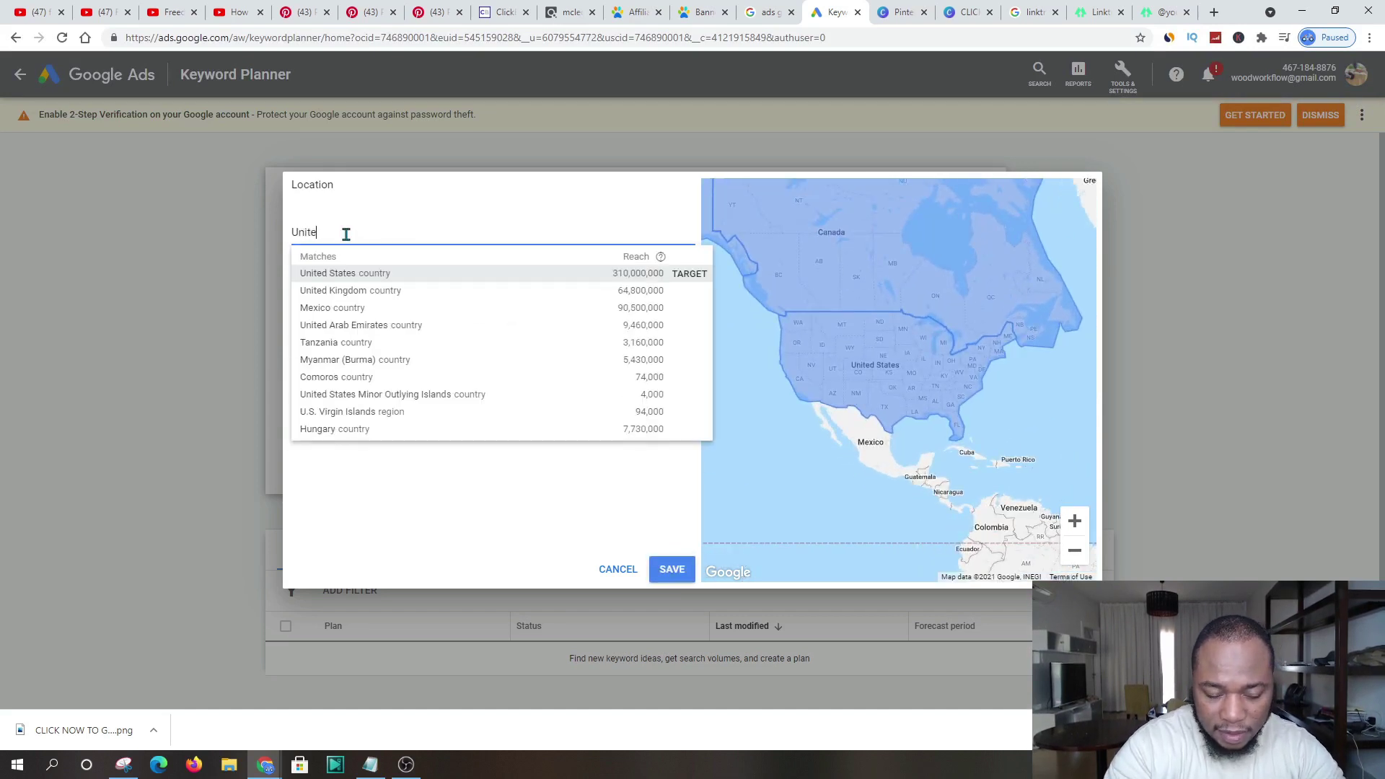
pyautogui.click(371, 291)
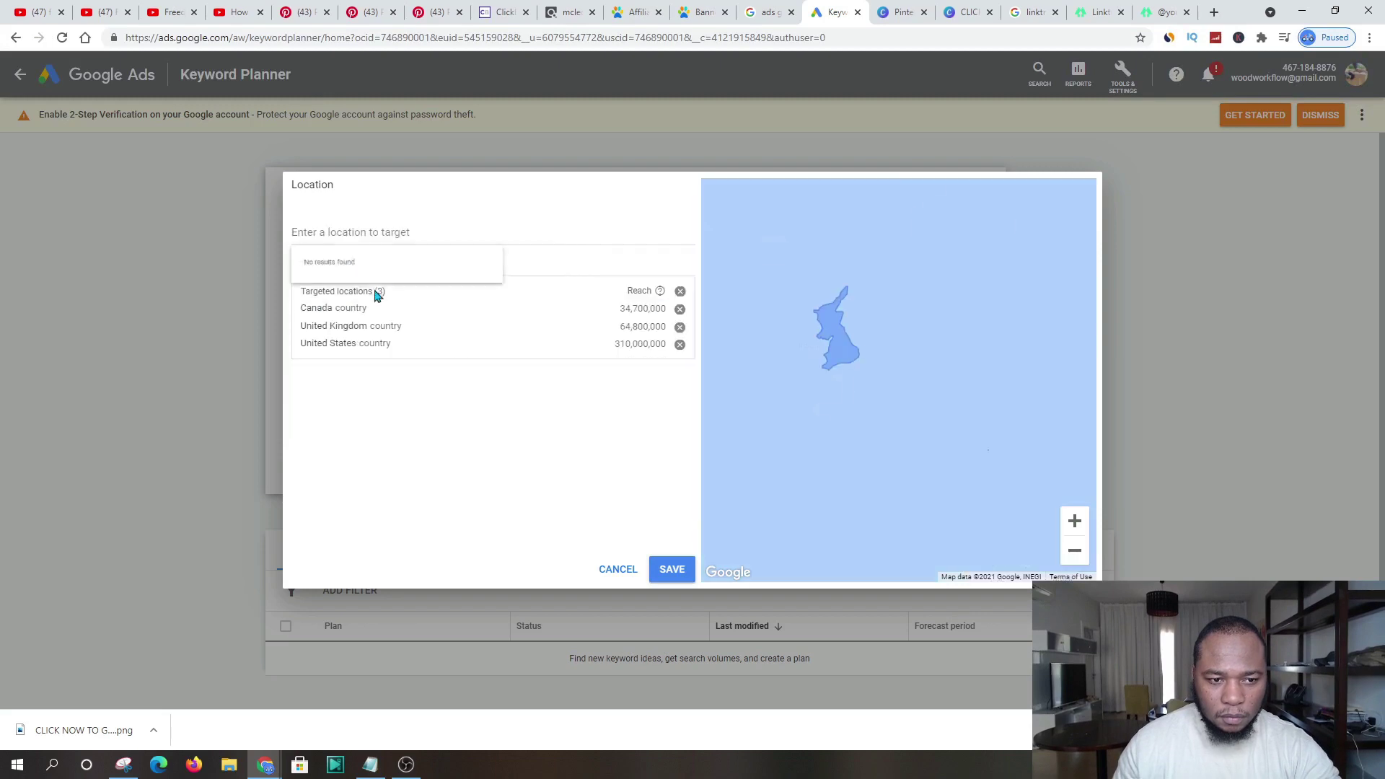
pyautogui.click(374, 232)
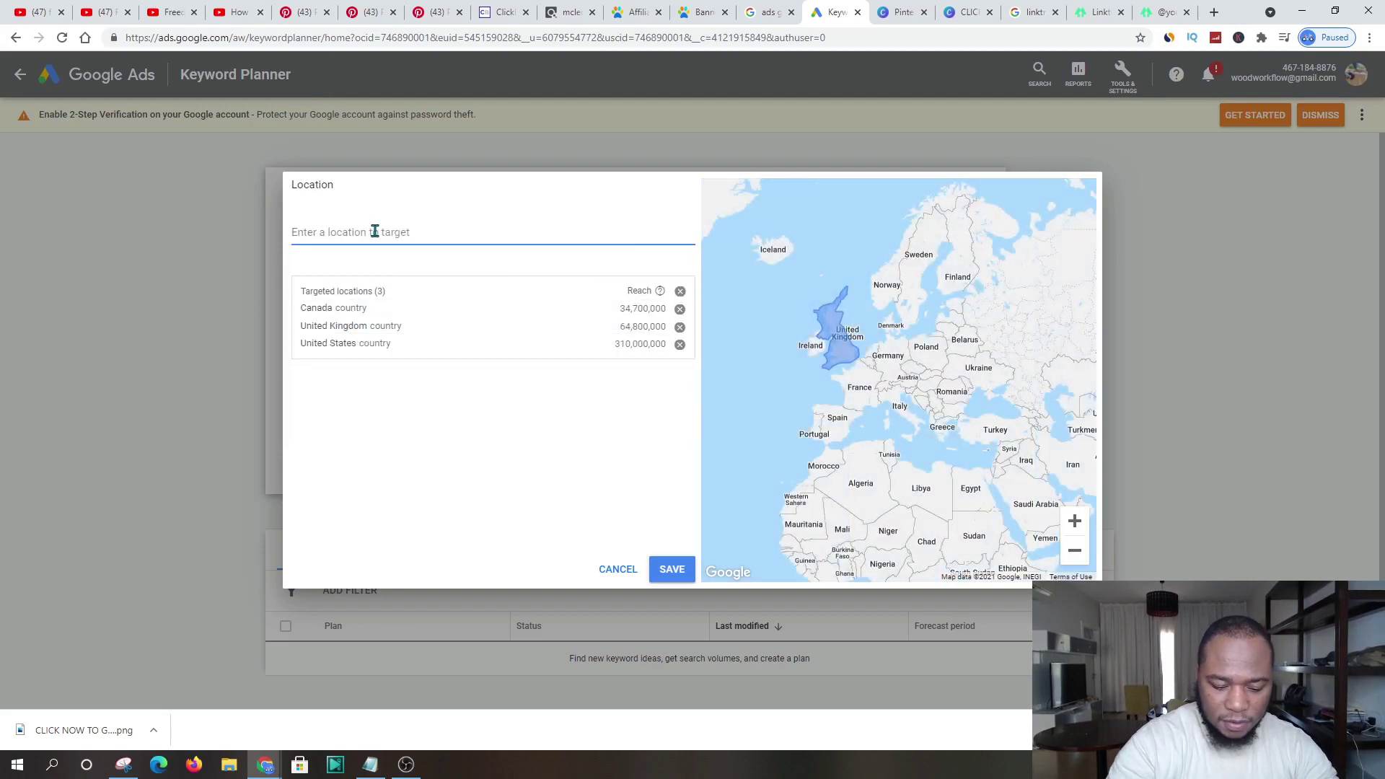
pyautogui.write('New Ze')
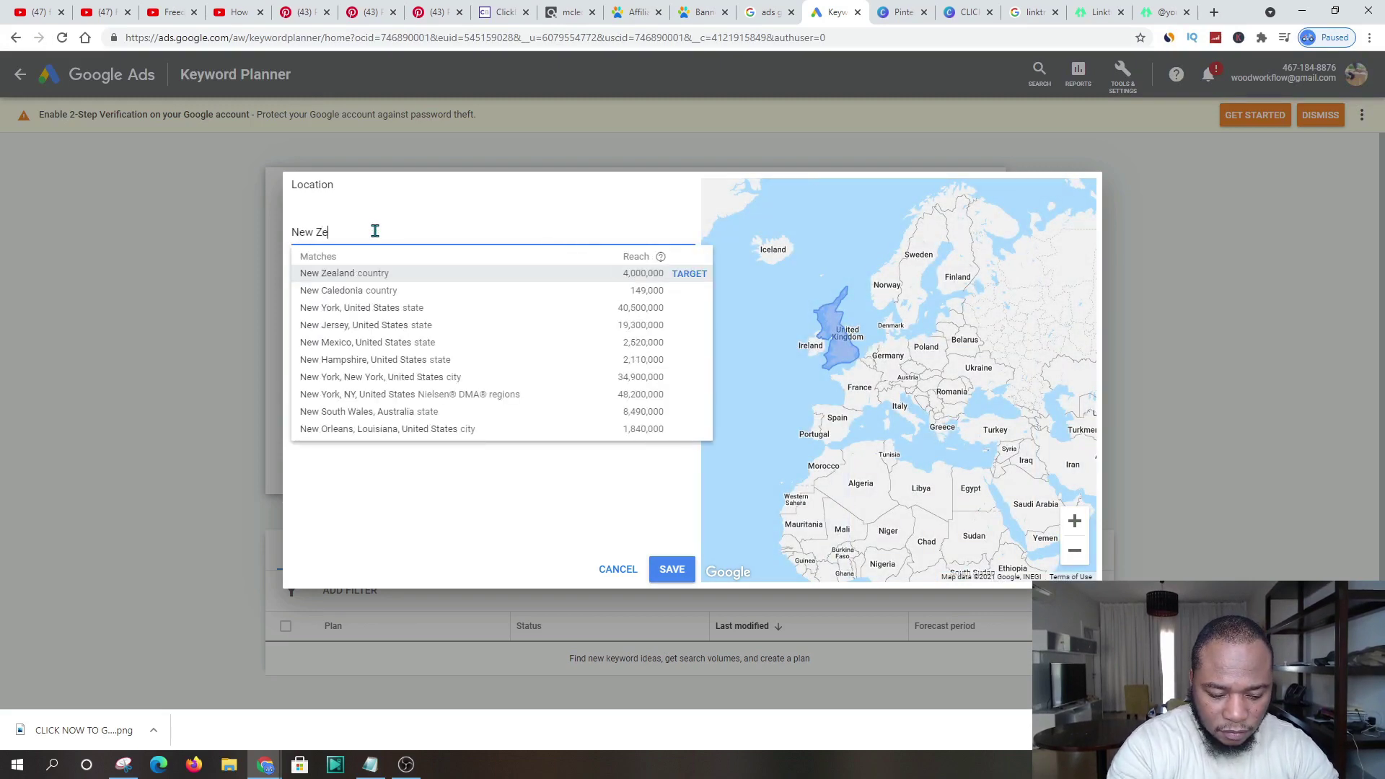
pyautogui.press('BackSpace')
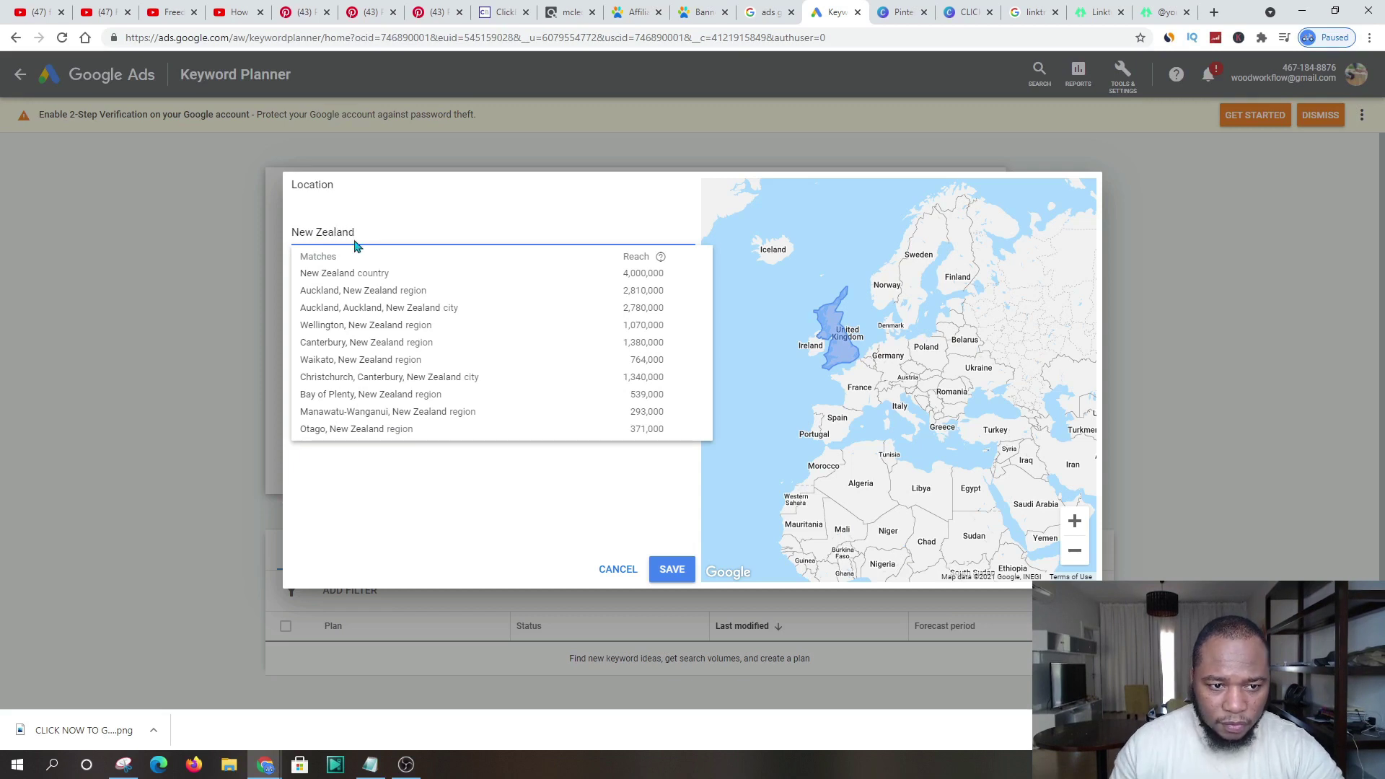
pyautogui.click(340, 274)
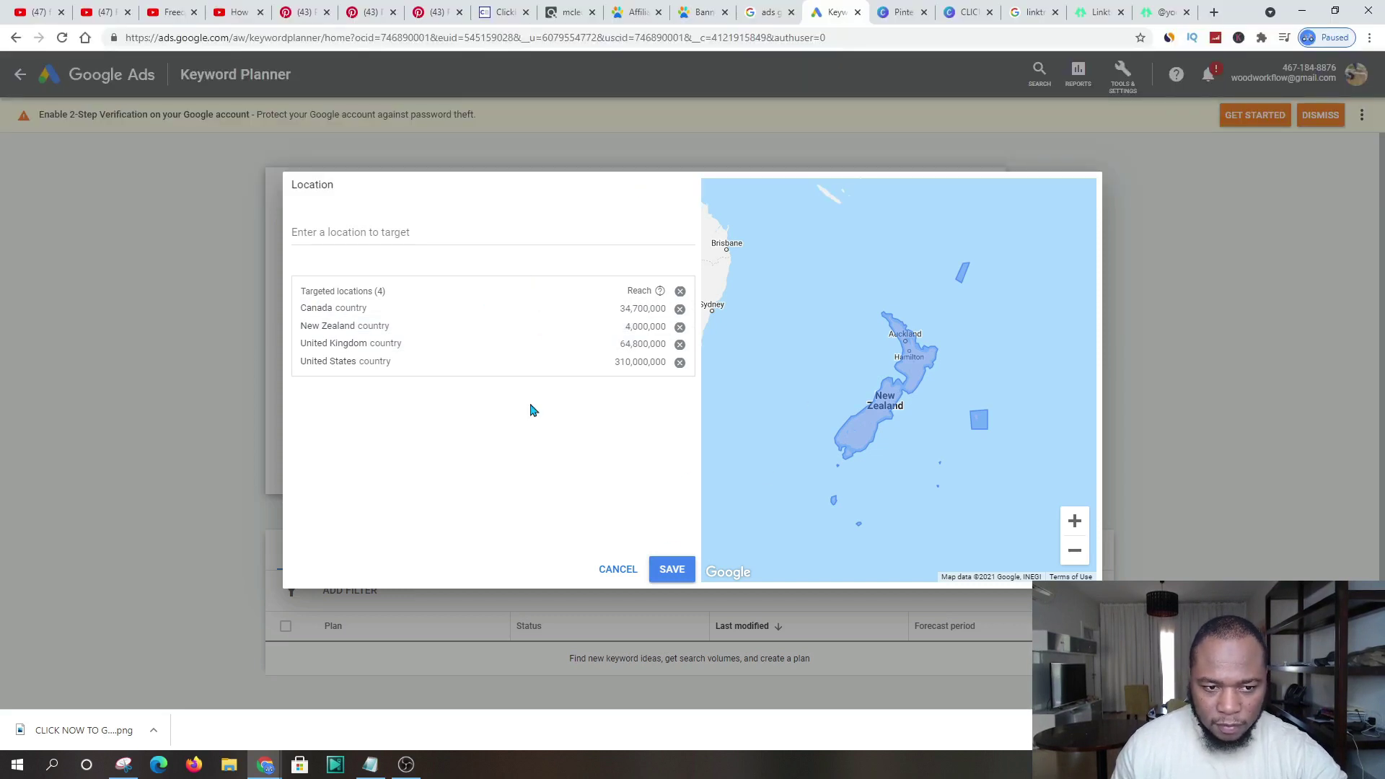
pyautogui.click(674, 570)
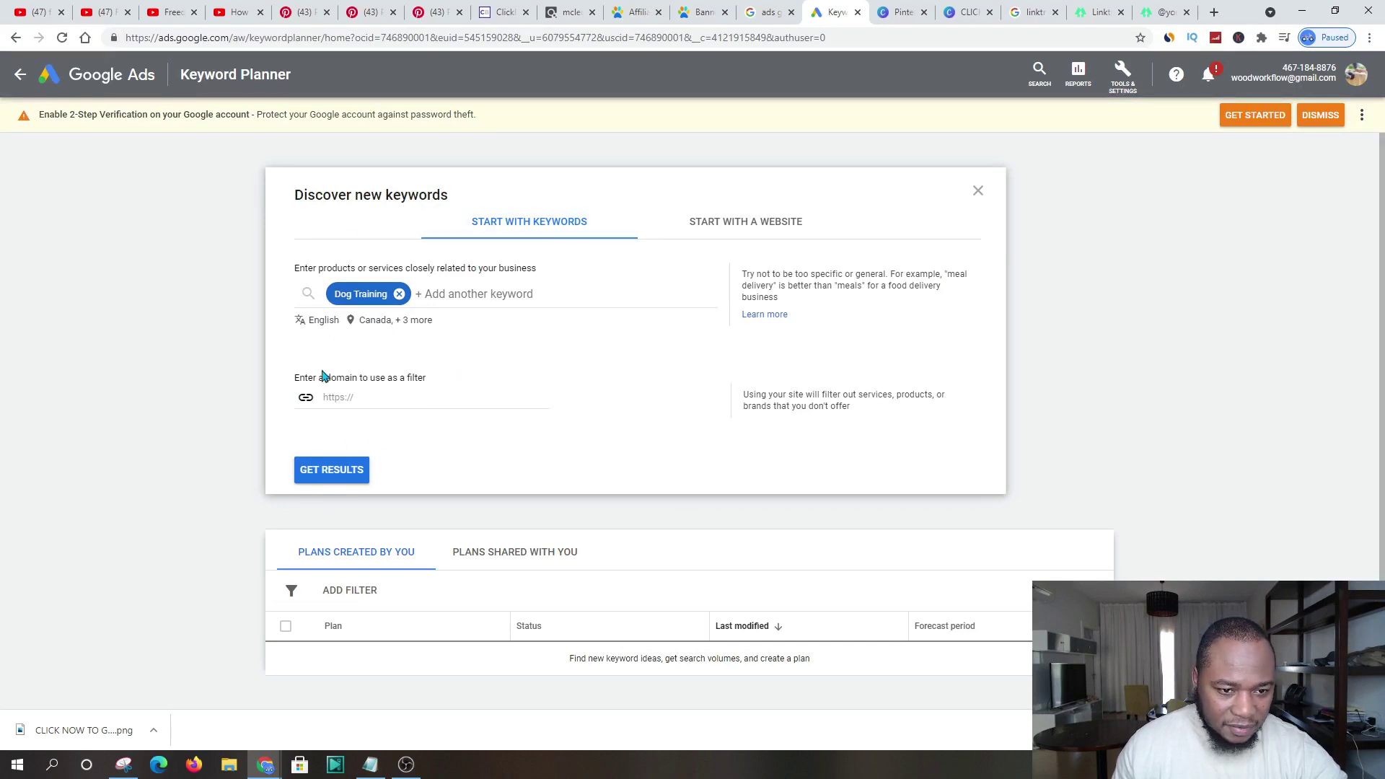
# - Get the keyword ideas for "Dog Training" and copy the low-competition keyword "dog tricks" from the results
pyautogui.click(326, 477)
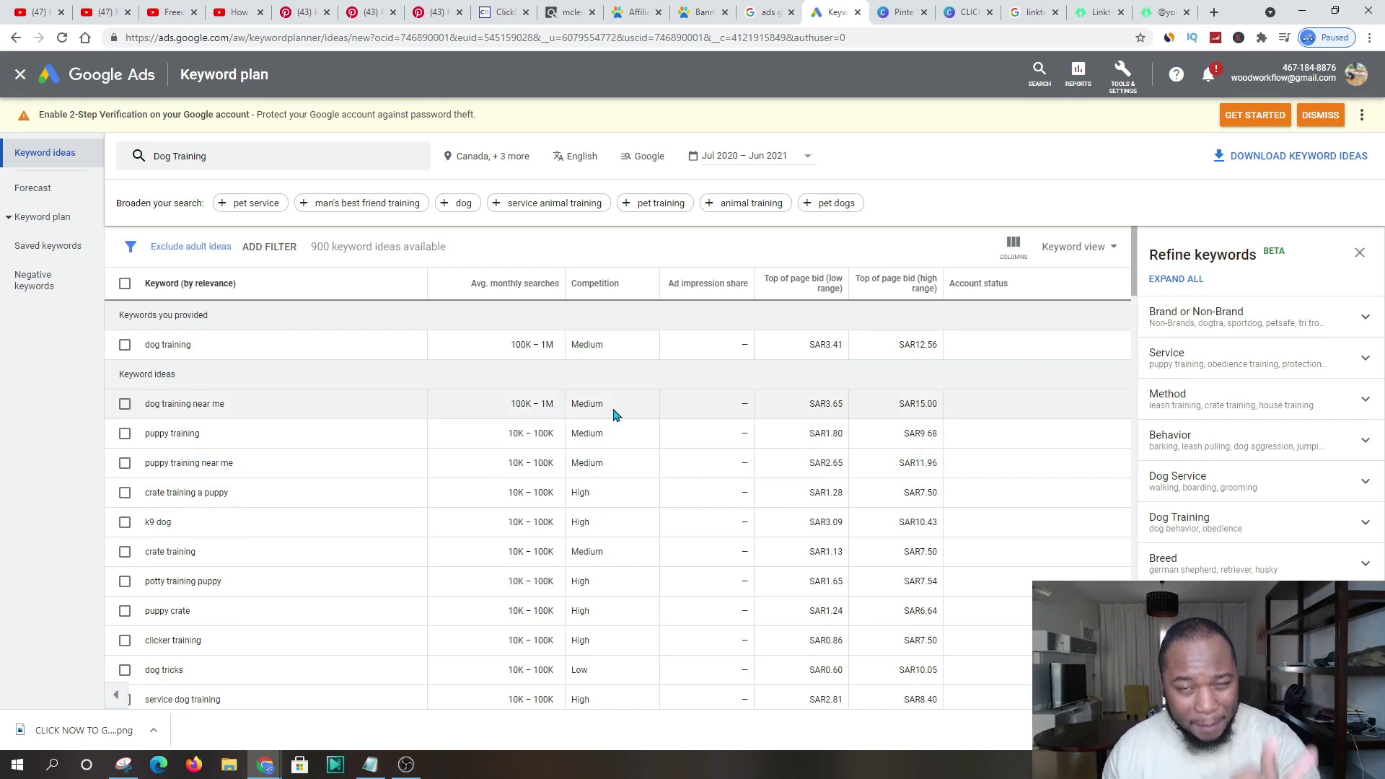
pyautogui.scroll(-2, 321, 415)
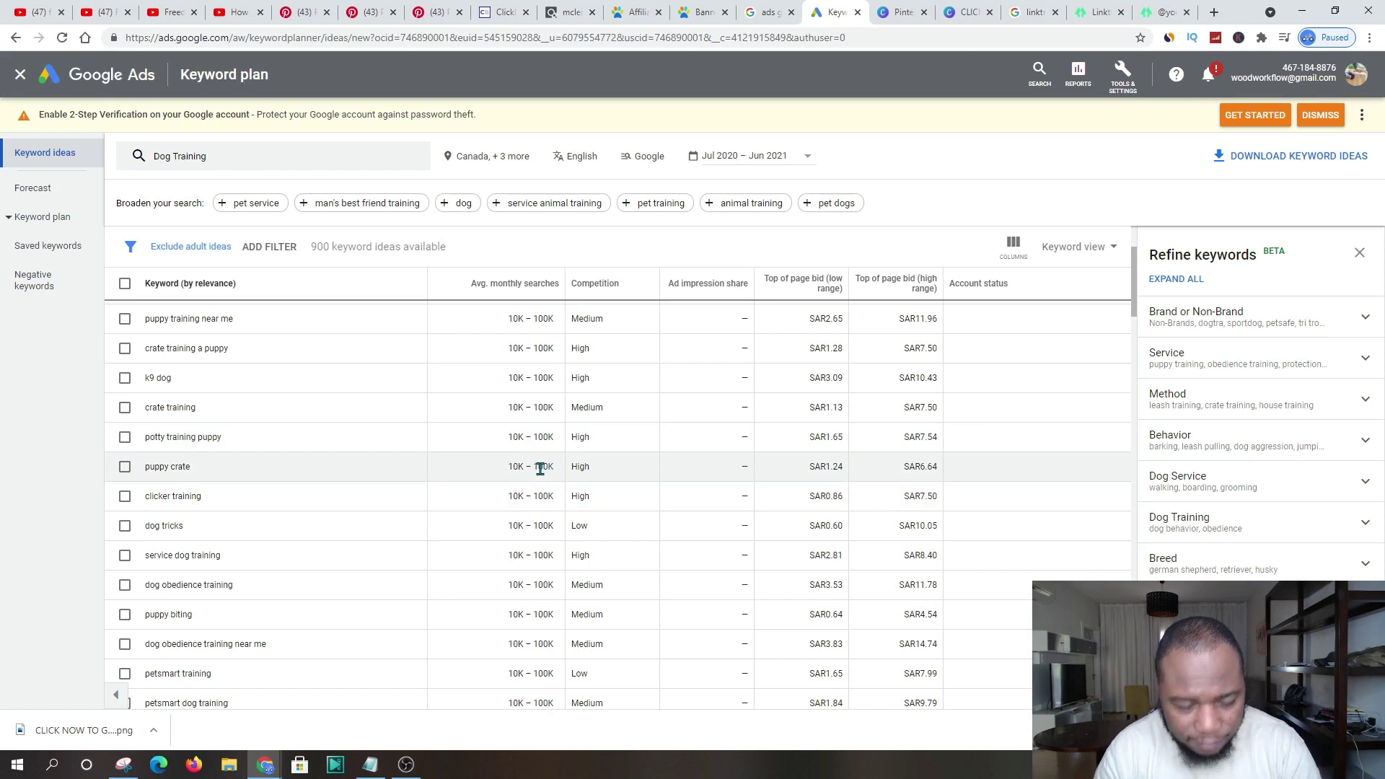
pyautogui.scroll(-1, 472, 456)
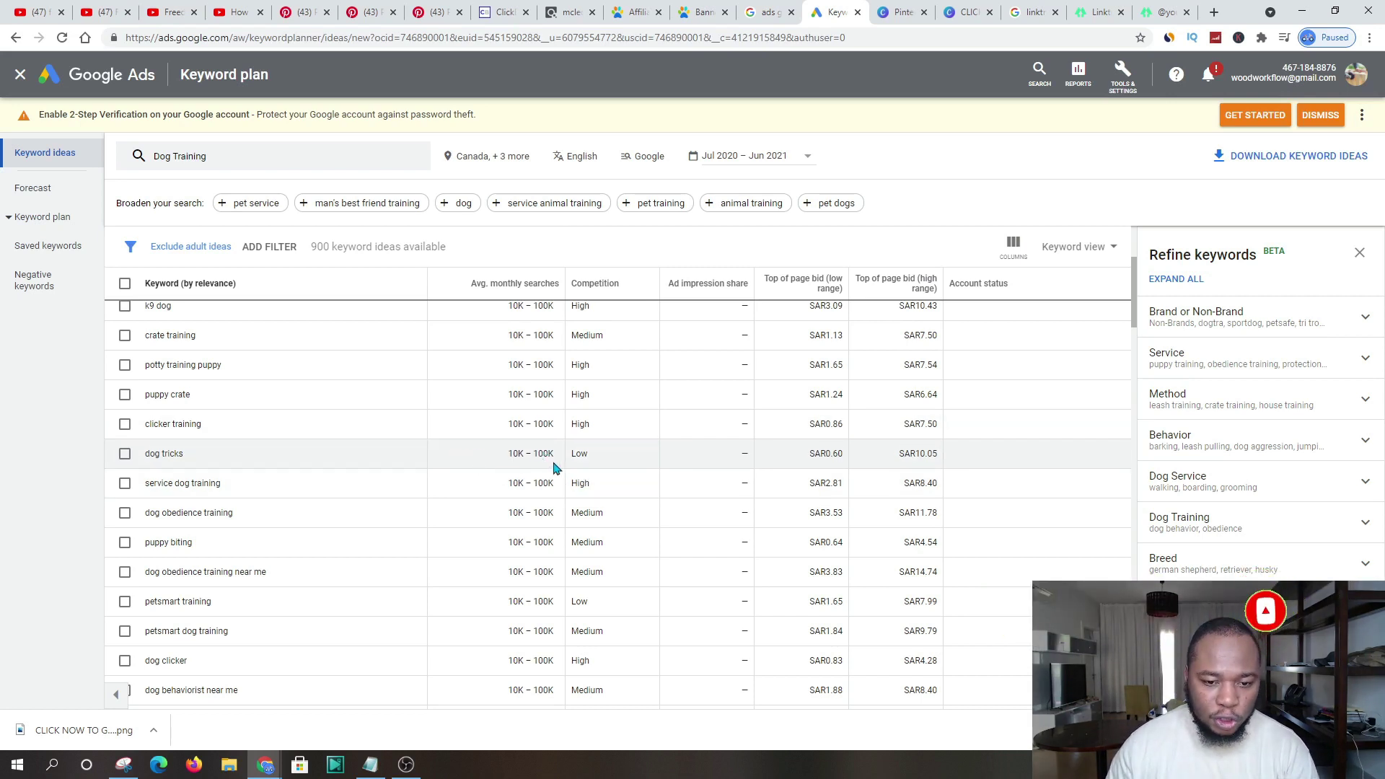
pyautogui.moveTo(193, 456); pyautogui.dragTo(128, 458)
pyautogui.rightClick(154, 454)
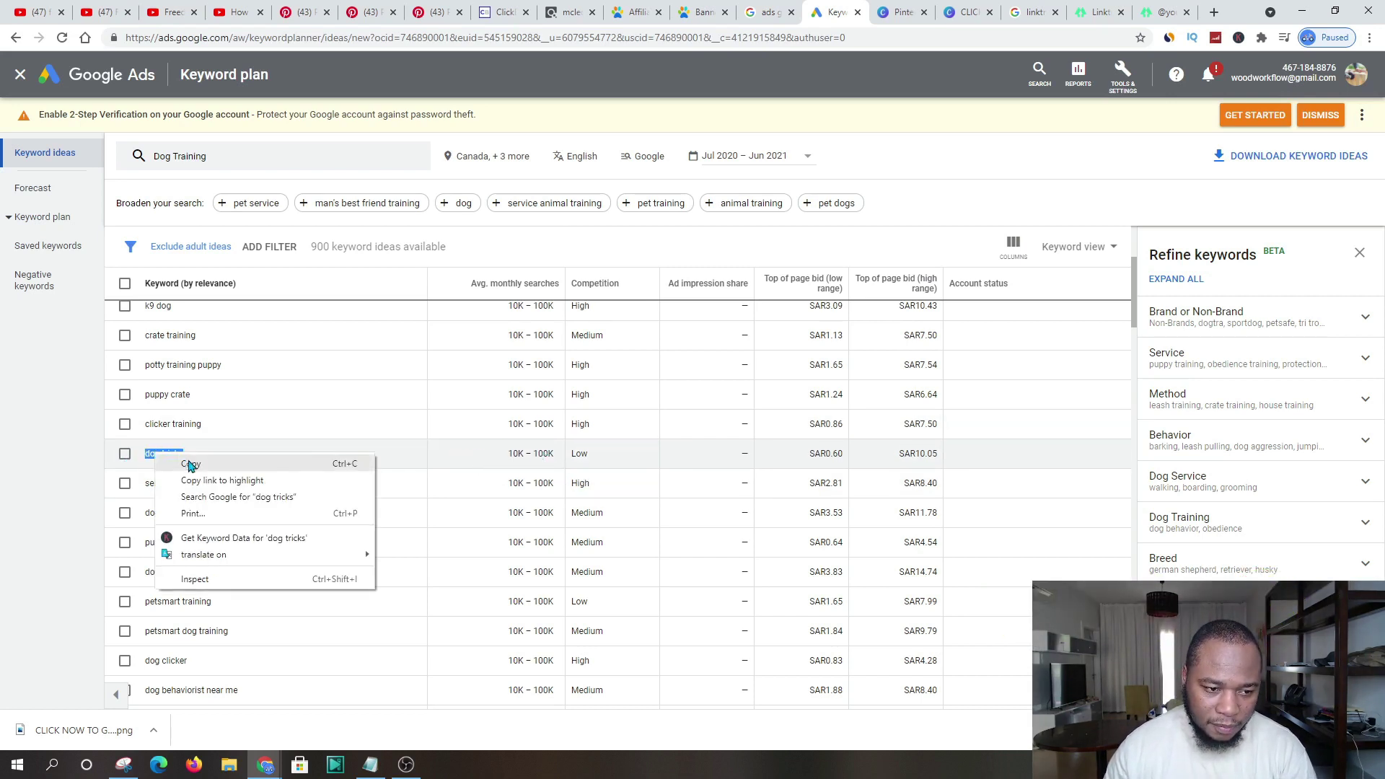
pyautogui.click(190, 463)
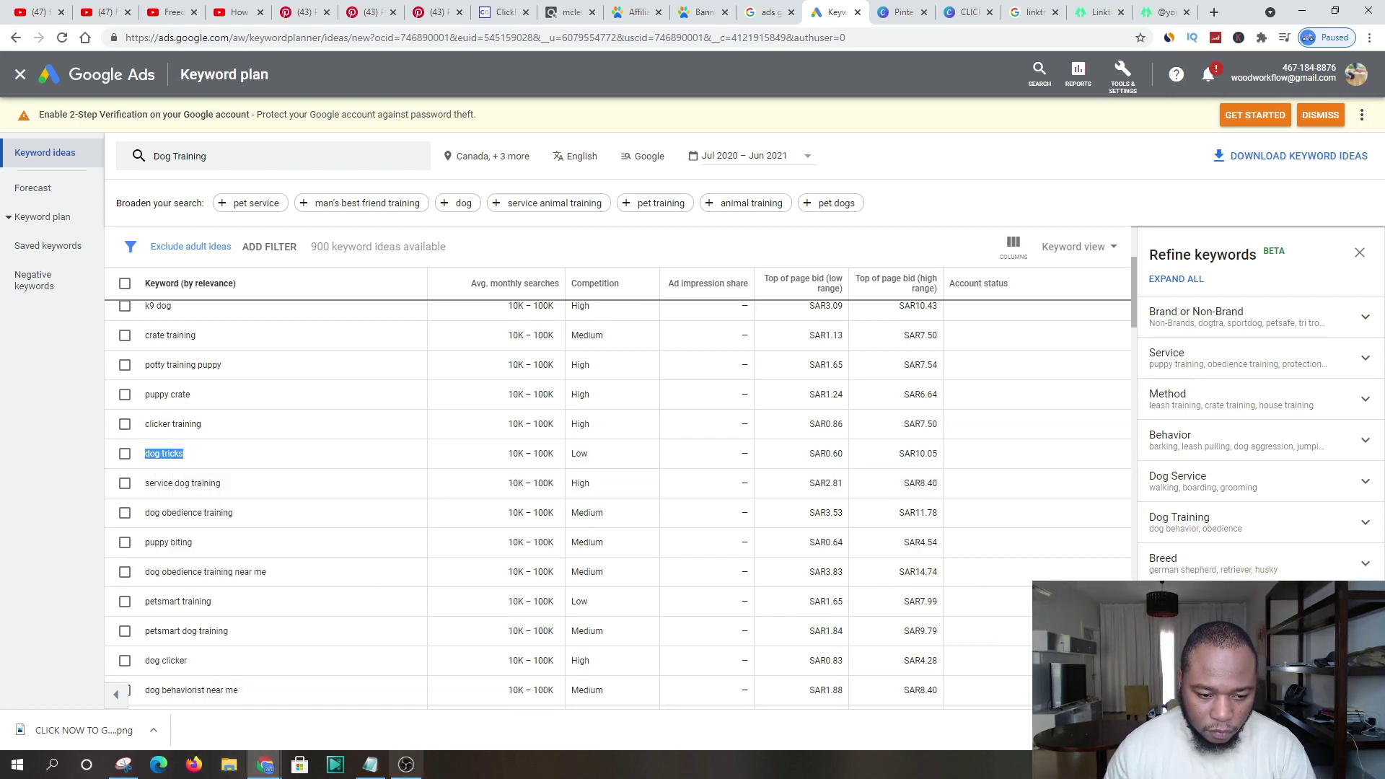
# - Switch to the Notepad note and paste "dog tricks" a few lines below the HopLink
pyautogui.click(123, 764)
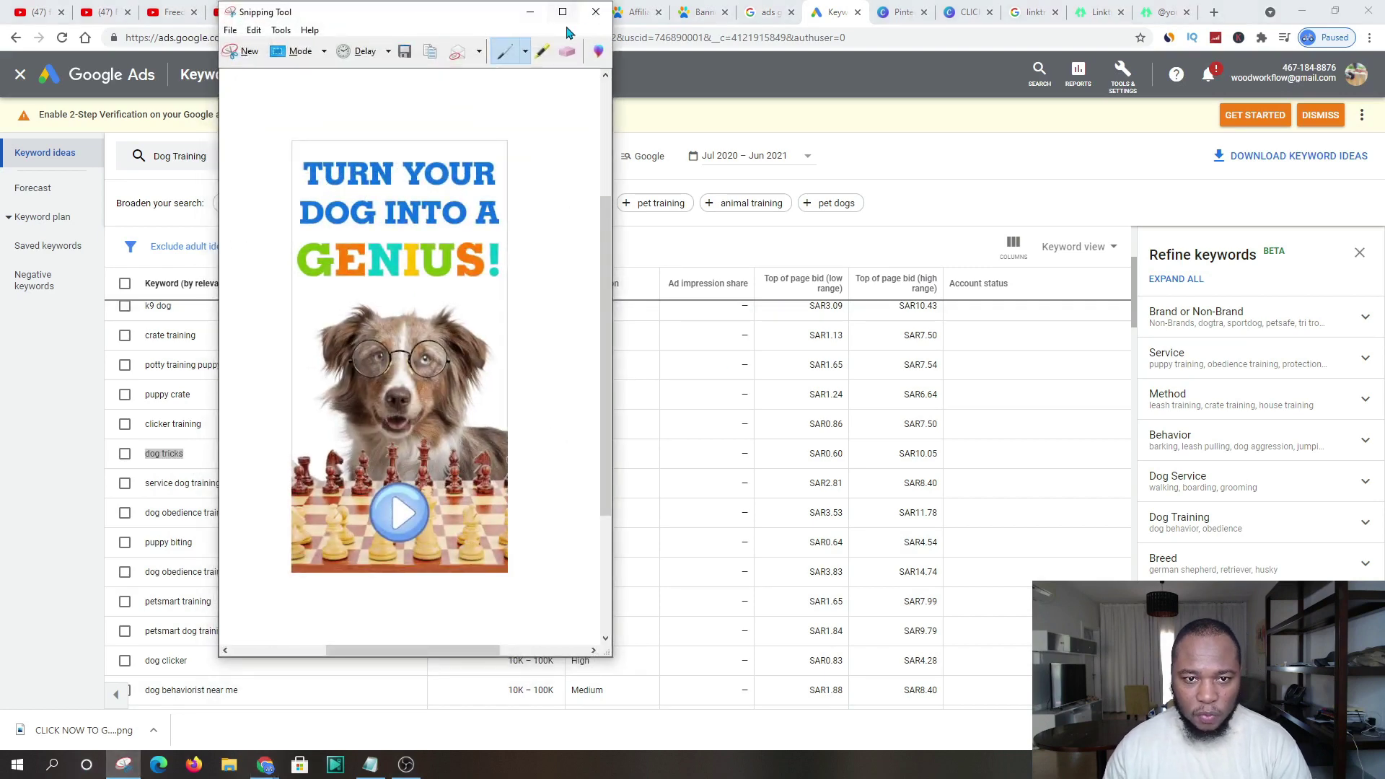
pyautogui.click(530, 12)
pyautogui.hotkey('alt', 'Tab')
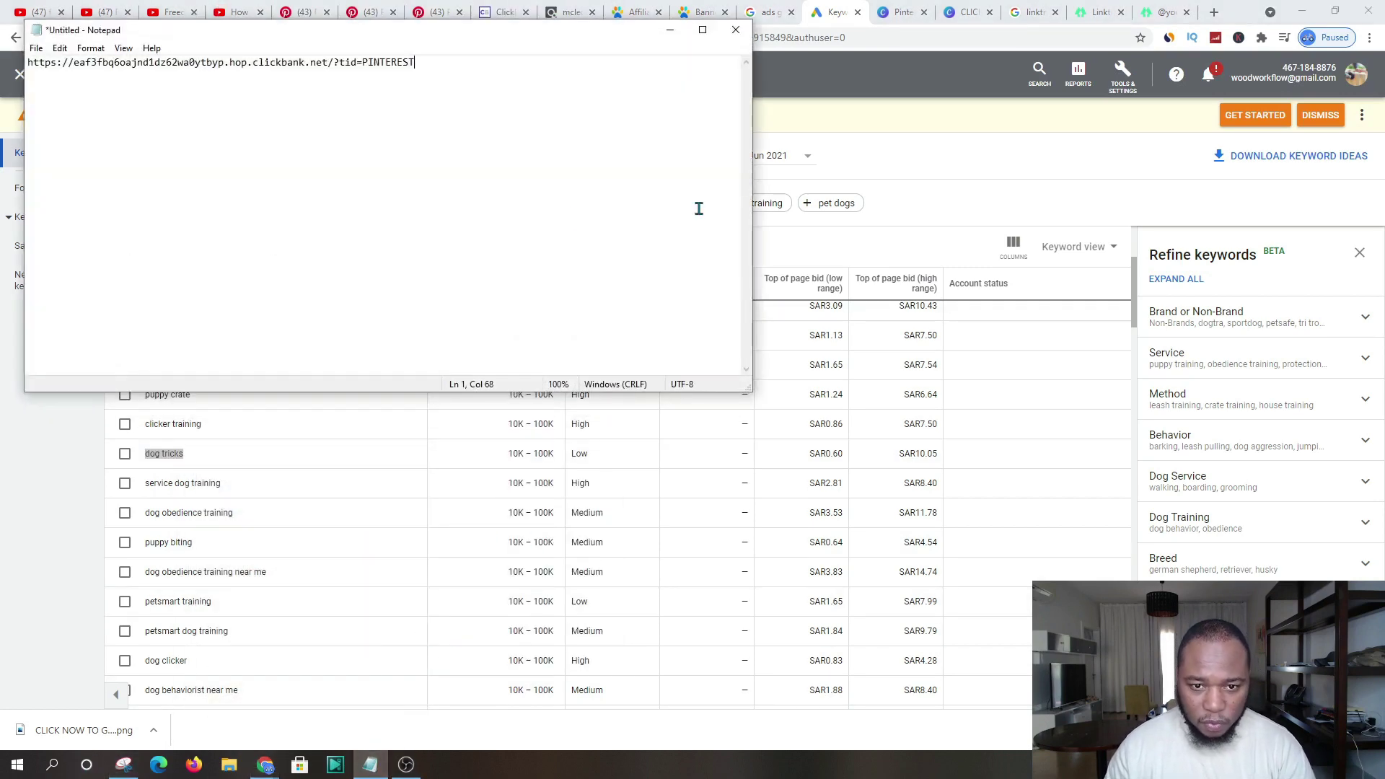
pyautogui.press('Return')
pyautogui.press('Return')
pyautogui.press('Return')
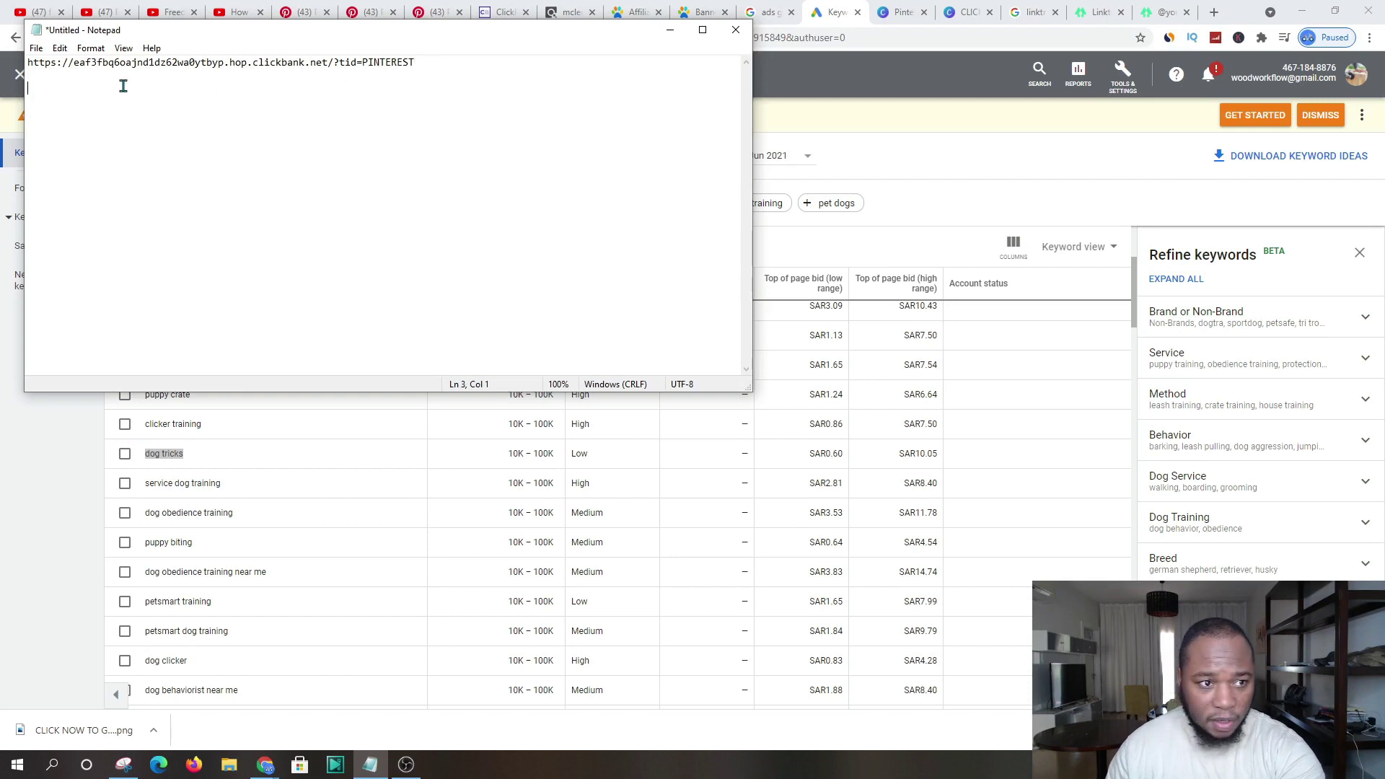
pyautogui.rightClick(57, 103)
pyautogui.click(92, 166)
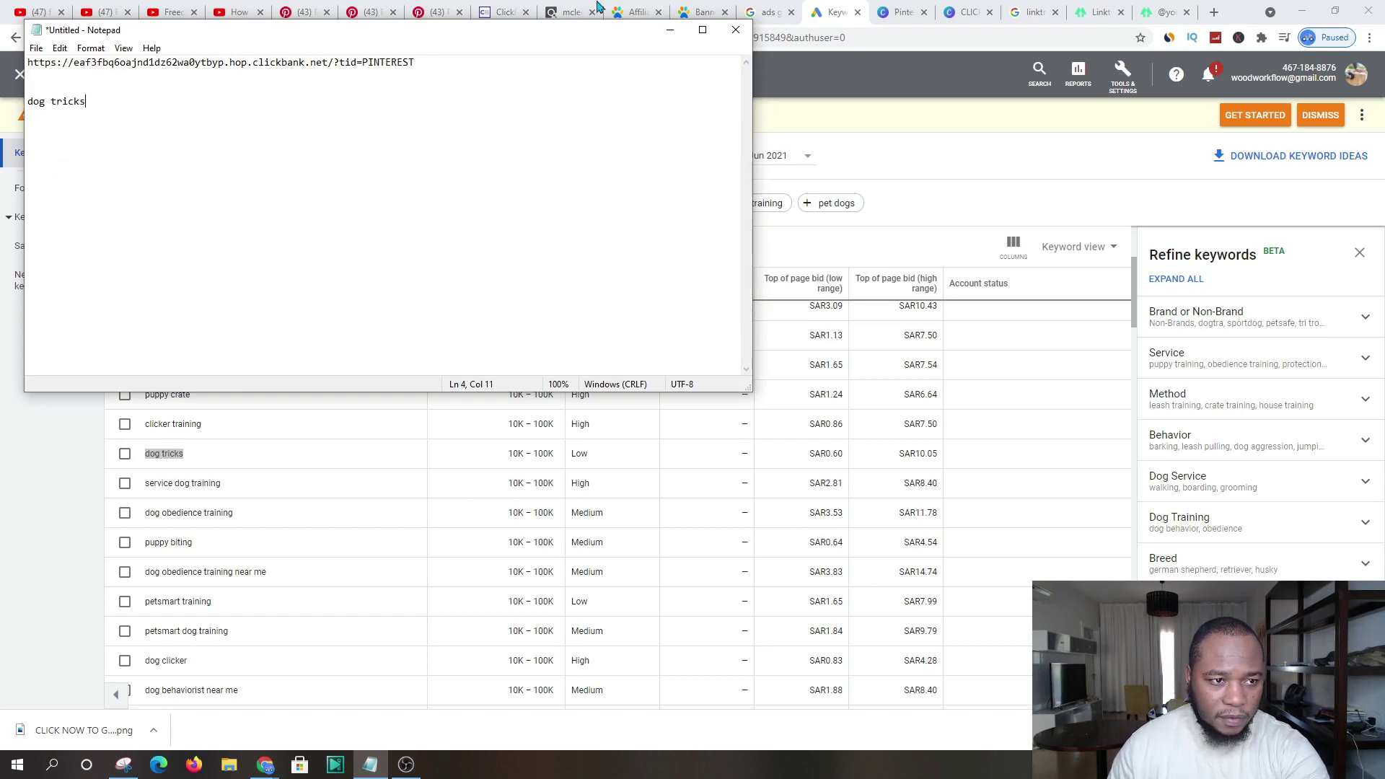
pyautogui.click(670, 29)
# - Copy the keyword "dog obedience training near me" from Keyword Planner and paste it on a new line in the Notepad list
pyautogui.scroll(-2, 280, 474)
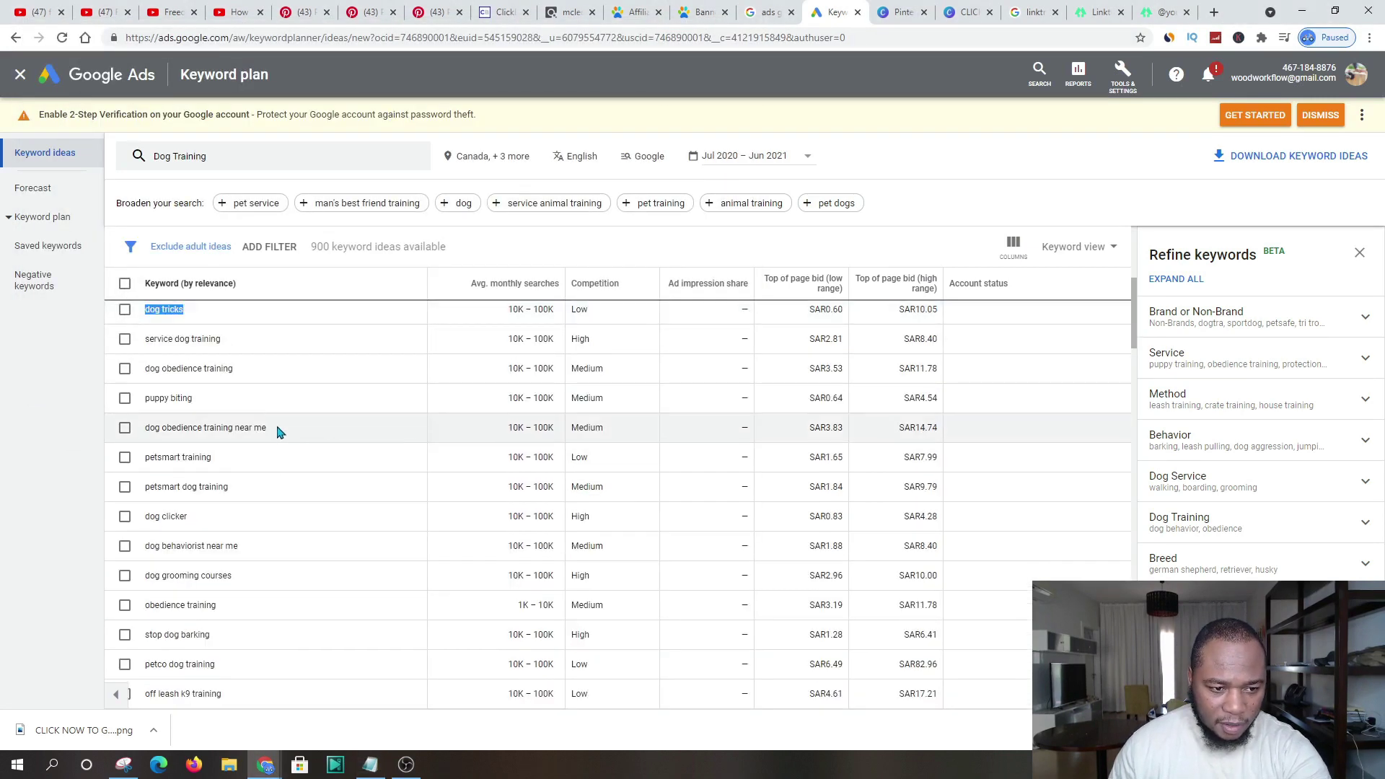
pyautogui.moveTo(278, 427); pyautogui.dragTo(141, 440)
pyautogui.rightClick(171, 427)
pyautogui.click(206, 435)
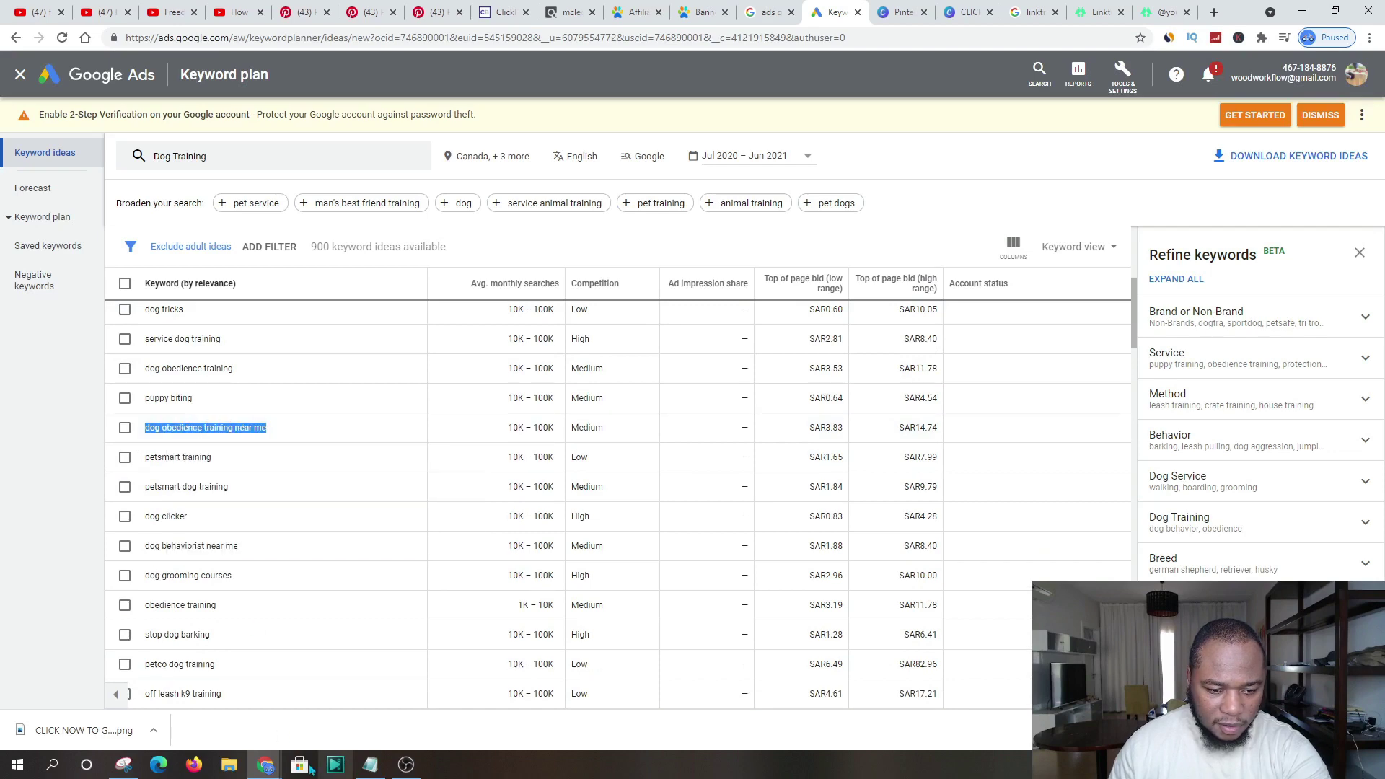
pyautogui.click(370, 765)
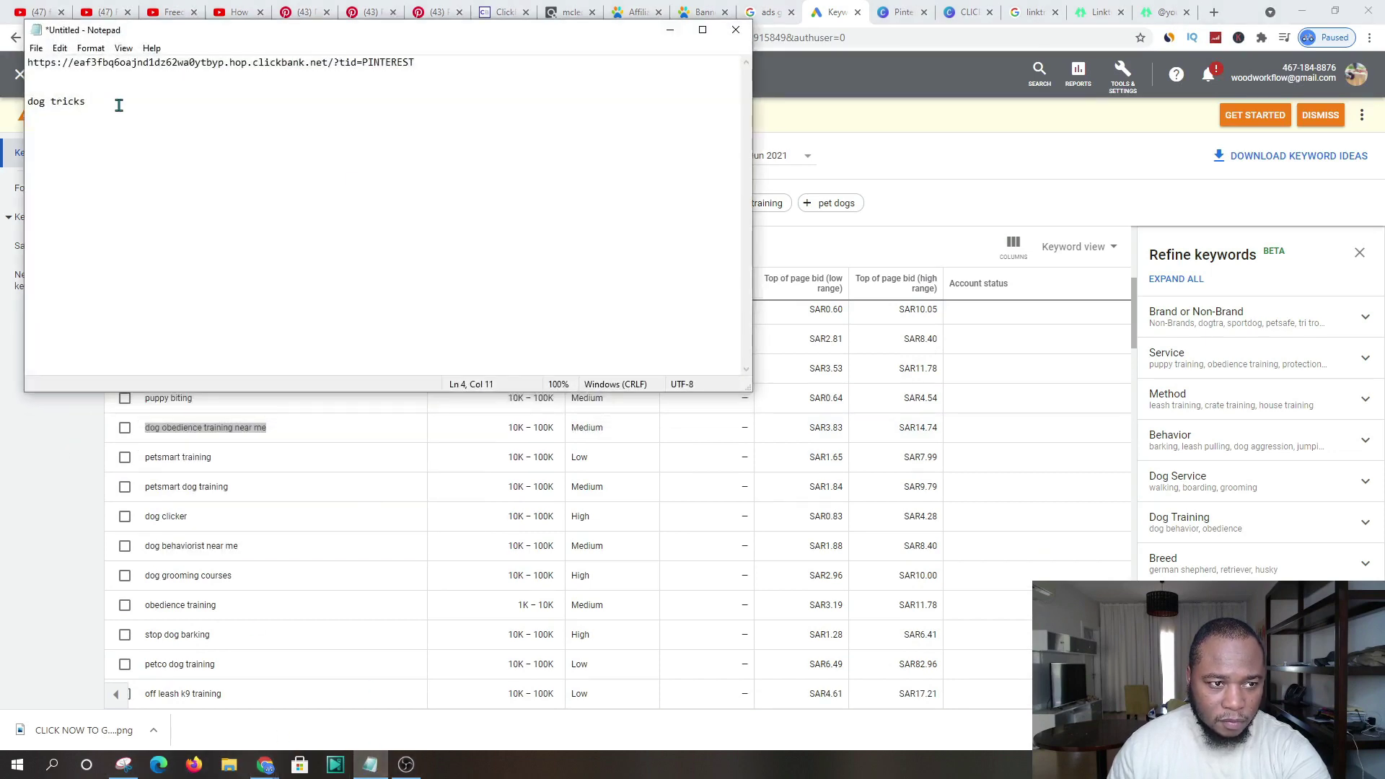
pyautogui.rightClick(71, 131)
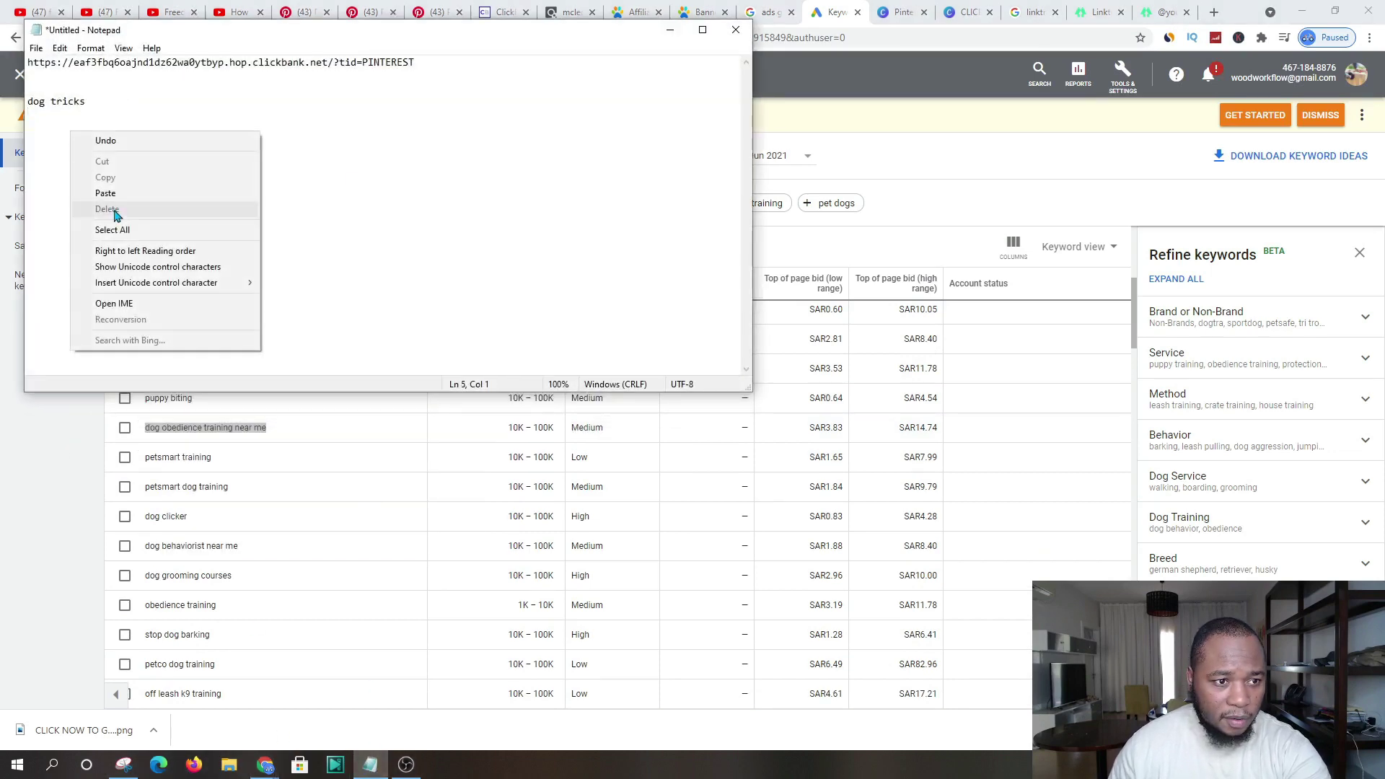
pyautogui.click(115, 193)
pyautogui.click(663, 32)
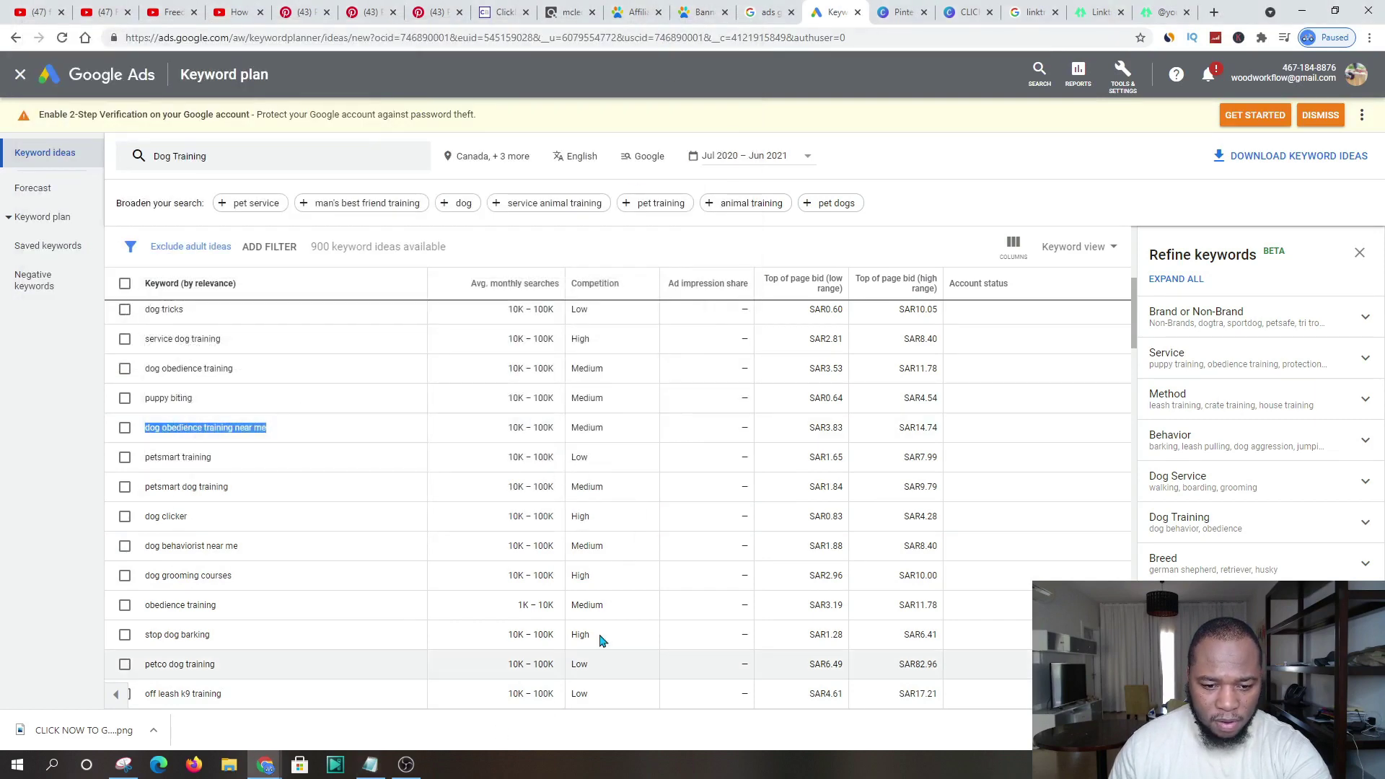
# - Copy the low-competition keyword "k9 training" from the keyword ideas and add it as the next line in Notepad
pyautogui.scroll(-4, 618, 517)
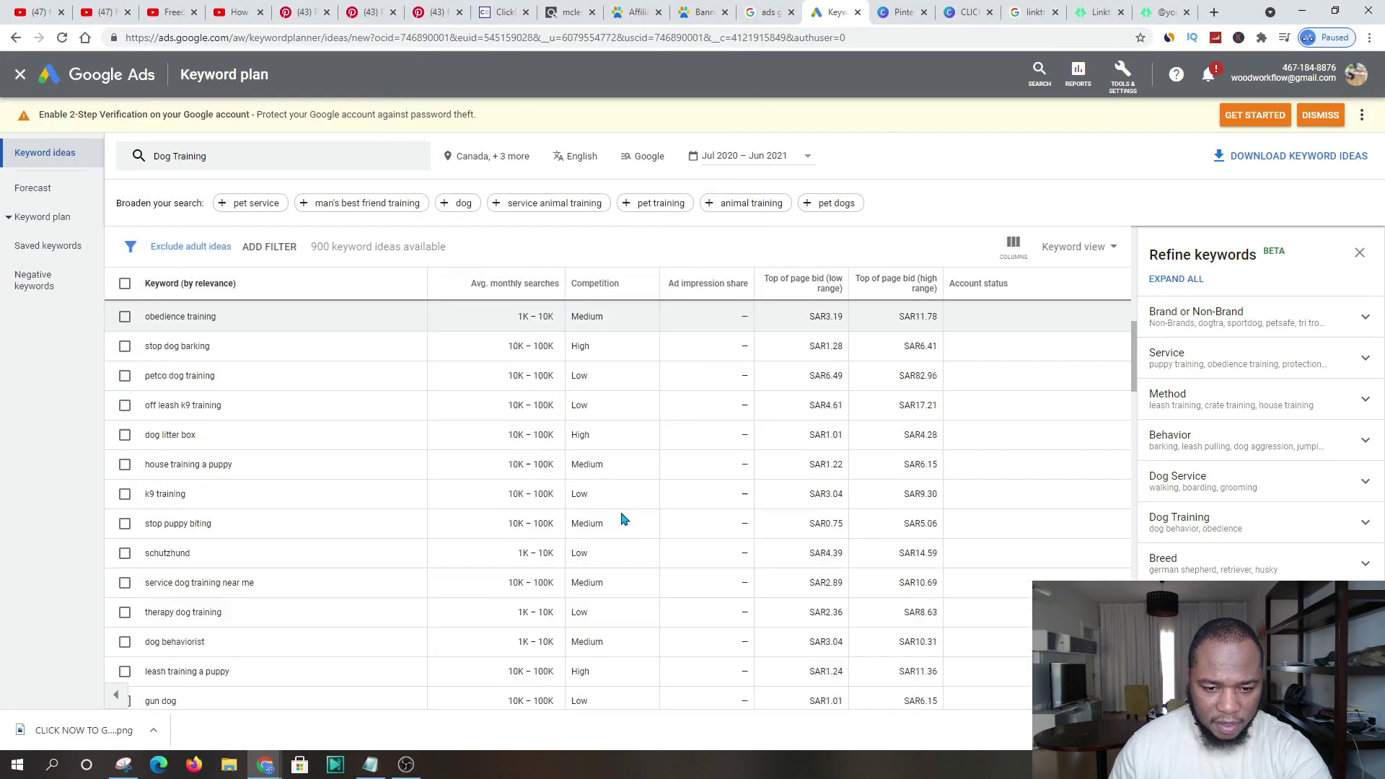
pyautogui.tripleClick(180, 495)
pyautogui.rightClick(168, 491)
pyautogui.click(195, 505)
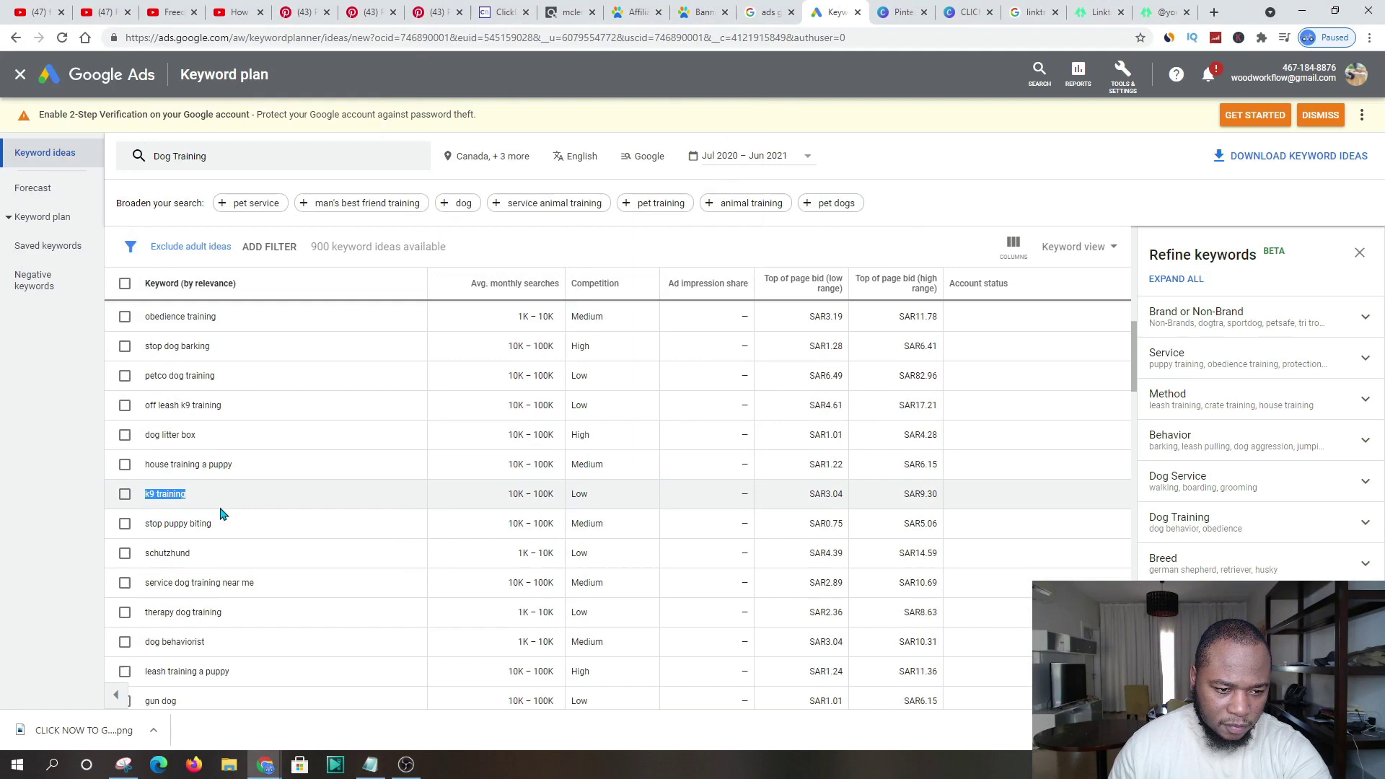
pyautogui.click(371, 764)
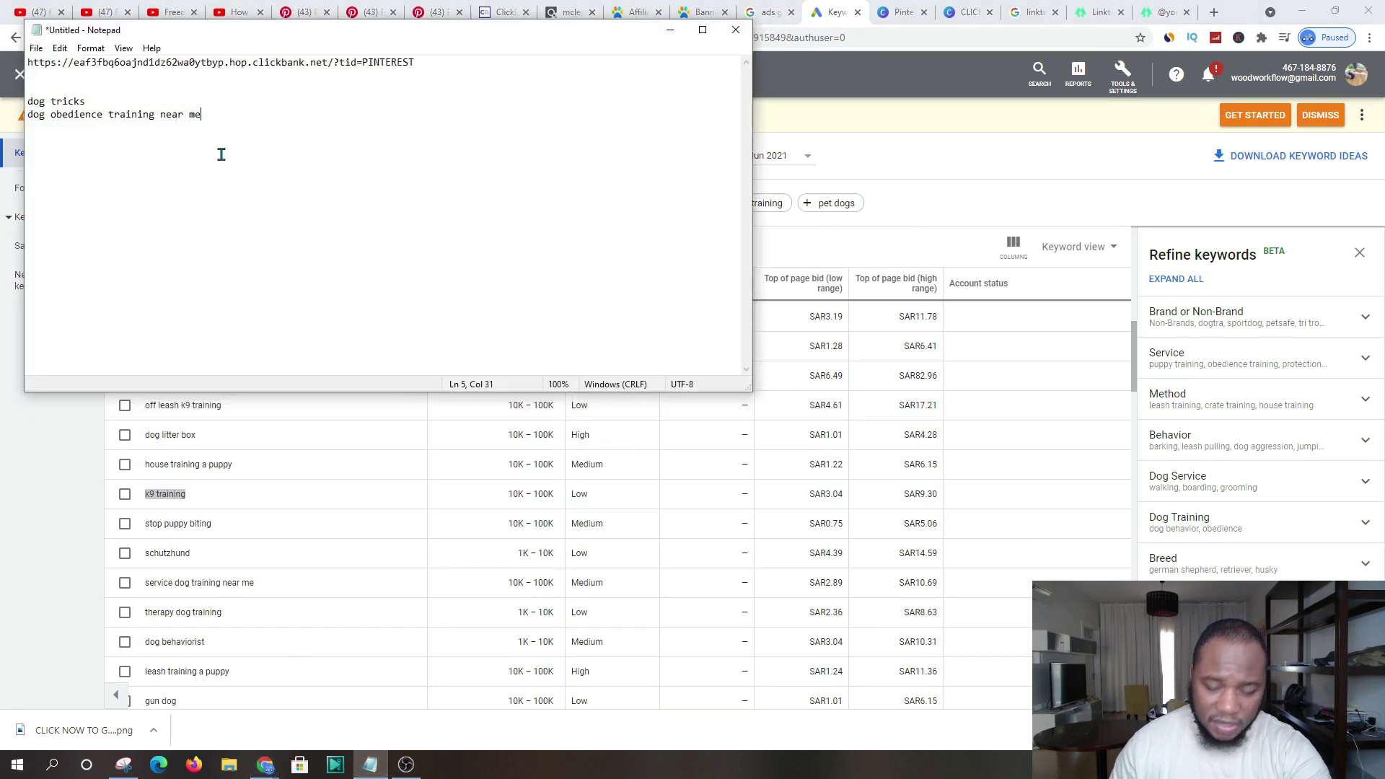
pyautogui.rightClick(42, 134)
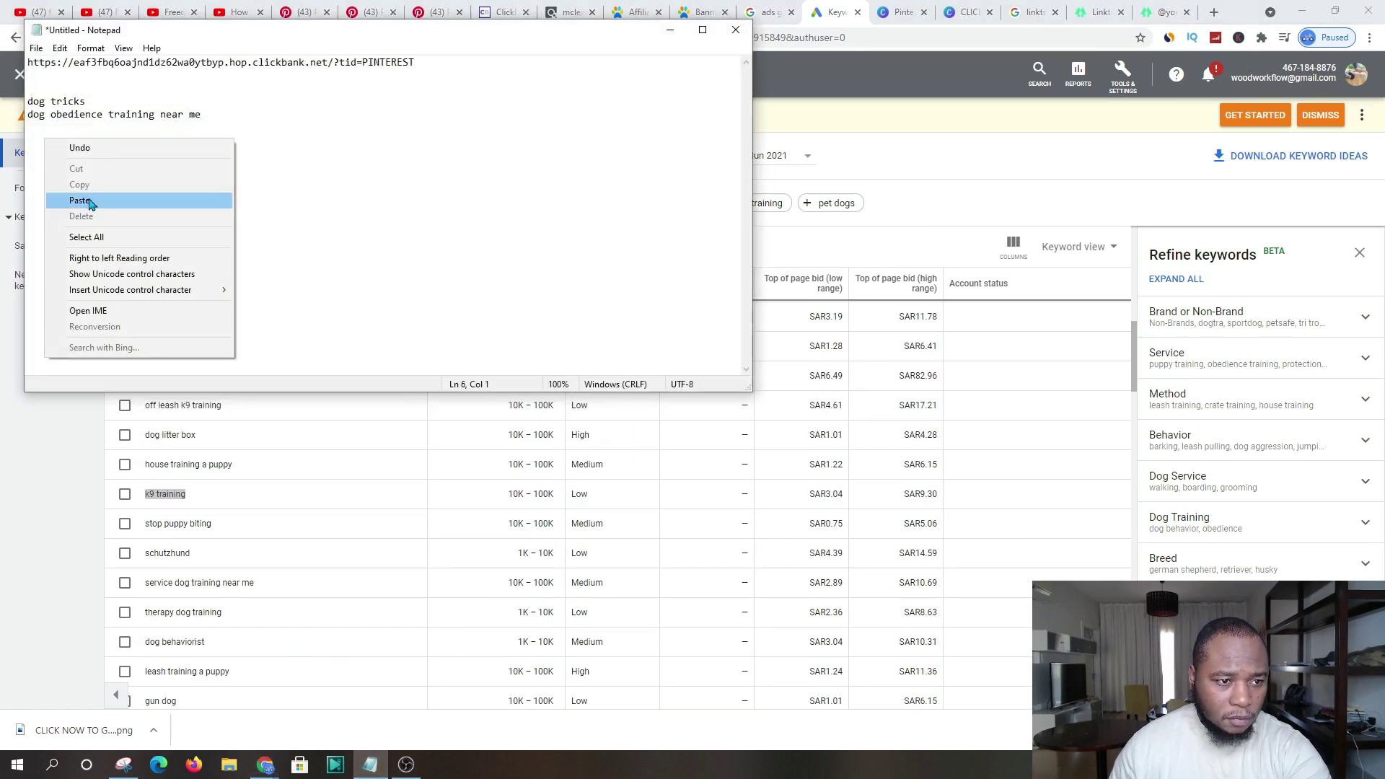
pyautogui.click(88, 198)
pyautogui.click(364, 763)
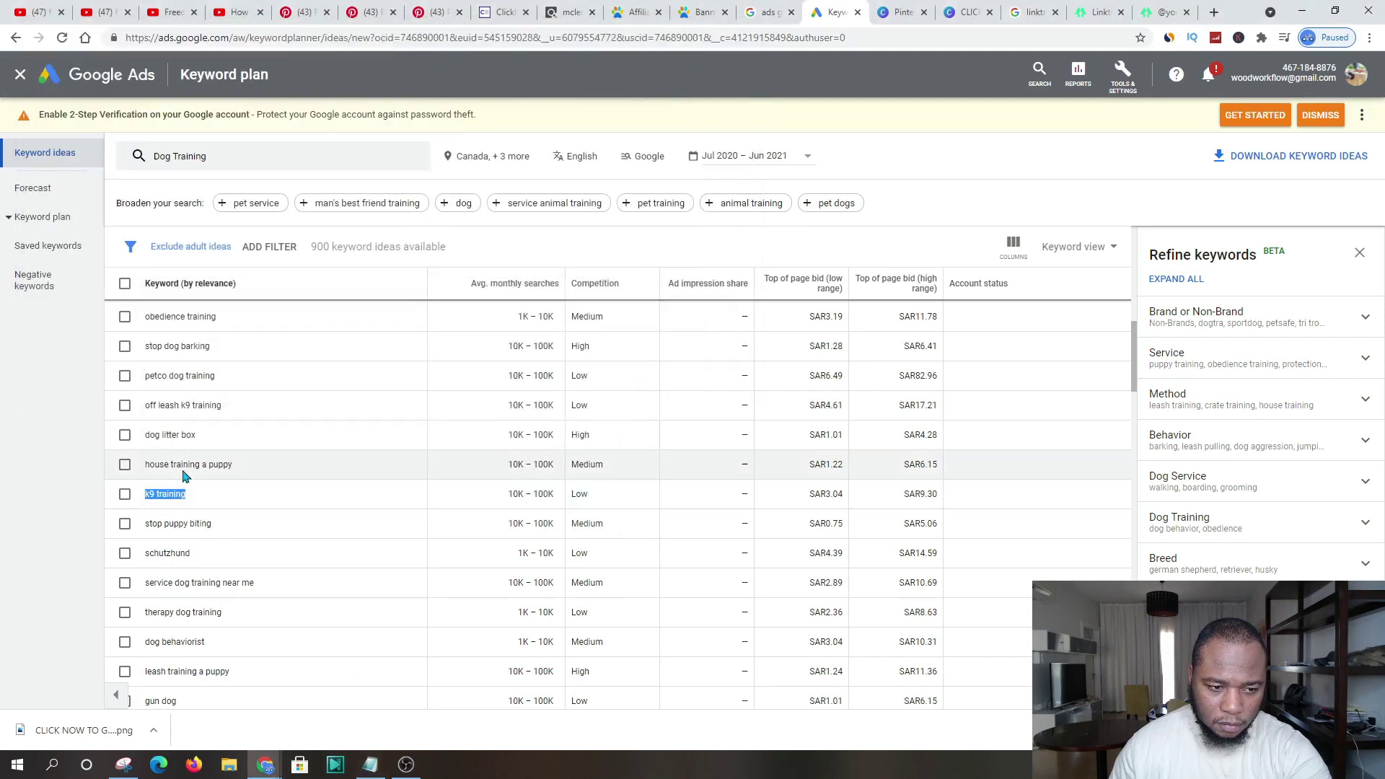
# - Copy the keyword "therapy dog training" from the keyword ideas and add it as the fourth line of the Notepad list
pyautogui.scroll(-1, 469, 563)
pyautogui.moveTo(225, 540); pyautogui.dragTo(147, 542)
pyautogui.rightClick(152, 537)
pyautogui.click(247, 546)
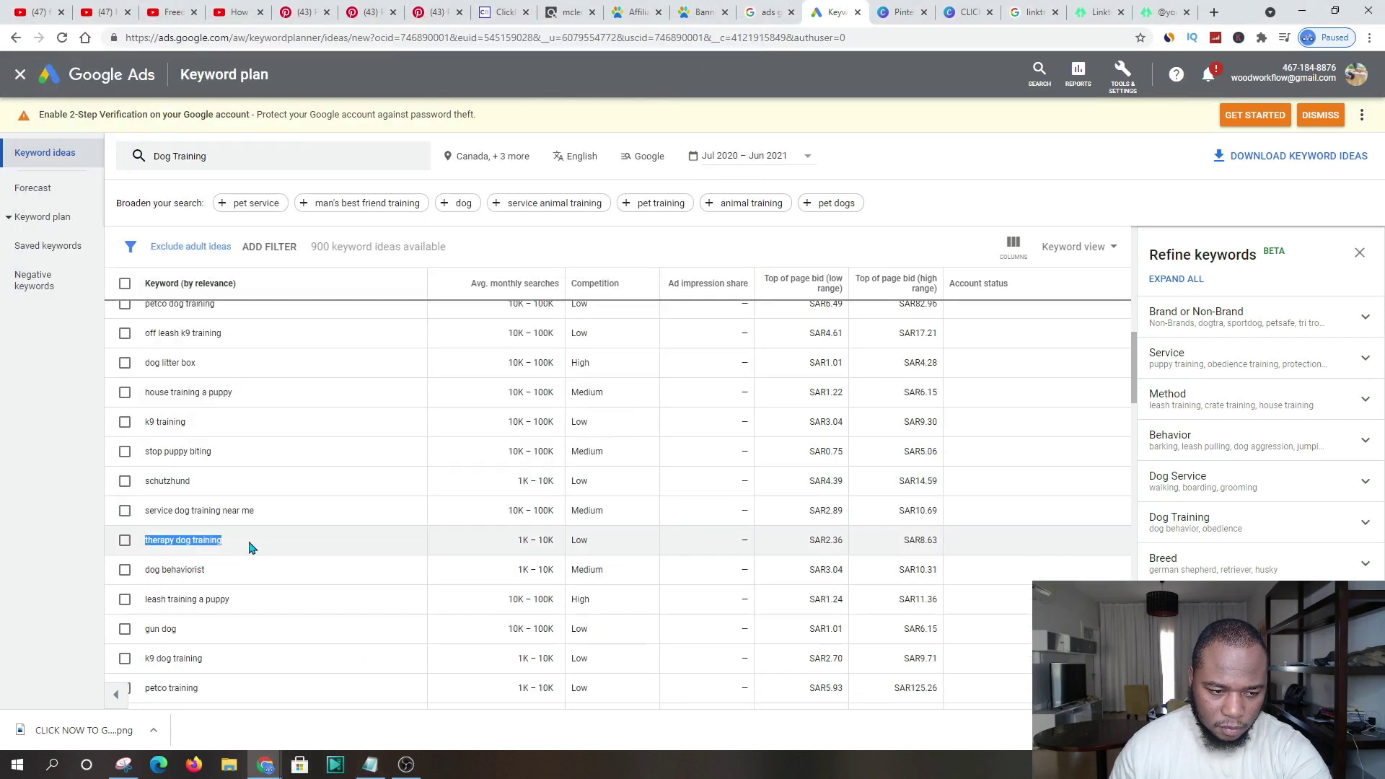
pyautogui.rightClick(202, 537)
pyautogui.click(238, 548)
pyautogui.click(370, 763)
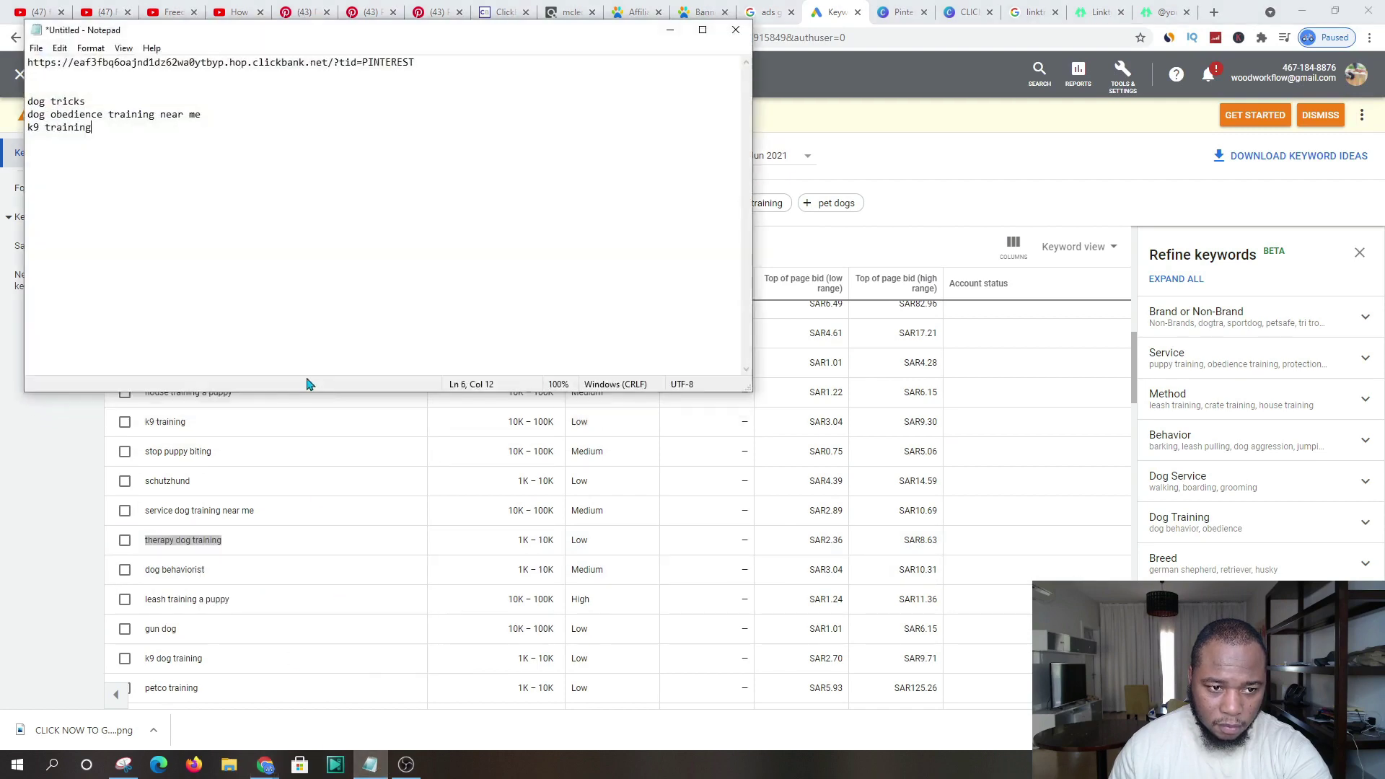
pyautogui.rightClick(67, 152)
pyautogui.click(102, 209)
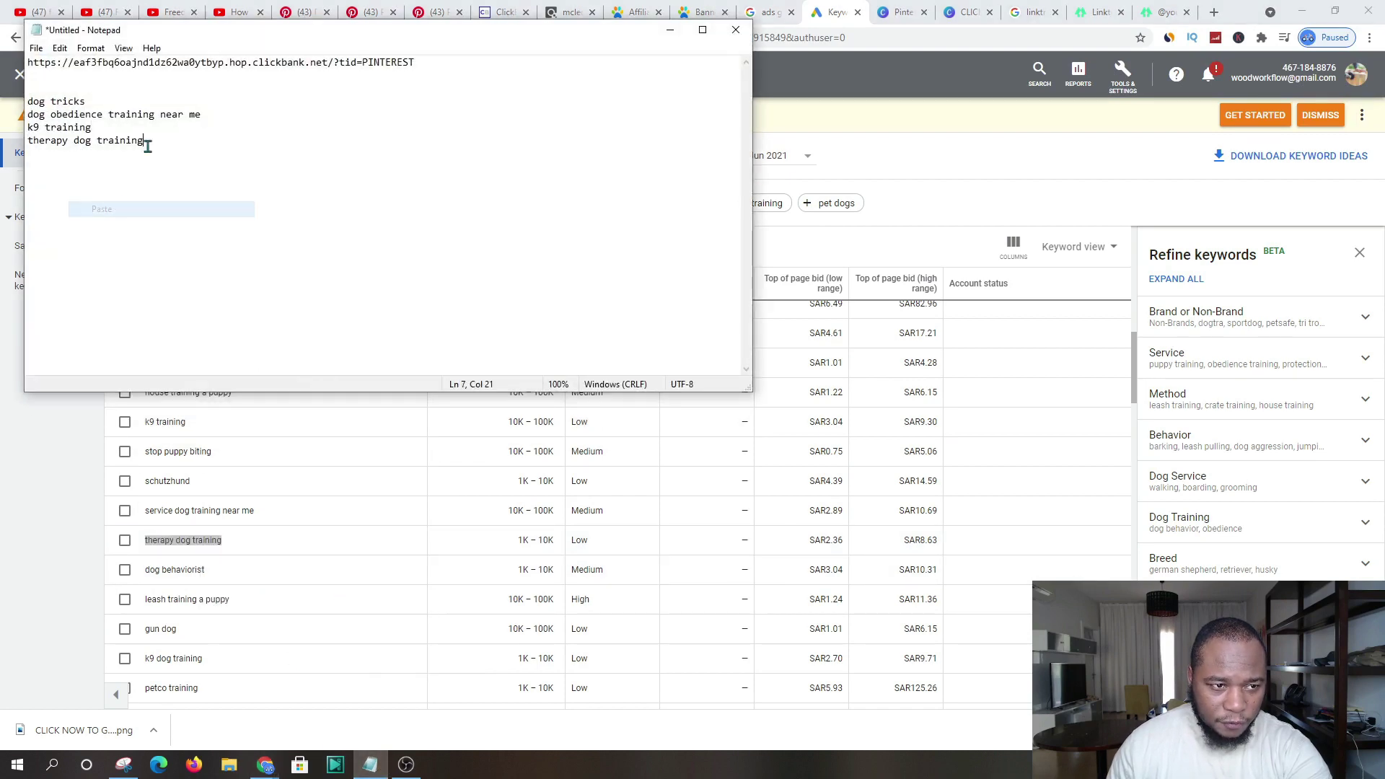
# - Capitalize the first letter of each of the four keywords in the Notepad list
pyautogui.moveTo(31, 101); pyautogui.dragTo(91, 128)
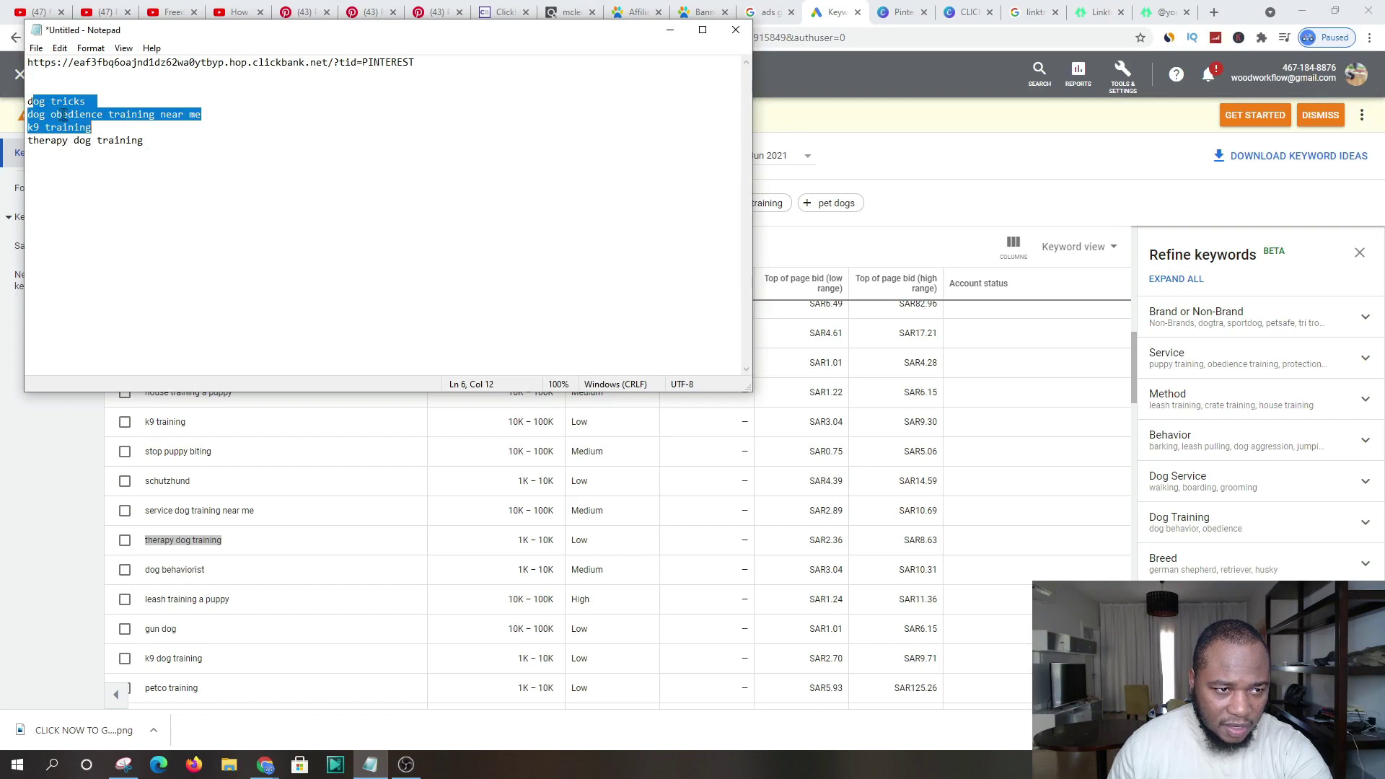
pyautogui.click(31, 101)
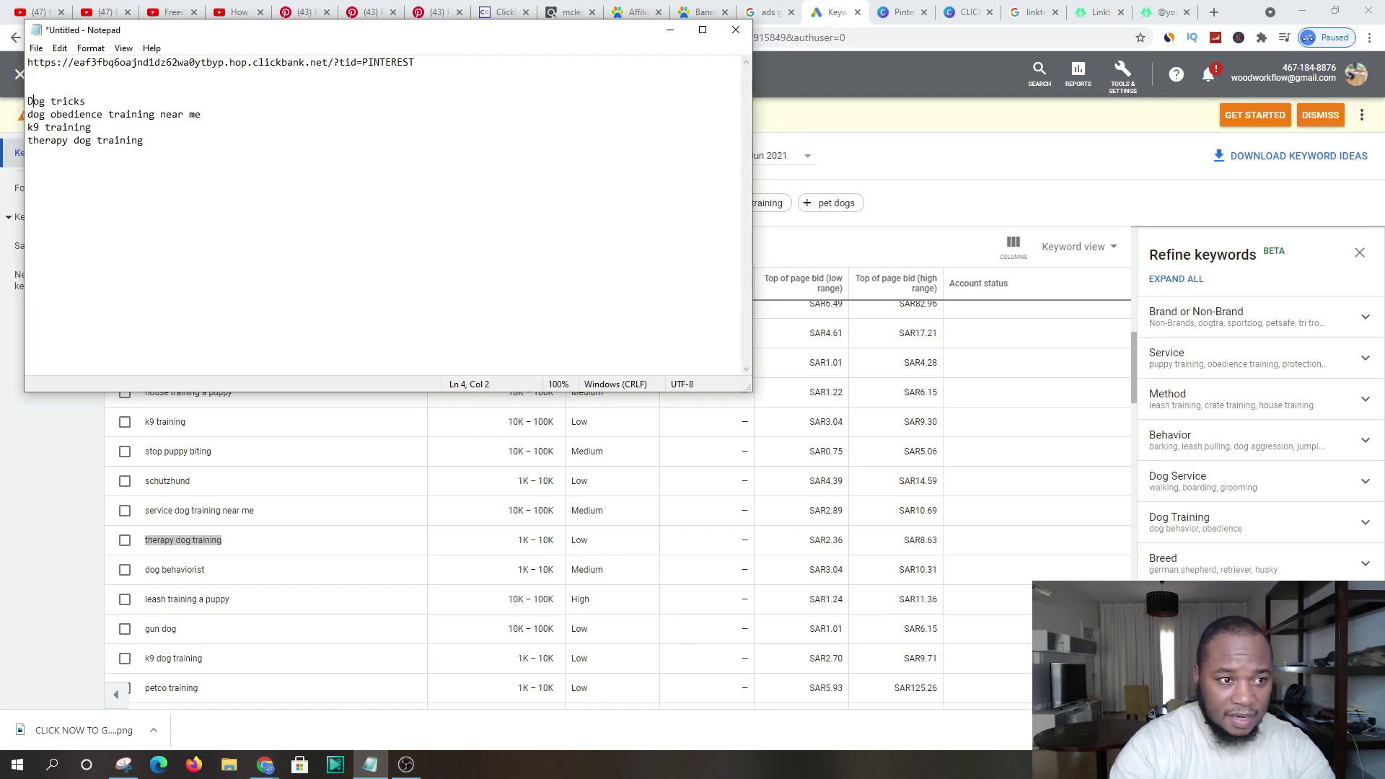
pyautogui.moveTo(33, 116); pyautogui.dragTo(7, 114)
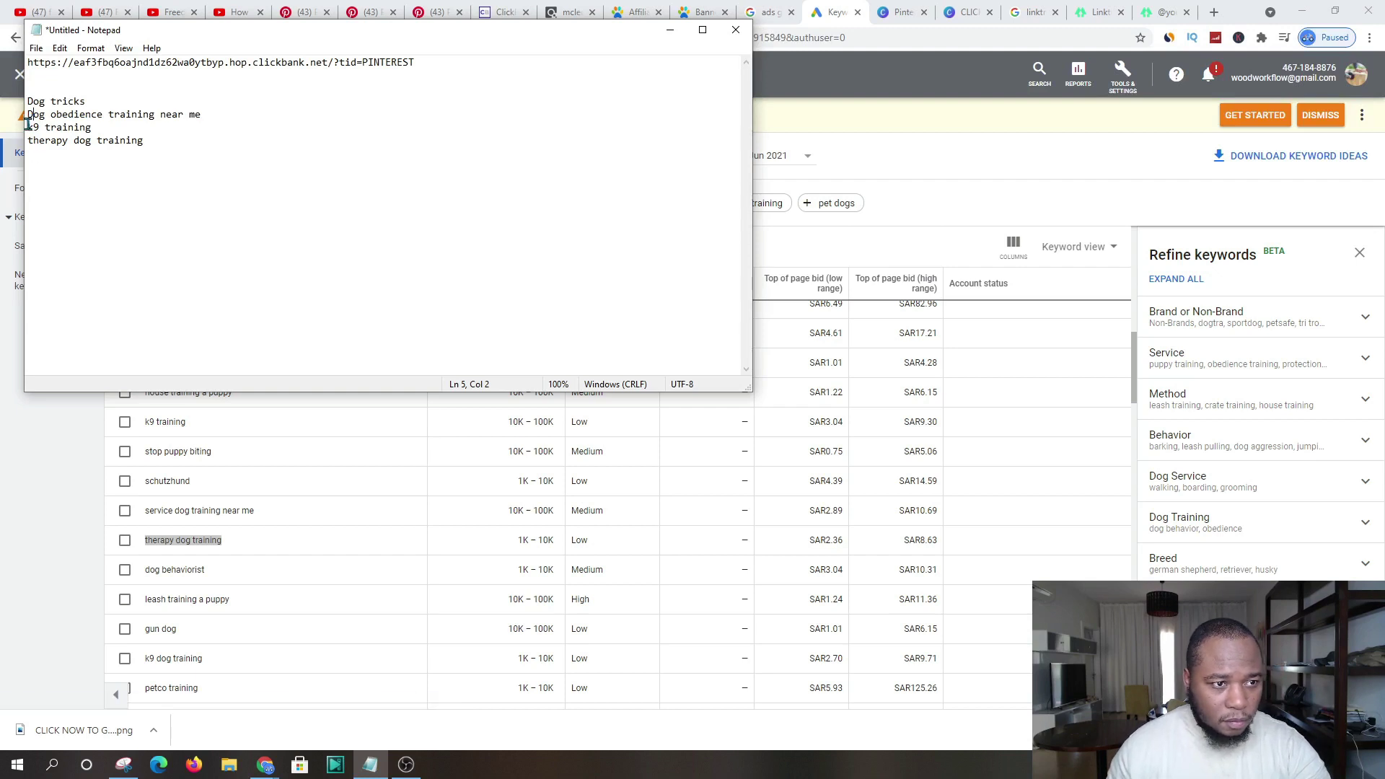
pyautogui.moveTo(34, 127); pyautogui.dragTo(24, 130)
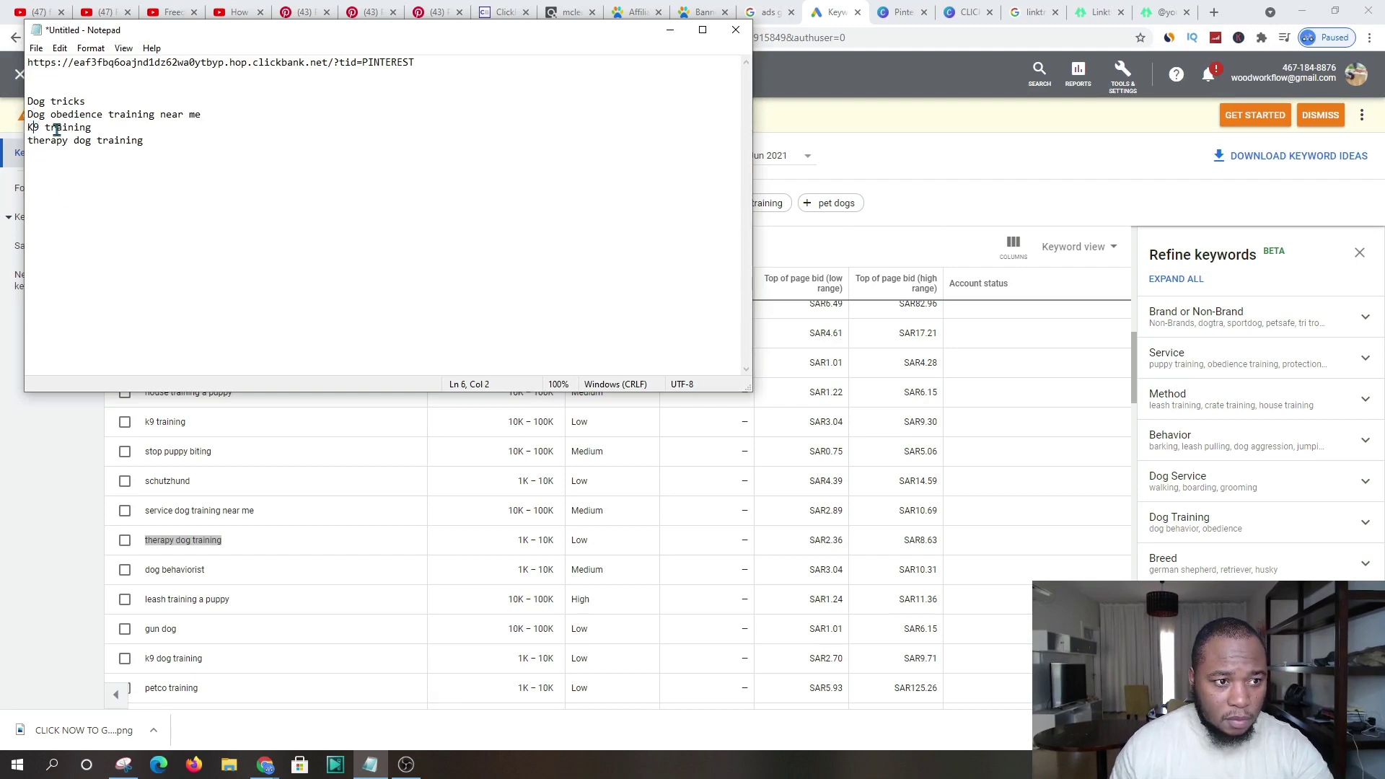
pyautogui.moveTo(34, 140); pyautogui.dragTo(14, 132)
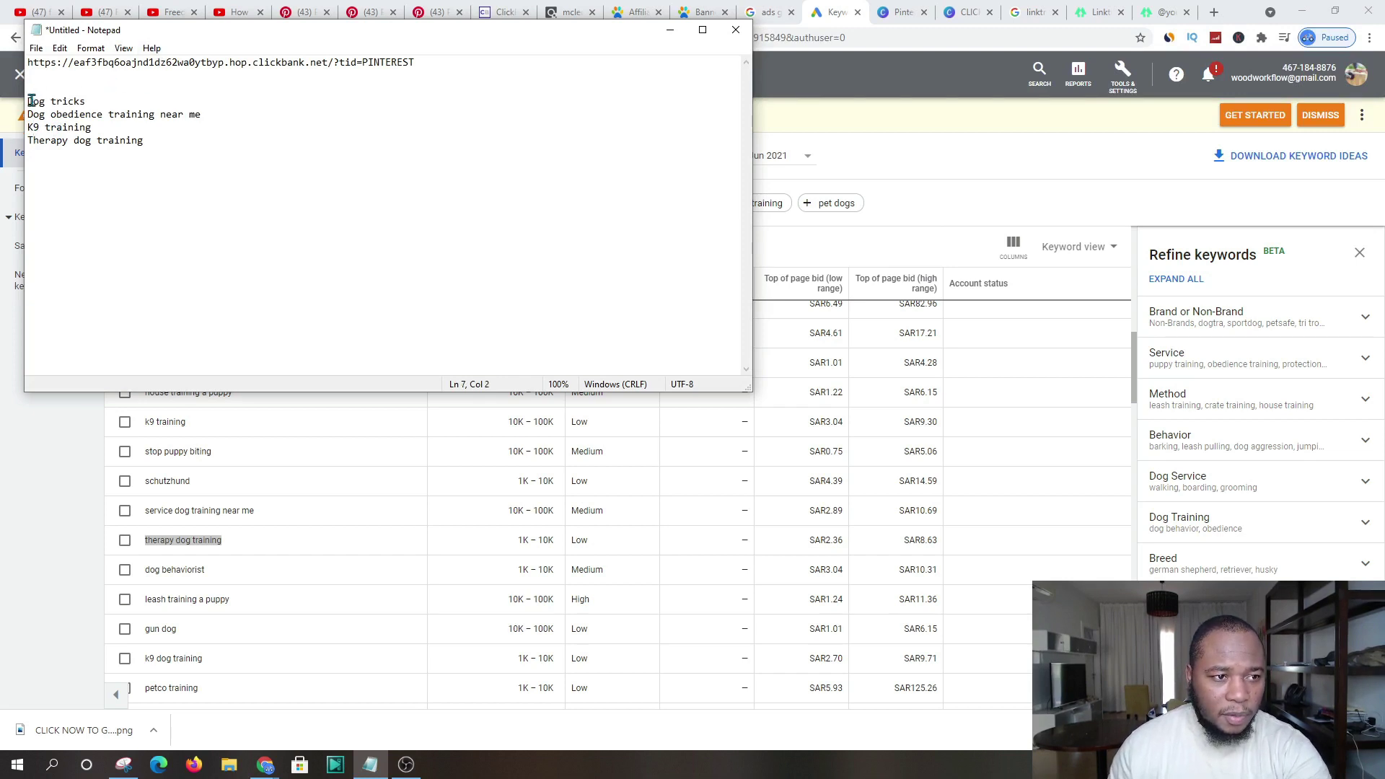
# - Copy all four capitalized keyword lines from the Notepad note, leaving out the HopLink, and minimize the note
pyautogui.moveTo(31, 101); pyautogui.dragTo(202, 116)
pyautogui.click(85, 114)
pyautogui.moveTo(31, 101); pyautogui.dragTo(143, 140)
pyautogui.rightClick(39, 130)
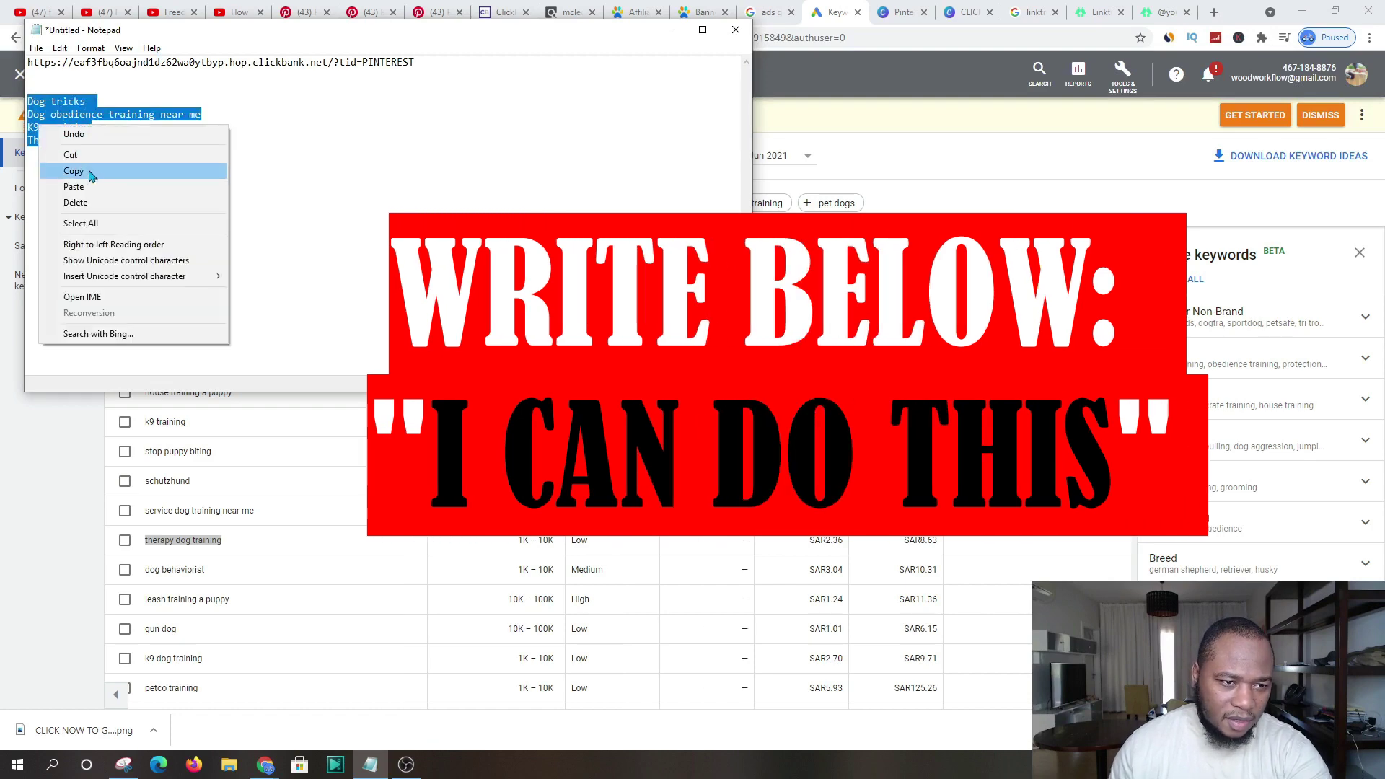
pyautogui.click(90, 171)
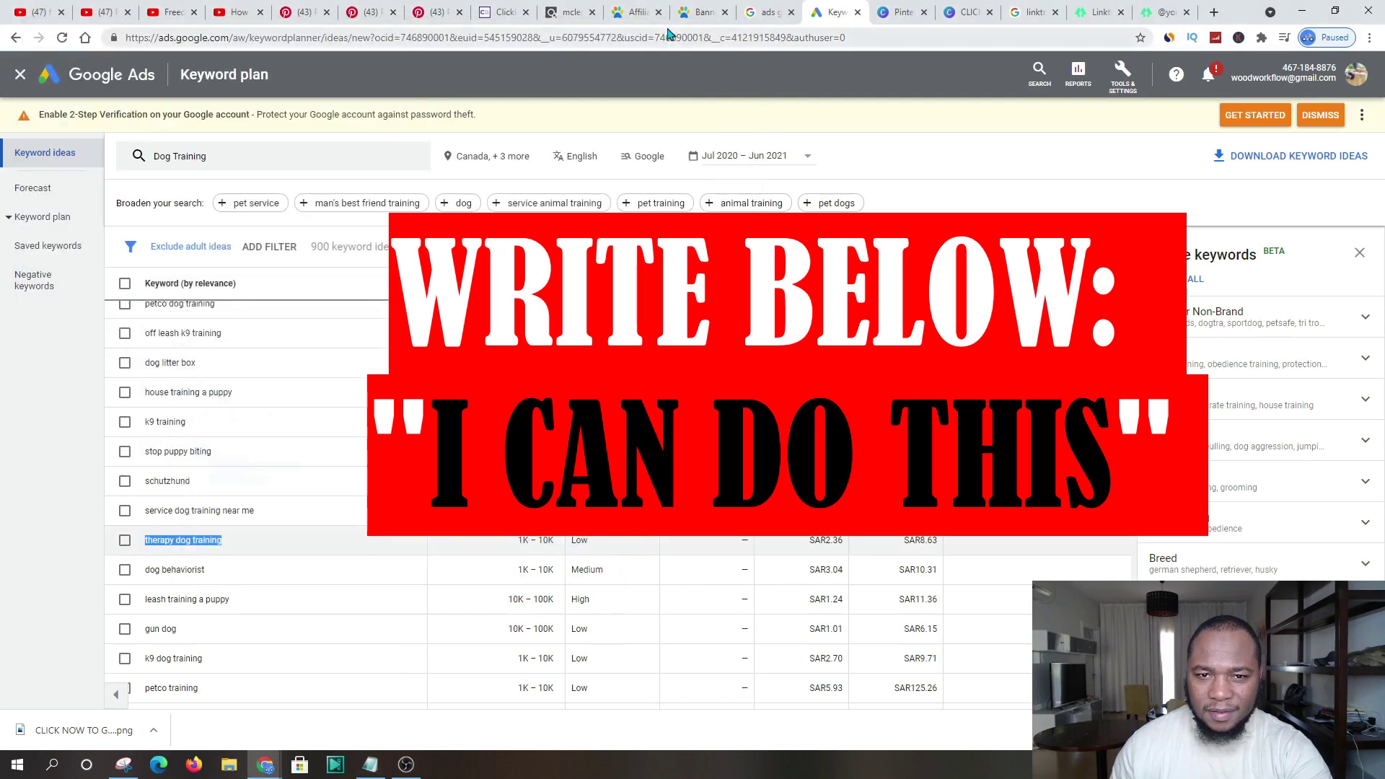
pyautogui.click(669, 29)
# - Switch to Pinterest's pin builder and paste the copied keywords as the Pin's title
pyautogui.click(556, 12)
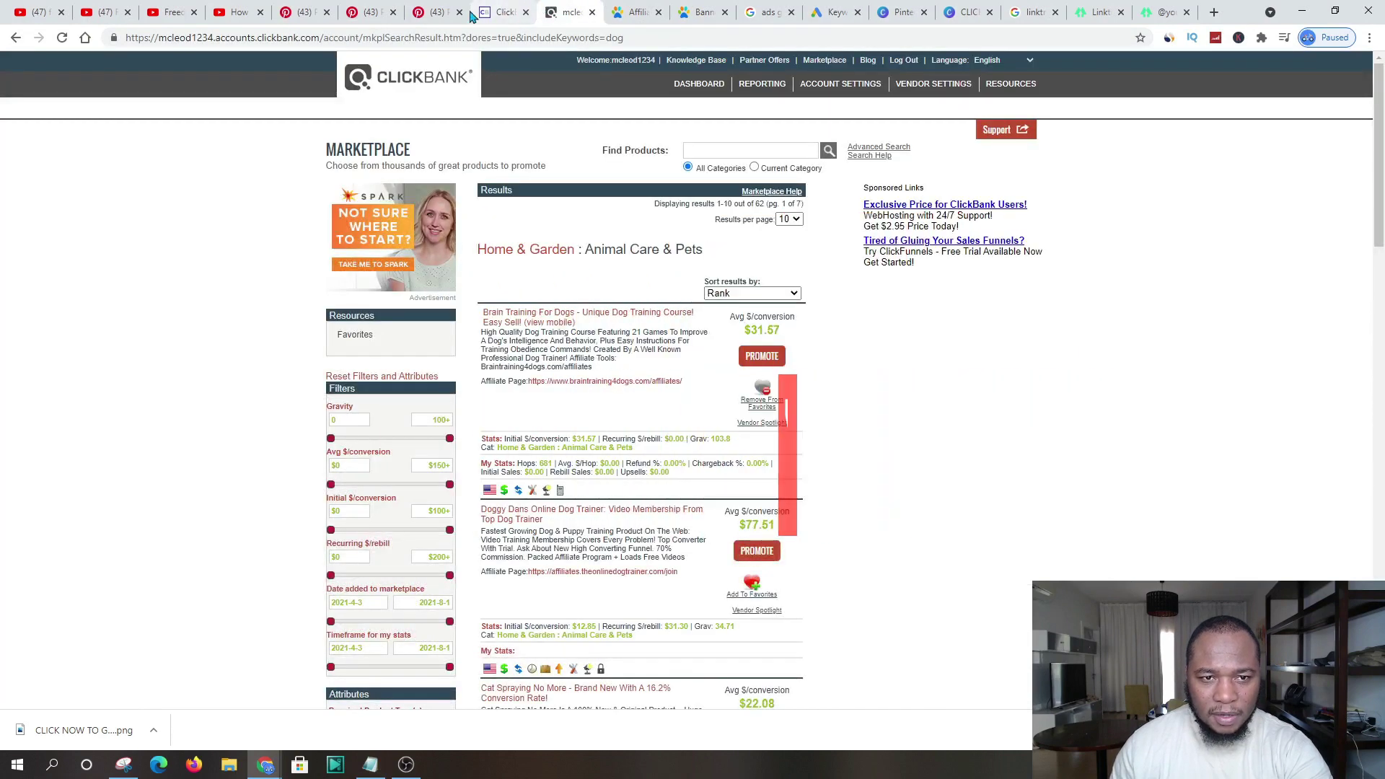
pyautogui.click(299, 18)
pyautogui.click(688, 256)
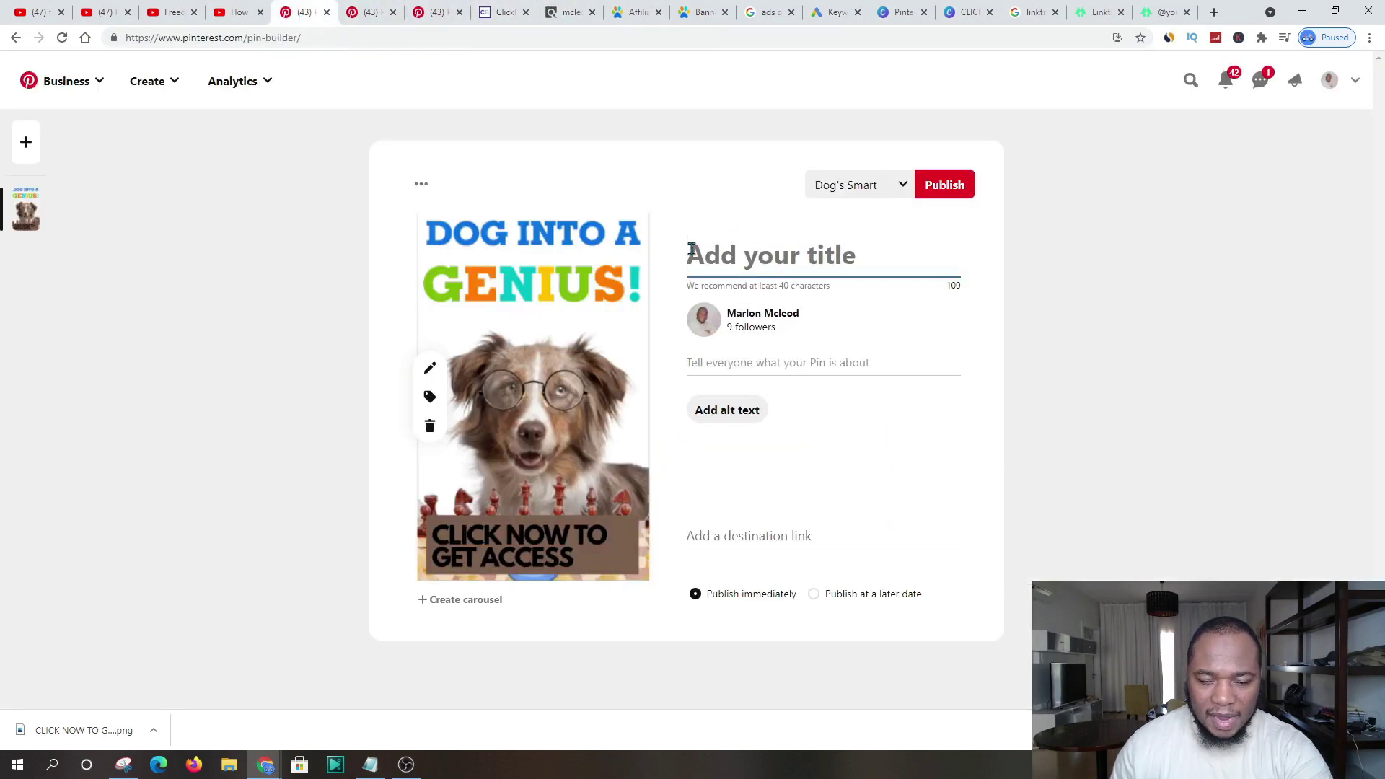
pyautogui.rightClick(691, 252)
pyautogui.click(734, 365)
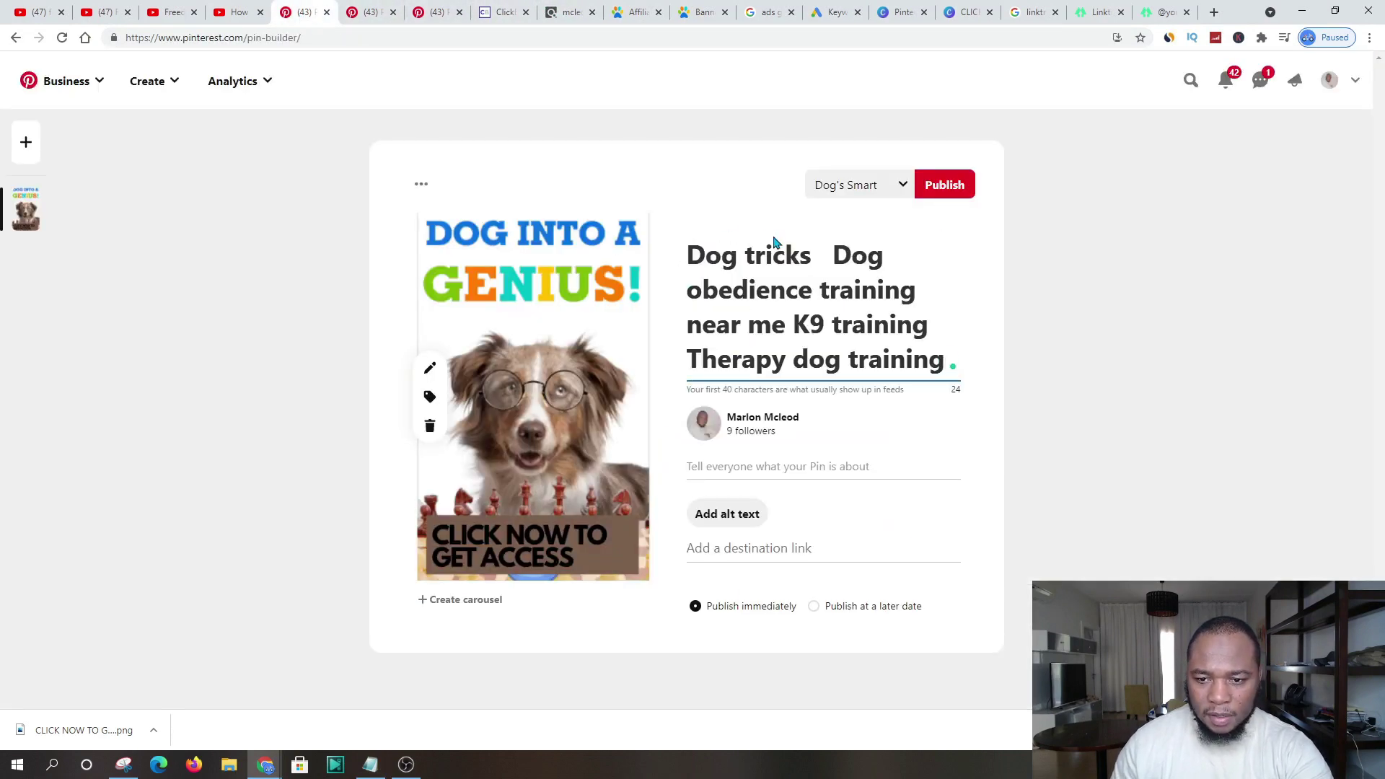
# - Remove the extra spaces between "Dog tricks" and "Dog obedience" in the Pin title, leaving no hyphen between them
pyautogui.press('BackSpace')
pyautogui.press('BackSpace')
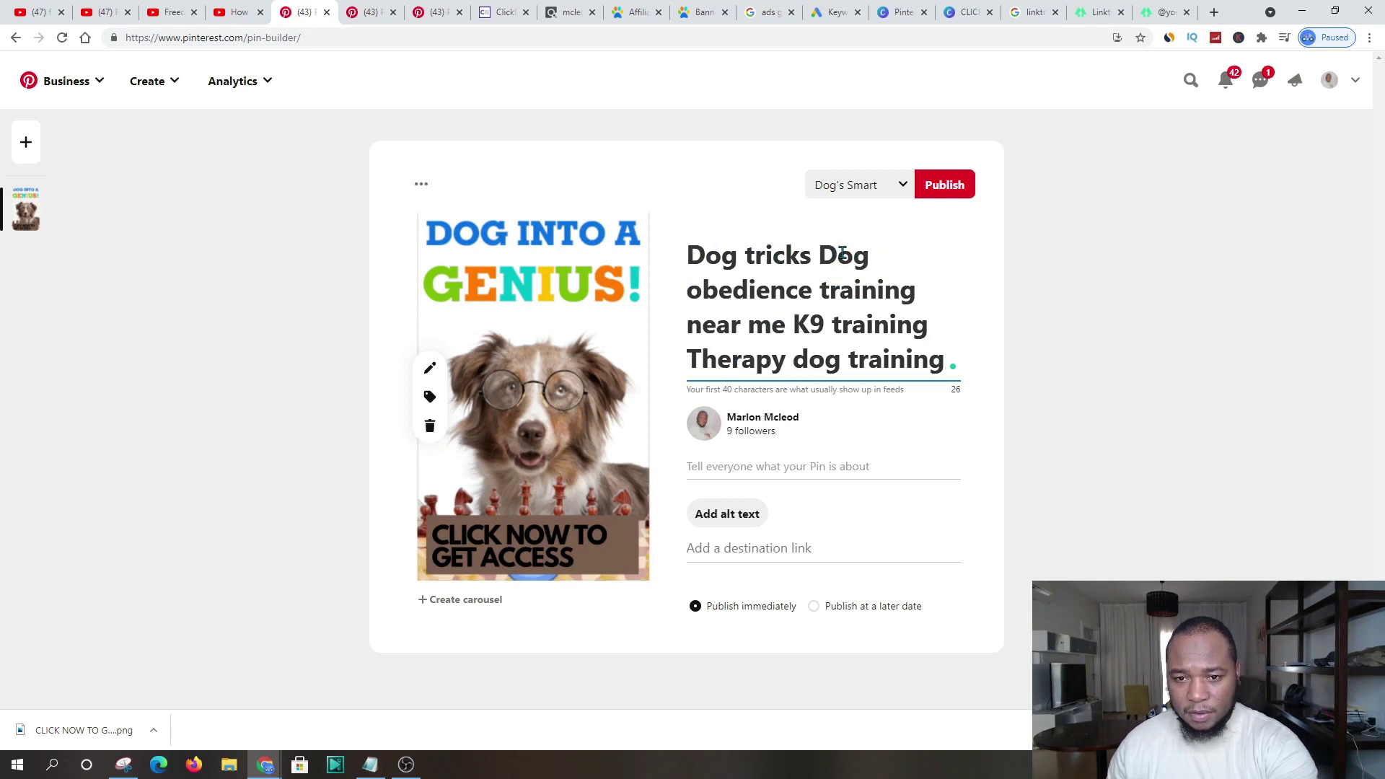
pyautogui.write('-')
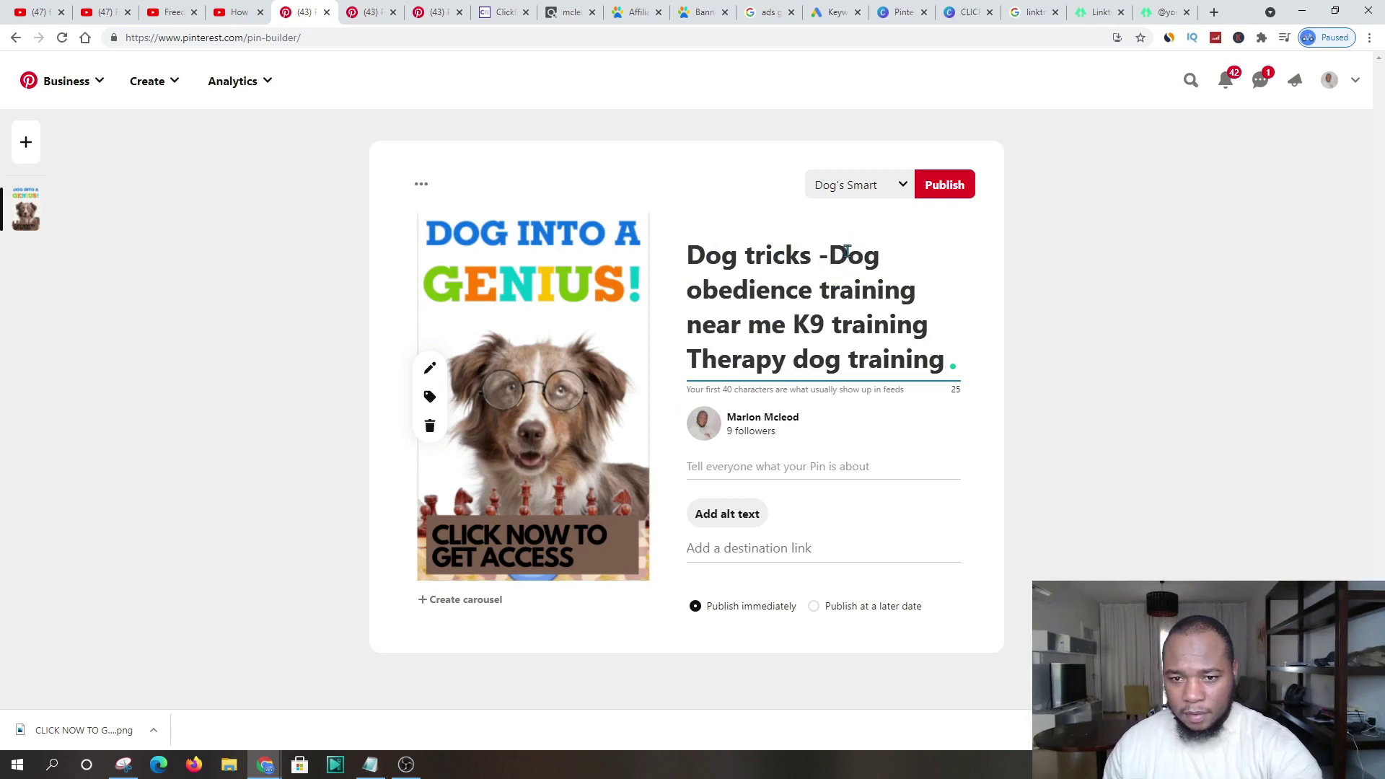
pyautogui.press('BackSpace')
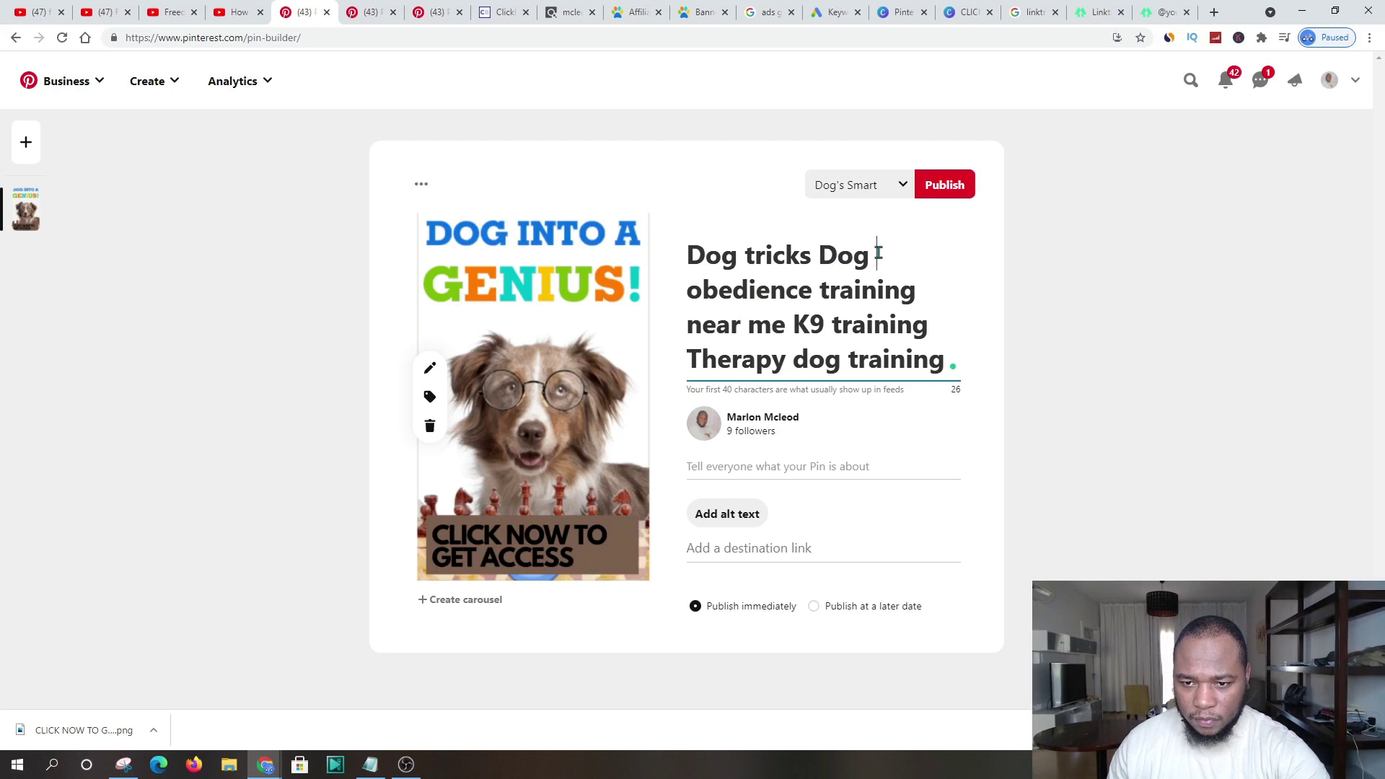
# - Trim the leftover space in the Pin title and paste the copied keyword list as the Pin's description
pyautogui.press('Right')
pyautogui.press('Right')
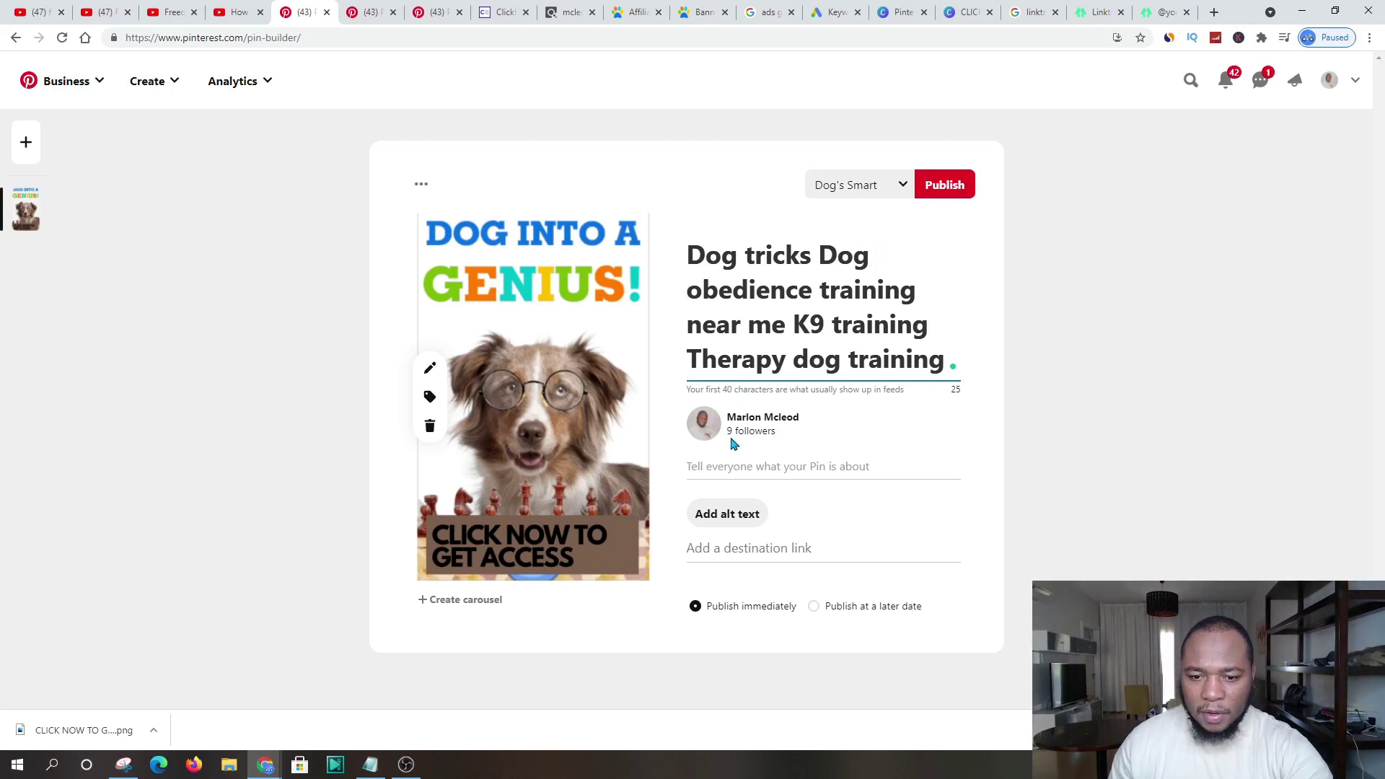
pyautogui.click(717, 467)
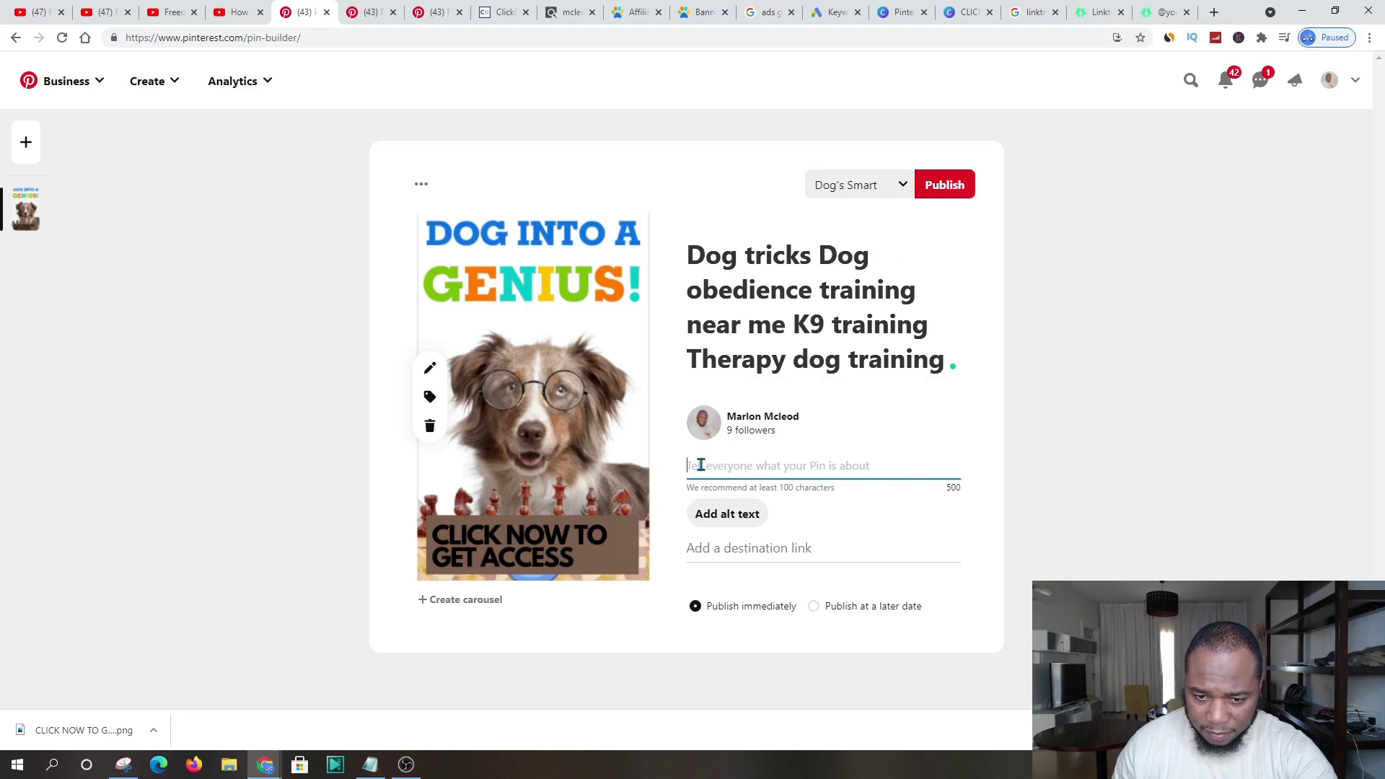
pyautogui.rightClick(701, 465)
pyautogui.click(734, 575)
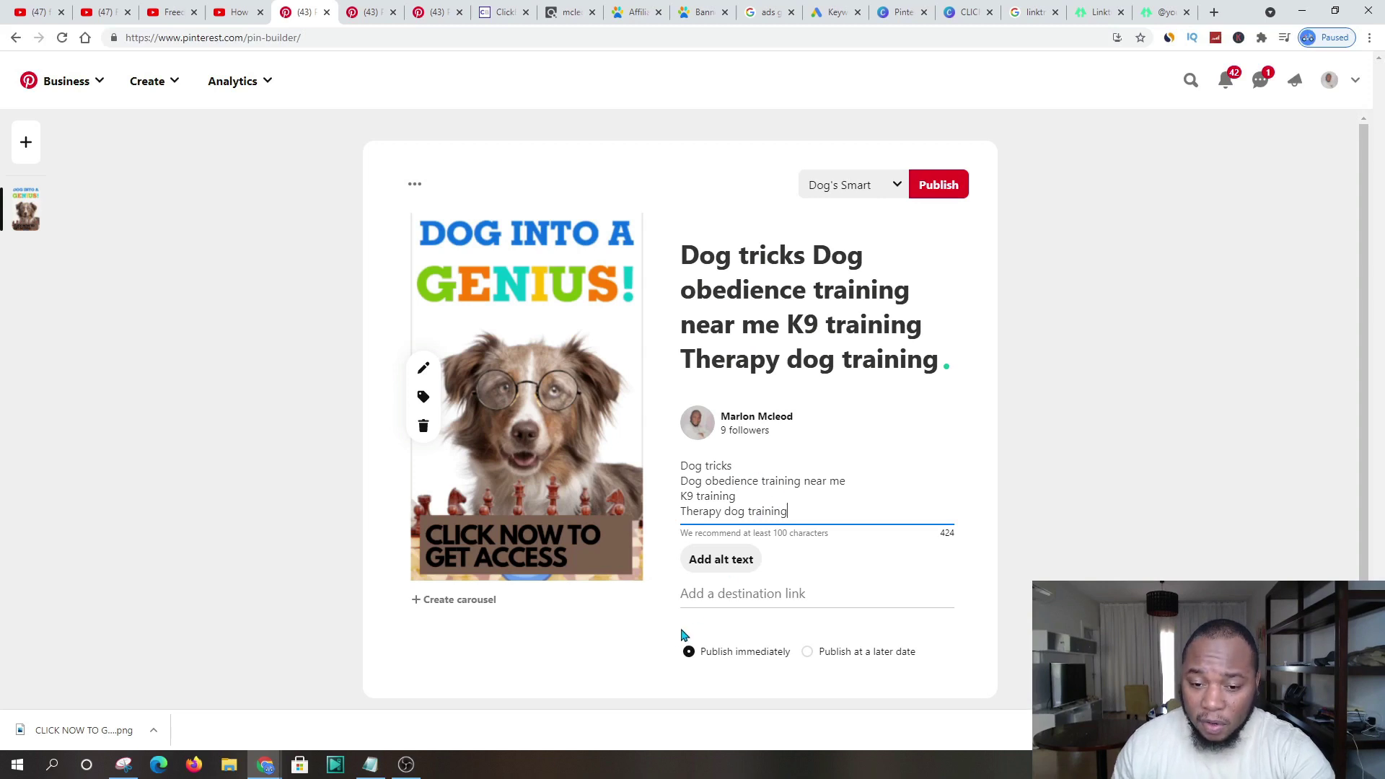
# - Add alt text to the Pin by pasting the same four copied keyword lines
pyautogui.click(713, 569)
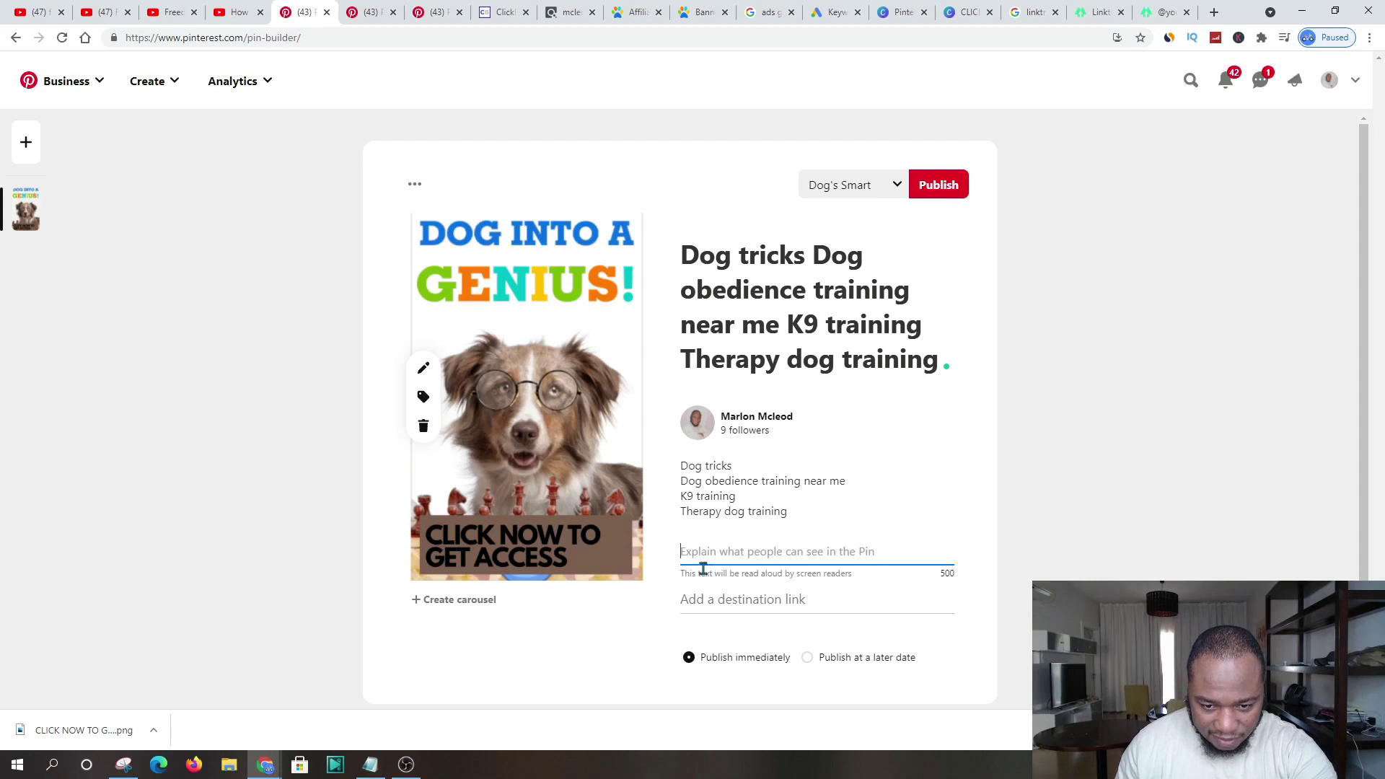
pyautogui.rightClick(702, 545)
pyautogui.click(729, 433)
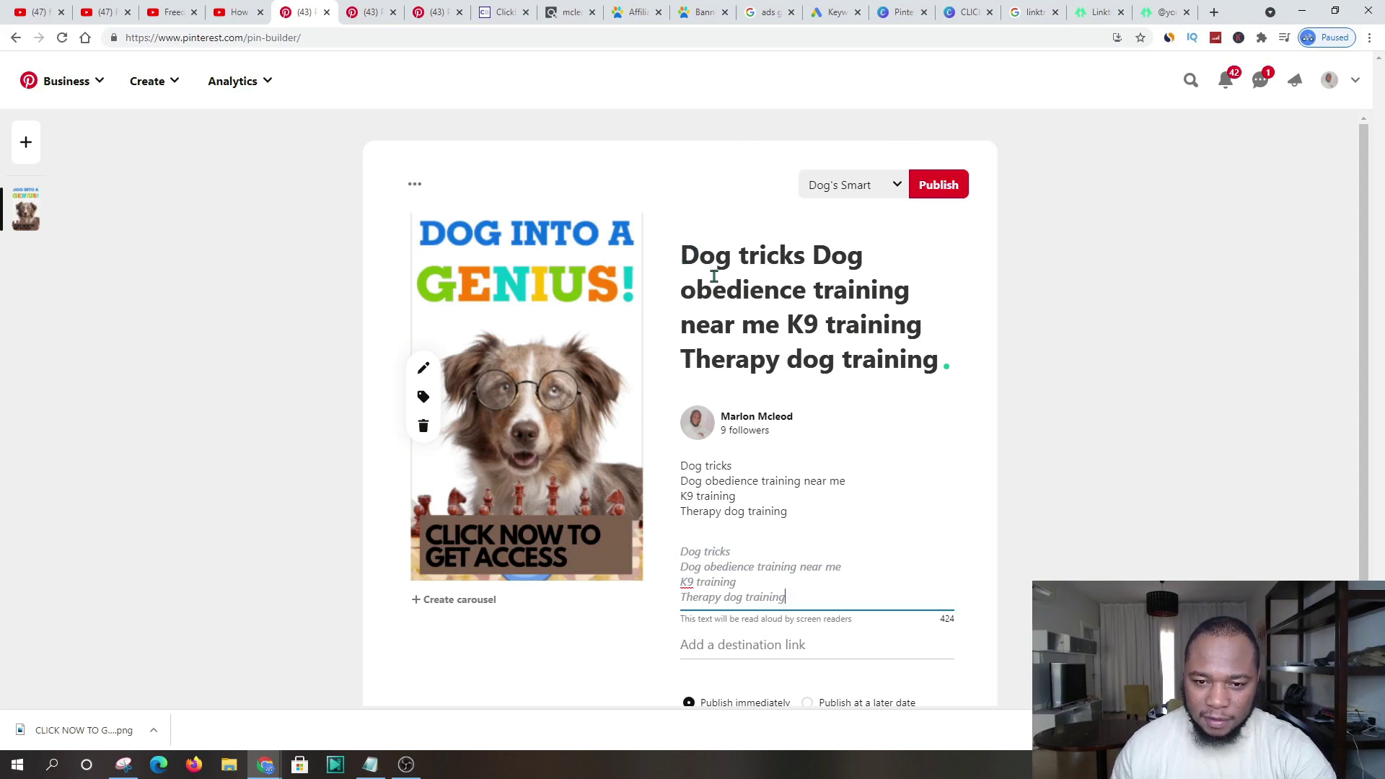
# - Copy the words "Dog tricks Dog" from the Pin title
pyautogui.moveTo(697, 252); pyautogui.dragTo(897, 257)
pyautogui.rightClick(801, 261)
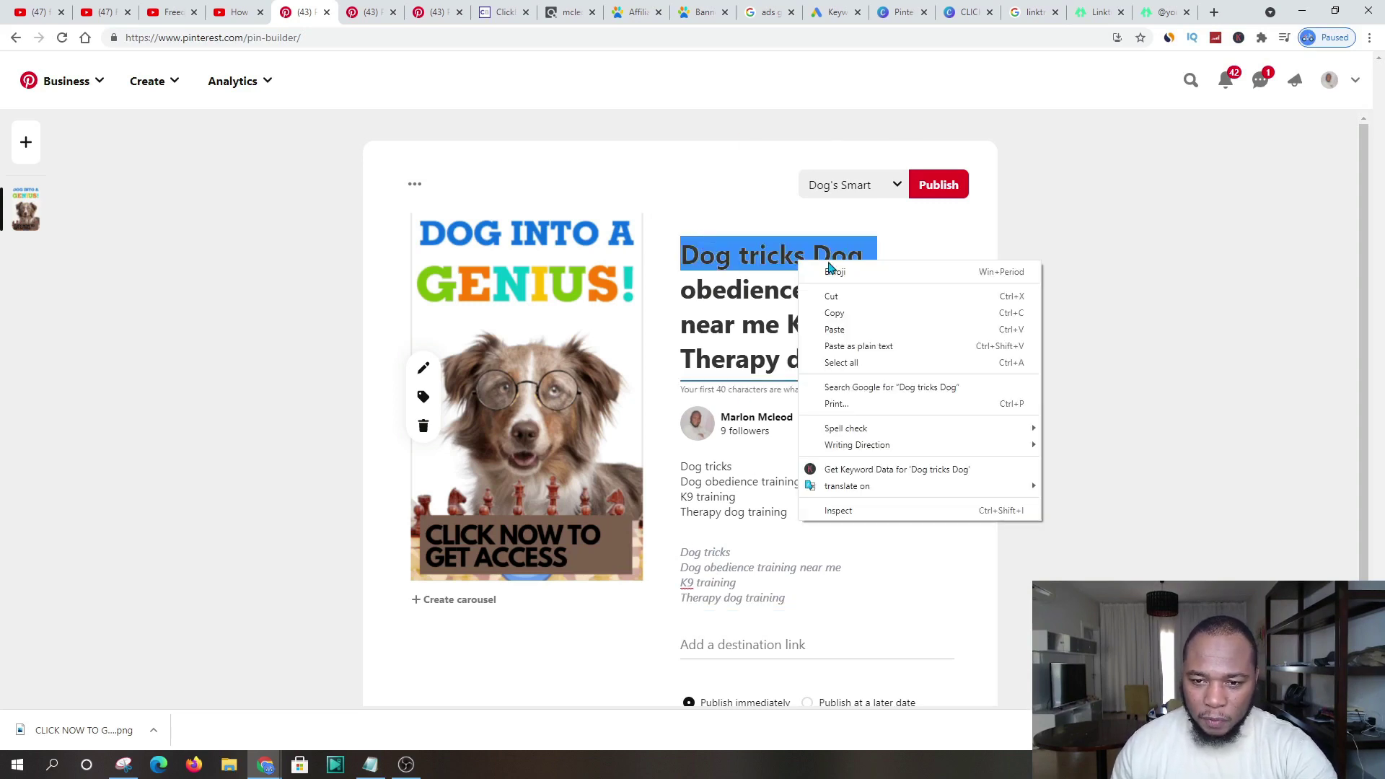
pyautogui.click(840, 315)
# - Look through the ClickBank marketplace results and the Brain Training For Dogs affiliates and banners pages for text suited to the Pin description
pyautogui.click(570, 12)
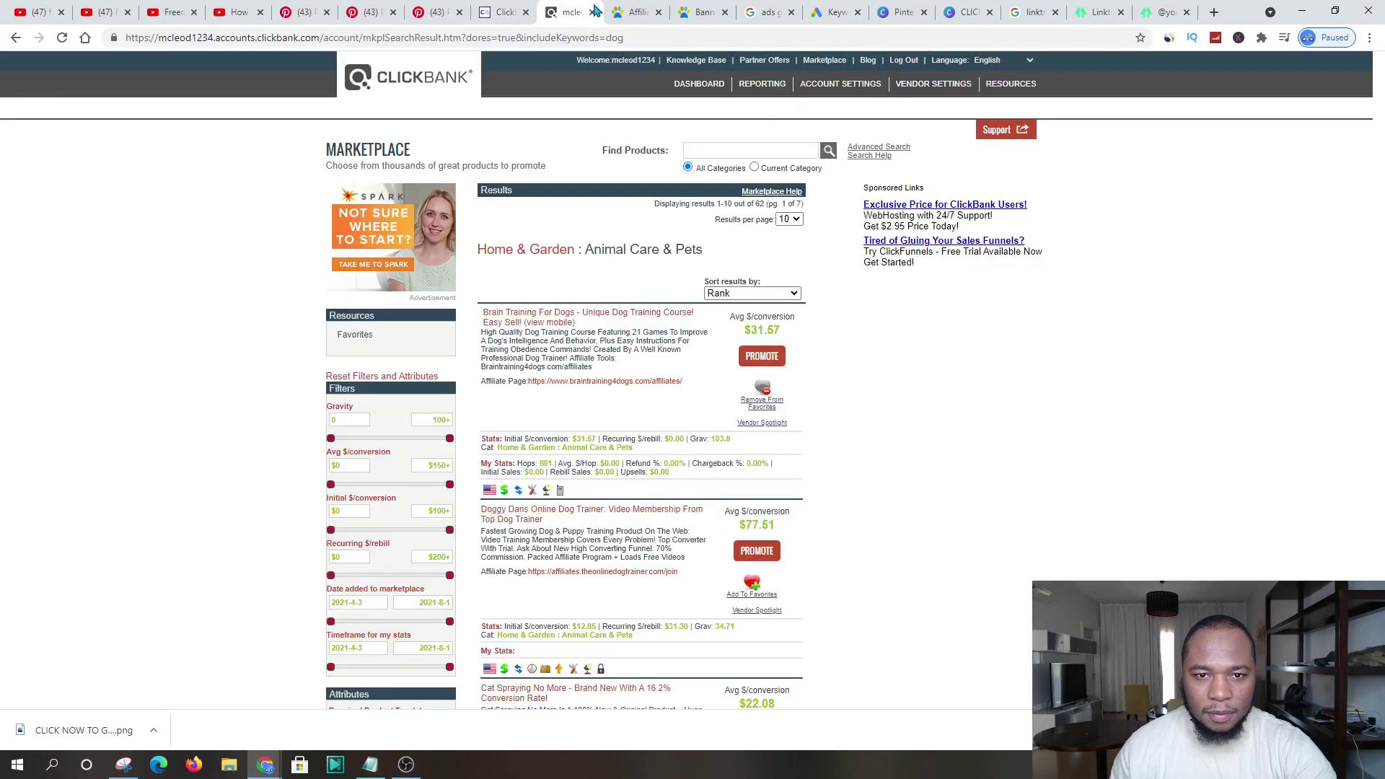
pyautogui.click(656, 10)
pyautogui.scroll(9, 479, 362)
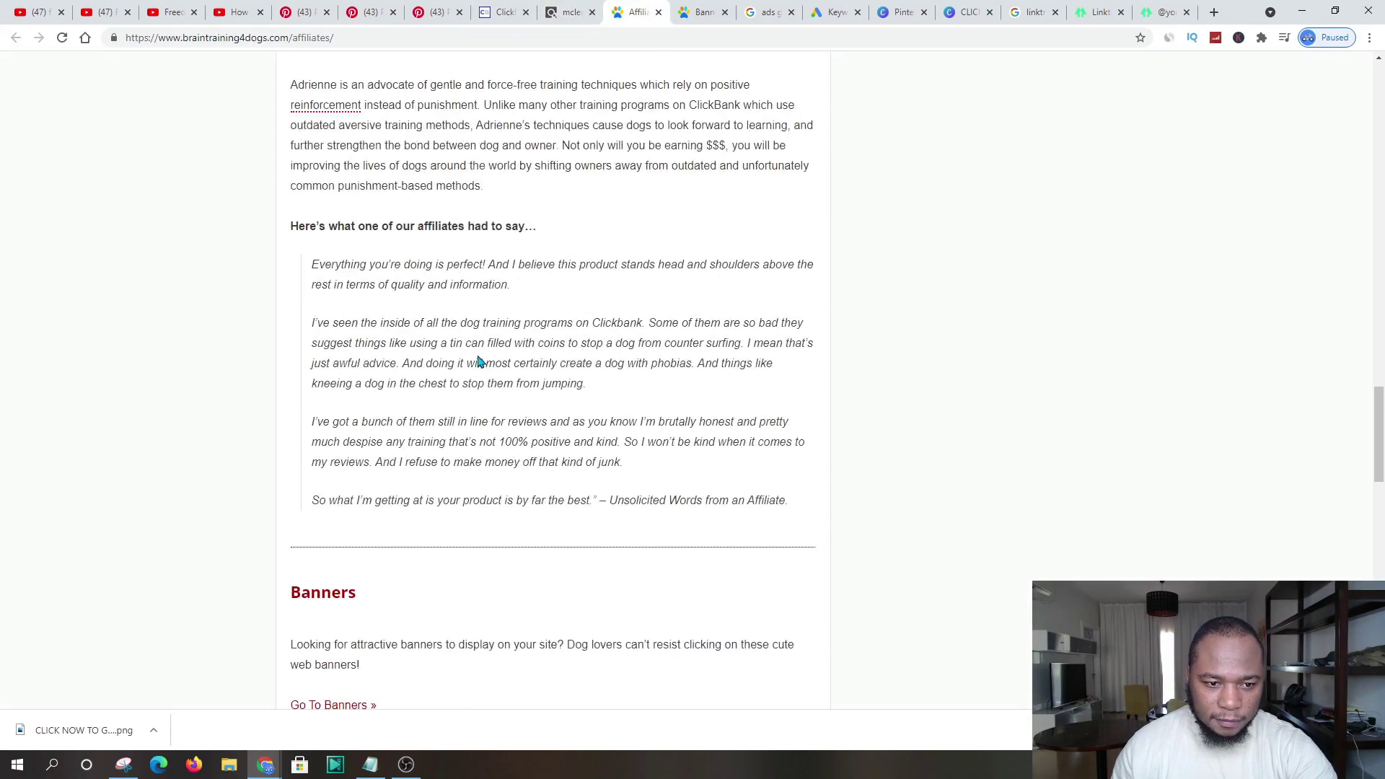
pyautogui.scroll(7, 735, 357)
pyautogui.scroll(15, 736, 358)
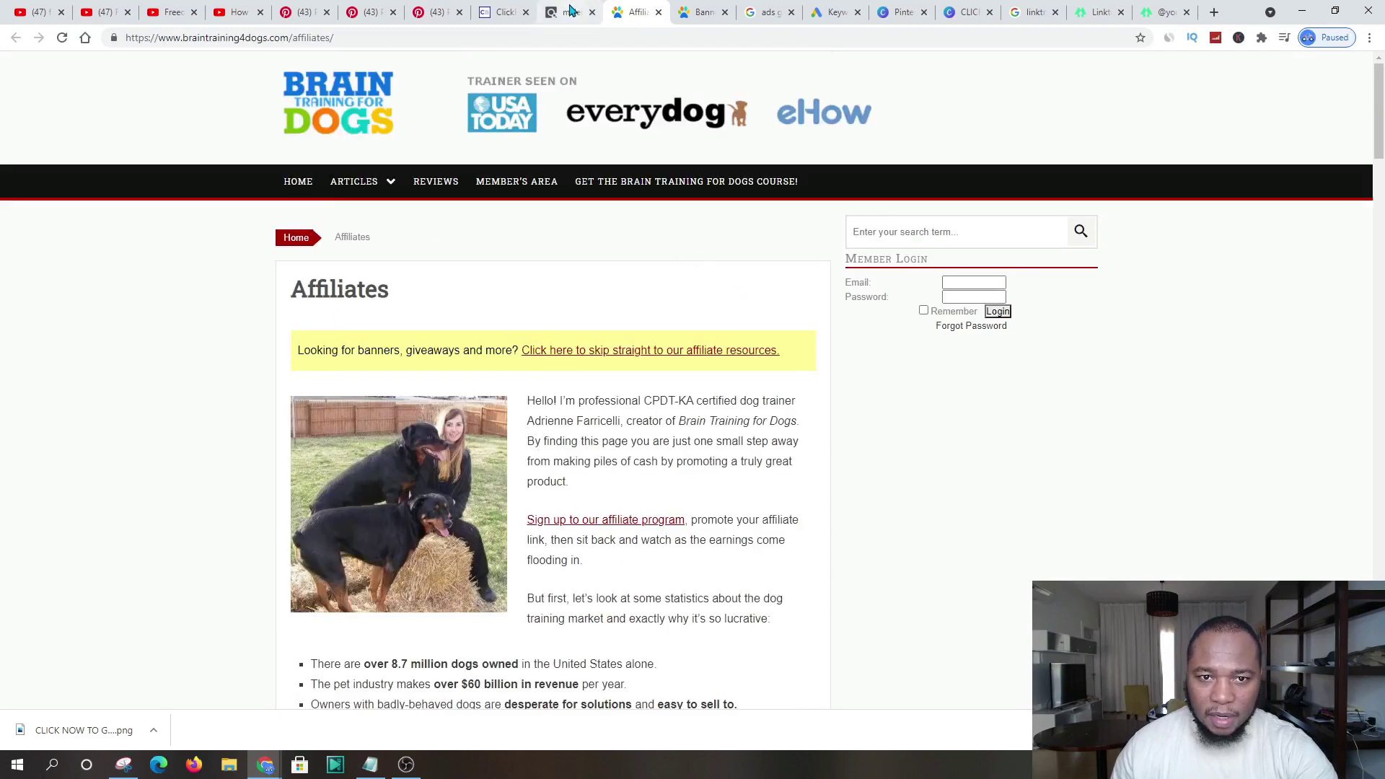
pyautogui.click(713, 10)
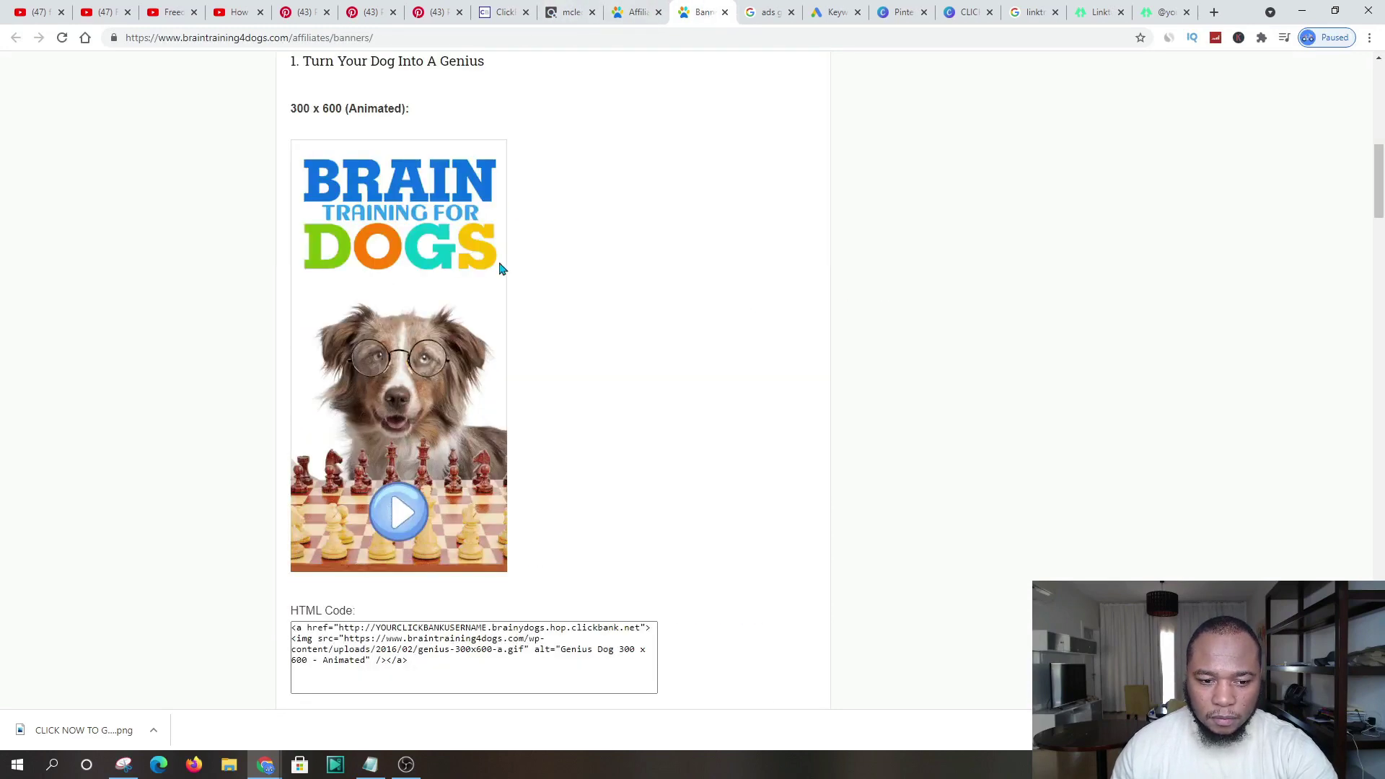
pyautogui.scroll(10, 712, 337)
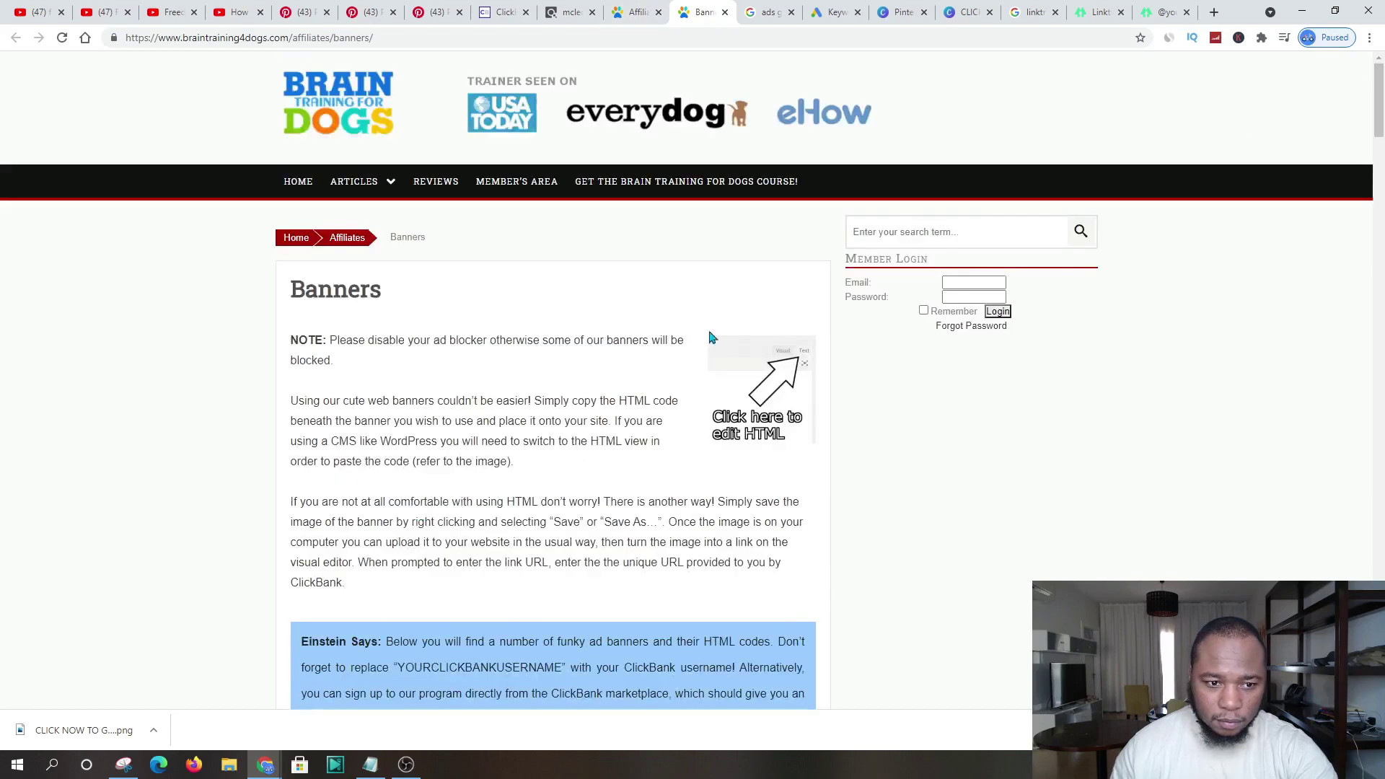
pyautogui.scroll(-8, 292, 518)
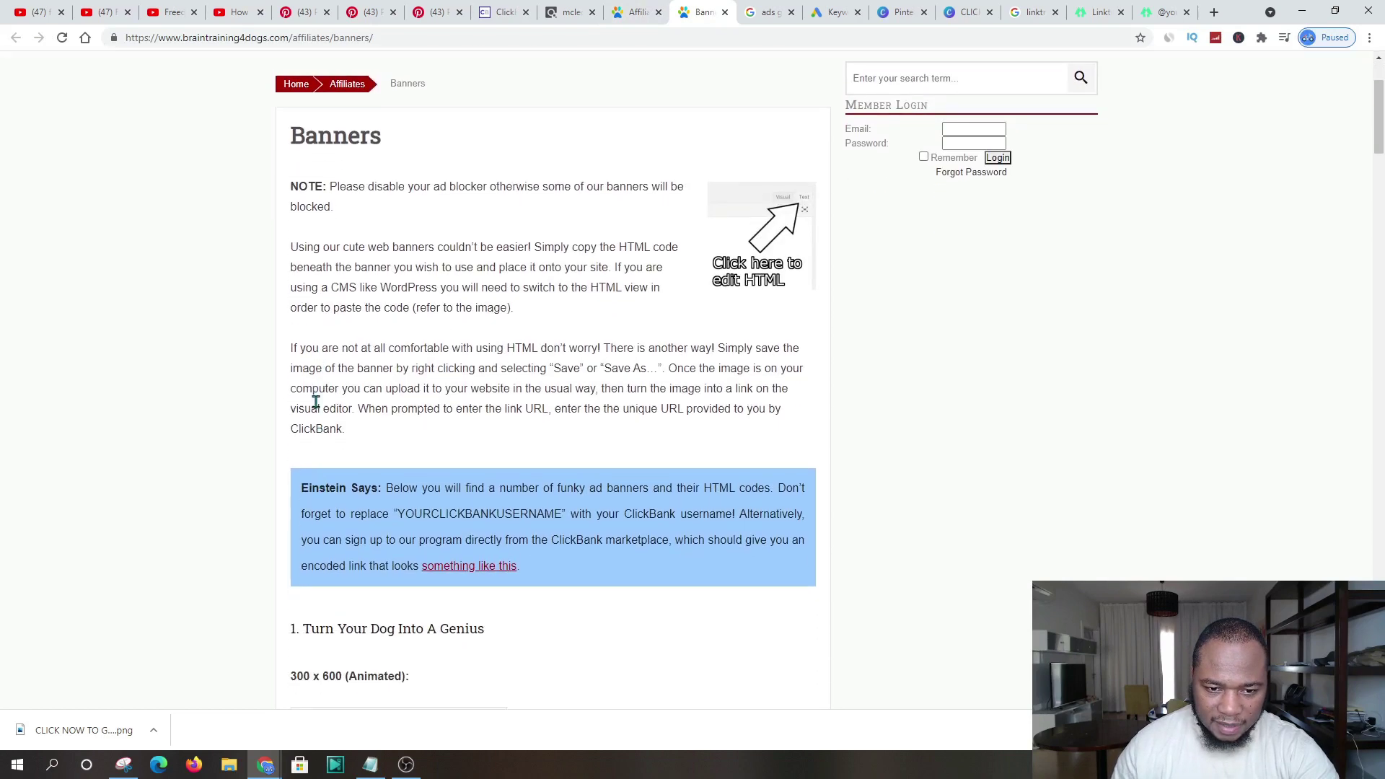
pyautogui.scroll(-9, 326, 426)
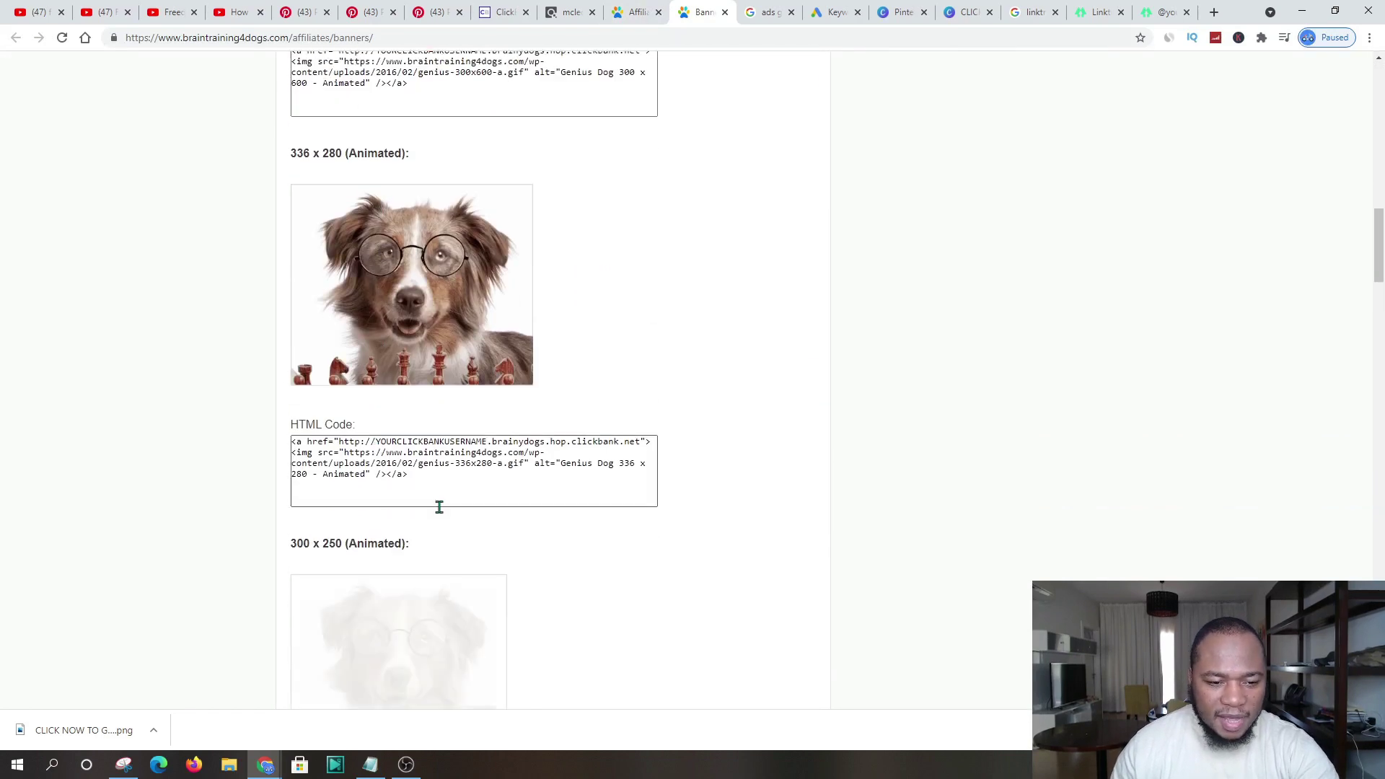
pyautogui.scroll(14, 439, 504)
pyautogui.scroll(3, 390, 444)
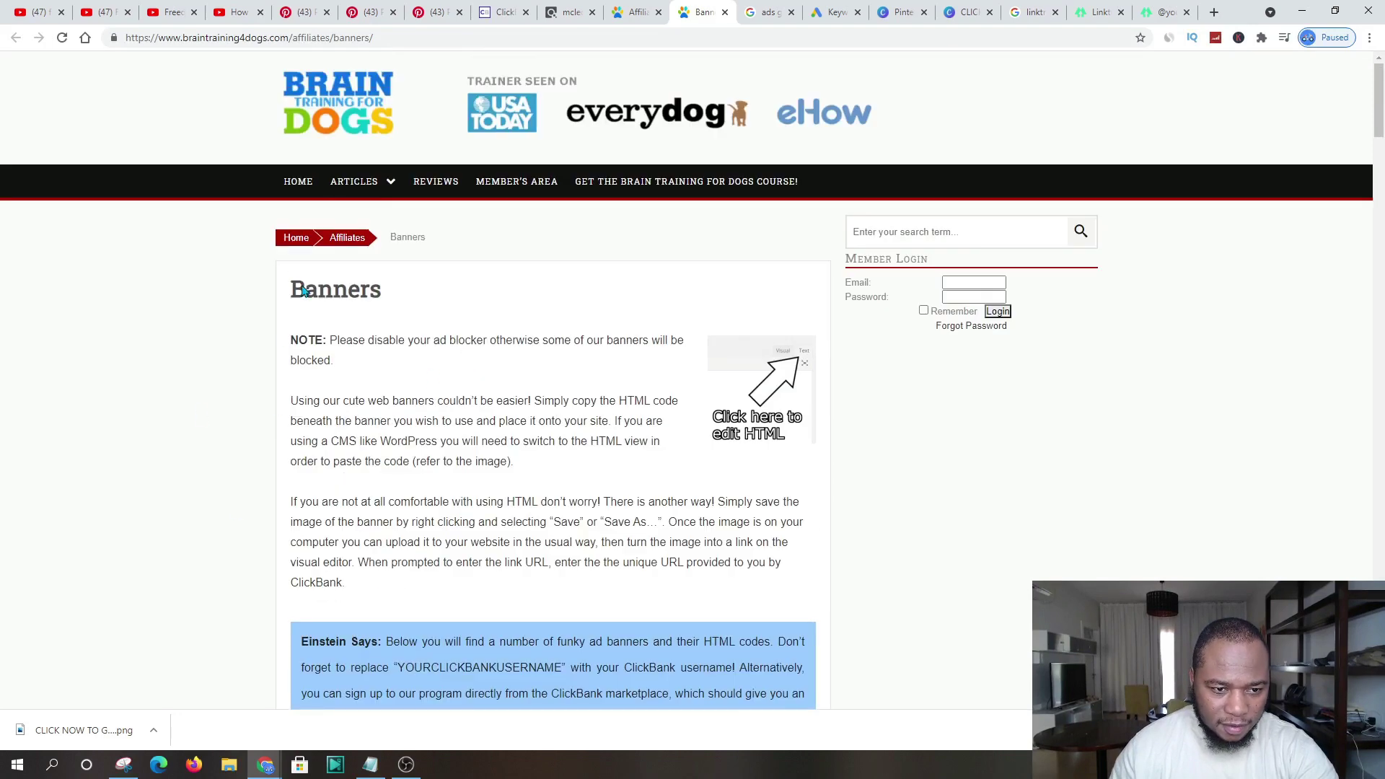
# - Go to the Brain Training For Dogs home page and open the article "5 Simple Ways to Get Your Dog to Pay Attention" in a new tab
pyautogui.click(299, 184)
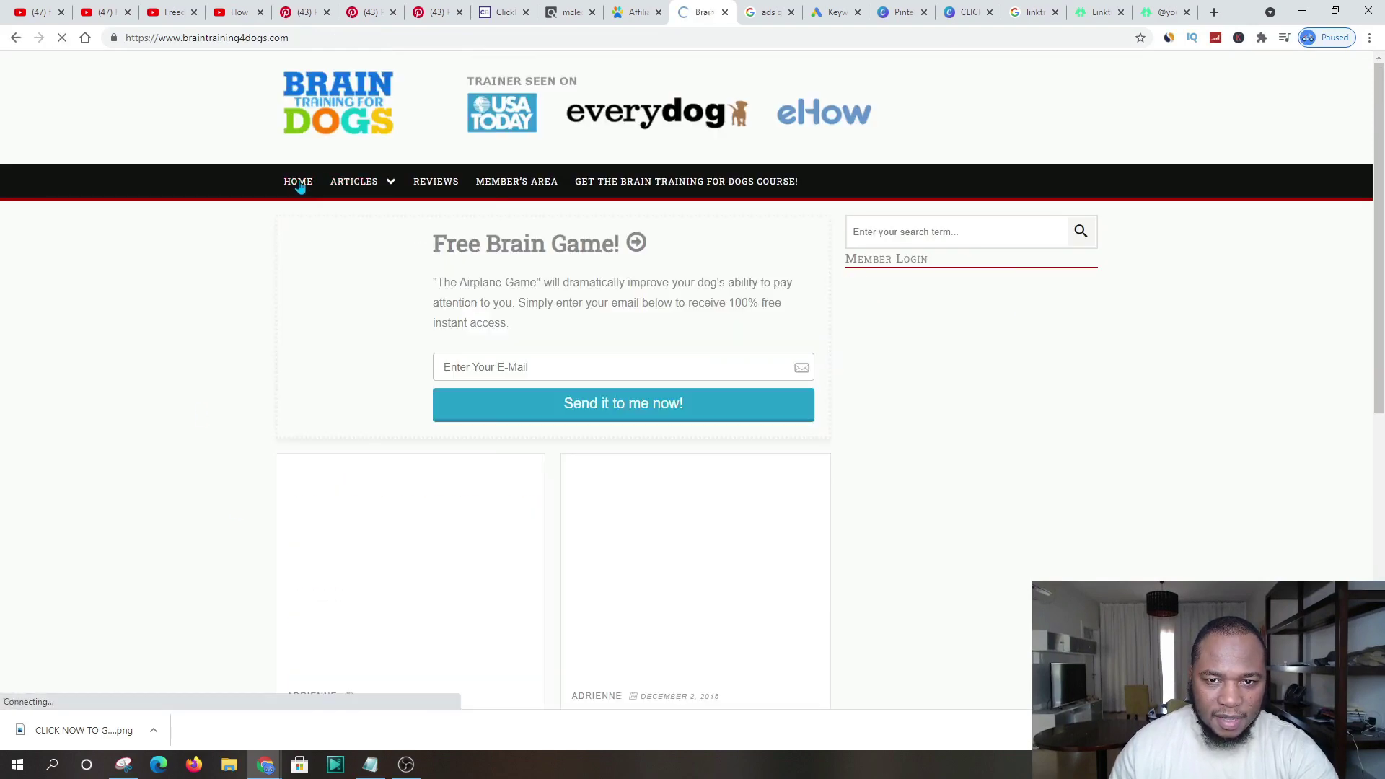
pyautogui.scroll(-5, 412, 615)
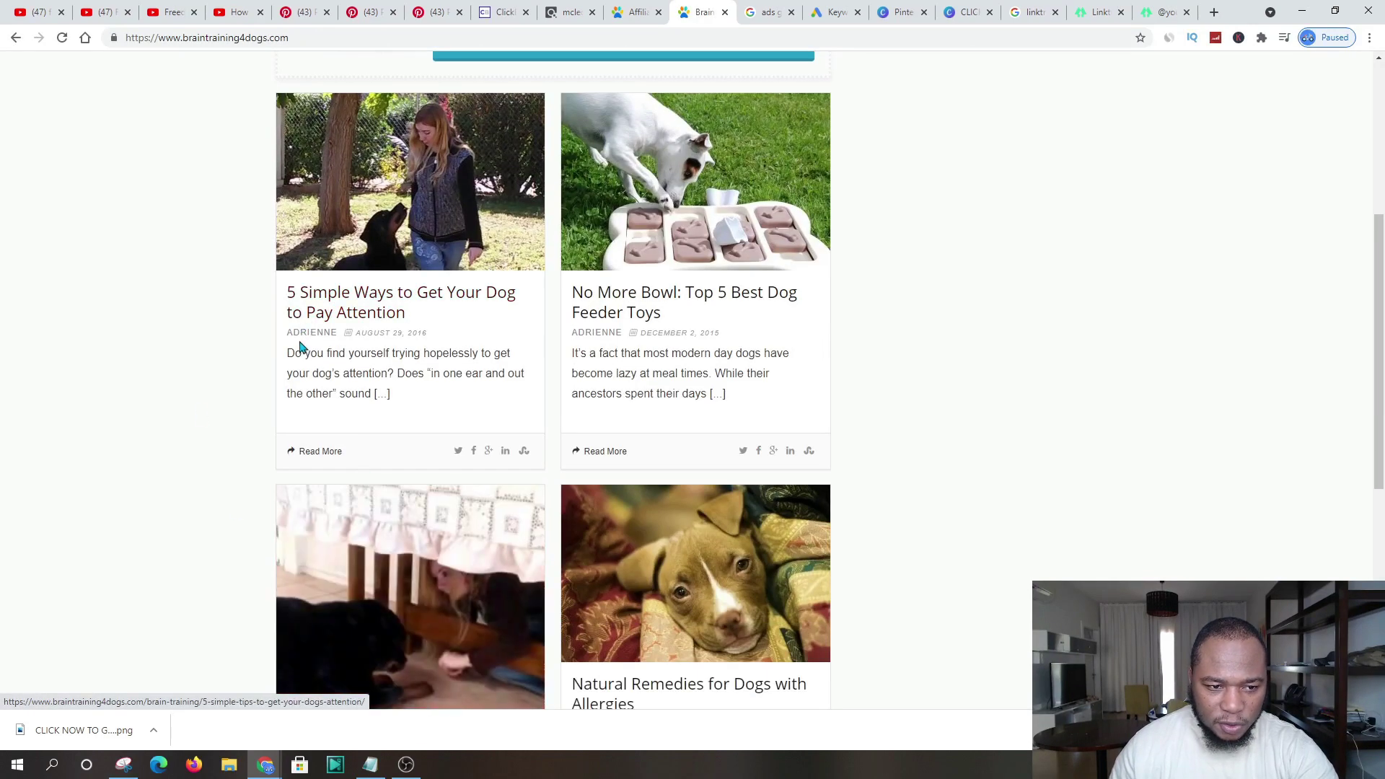
pyautogui.rightClick(376, 300)
pyautogui.click(396, 310)
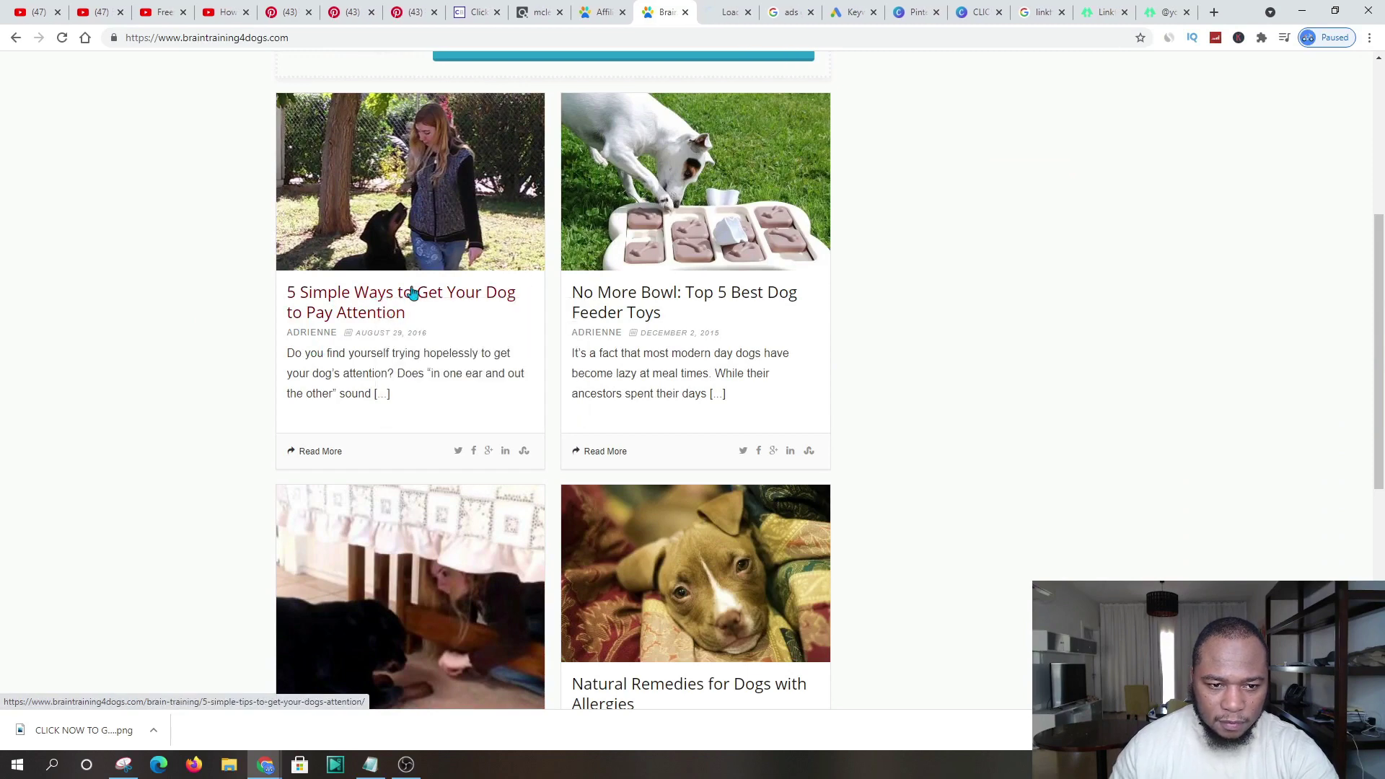
pyautogui.hotkey('ctrl', 'Tab')
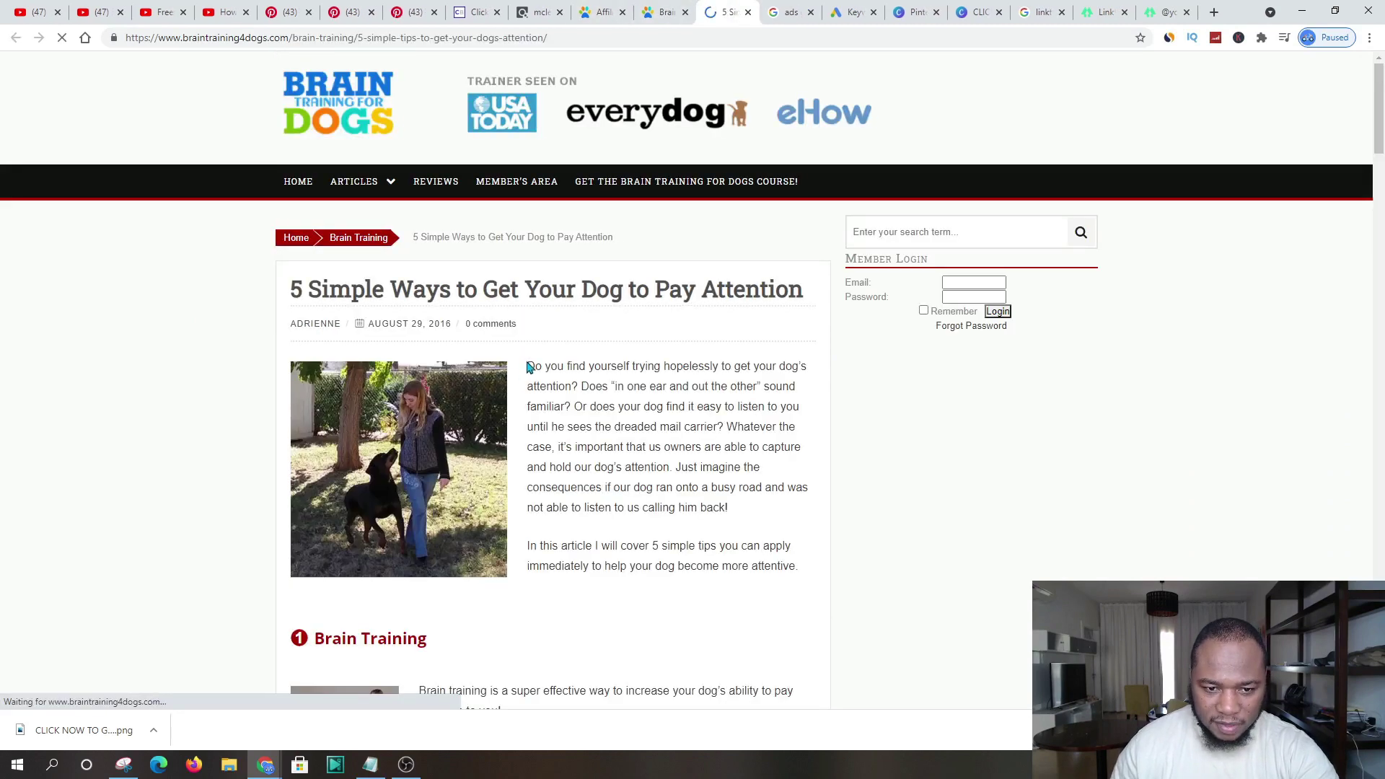
# - Copy the article's opening paragraph, from "Do you find yourself trying hopelessly" through "calling him back!"
pyautogui.moveTo(528, 366); pyautogui.dragTo(738, 509)
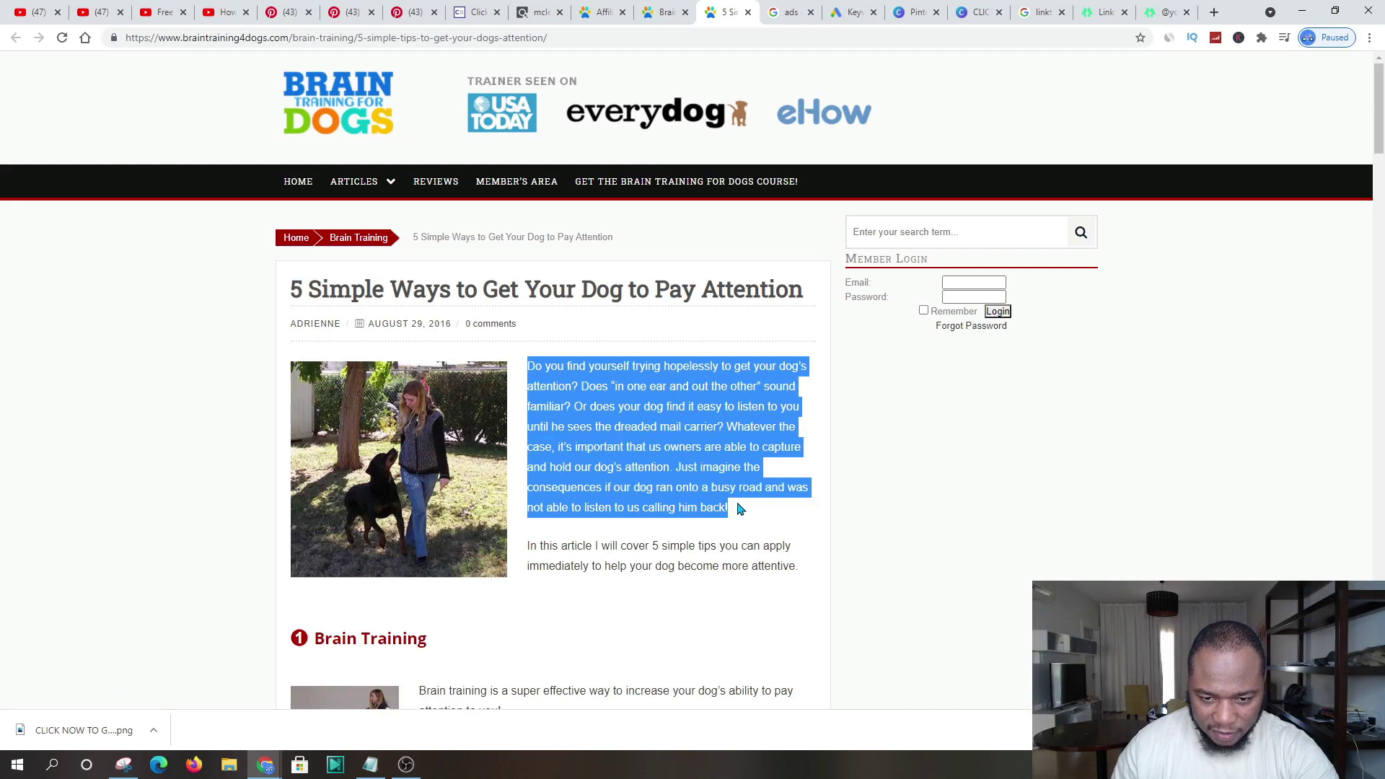
pyautogui.rightClick(668, 443)
pyautogui.click(698, 454)
# - Switch to Pinterest's pin builder and paste the copied paragraph below the keywords in the Pin description, separated by a blank line
pyautogui.click(288, 12)
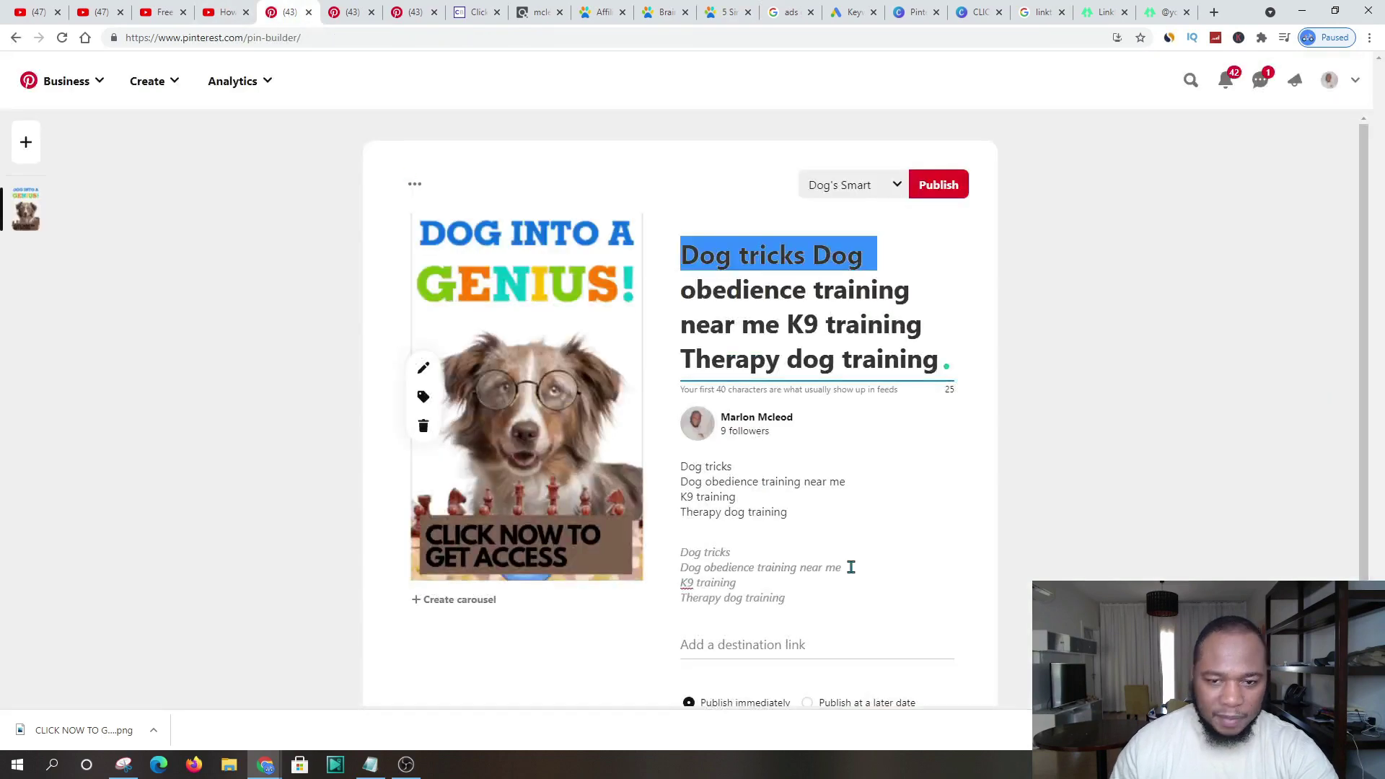
pyautogui.click(935, 361)
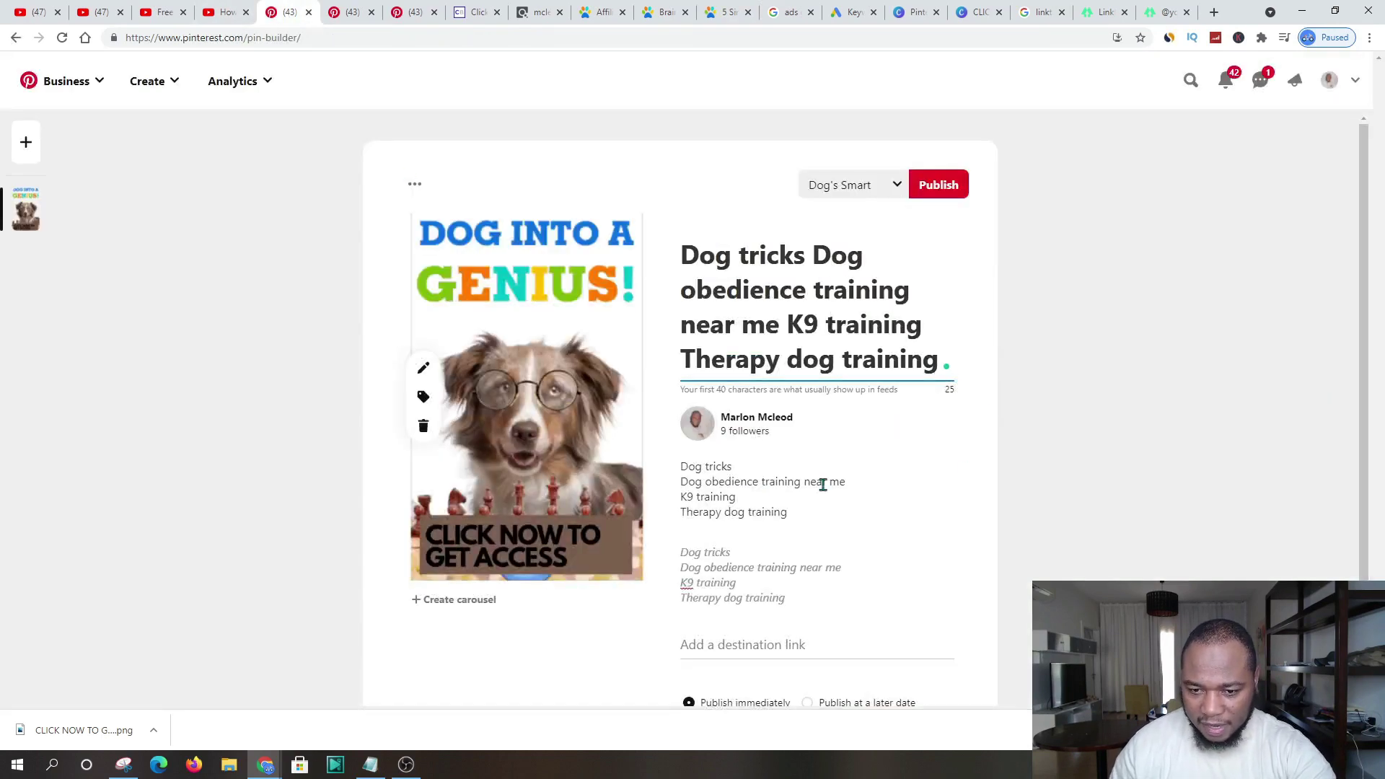
pyautogui.click(790, 513)
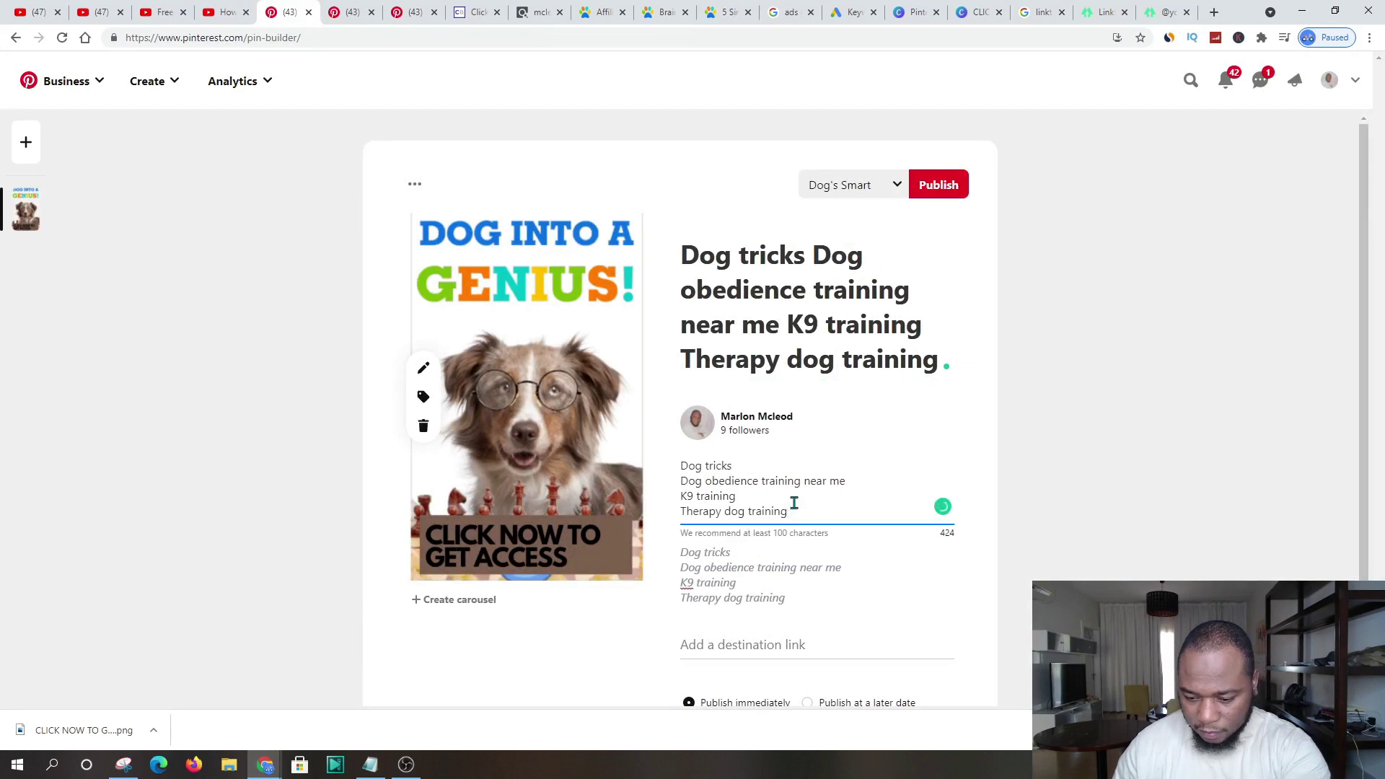
pyautogui.press('Return')
pyautogui.press('Return')
pyautogui.press('Return')
pyautogui.rightClick(681, 543)
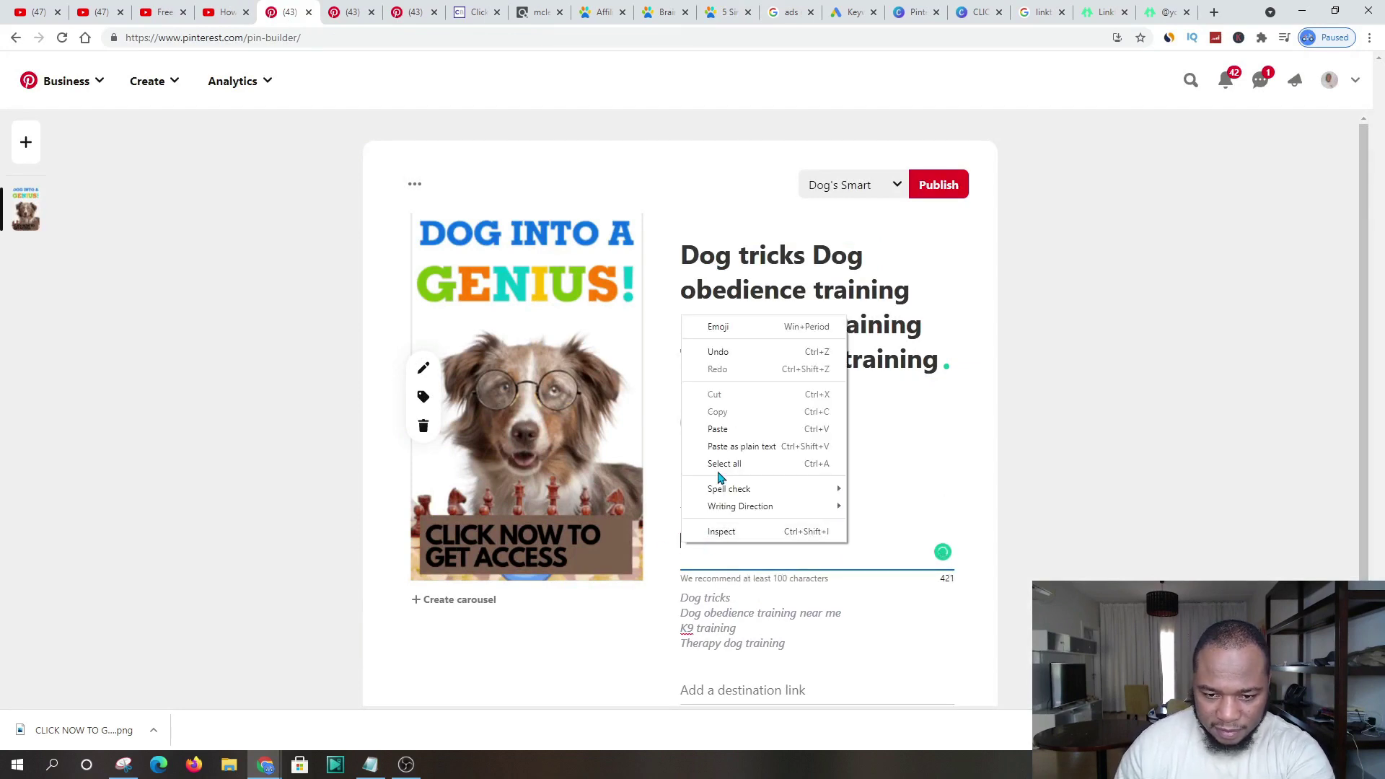
pyautogui.click(721, 430)
pyautogui.click(681, 481)
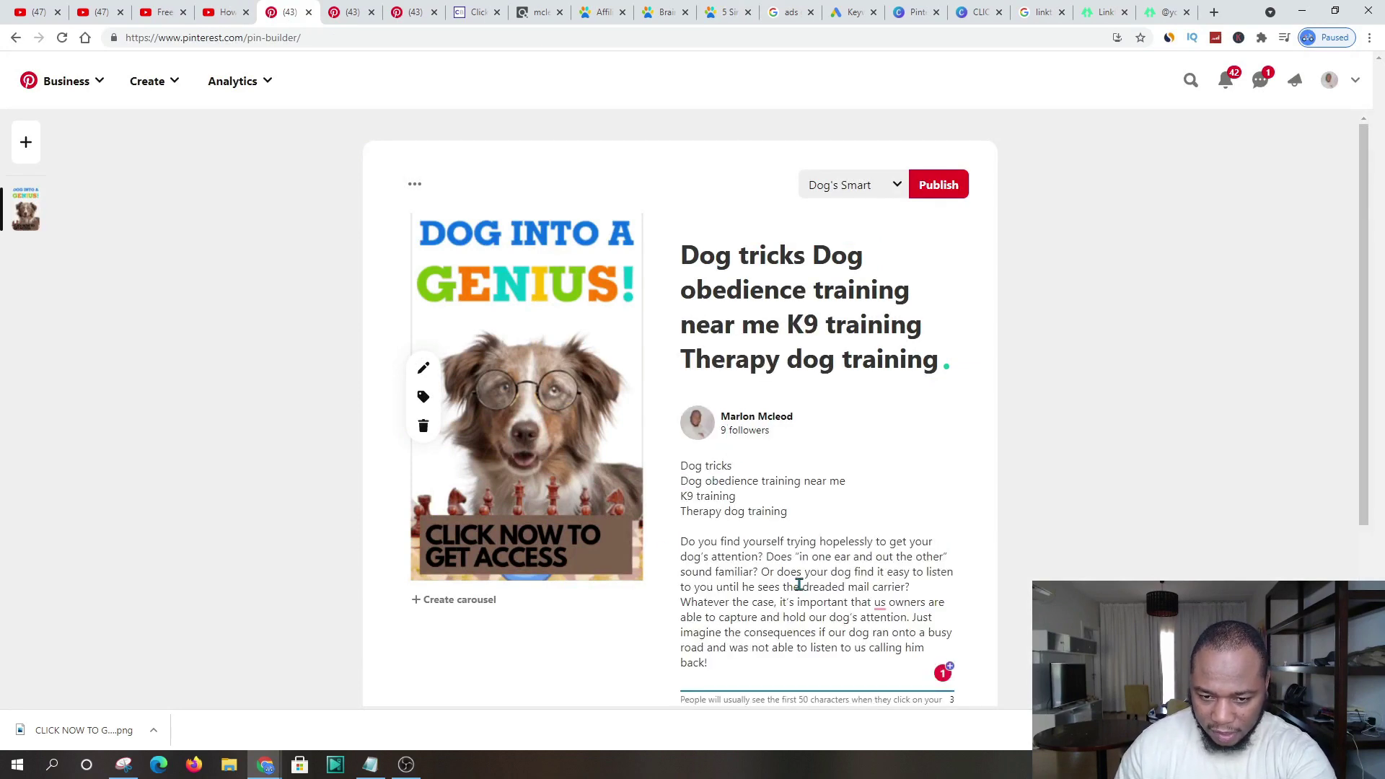
pyautogui.scroll(-3, 618, 534)
pyautogui.click(717, 463)
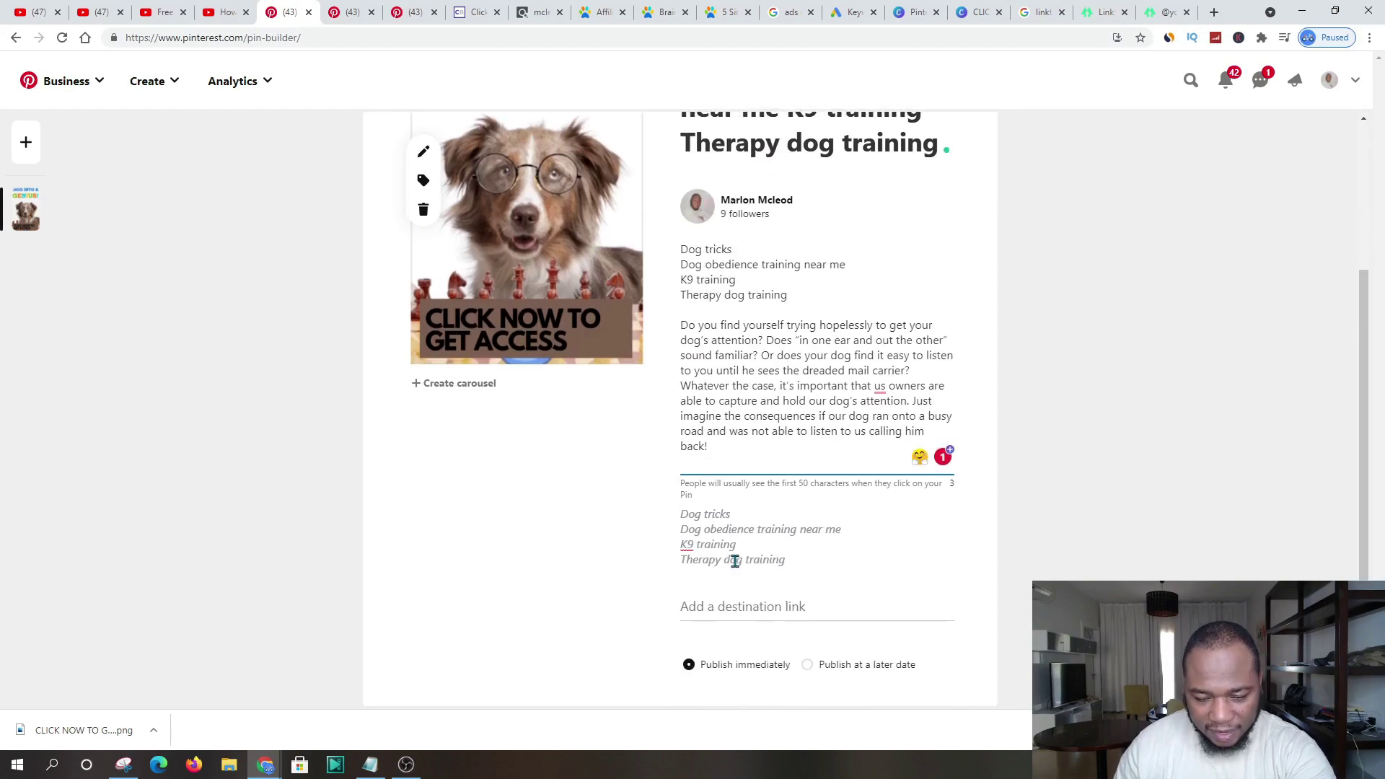
pyautogui.scroll(-1, 814, 565)
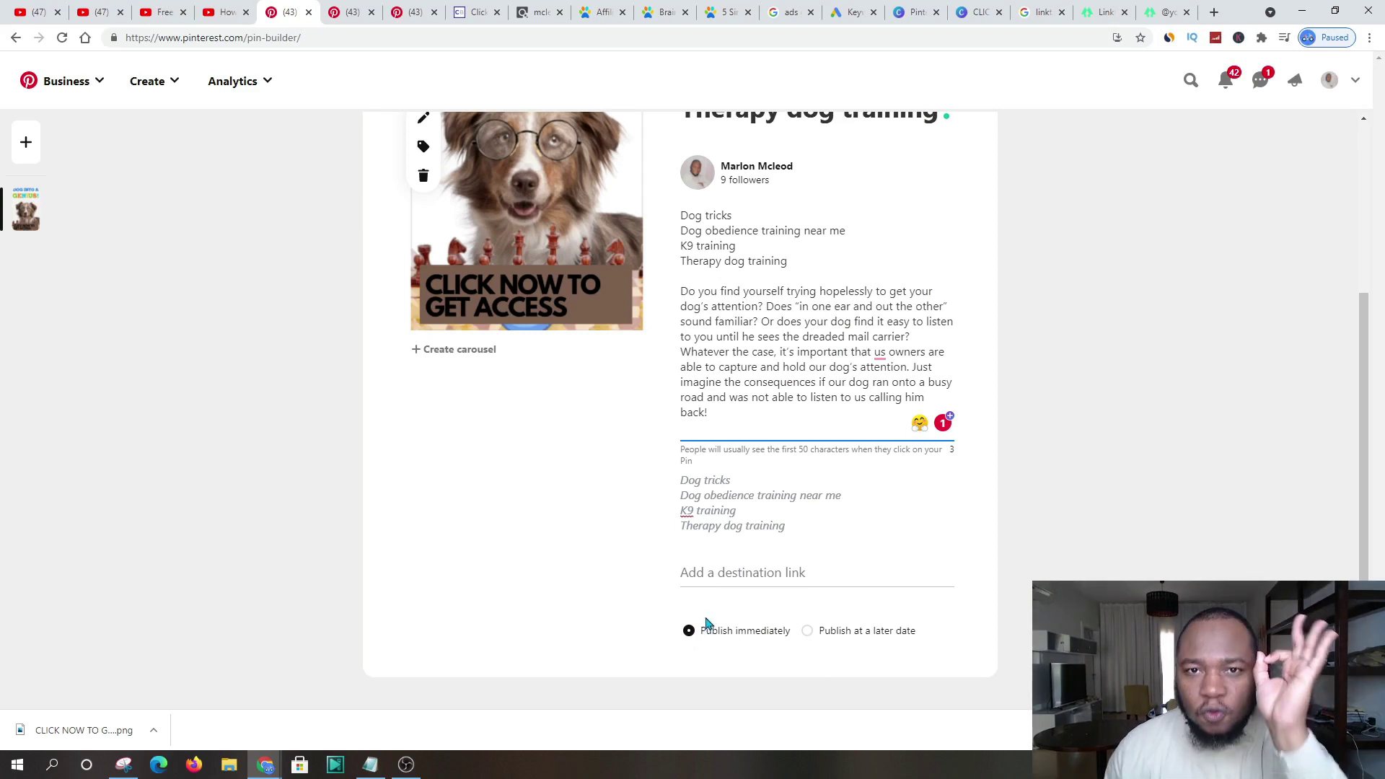
# - View the HopLink in the Notepad note, minimize the note, and look at the Google results for linktree
pyautogui.click(368, 765)
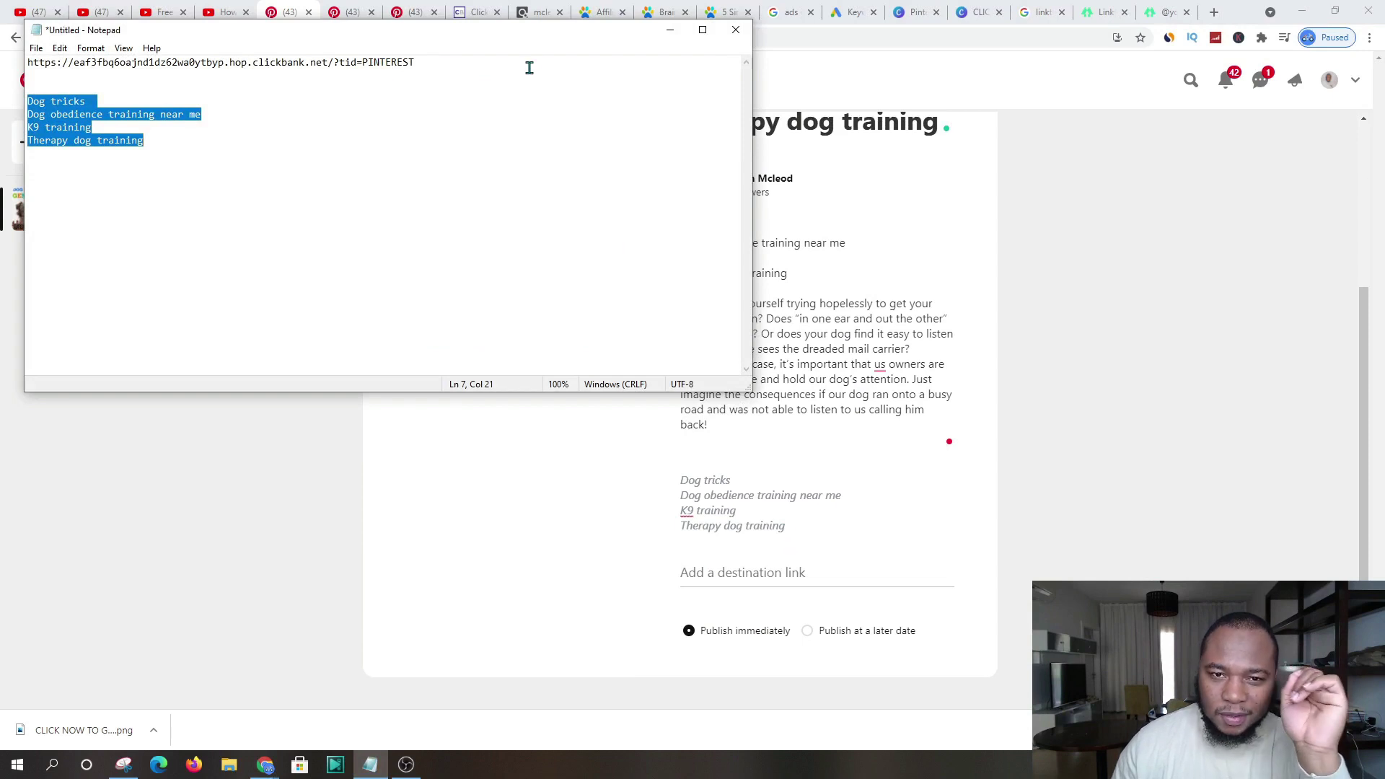
pyautogui.click(664, 31)
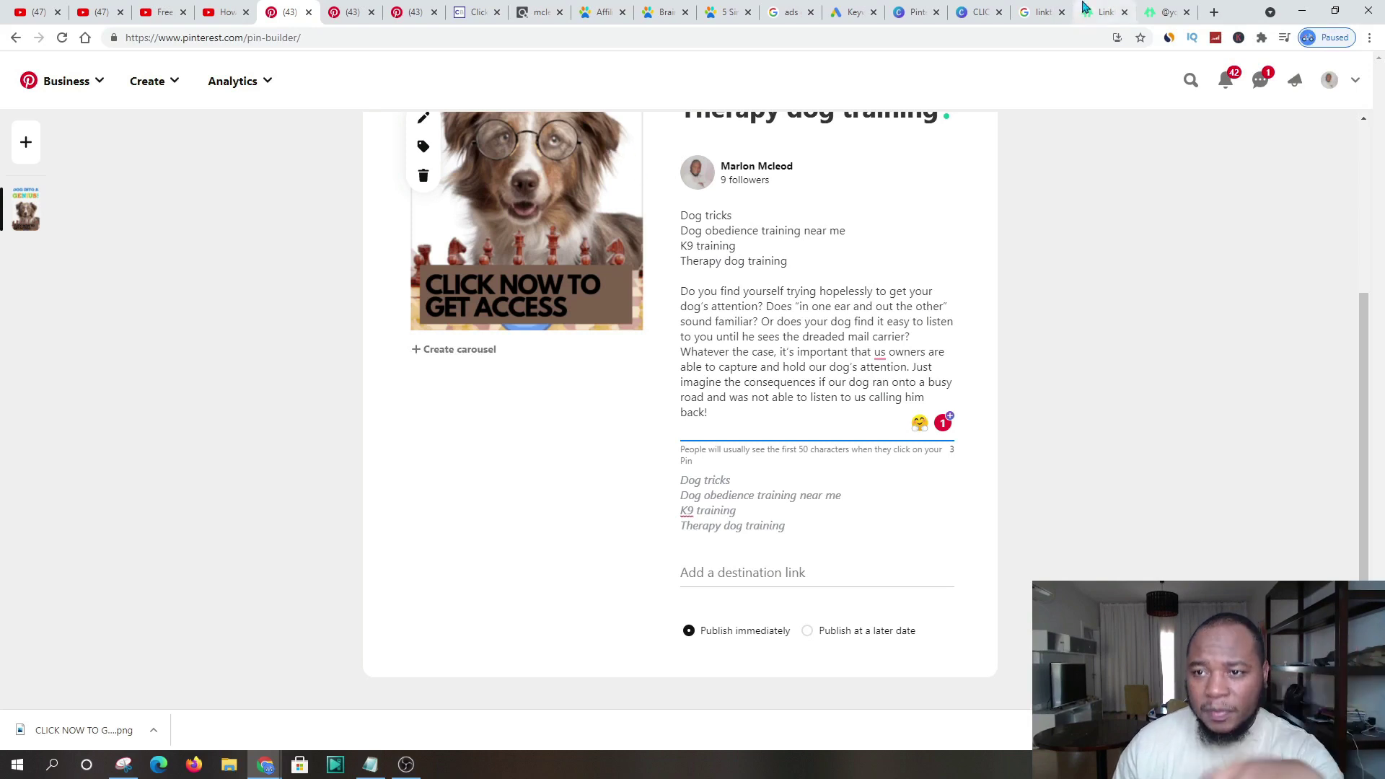
pyautogui.click(1039, 12)
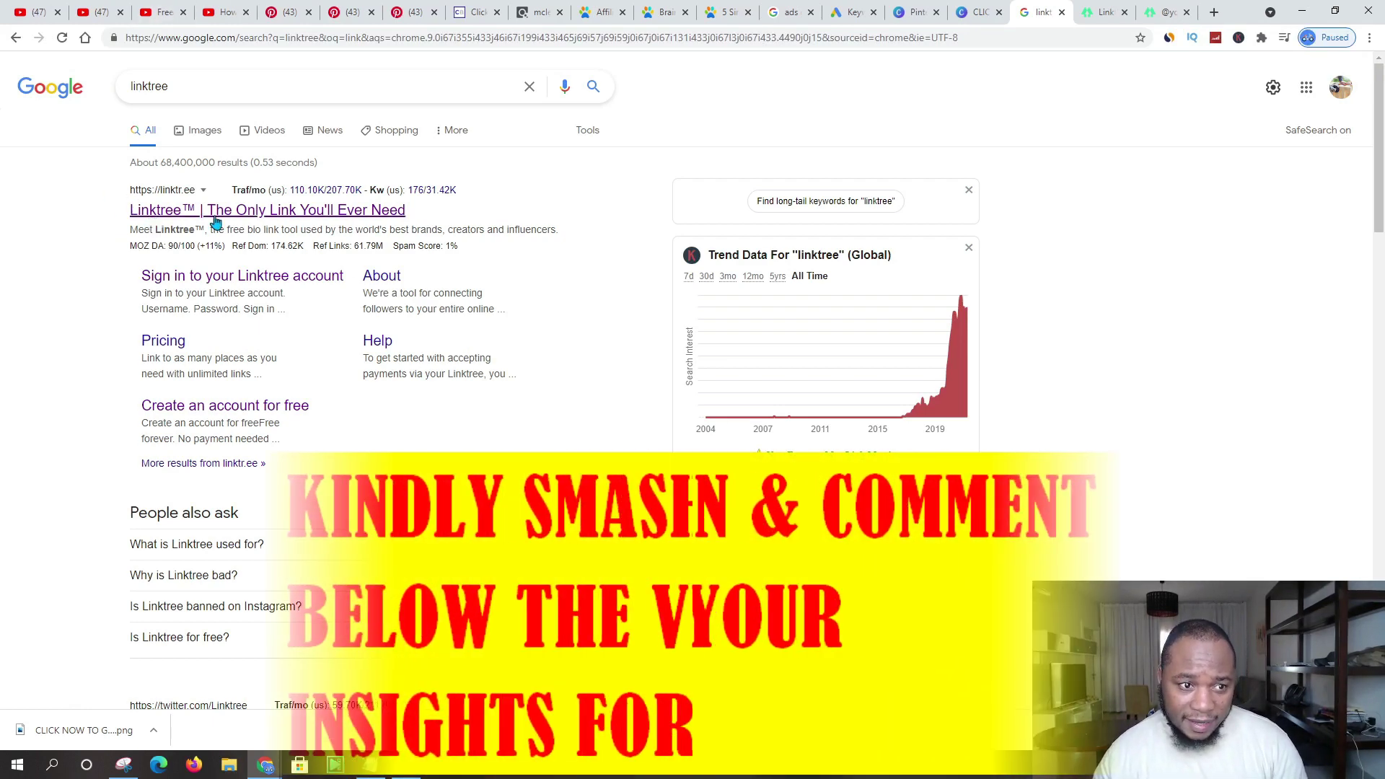
pyautogui.click(1104, 12)
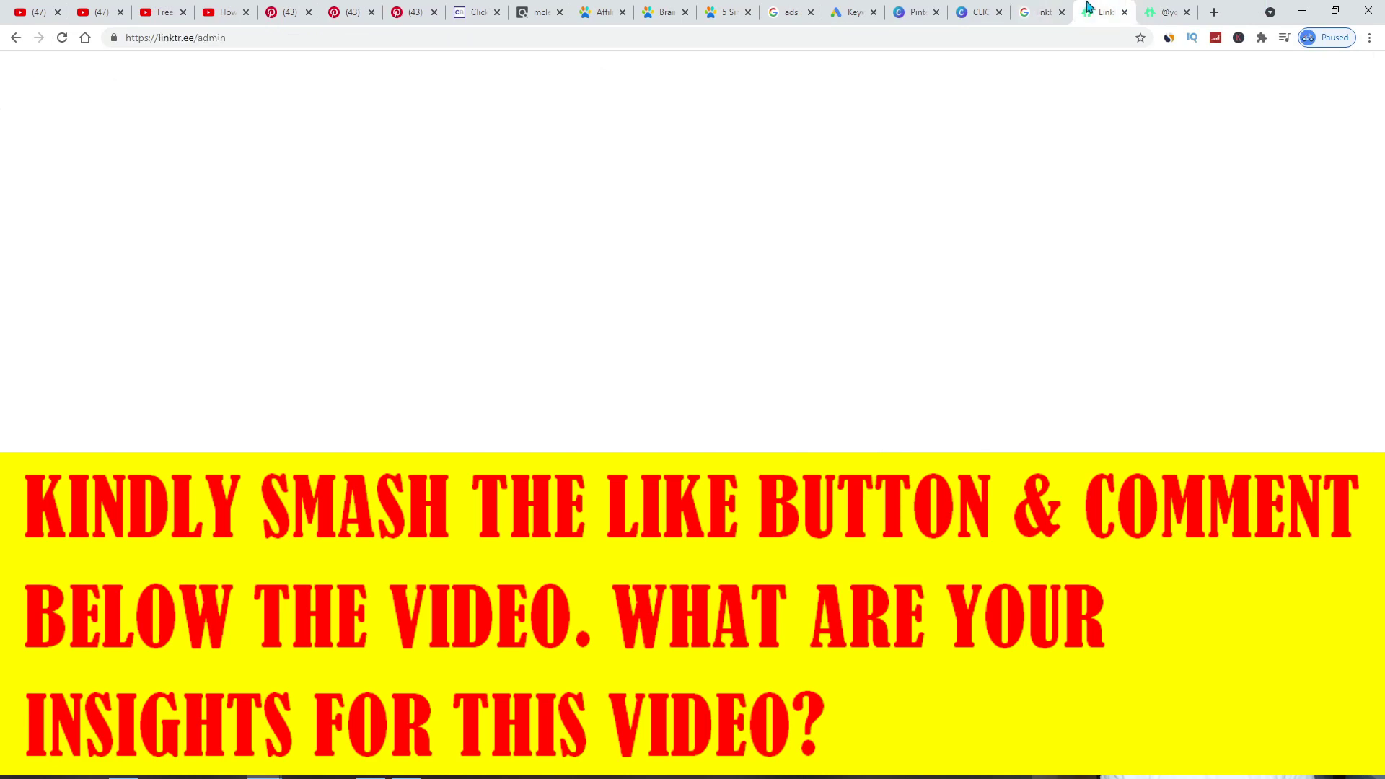
pyautogui.click(1036, 20)
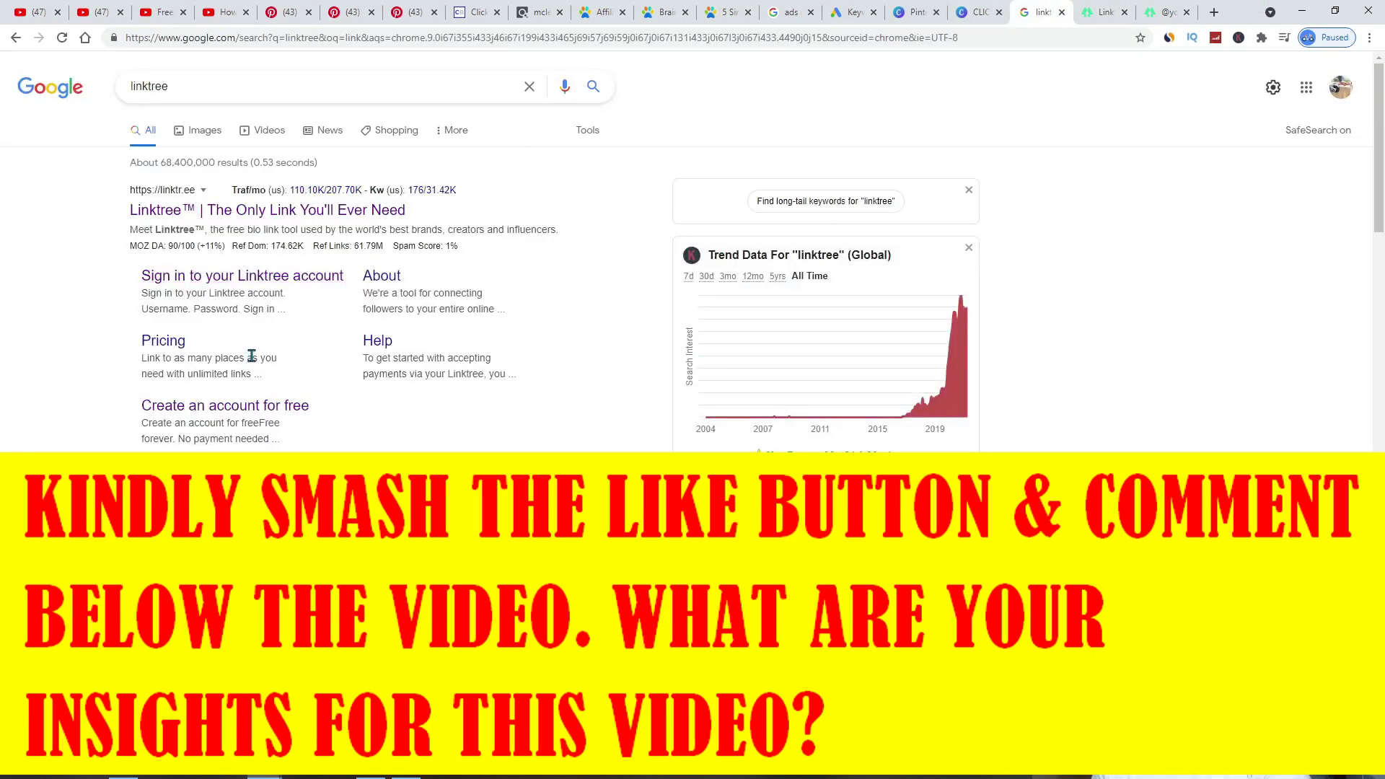
# - Switch to the Linktree admin page and add a new blank link, following the setup guide through to its end
pyautogui.click(1104, 12)
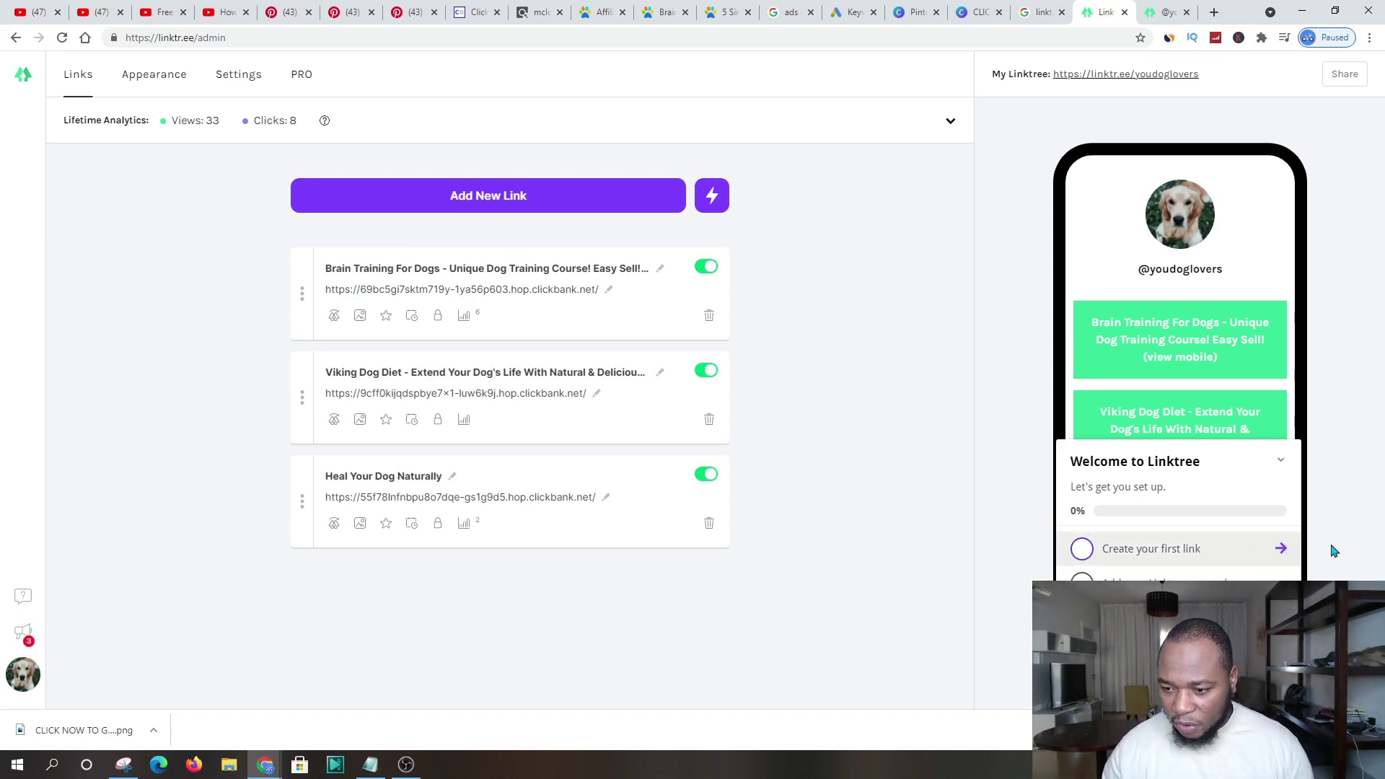
pyautogui.click(1303, 491)
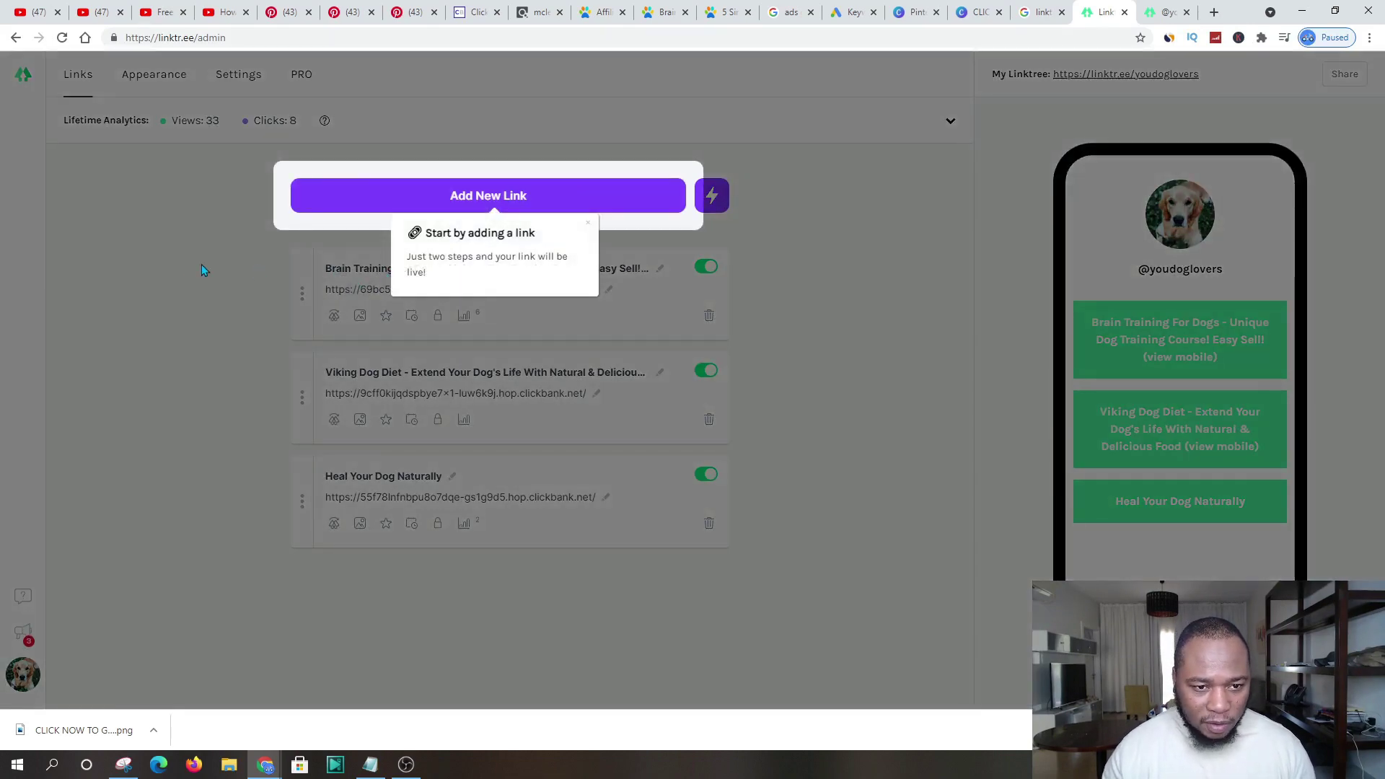
pyautogui.click(495, 200)
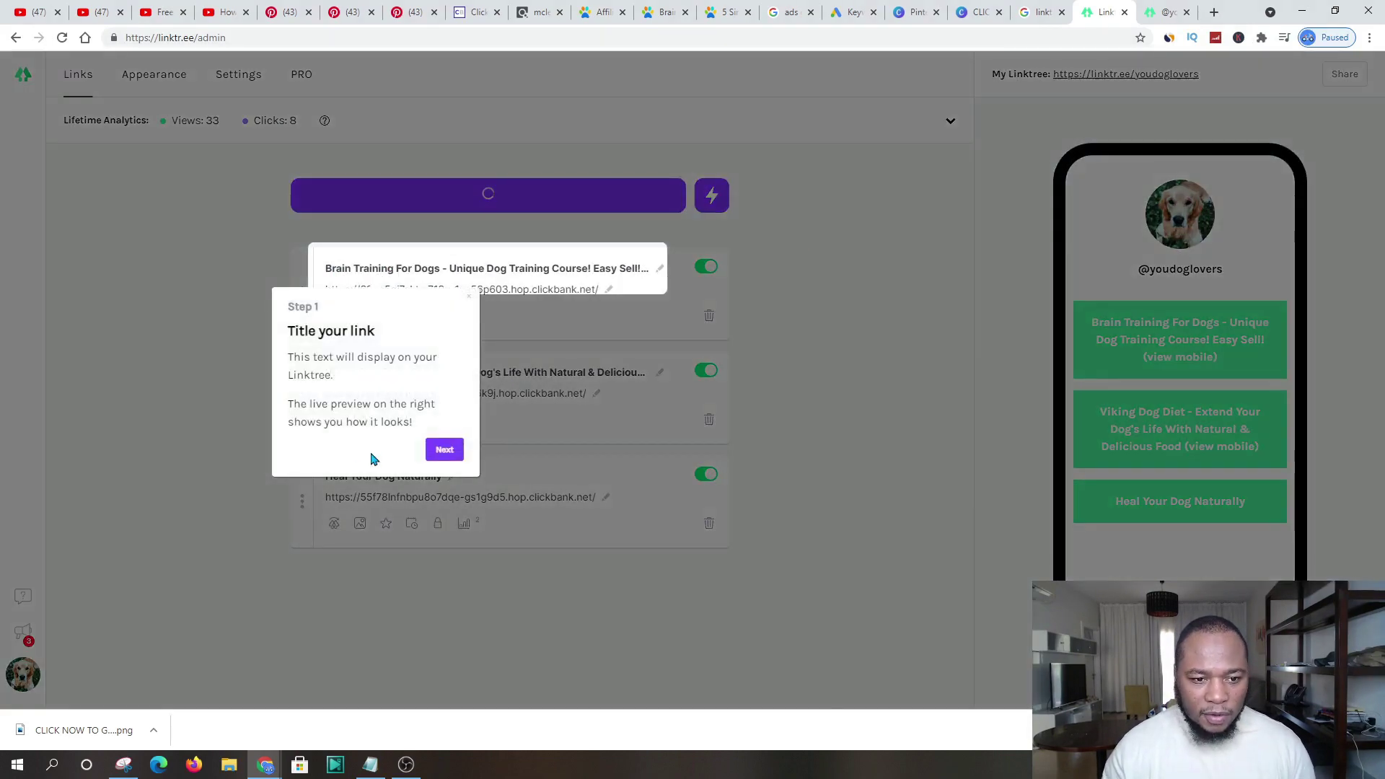
pyautogui.click(444, 449)
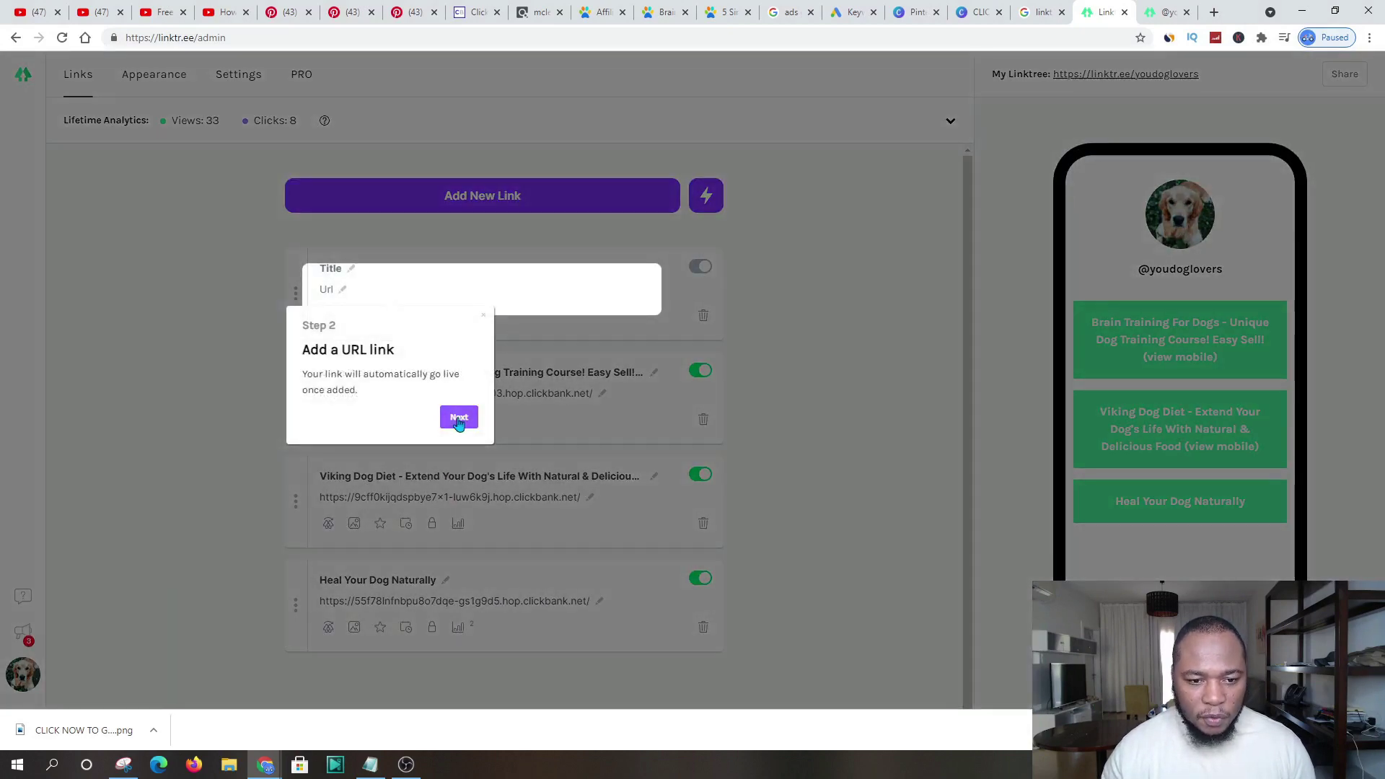
pyautogui.click(459, 417)
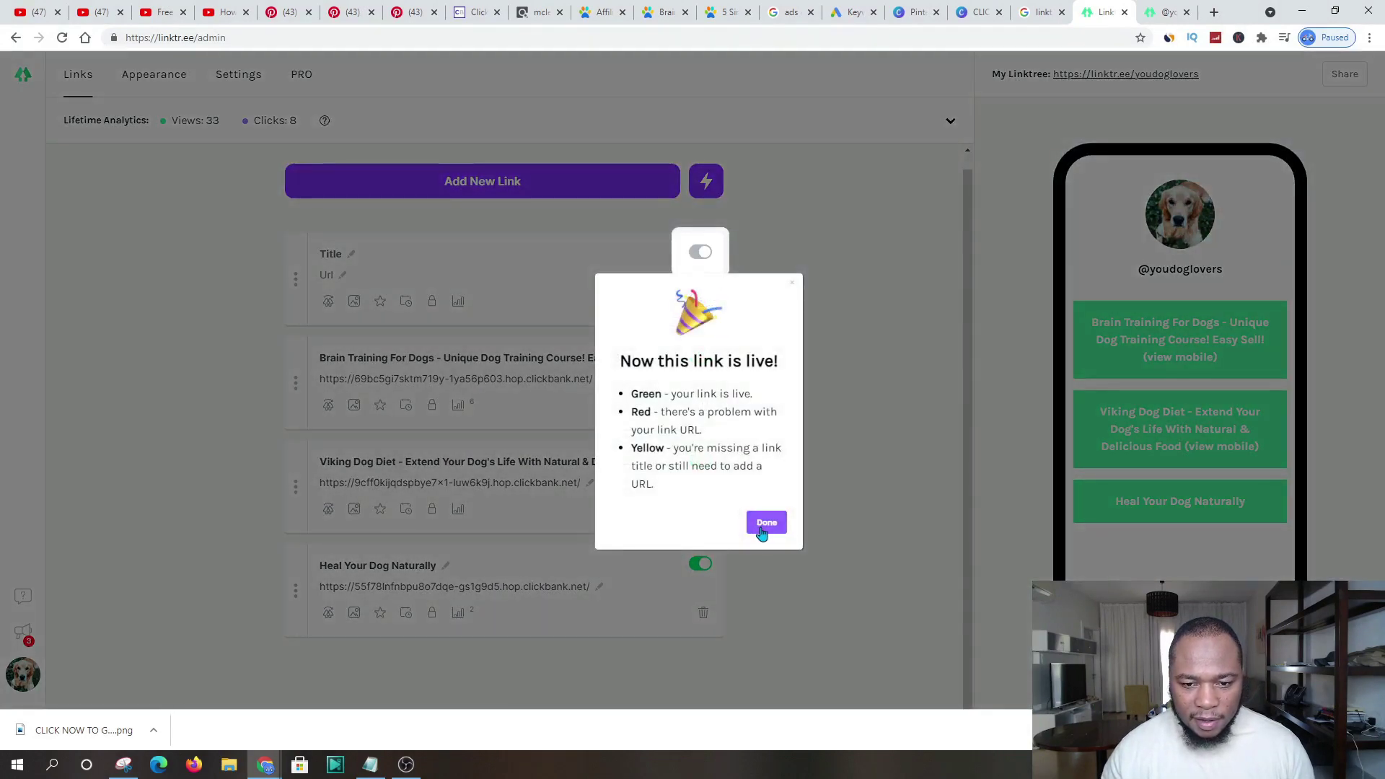
pyautogui.click(761, 522)
# - Delete the blank, untitled link from the Linktree
pyautogui.click(702, 301)
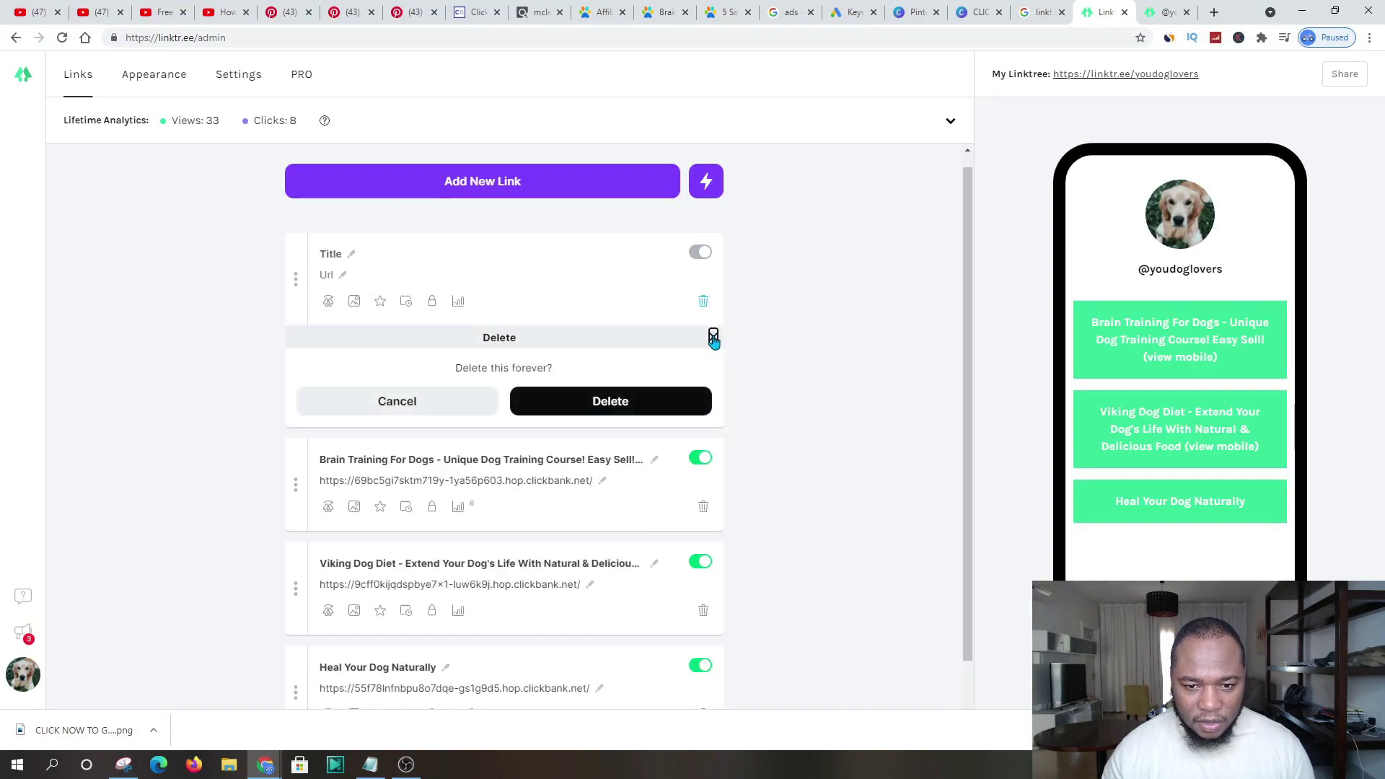
pyautogui.click(713, 334)
pyautogui.click(703, 300)
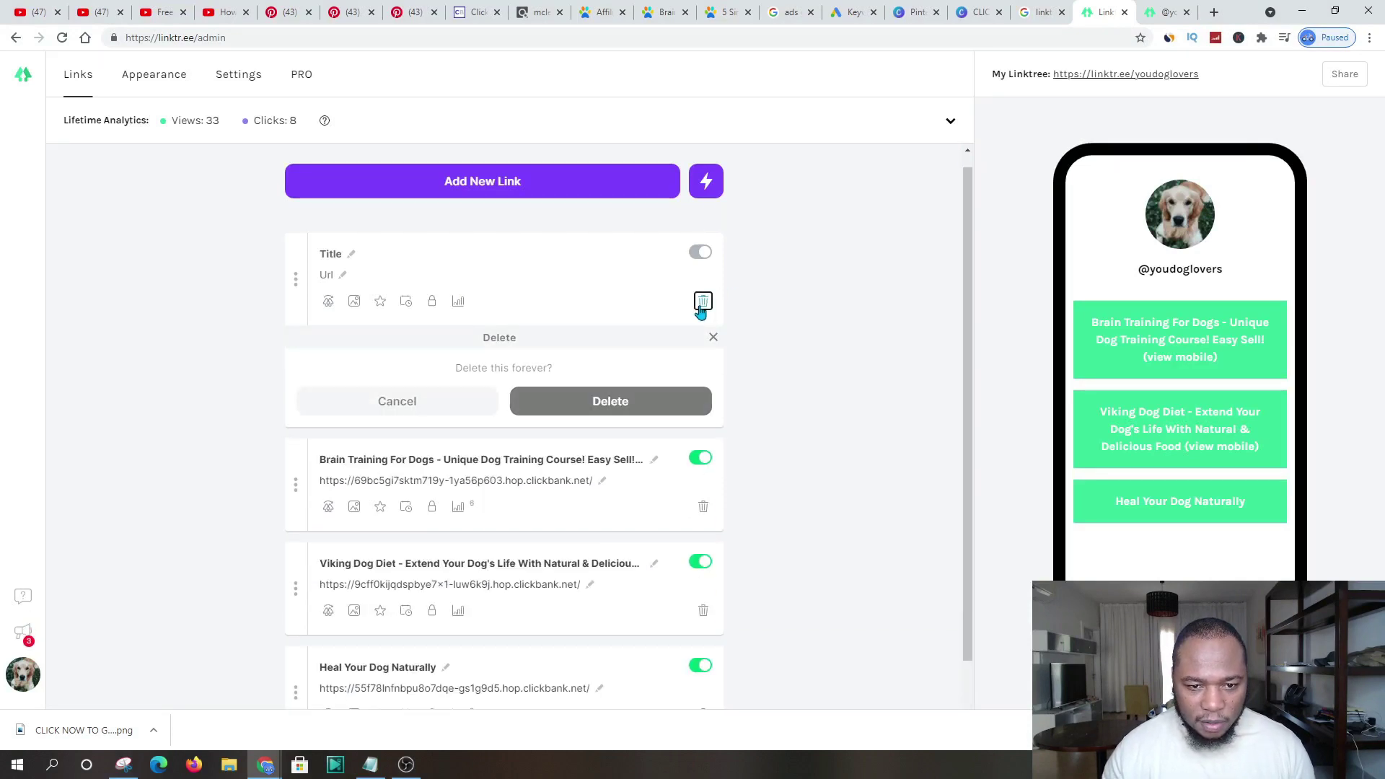
pyautogui.click(576, 402)
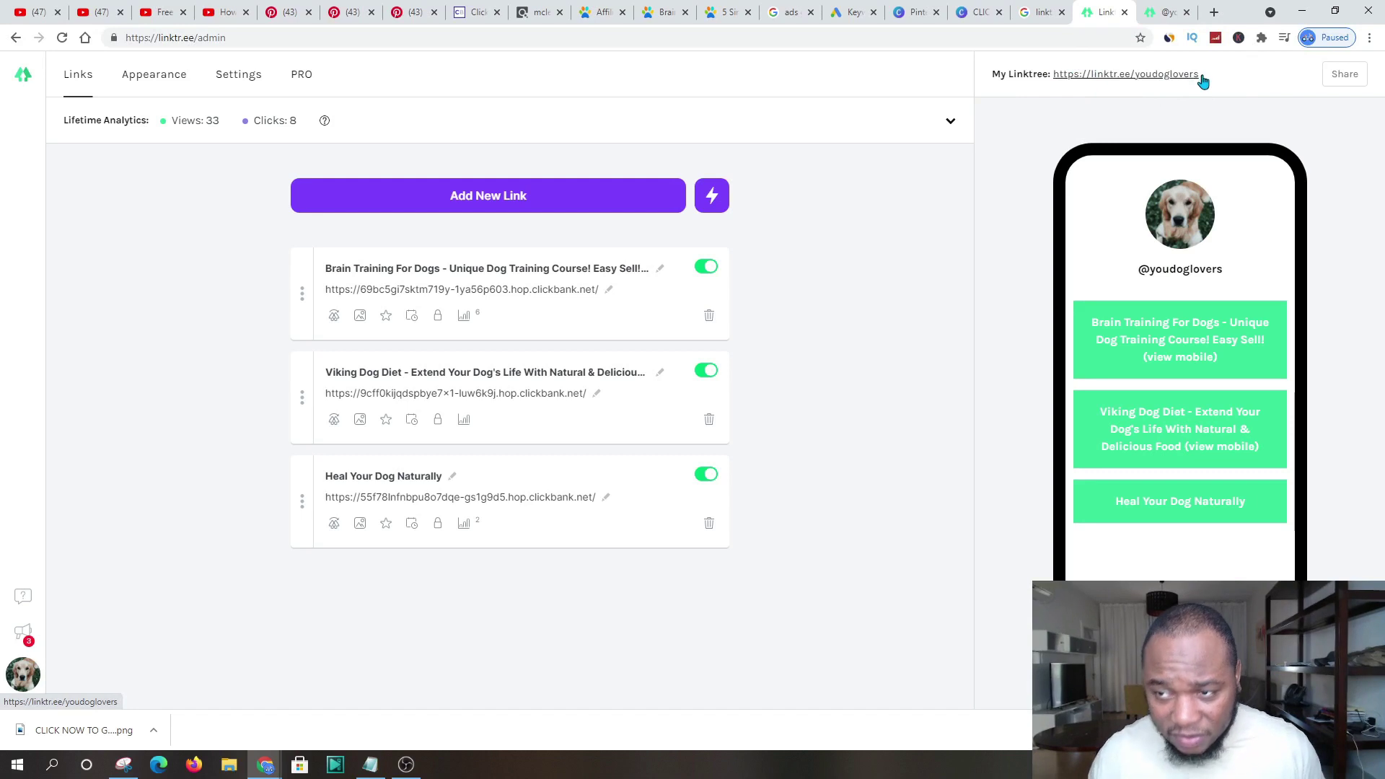
pyautogui.click(1346, 76)
pyautogui.click(1310, 114)
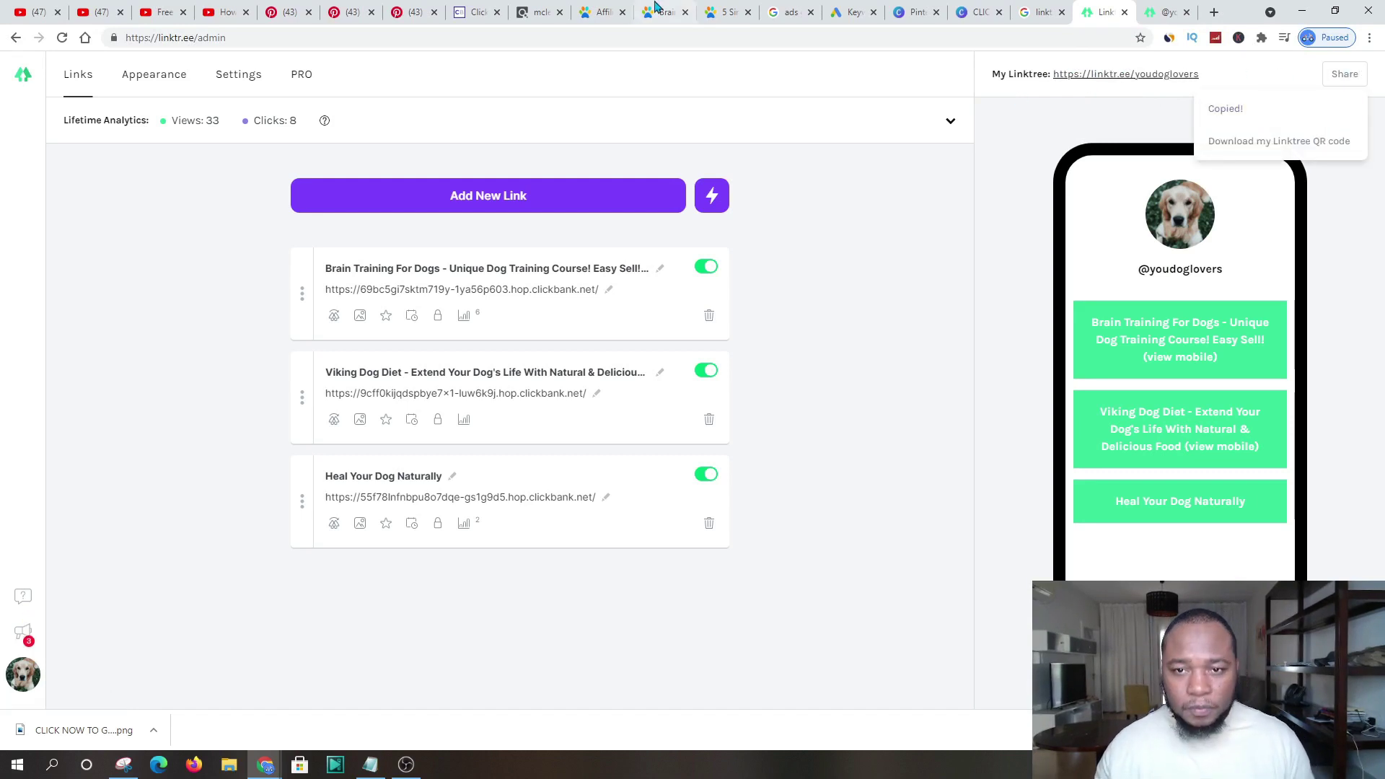
pyautogui.click(289, 12)
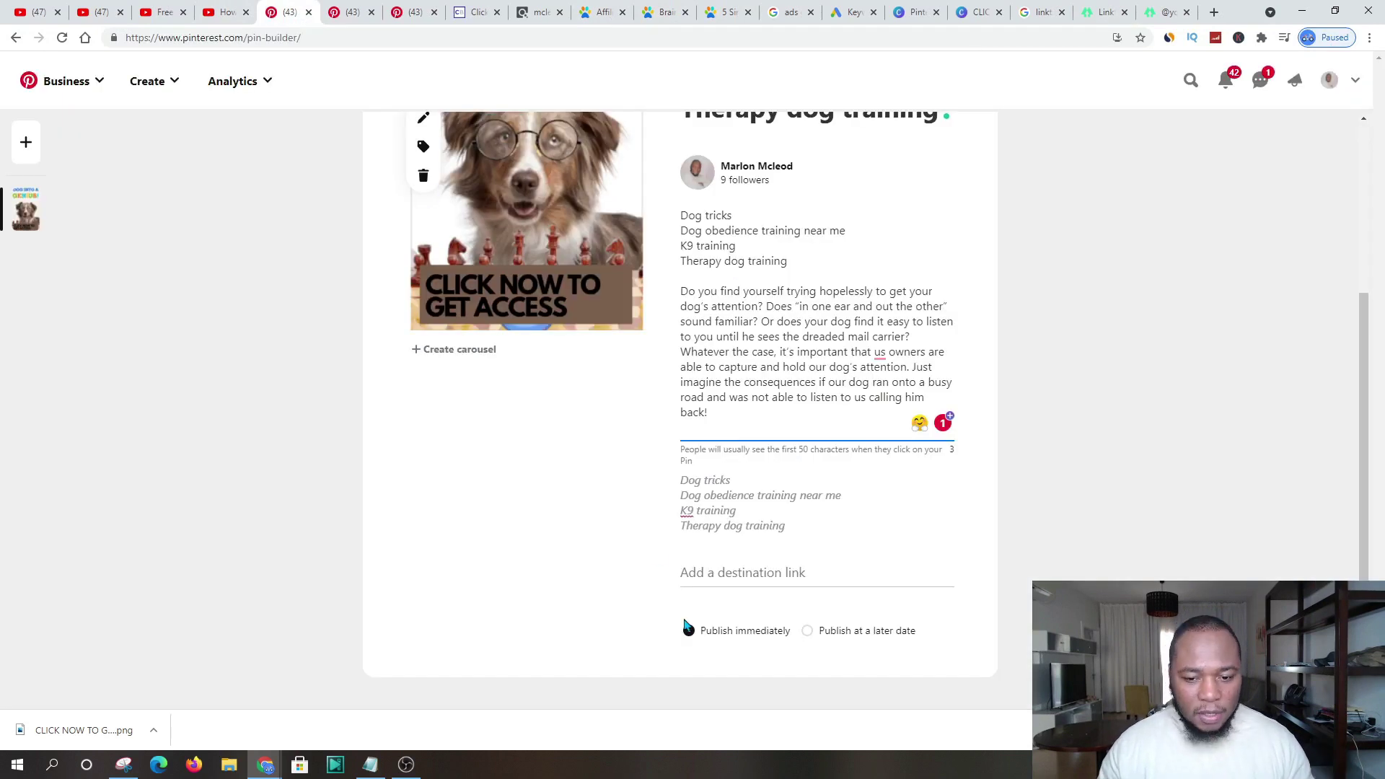
pyautogui.click(684, 572)
pyautogui.rightClick(689, 575)
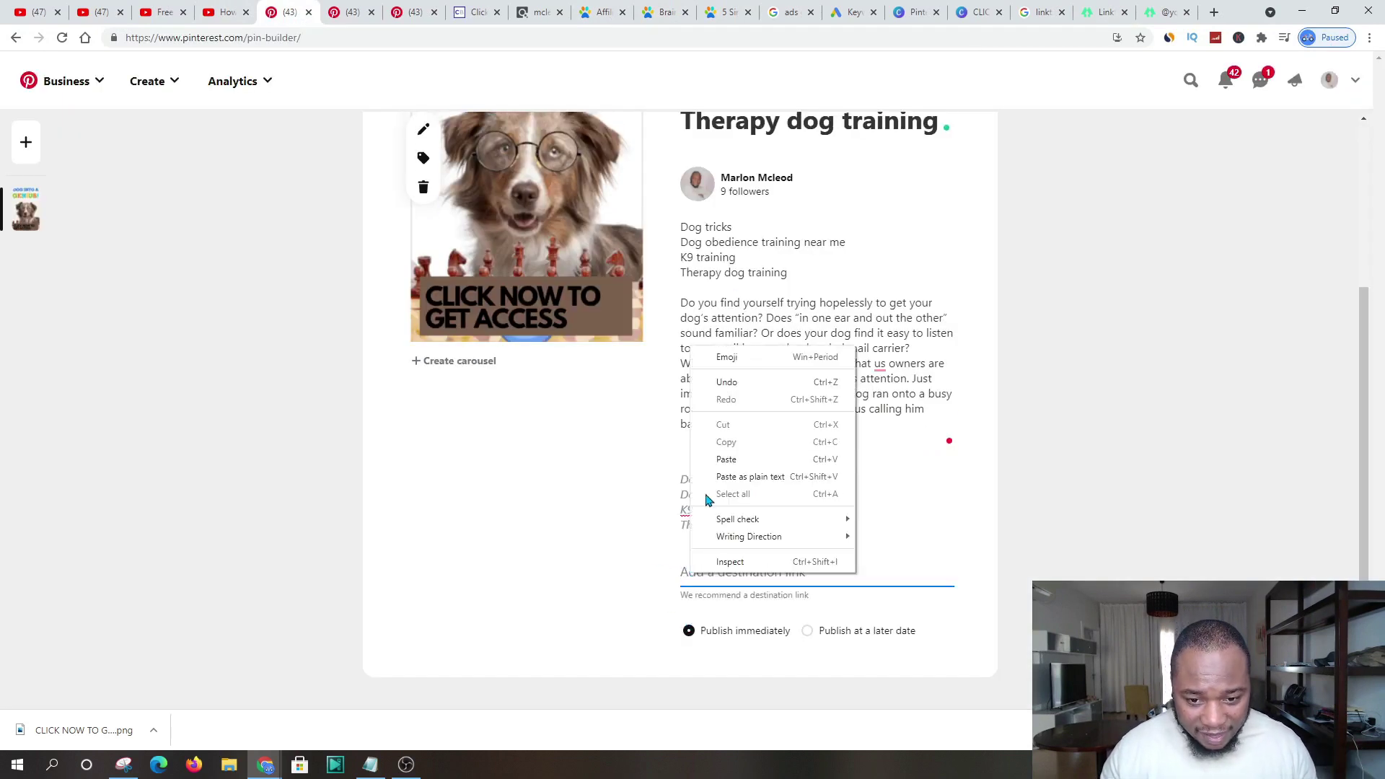
pyautogui.click(751, 459)
pyautogui.click(1129, 479)
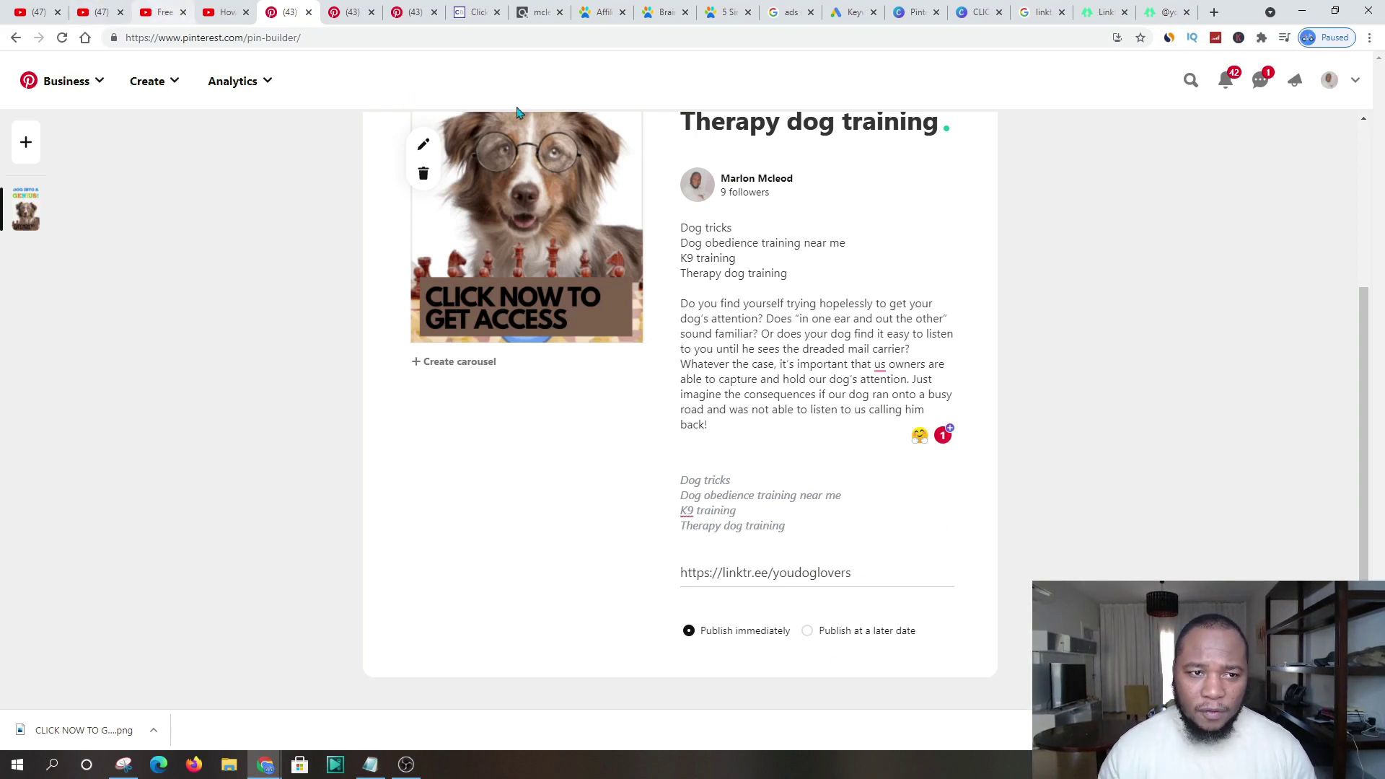
# - View the YouTube results for "freedom Guider", and review the Pin's image, title, description and destination link in the pin builder
pyautogui.click(42, 16)
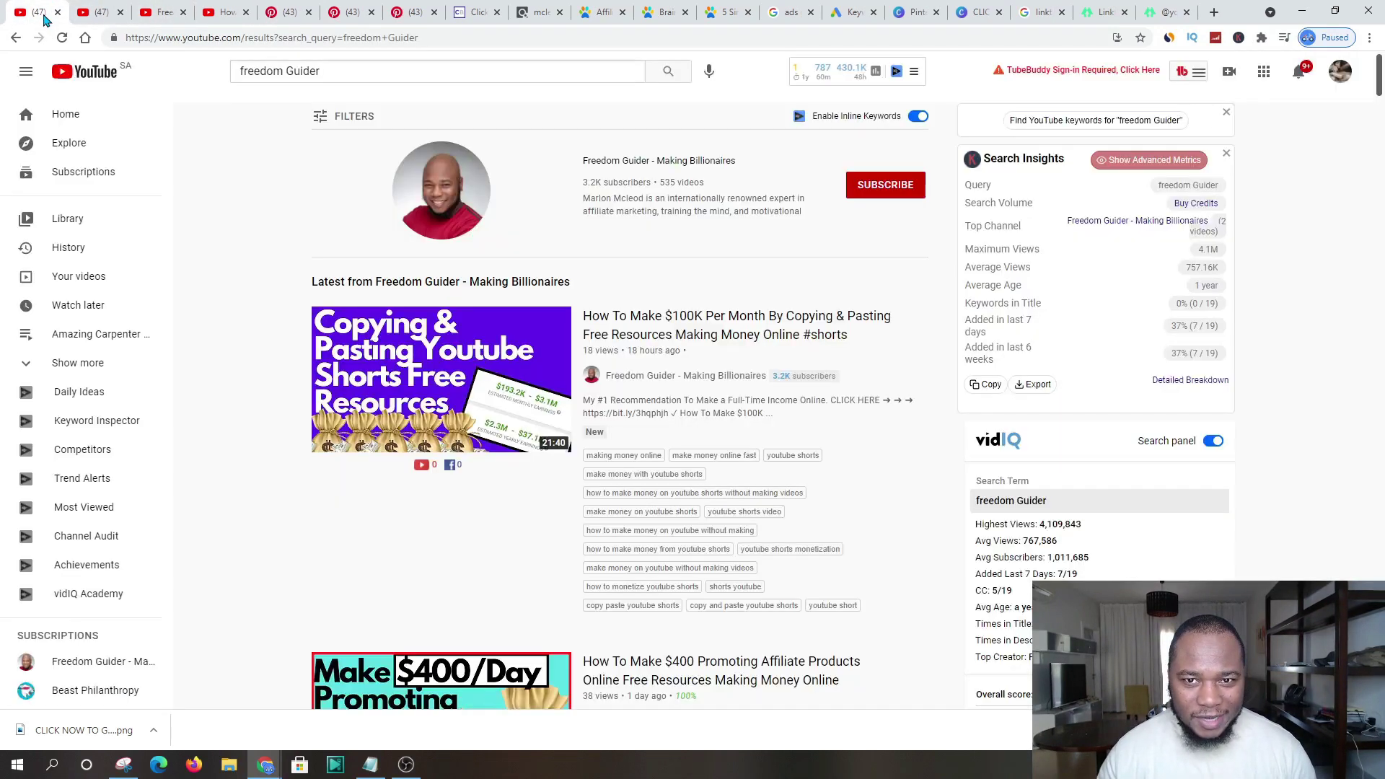
pyautogui.click(288, 13)
pyautogui.scroll(3, 769, 265)
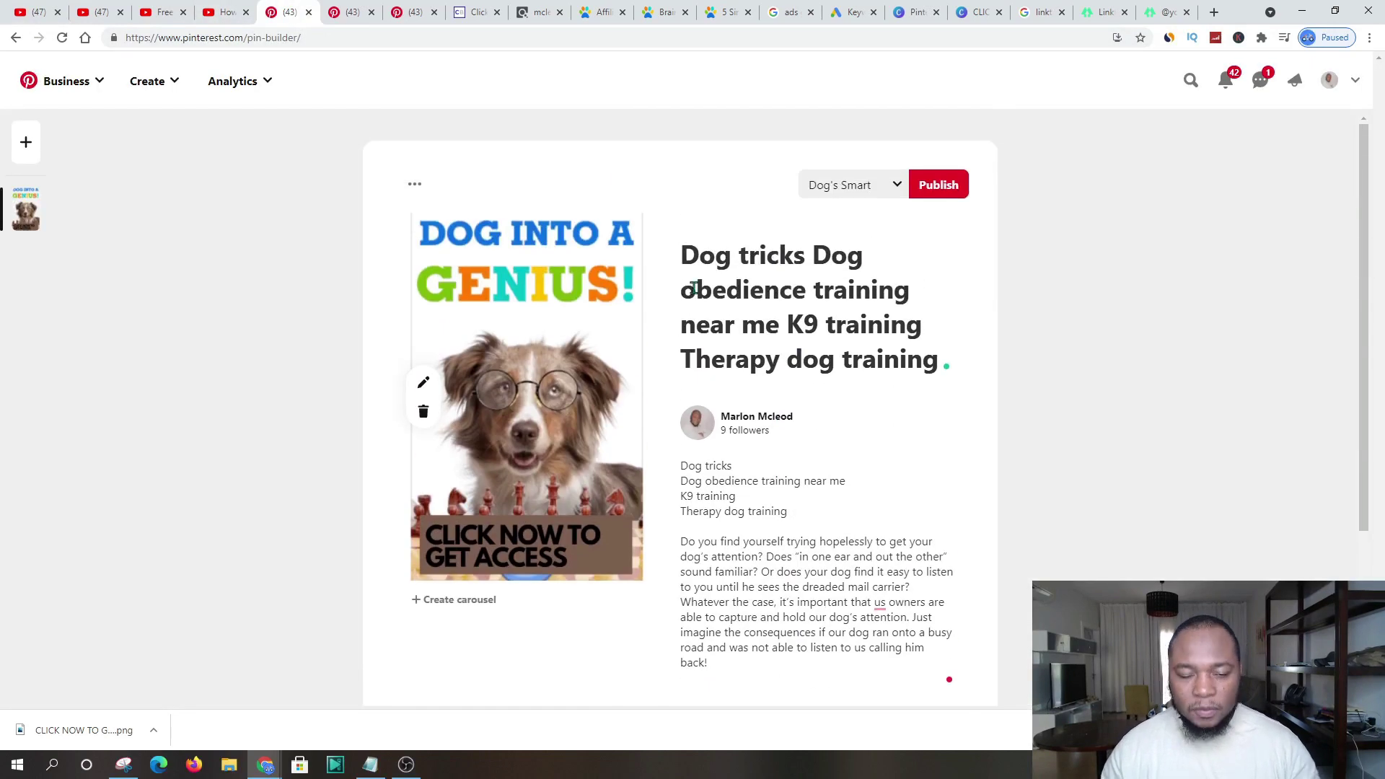
pyautogui.scroll(-3, 519, 389)
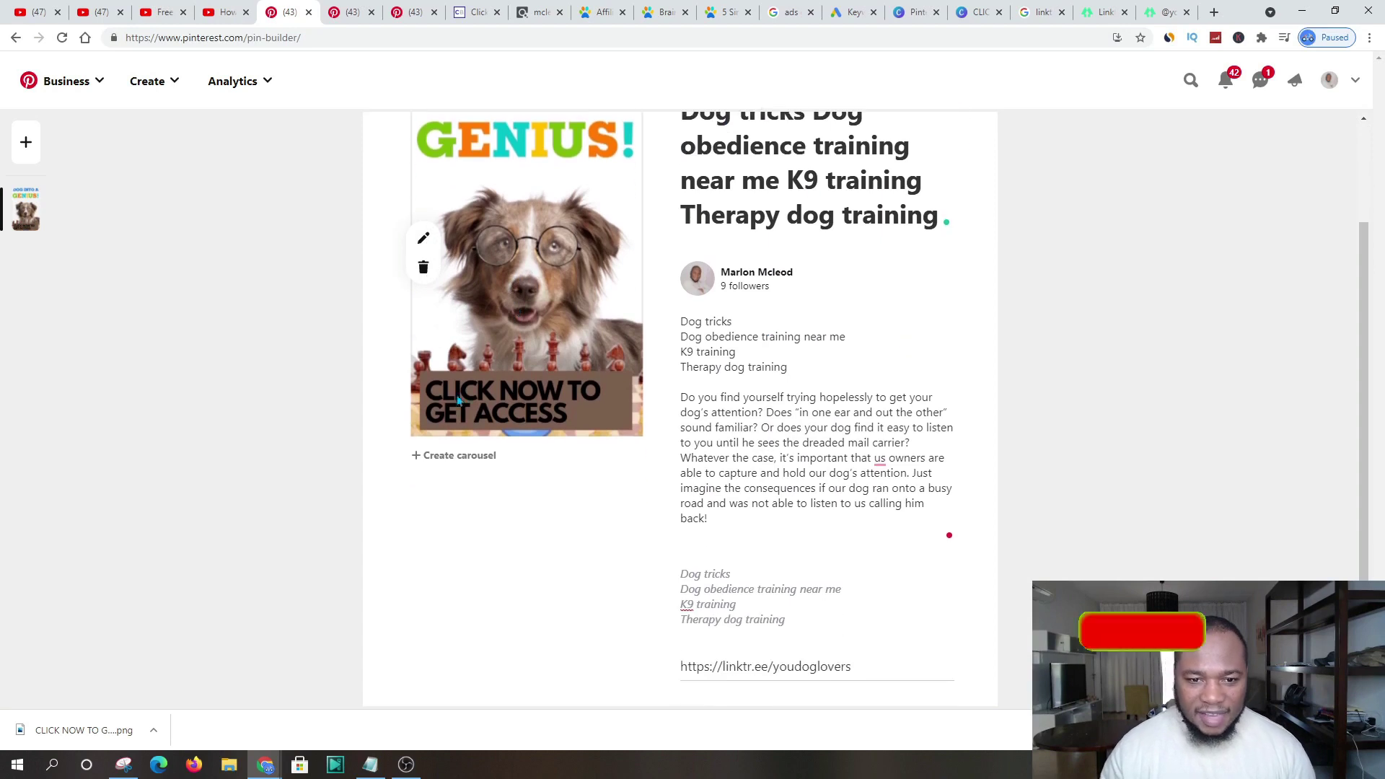
pyautogui.scroll(1, 571, 339)
pyautogui.scroll(2, 571, 339)
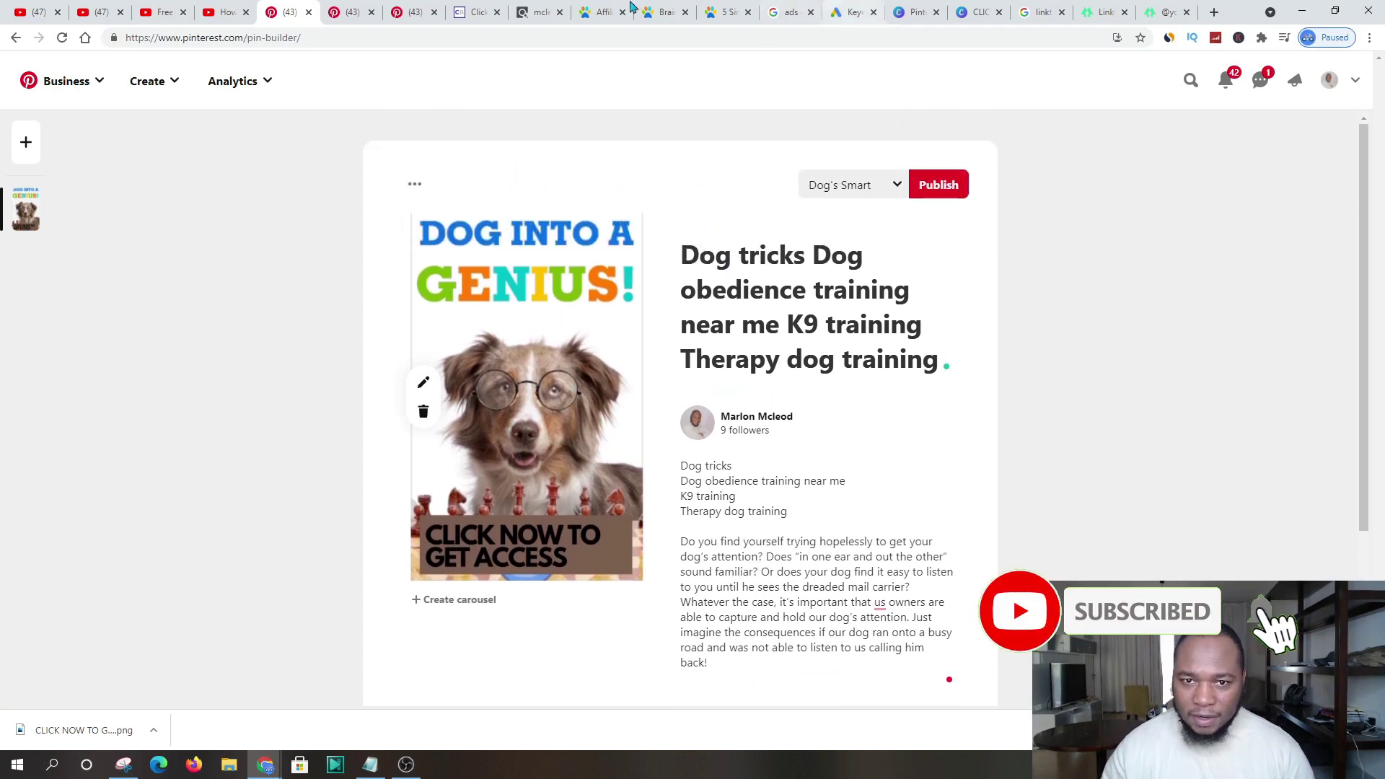
# - Review the ClickBank home page, the marketplace's dog results, the Brain Training For Dogs affiliates page and the Pin draft
pyautogui.click(537, 14)
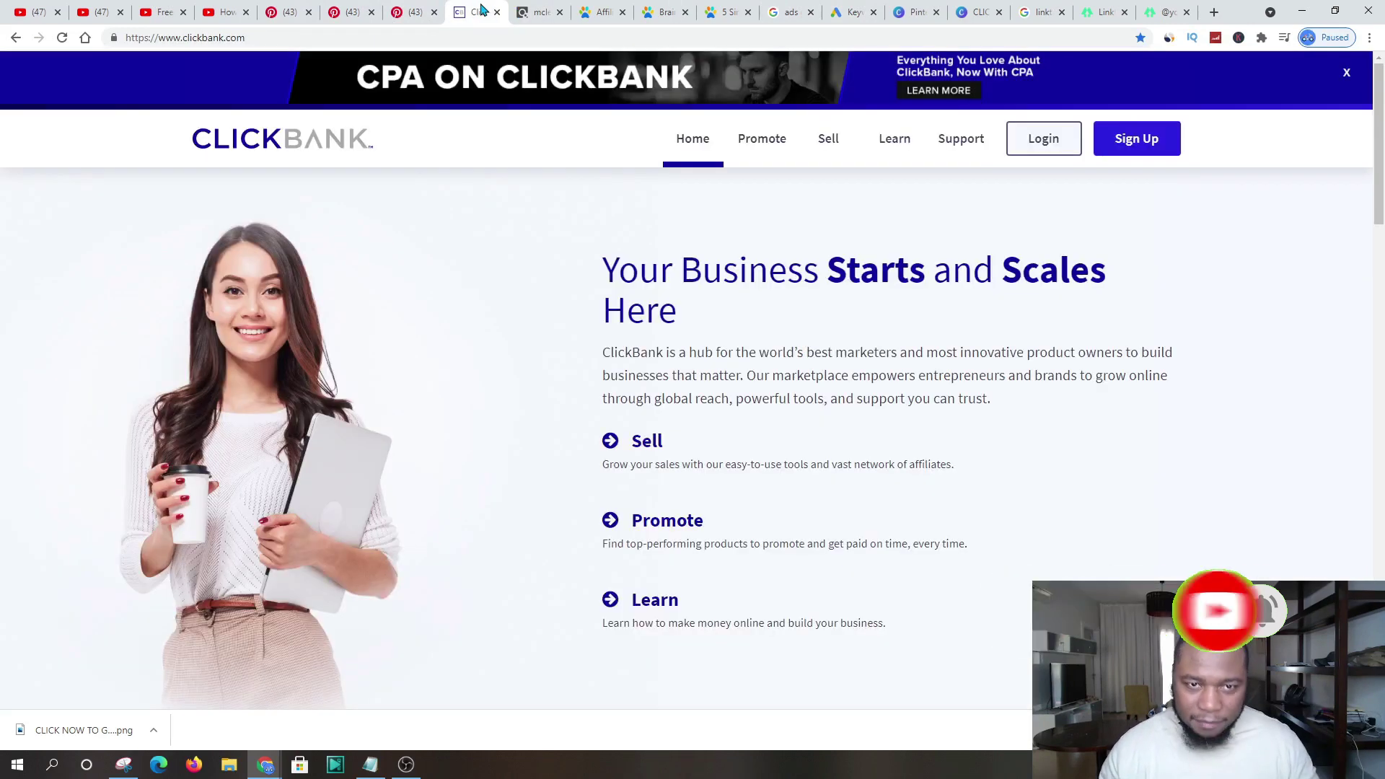
pyautogui.click(478, 12)
pyautogui.click(548, 12)
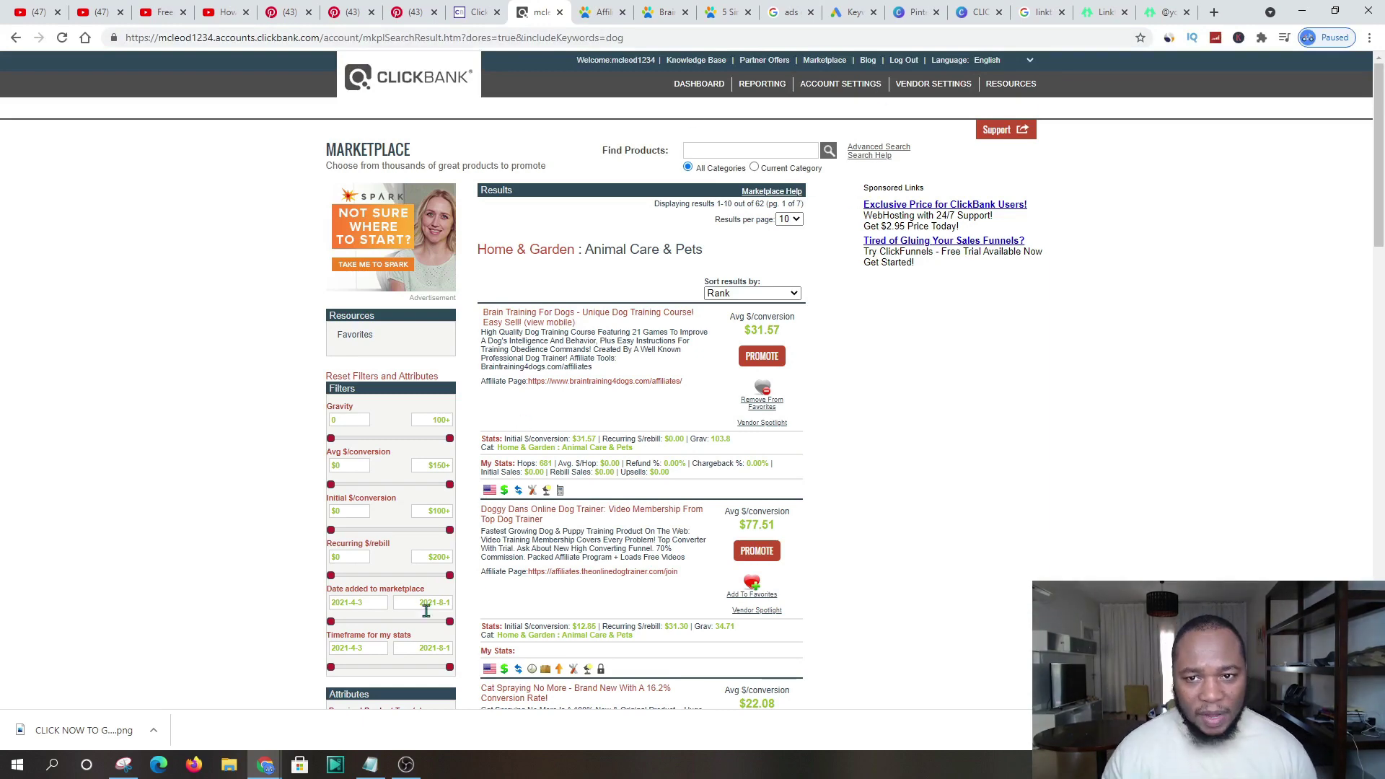
pyautogui.click(602, 13)
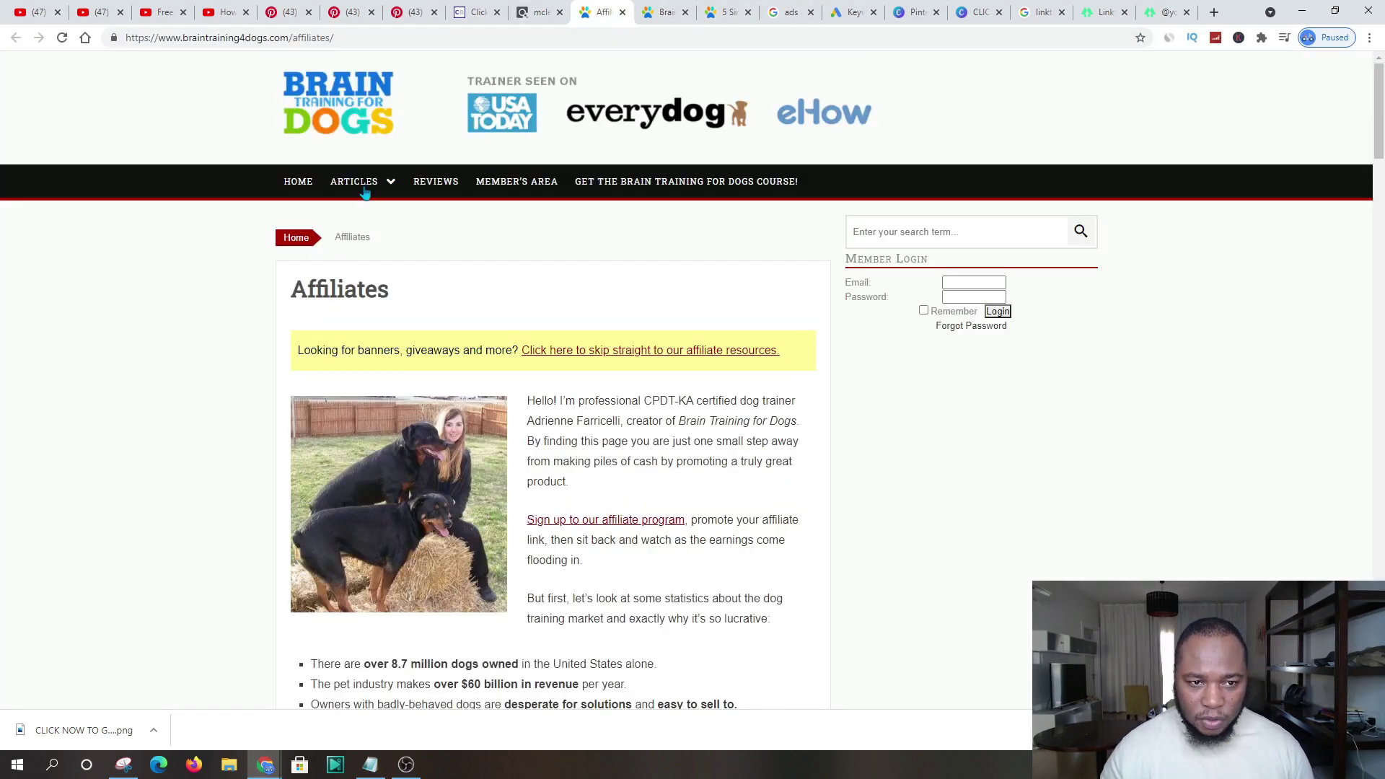
pyautogui.click(277, 16)
pyautogui.scroll(-3, 808, 562)
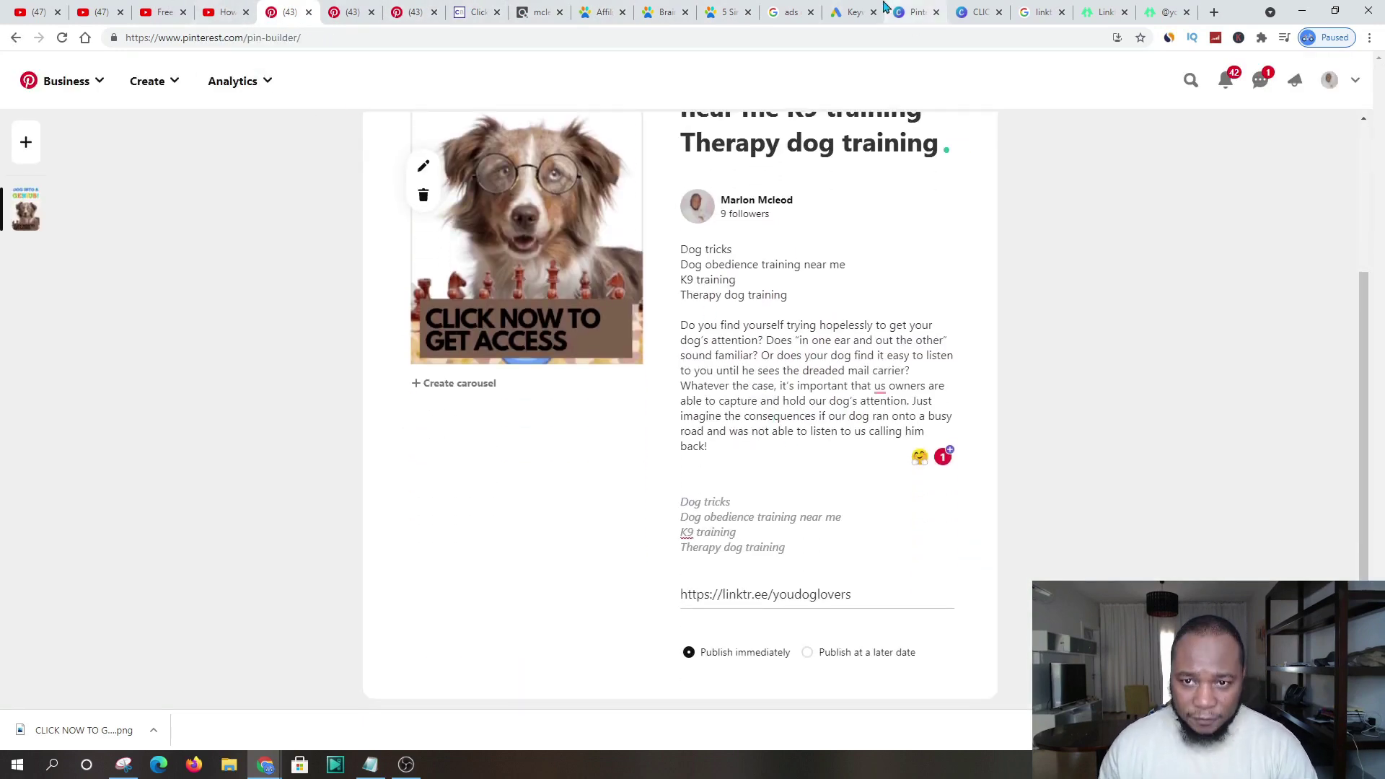
# - Look through the Google Ads keyword ideas for Dog Training and check the keywords in the Pin's title and description
pyautogui.click(853, 14)
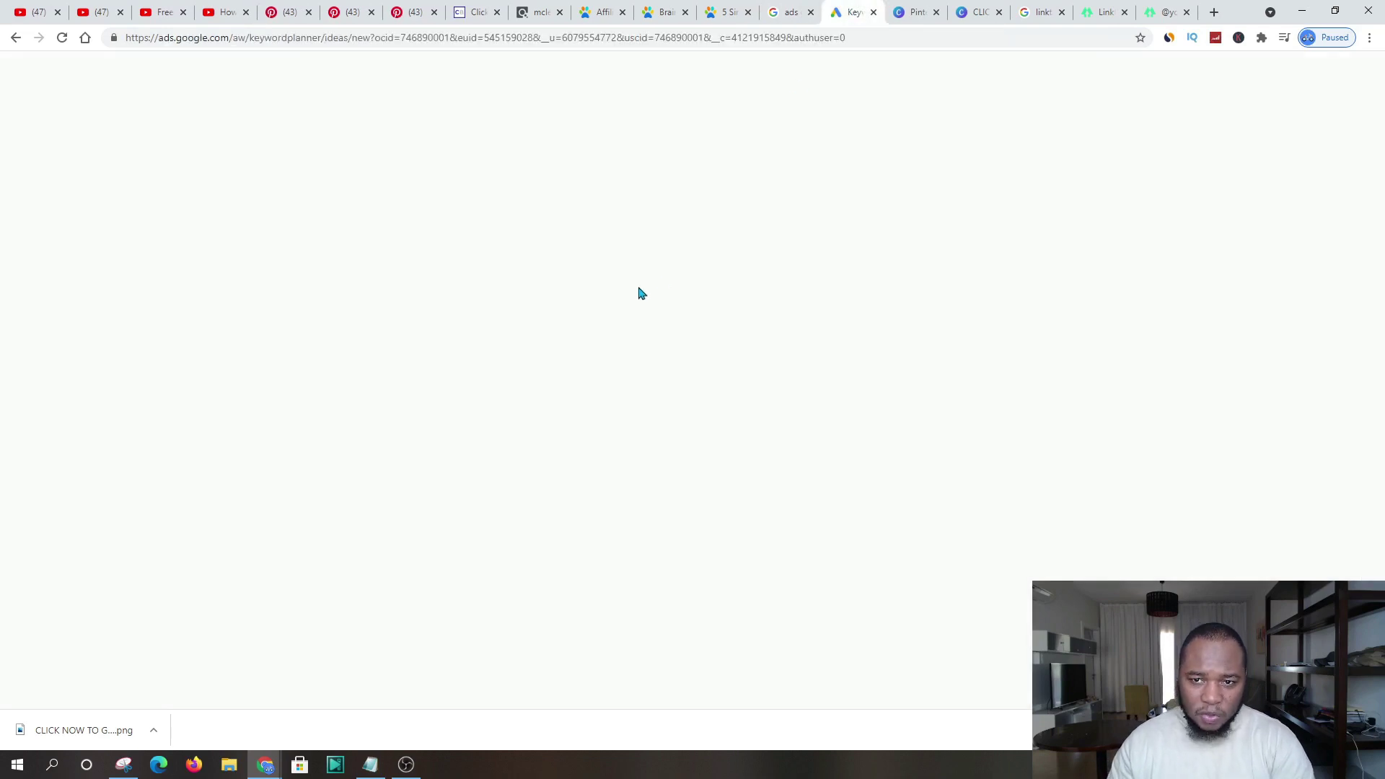
pyautogui.scroll(-3, 324, 497)
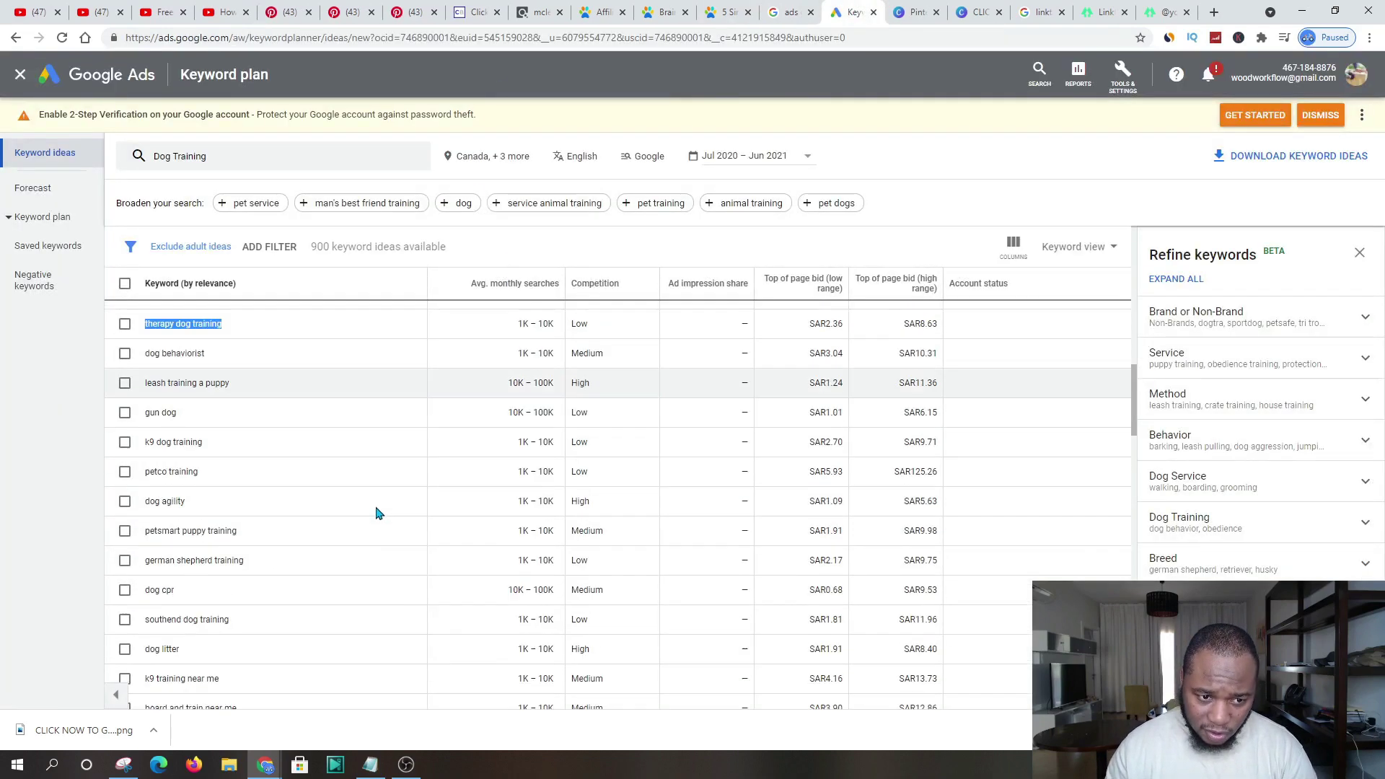
pyautogui.scroll(3, 376, 512)
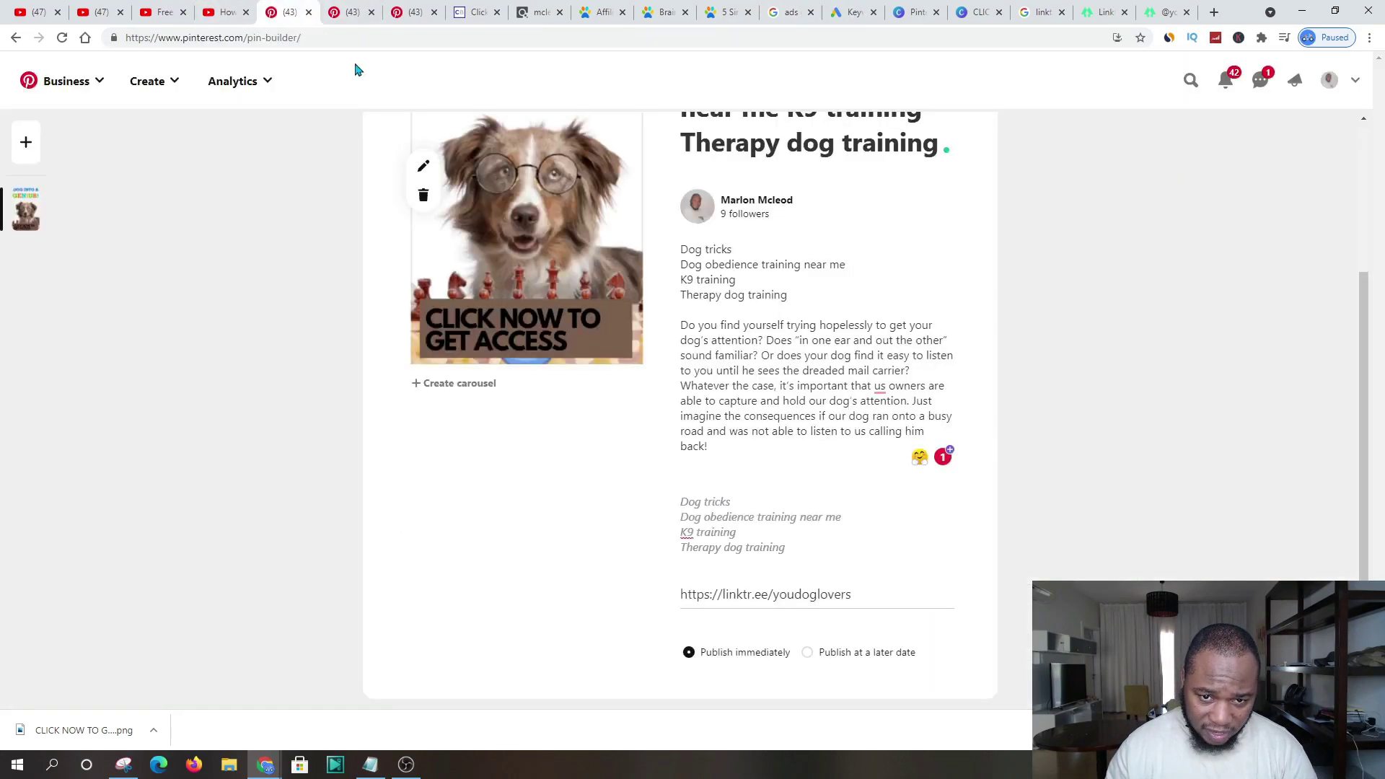
pyautogui.click(286, 12)
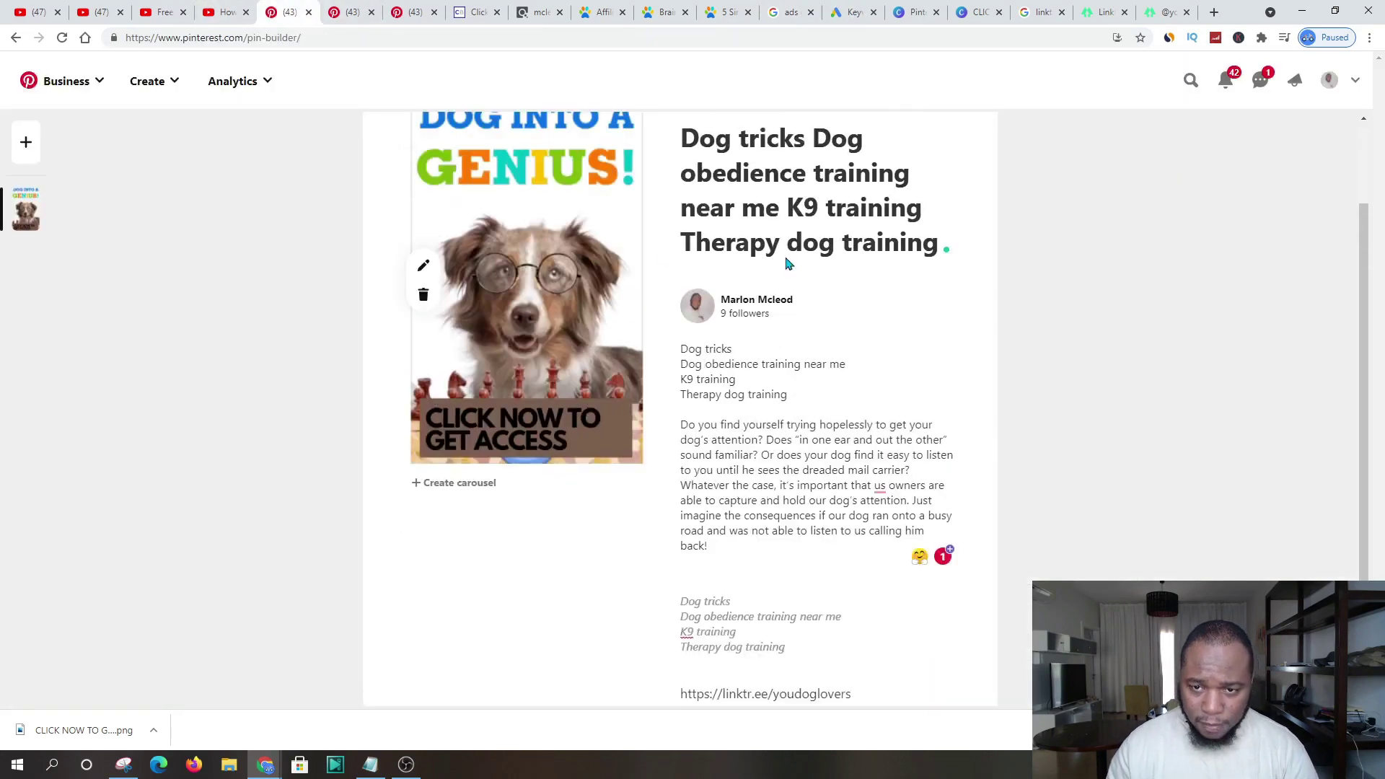
pyautogui.scroll(2, 788, 265)
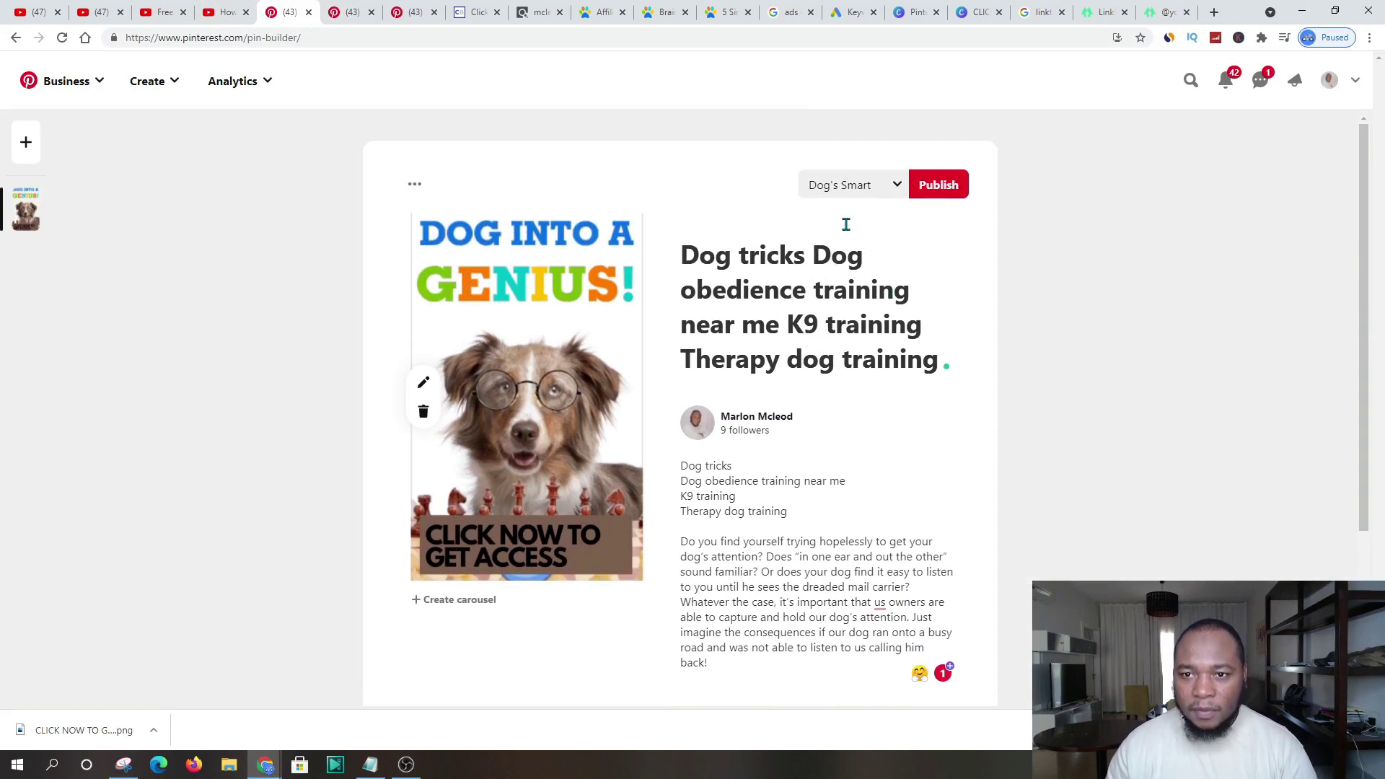
# - Look at the dog Pin design in Canva and go back to the Pinterest pin builder
pyautogui.click(910, 15)
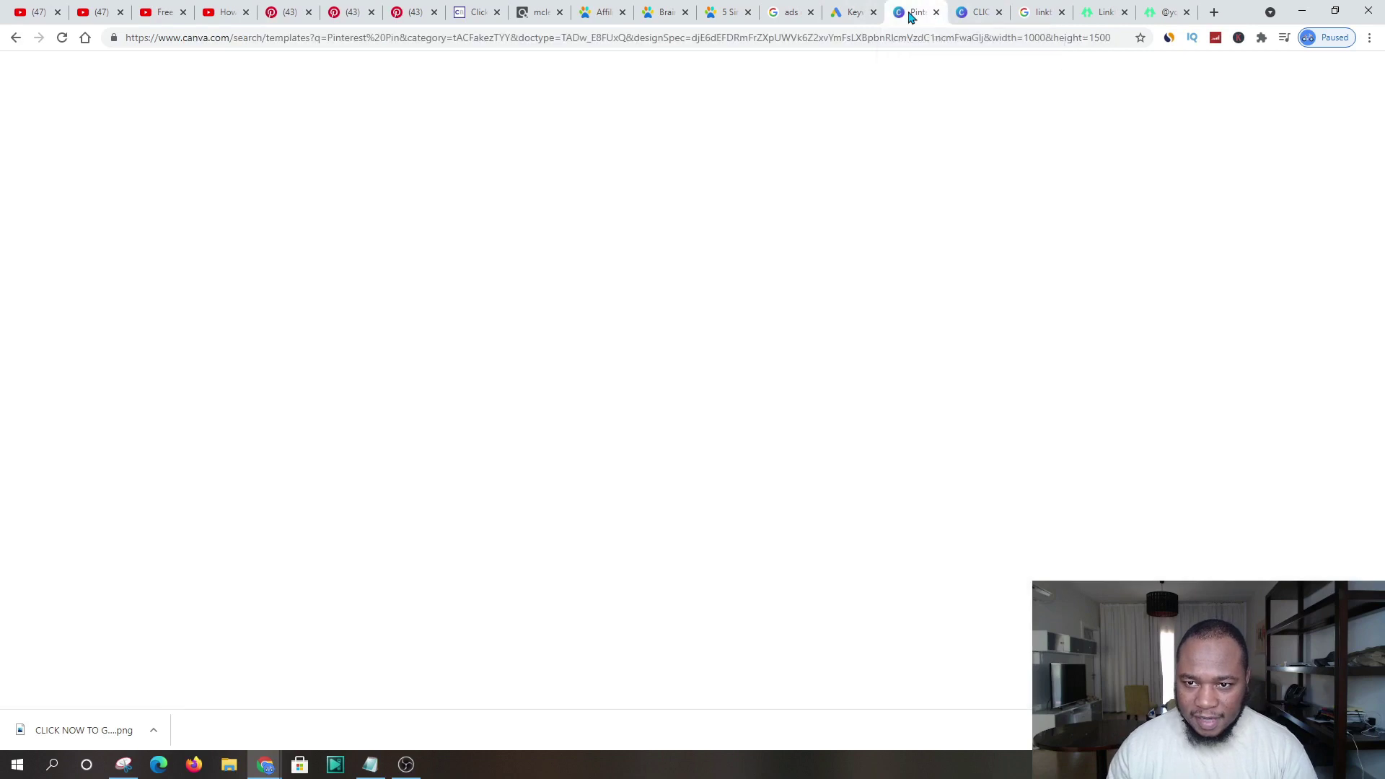
pyautogui.hotkey('ctrl', 'shift', 'Tab')
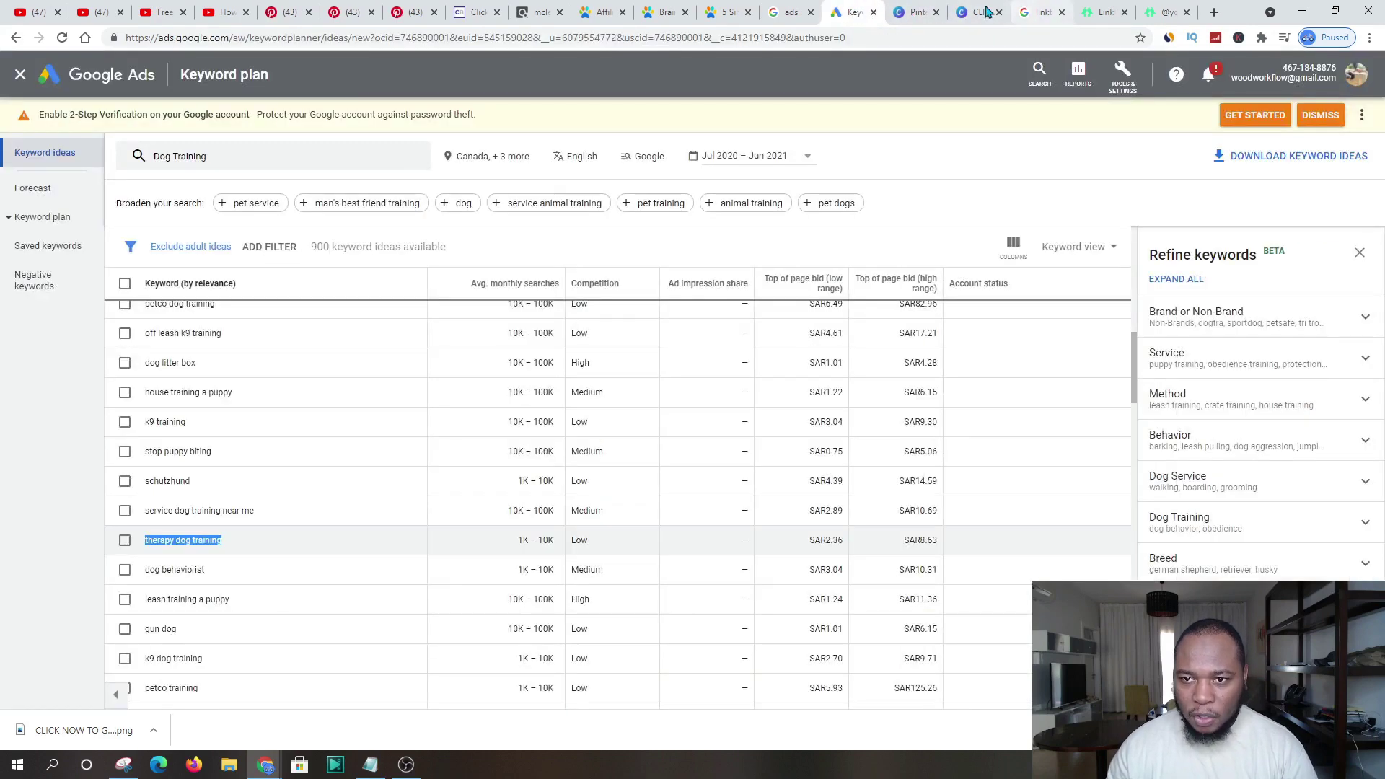
pyautogui.click(987, 11)
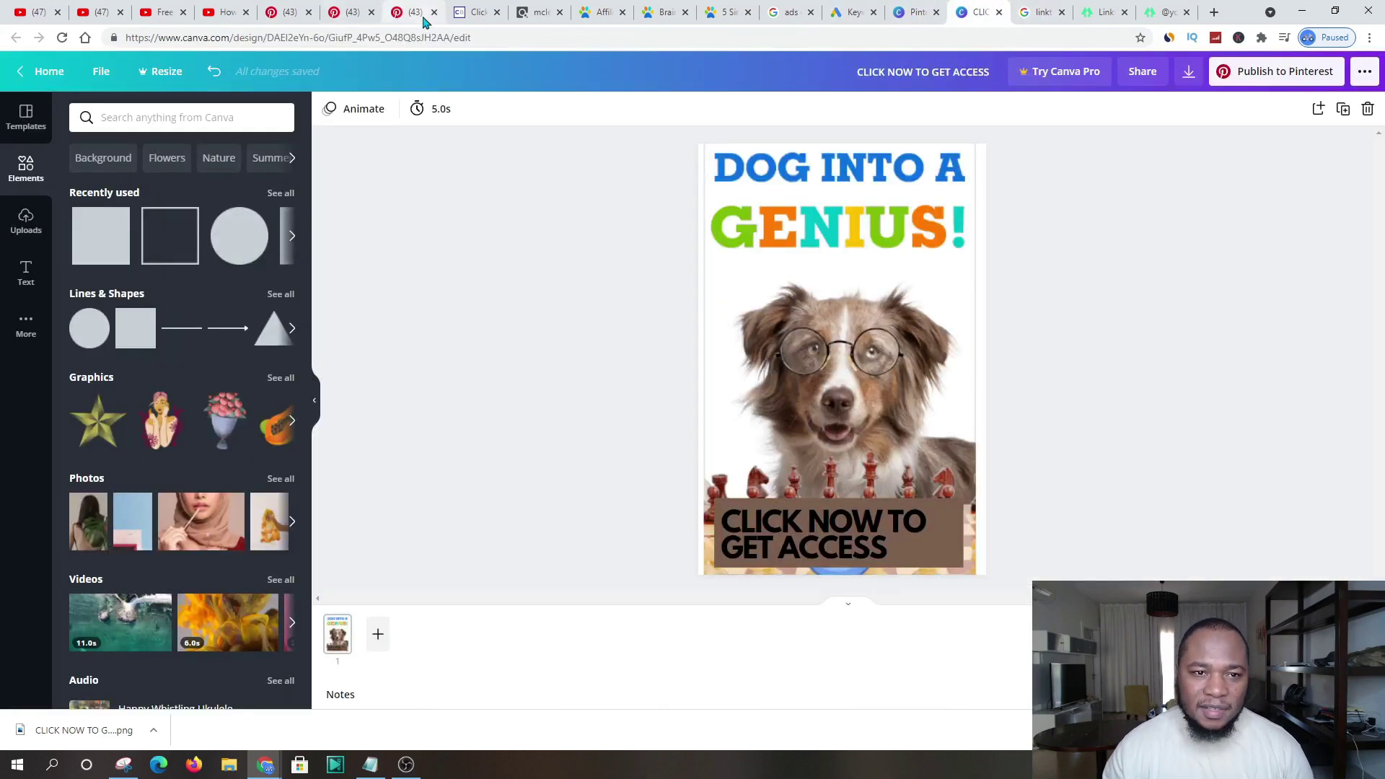
pyautogui.click(285, 13)
# - Revisit ClickBank, the Brain Training For Dogs affiliates page, the Canva design, the linktree search results and the Linktree links page
pyautogui.click(485, 11)
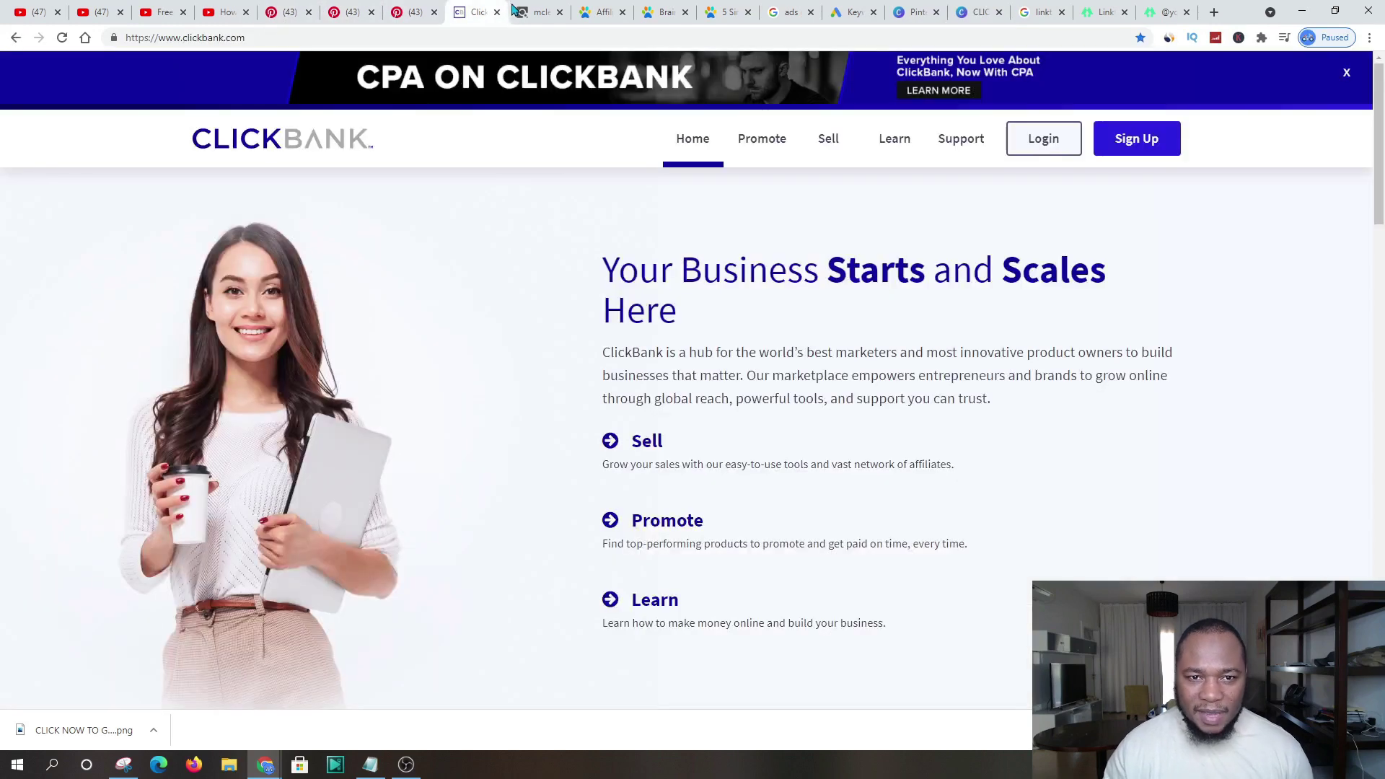
pyautogui.click(514, 9)
pyautogui.click(603, 12)
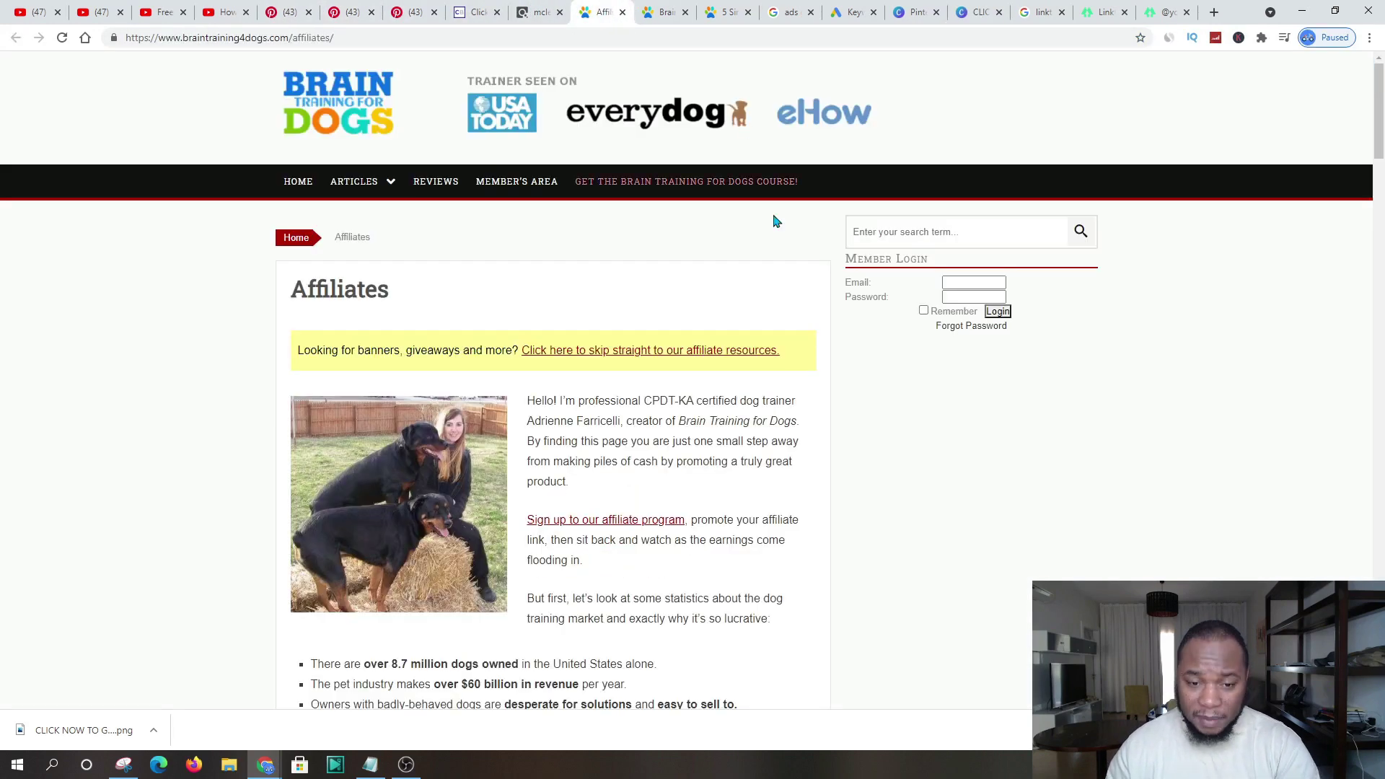
pyautogui.scroll(-1, 396, 261)
pyautogui.scroll(1, 476, 303)
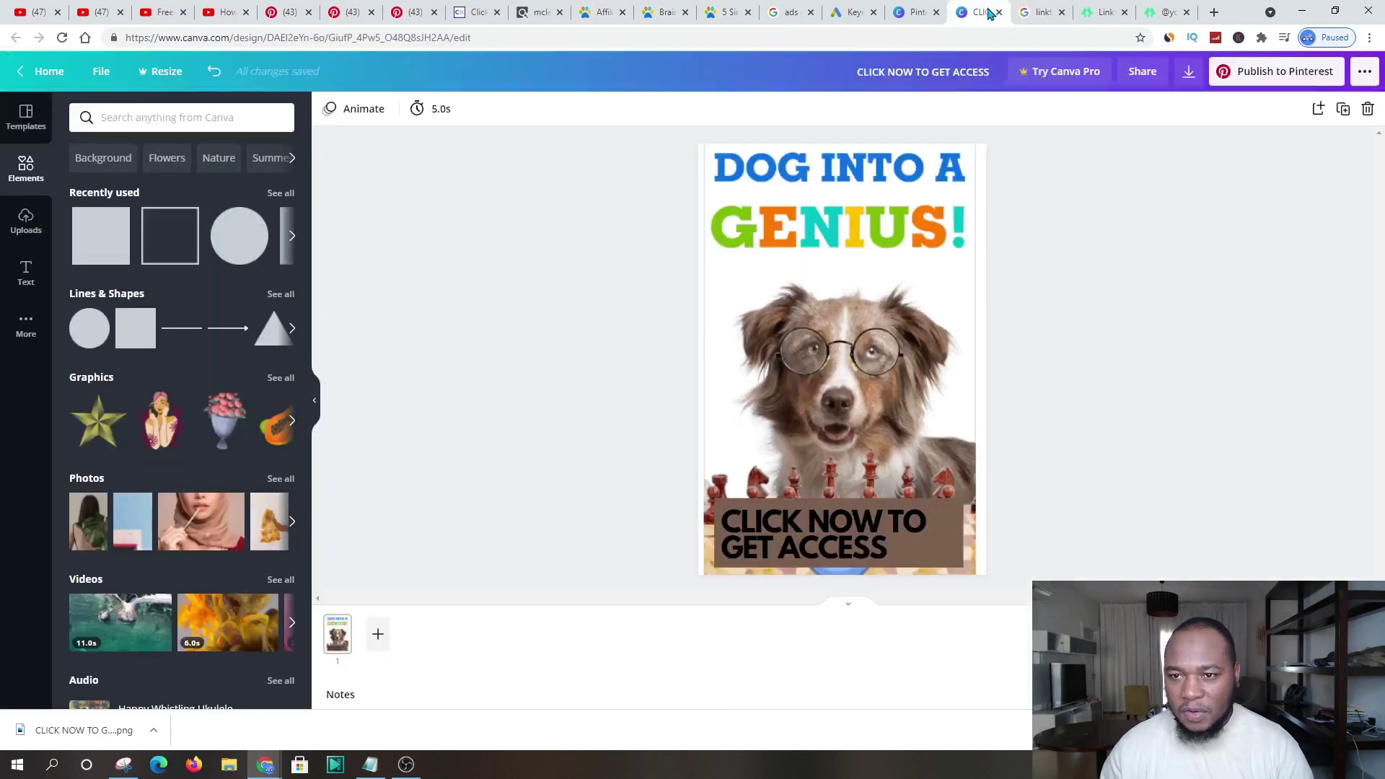
pyautogui.click(985, 11)
pyautogui.click(1038, 12)
pyautogui.click(1115, 13)
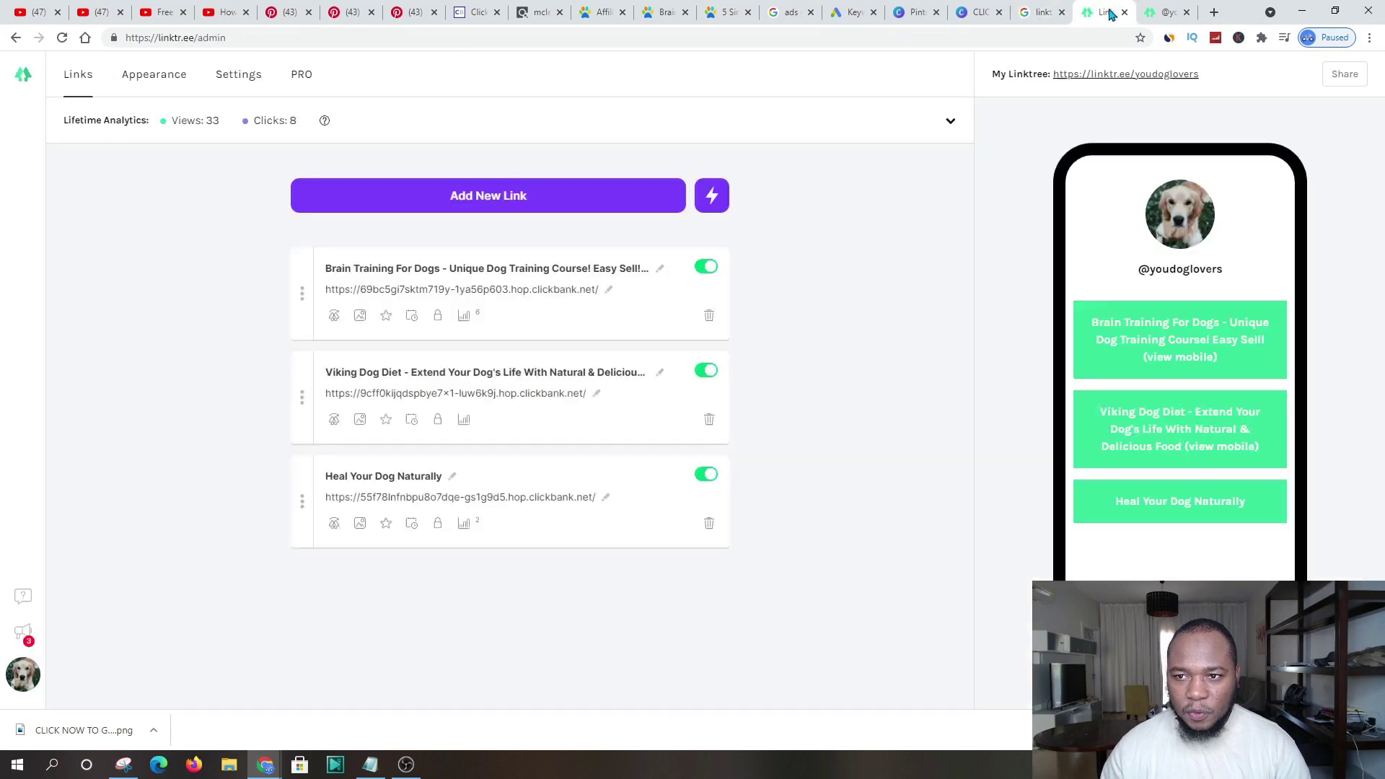